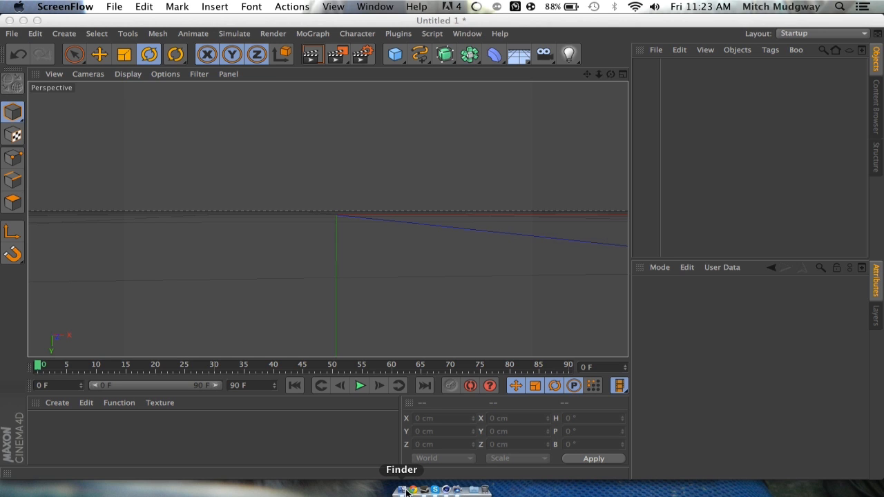
# Preview the reference image Mech ball.png in Finder, close it and return to Cinema 4D.
pyautogui.click(406, 492)
pyautogui.click(319, 162)
pyautogui.press('space')
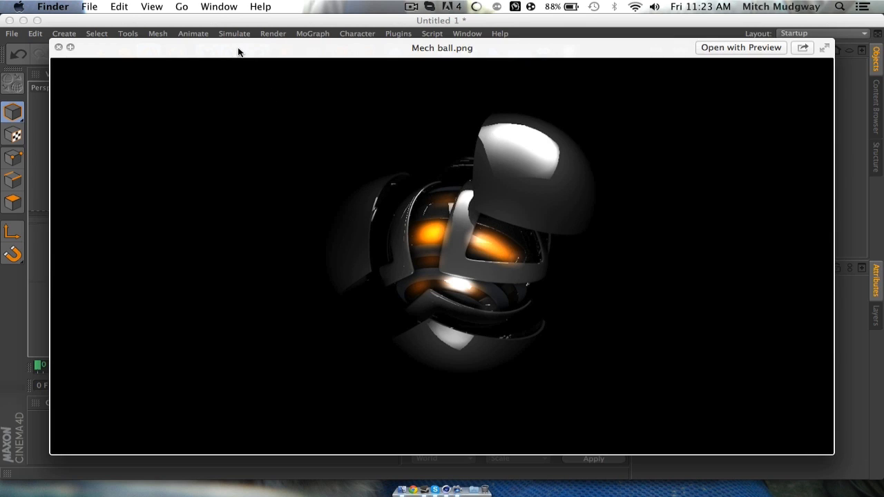
pyautogui.click(59, 47)
pyautogui.click(101, 73)
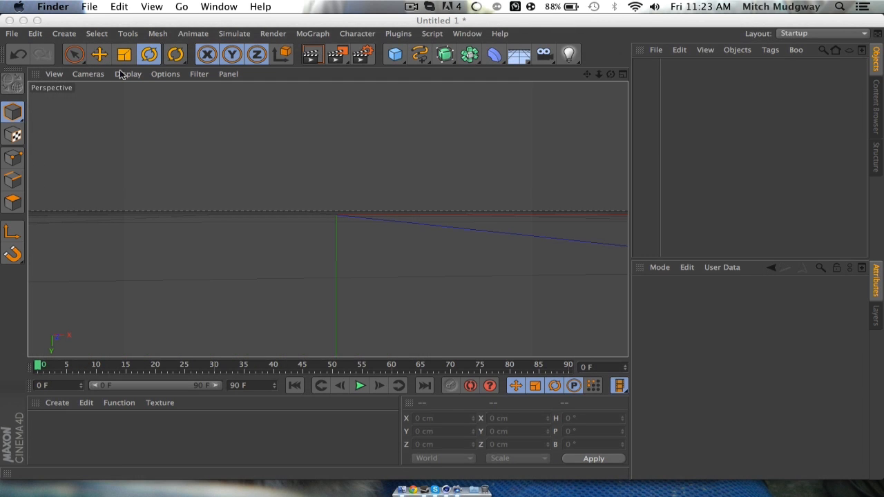
# Add a sphere with 40 segments and set its type to Tetrahedron.
pyautogui.click(398, 54)
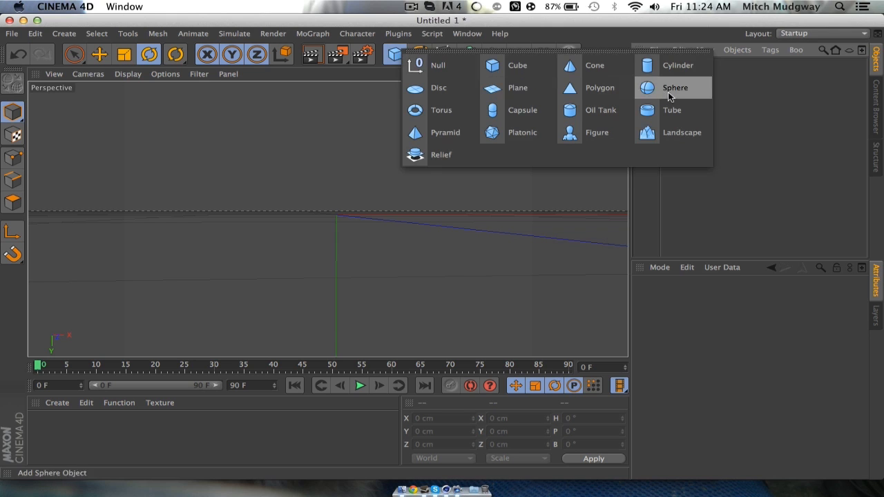
pyautogui.click(668, 89)
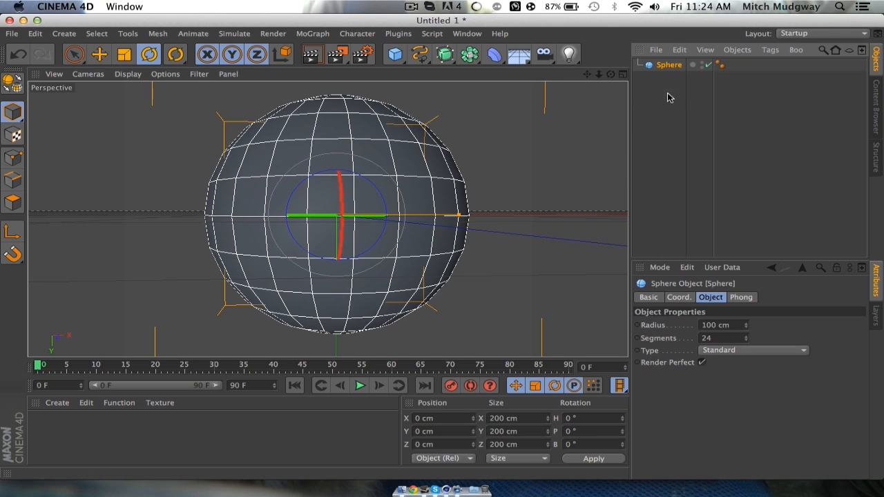
pyautogui.click(723, 337)
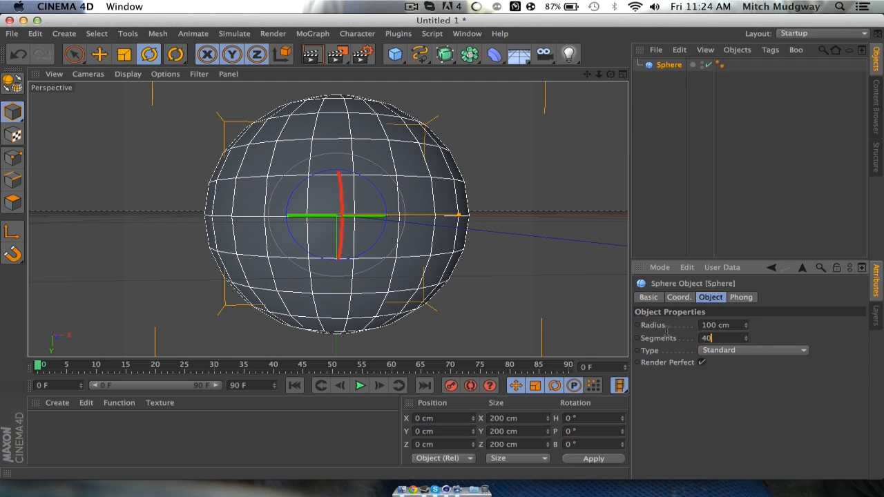
pyautogui.click(739, 350)
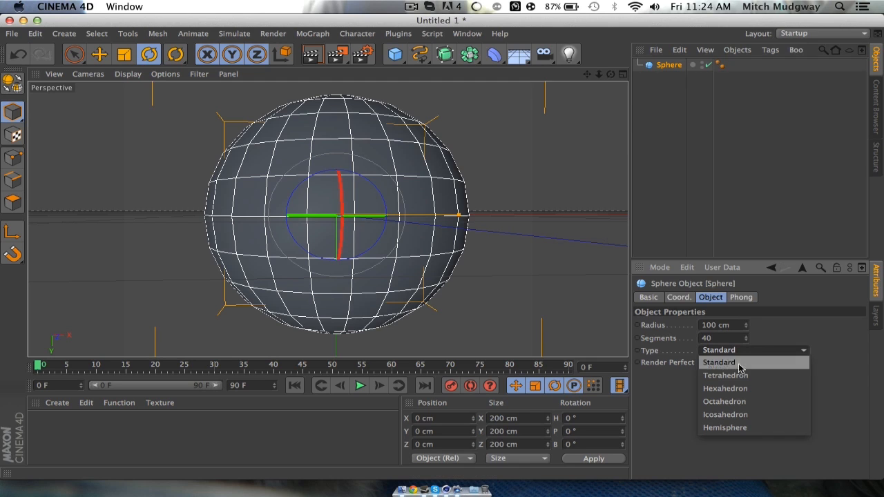
pyautogui.click(739, 376)
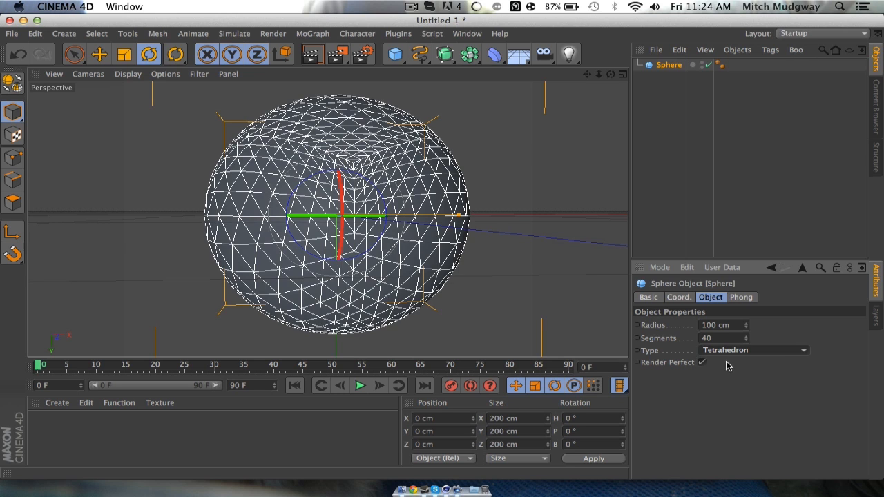
# Convert the sphere to an editable polygon object and activate Live Selection in polygon mode.
pyautogui.moveTo(611, 74)
pyautogui.mouseDown()
pyautogui.moveTo(605, 88)
pyautogui.moveTo(611, 82)
pyautogui.moveTo(598, 77)
pyautogui.moveTo(624, 78)
pyautogui.moveTo(611, 78)
pyautogui.mouseUp()
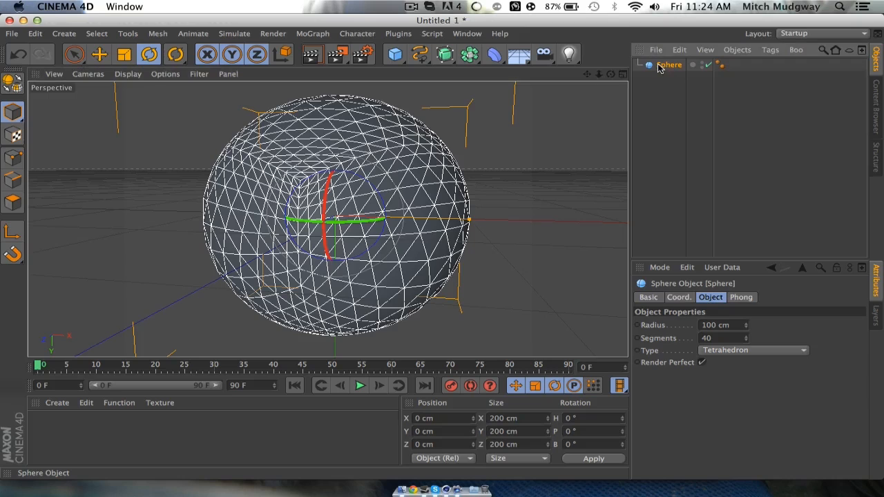
pyautogui.press('c')
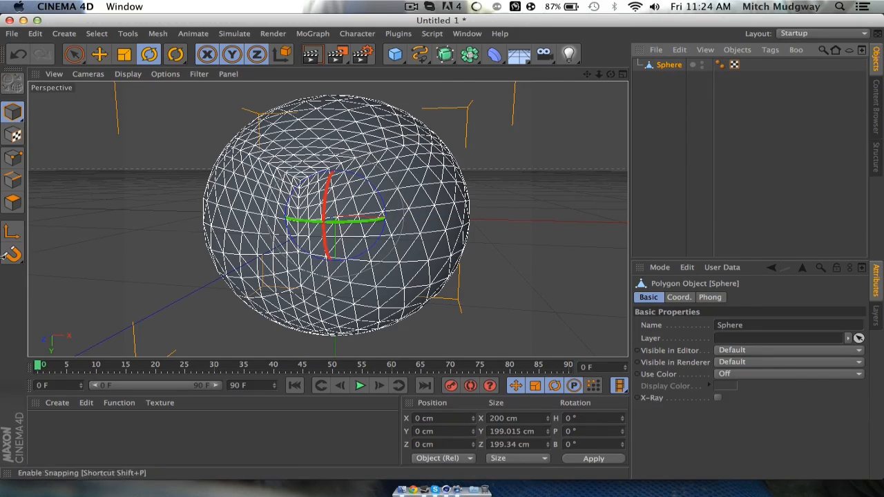
pyautogui.click(15, 205)
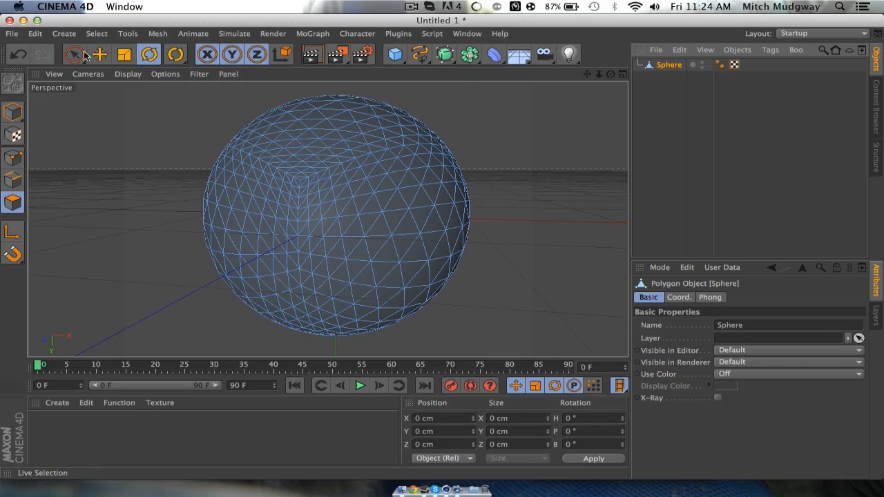
pyautogui.click(96, 35)
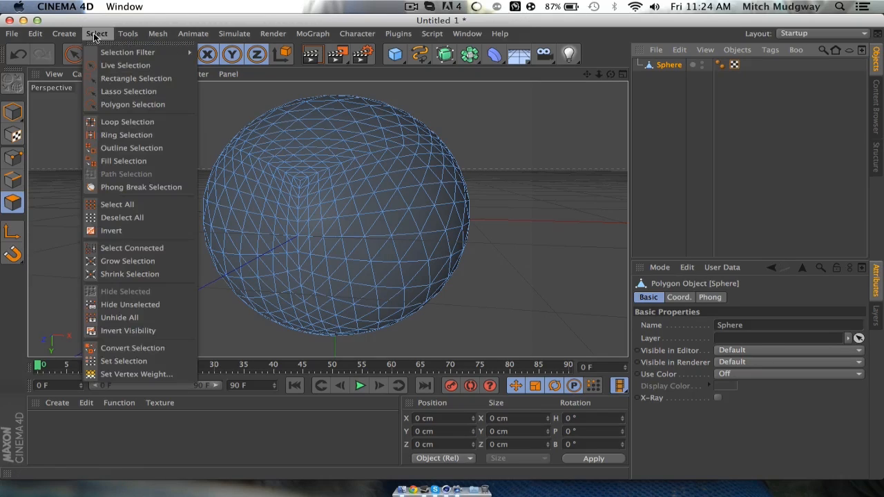
pyautogui.click(117, 66)
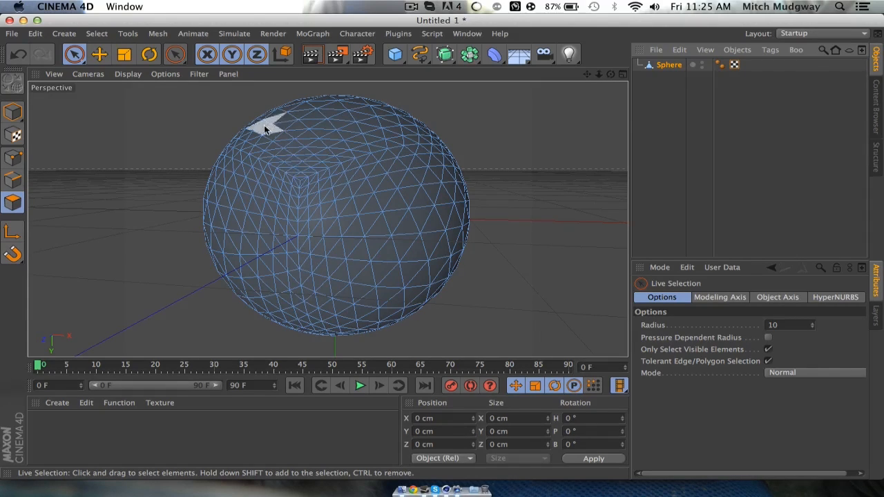
# Select the polygon strips inside two adjoining seams of one triangular section, running down to the bottom vertex and back up.
pyautogui.click(308, 184)
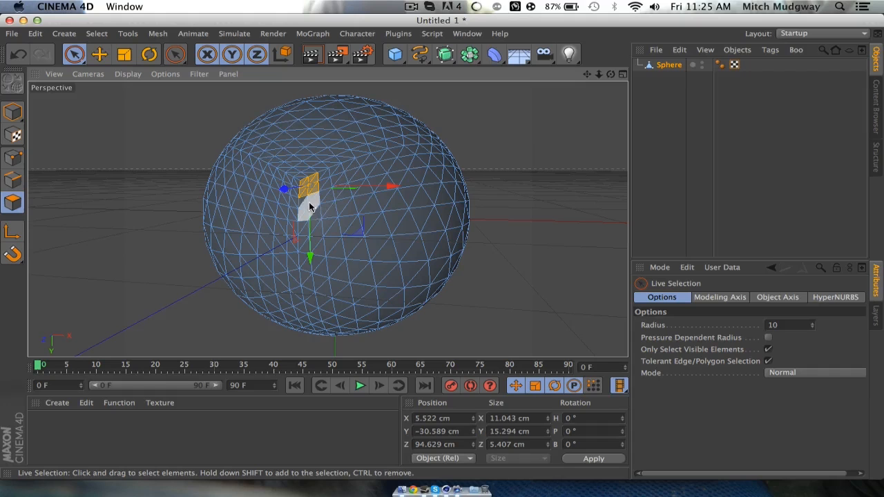
pyautogui.moveTo(307, 204); pyautogui.dragTo(326, 330)
pyautogui.moveTo(611, 75); pyautogui.dragTo(488, 113)
pyautogui.moveTo(298, 149); pyautogui.dragTo(346, 254)
pyautogui.moveTo(610, 75)
pyautogui.mouseDown()
pyautogui.moveTo(379, 215)
pyautogui.moveTo(373, 239)
pyautogui.moveTo(398, 249)
pyautogui.moveTo(387, 235)
pyautogui.moveTo(354, 239)
pyautogui.moveTo(388, 196)
pyautogui.moveTo(427, 177)
pyautogui.mouseUp()
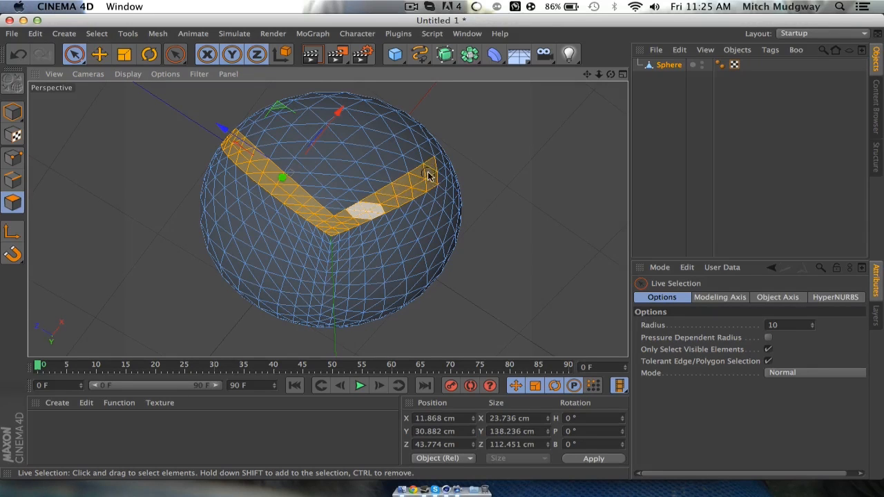
pyautogui.moveTo(610, 73); pyautogui.dragTo(573, 79)
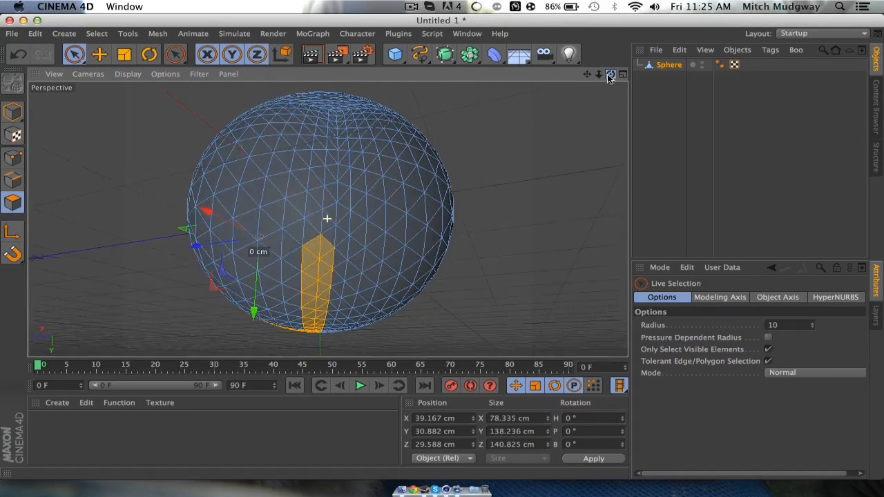
pyautogui.keyDown('shift'); pyautogui.moveTo(323, 204); pyautogui.dragTo(320, 112); pyautogui.keyUp('shift')
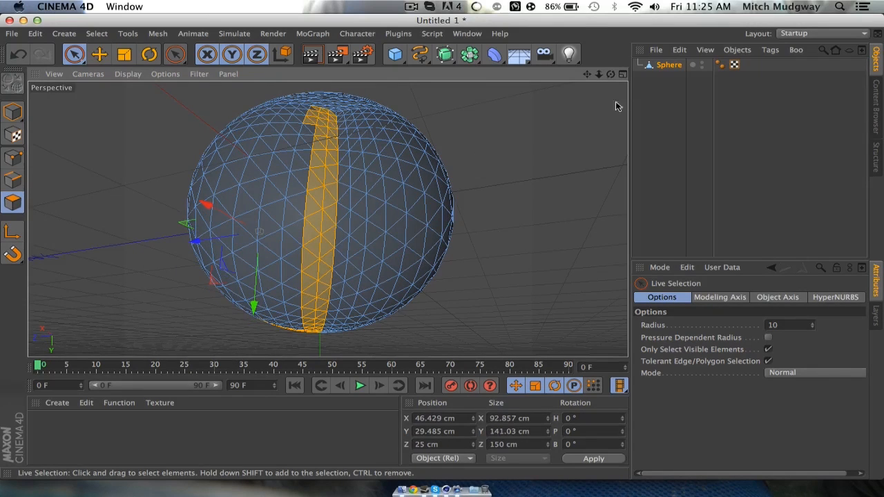
# Extend the selection along the section's upper seam to close its triangular outline.
pyautogui.moveTo(610, 74); pyautogui.dragTo(610, 73)
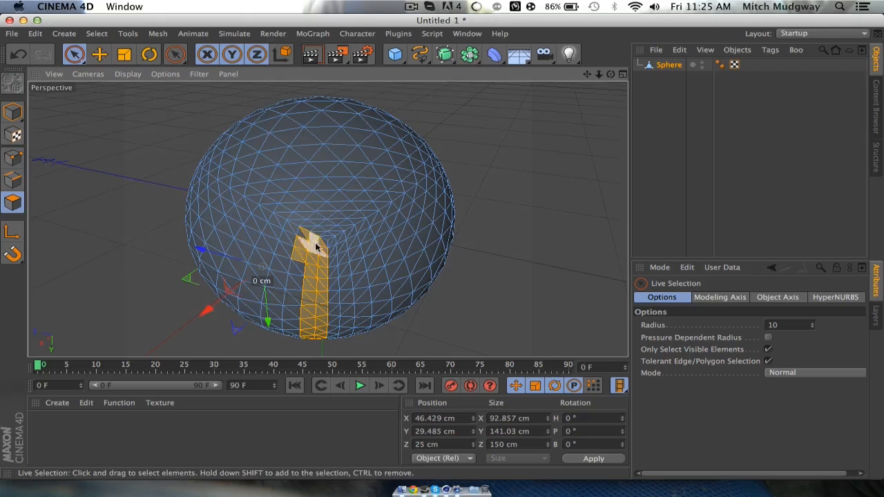
pyautogui.moveTo(320, 247)
pyautogui.keyDown('shift'); pyautogui.mouseDown()
pyautogui.moveTo(306, 234)
pyautogui.moveTo(245, 220)
pyautogui.moveTo(239, 207)
pyautogui.mouseUp(); pyautogui.keyUp('shift')
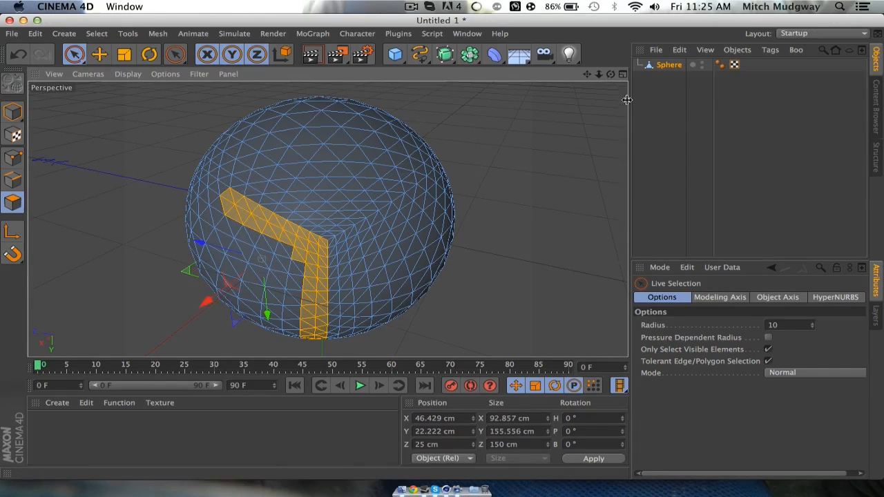
pyautogui.moveTo(611, 74); pyautogui.dragTo(607, 72)
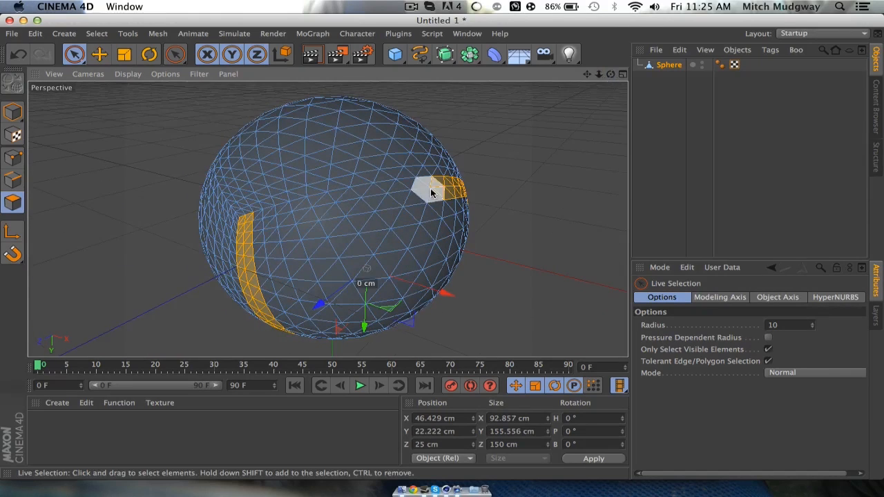
pyautogui.keyDown('shift'); pyautogui.moveTo(431, 188); pyautogui.dragTo(254, 221); pyautogui.keyUp('shift')
# Add all the interior polygons to the selection so the whole triangular section is selected.
pyautogui.moveTo(612, 74); pyautogui.dragTo(607, 76)
pyautogui.moveTo(240, 152)
pyautogui.keyDown('shift'); pyautogui.mouseDown()
pyautogui.moveTo(376, 135)
pyautogui.moveTo(262, 160)
pyautogui.moveTo(247, 187)
pyautogui.moveTo(245, 160)
pyautogui.moveTo(281, 207)
pyautogui.moveTo(402, 154)
pyautogui.moveTo(293, 220)
pyautogui.moveTo(290, 273)
pyautogui.moveTo(320, 269)
pyautogui.moveTo(262, 292)
pyautogui.moveTo(326, 322)
pyautogui.moveTo(389, 255)
pyautogui.moveTo(407, 173)
pyautogui.mouseUp(); pyautogui.keyUp('shift')
pyautogui.moveTo(610, 74); pyautogui.dragTo(508, 72)
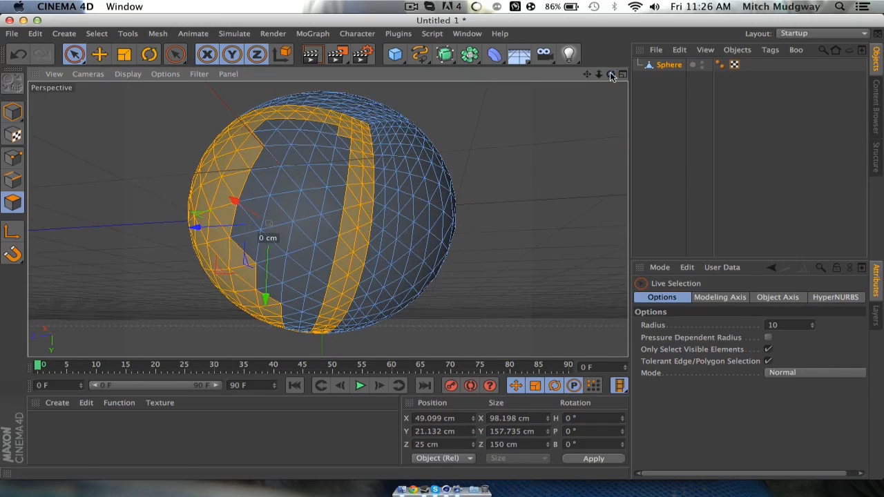
pyautogui.moveTo(280, 127)
pyautogui.keyDown('shift'); pyautogui.mouseDown()
pyautogui.moveTo(332, 135)
pyautogui.moveTo(280, 166)
pyautogui.moveTo(242, 240)
pyautogui.moveTo(299, 210)
pyautogui.moveTo(315, 256)
pyautogui.mouseUp(); pyautogui.keyUp('shift')
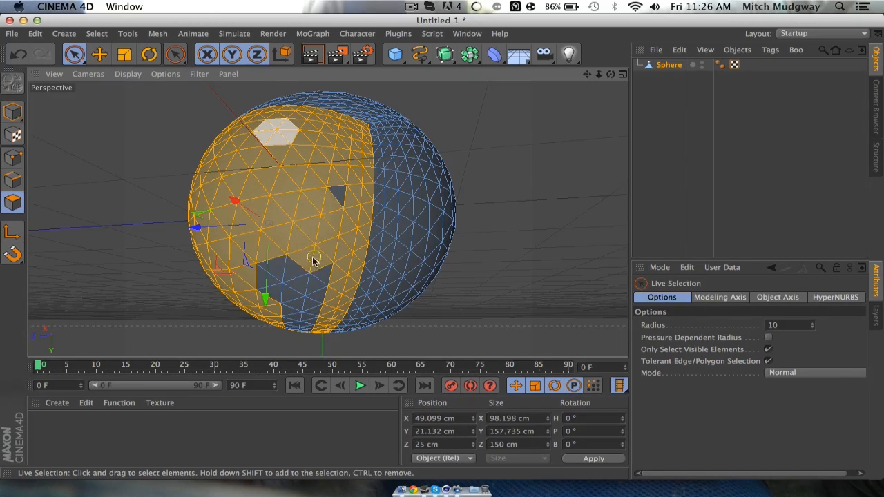
pyautogui.moveTo(337, 196)
pyautogui.keyDown('shift'); pyautogui.mouseDown()
pyautogui.moveTo(270, 262)
pyautogui.moveTo(306, 300)
pyautogui.moveTo(302, 321)
pyautogui.mouseUp(); pyautogui.keyUp('shift')
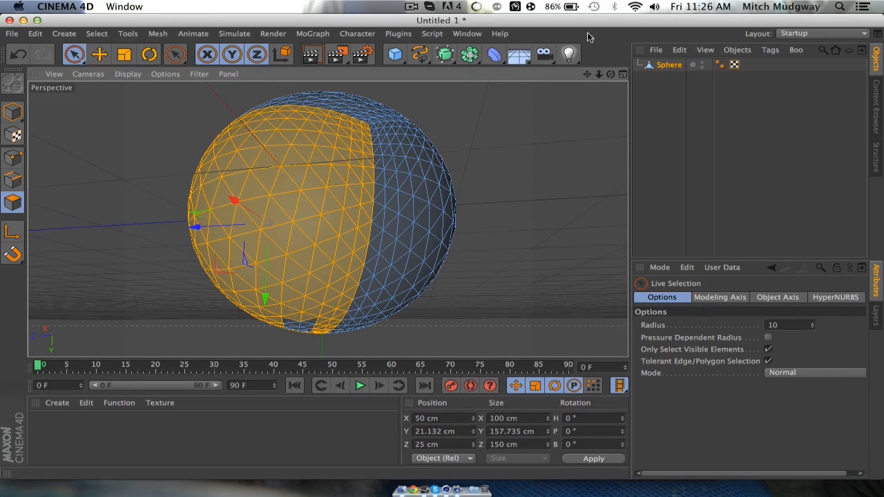
pyautogui.moveTo(608, 75); pyautogui.dragTo(364, 167)
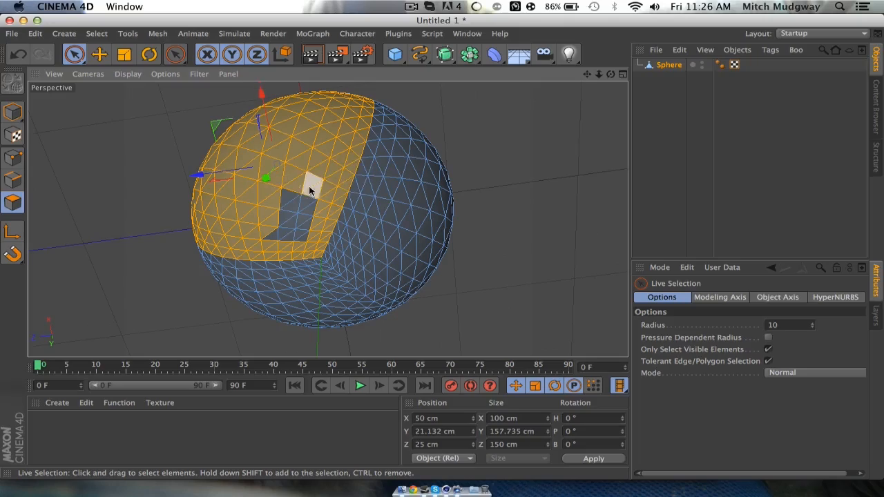
pyautogui.moveTo(611, 75); pyautogui.dragTo(197, 138)
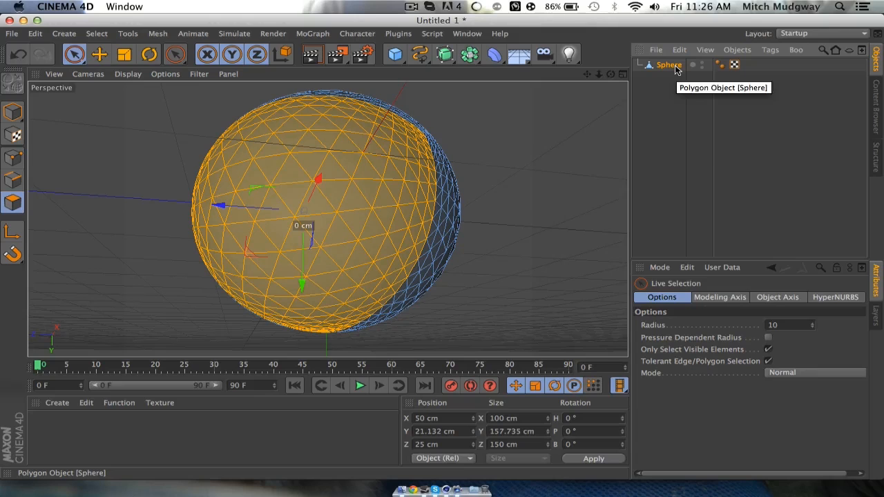
# Duplicate the sphere and, on the copy, invert the selection and delete all polygons outside the triangular section.
pyautogui.press('super+v')
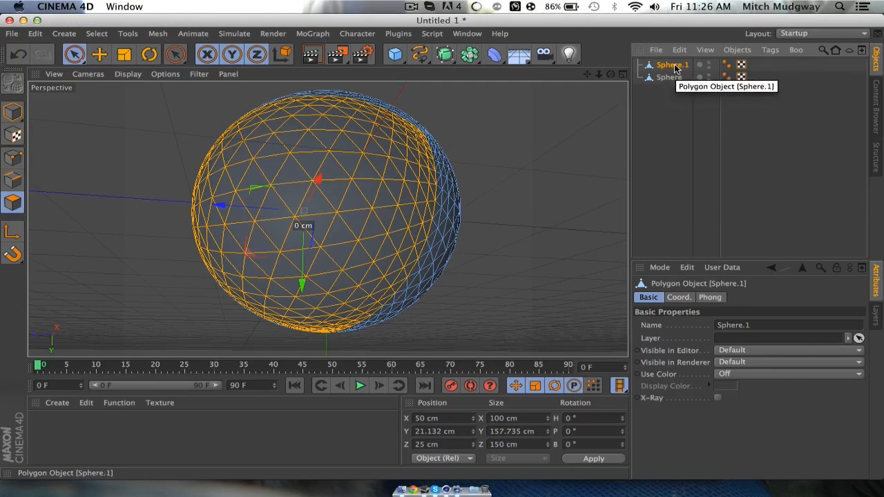
pyautogui.moveTo(611, 75); pyautogui.dragTo(561, 72)
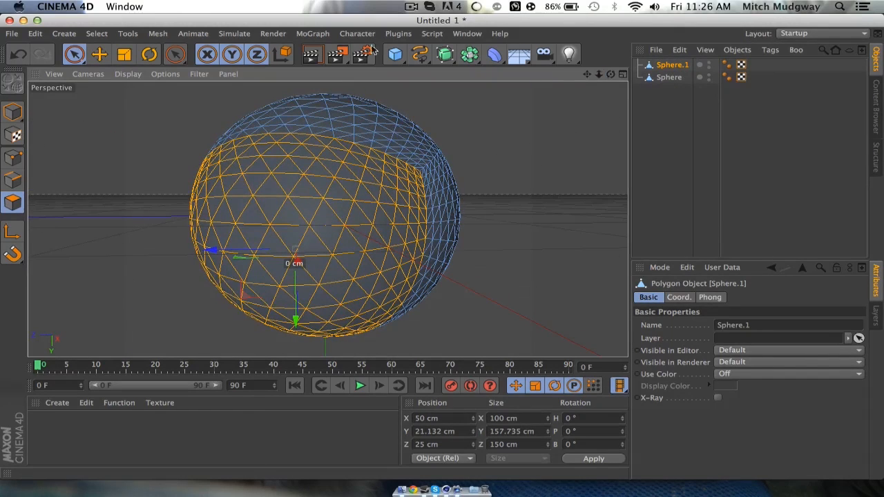
pyautogui.click(96, 34)
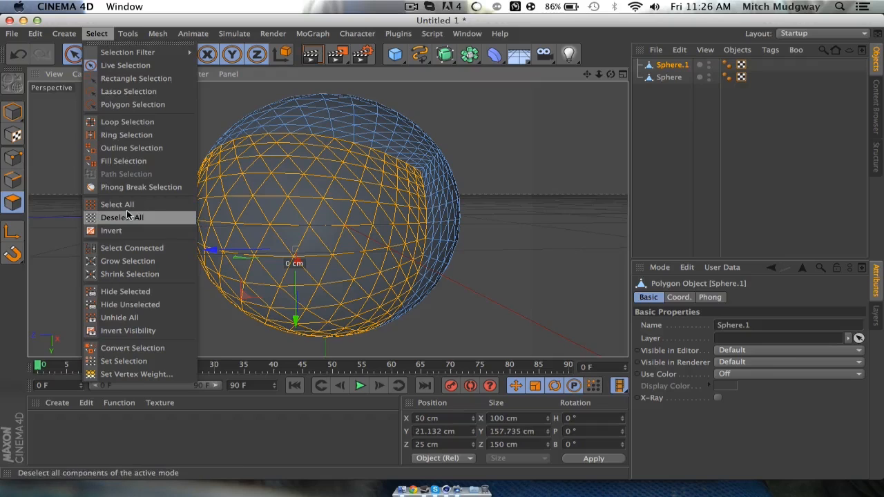
pyautogui.click(112, 231)
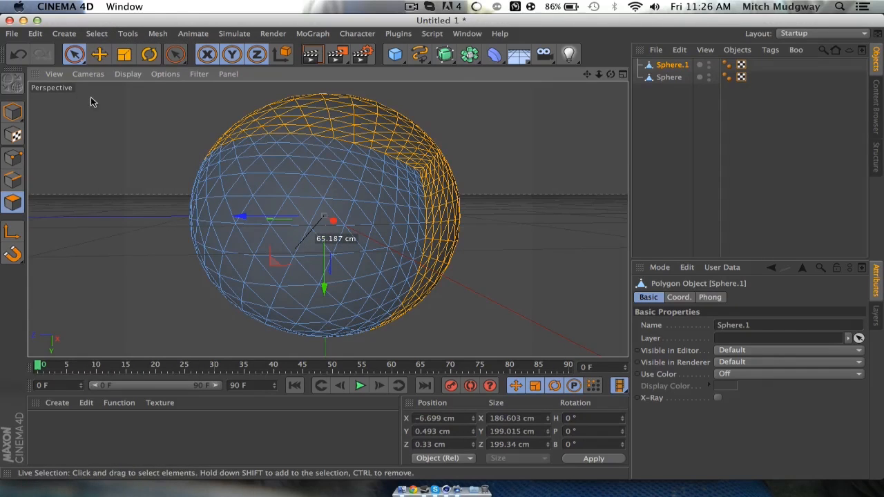
pyautogui.press('Delete')
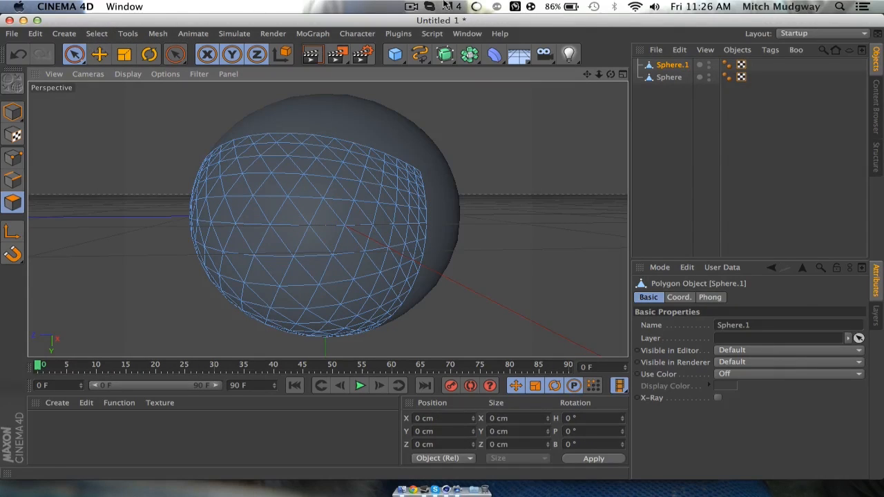
# Hide the original sphere to inspect the separated triangular piece, and show the sphere again.
pyautogui.click(708, 75)
pyautogui.click(709, 79)
pyautogui.keyDown('alt'); pyautogui.moveTo(477, 209); pyautogui.dragTo(327, 218); pyautogui.keyUp('alt')
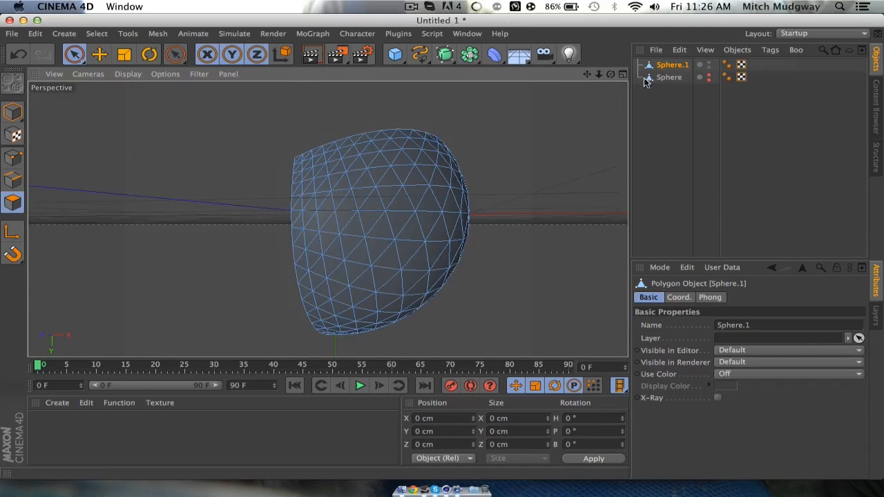
pyautogui.click(708, 75)
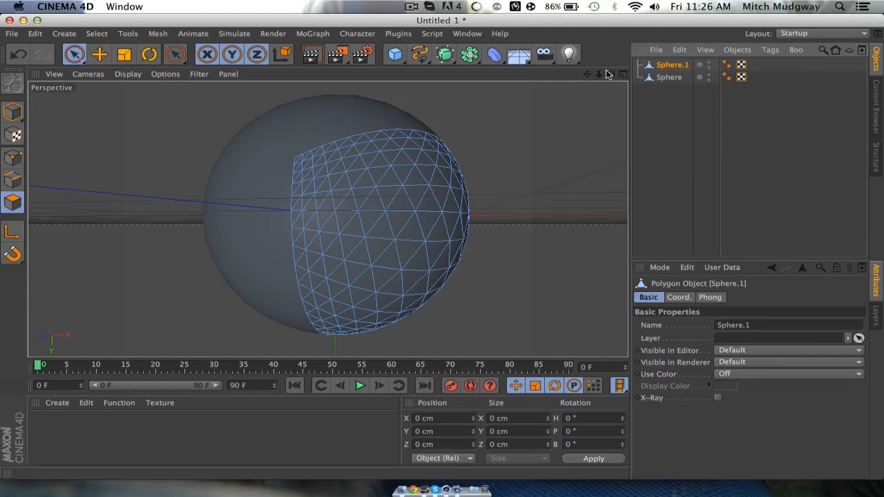
# Deselect all polygons on the original sphere.
pyautogui.click(647, 77)
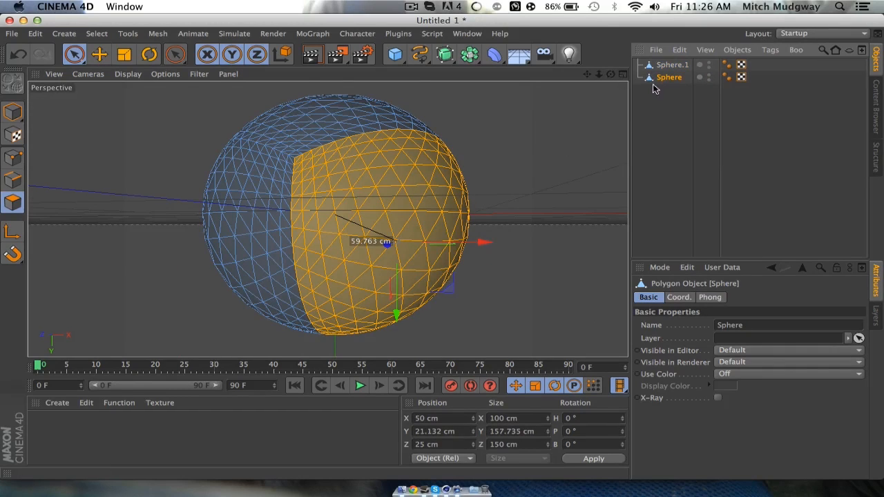
pyautogui.click(64, 33)
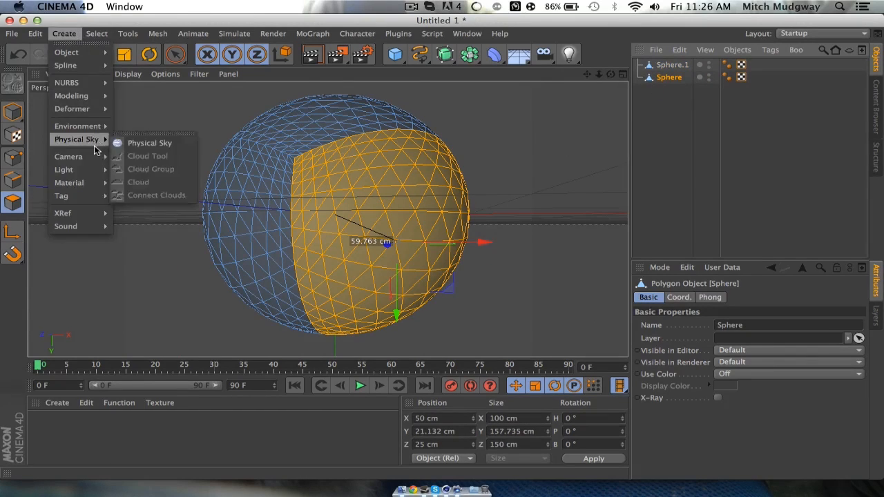
pyautogui.moveTo(97, 34)
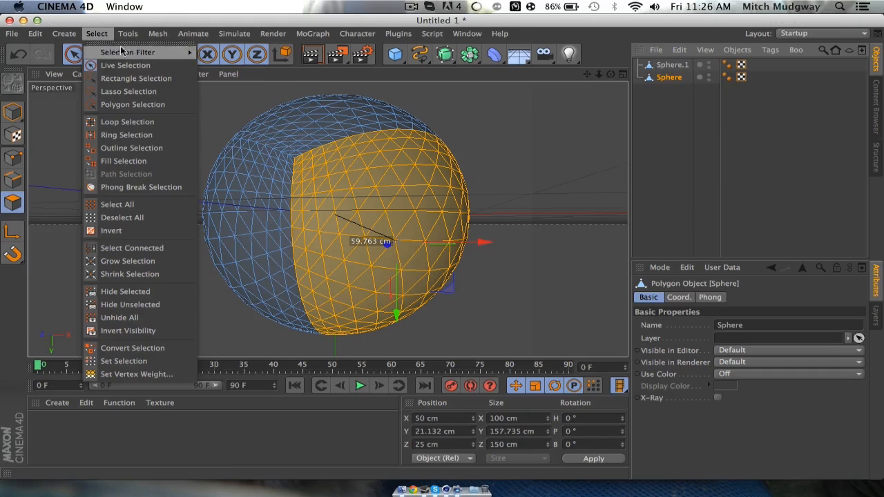
pyautogui.click(132, 219)
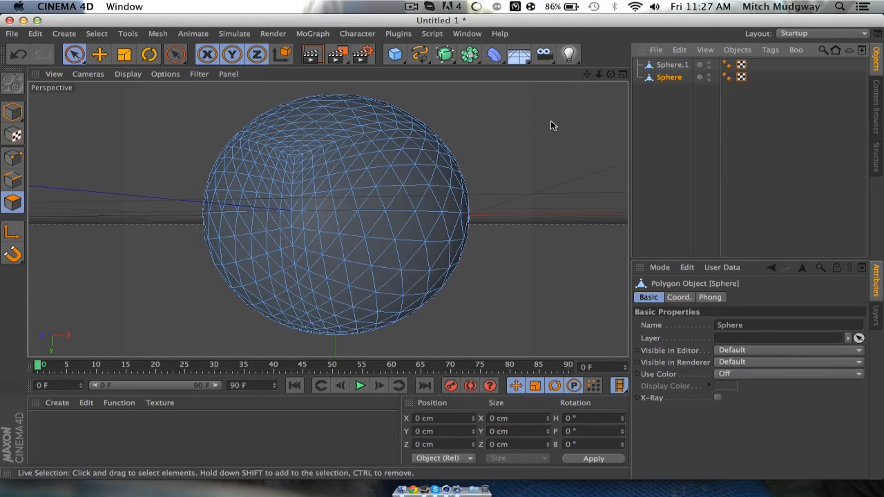
# On the original sphere, select the strip of polygons along one edge of a second triangular section beside the separated piece.
pyautogui.moveTo(610, 74); pyautogui.dragTo(638, 125)
pyautogui.moveTo(327, 219); pyautogui.dragTo(327, 218)
pyautogui.click(673, 66)
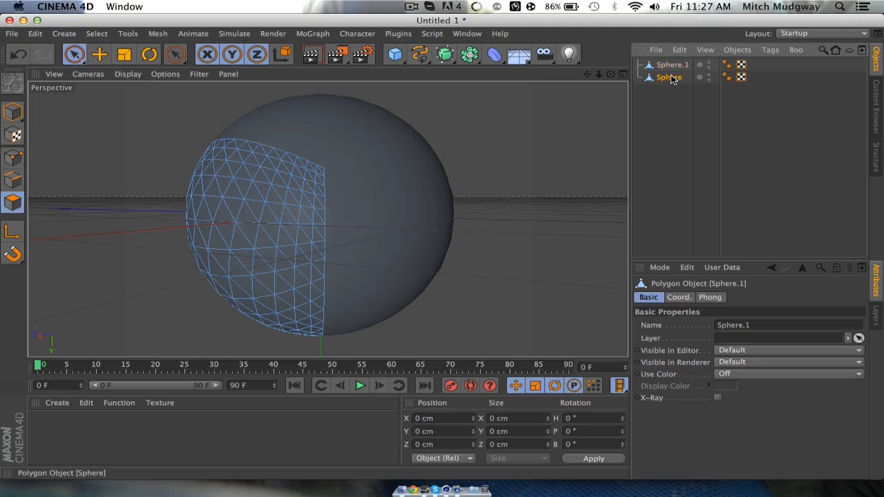
pyautogui.click(667, 78)
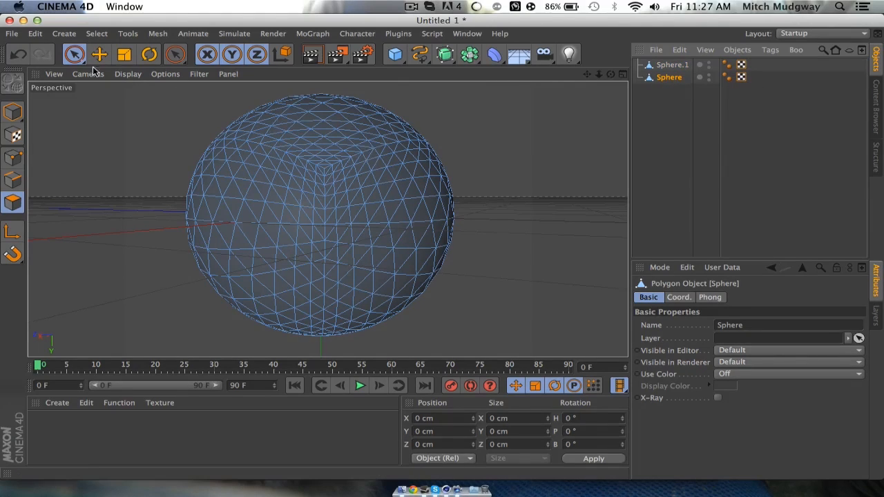
pyautogui.moveTo(333, 172); pyautogui.dragTo(339, 305)
pyautogui.moveTo(610, 73); pyautogui.dragTo(609, 75)
pyautogui.keyDown('shift'); pyautogui.moveTo(331, 170); pyautogui.dragTo(331, 310); pyautogui.keyUp('shift')
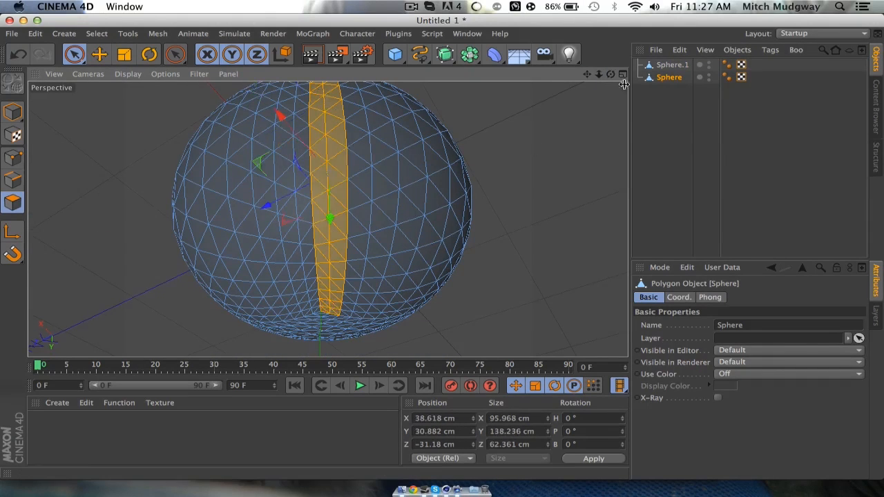
# Add the polygon strips along the remaining borders of the second triangular section to the selection.
pyautogui.moveTo(610, 75); pyautogui.dragTo(610, 75)
pyautogui.moveTo(379, 226)
pyautogui.keyDown('shift'); pyautogui.mouseDown()
pyautogui.moveTo(401, 171)
pyautogui.moveTo(433, 128)
pyautogui.mouseUp(); pyautogui.keyUp('shift')
pyautogui.moveTo(611, 75); pyautogui.dragTo(585, 78)
pyautogui.keyDown('shift'); pyautogui.moveTo(389, 148); pyautogui.dragTo(383, 312); pyautogui.keyUp('shift')
pyautogui.moveTo(611, 75); pyautogui.dragTo(611, 74)
pyautogui.keyDown('shift'); pyautogui.moveTo(474, 216); pyautogui.dragTo(242, 181); pyautogui.keyUp('shift')
pyautogui.moveTo(611, 74); pyautogui.dragTo(610, 74)
pyautogui.keyDown('shift'); pyautogui.moveTo(350, 183); pyautogui.dragTo(316, 182); pyautogui.keyUp('shift')
# Add the interior polygons to the selection until the entire second triangular section is covered.
pyautogui.moveTo(611, 74); pyautogui.dragTo(611, 75)
pyautogui.moveTo(243, 191)
pyautogui.keyDown('shift'); pyautogui.mouseDown()
pyautogui.moveTo(214, 228)
pyautogui.moveTo(269, 310)
pyautogui.moveTo(408, 301)
pyautogui.mouseUp(); pyautogui.keyUp('shift')
pyautogui.moveTo(610, 75); pyautogui.dragTo(610, 75)
pyautogui.moveTo(221, 145)
pyautogui.keyDown('shift'); pyautogui.mouseDown()
pyautogui.moveTo(246, 183)
pyautogui.moveTo(366, 256)
pyautogui.moveTo(400, 251)
pyautogui.mouseUp(); pyautogui.keyUp('shift')
pyautogui.moveTo(611, 74); pyautogui.dragTo(611, 75)
pyautogui.keyDown('shift'); pyautogui.moveTo(238, 216); pyautogui.dragTo(346, 112); pyautogui.keyUp('shift')
pyautogui.moveTo(611, 75); pyautogui.dragTo(610, 74)
pyautogui.keyDown('shift'); pyautogui.moveTo(347, 202); pyautogui.dragTo(209, 196); pyautogui.keyUp('shift')
pyautogui.keyDown('shift'); pyautogui.click(328, 219); pyautogui.keyUp('shift')
pyautogui.moveTo(611, 74); pyautogui.dragTo(610, 75)
# Separate the selected second triangular section into its own object, keeping the full original sphere.
pyautogui.press('u')
pyautogui.press('p')
pyautogui.click(96, 34)
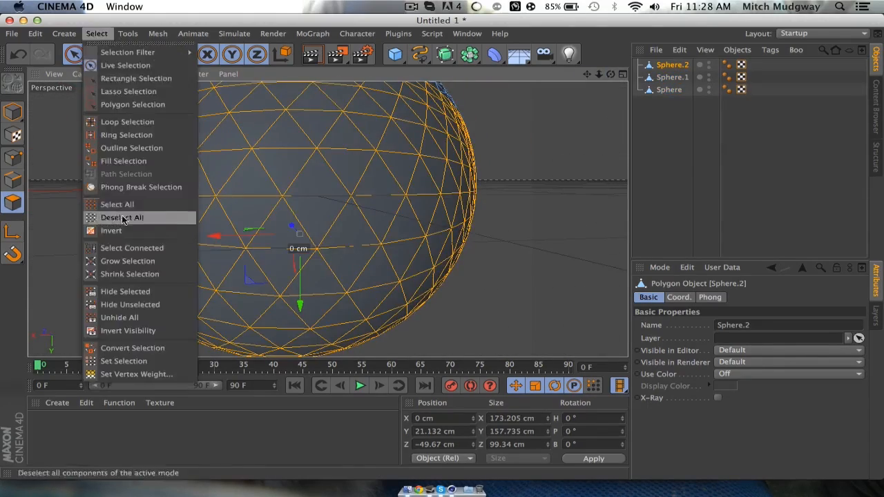
pyautogui.click(118, 215)
pyautogui.scroll(-5, 119, 216)
# On the original sphere, replace the old selection with the border polygons around one corner of the third triangular section.
pyautogui.click(670, 90)
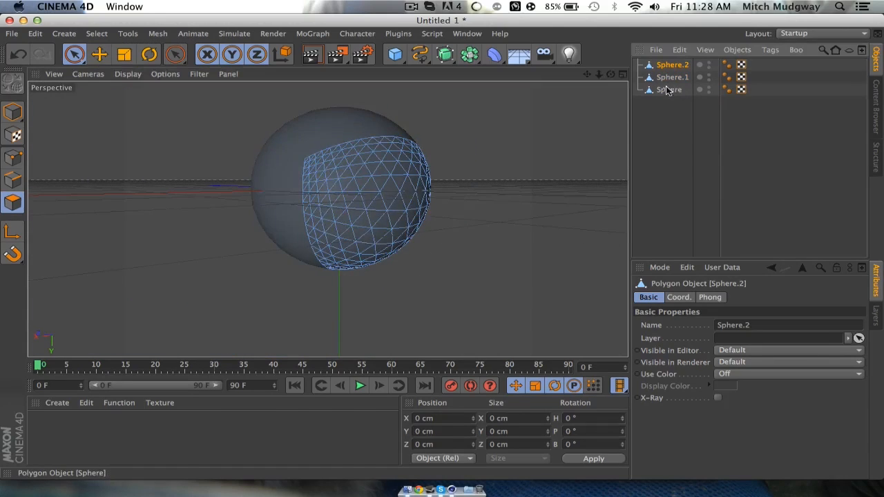
pyautogui.scroll(5, 304, 153)
pyautogui.moveTo(298, 162)
pyautogui.keyDown('shift'); pyautogui.mouseDown()
pyautogui.moveTo(404, 118)
pyautogui.moveTo(546, 94)
pyautogui.mouseUp(); pyautogui.keyUp('shift')
pyautogui.click(352, 129)
pyautogui.moveTo(610, 74); pyautogui.dragTo(610, 74)
pyautogui.moveTo(356, 147)
pyautogui.keyDown('shift'); pyautogui.mouseDown()
pyautogui.moveTo(542, 193)
pyautogui.moveTo(584, 220)
pyautogui.mouseUp(); pyautogui.keyUp('shift')
pyautogui.moveTo(611, 74); pyautogui.dragTo(286, 184)
pyautogui.scroll(-3, 487, 111)
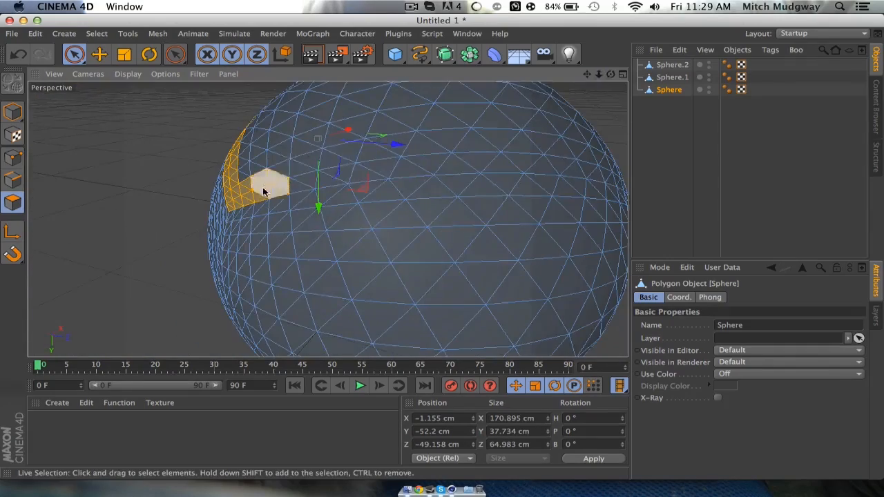
# Add the remaining border and interior polygons of the third triangular section to the selection.
pyautogui.keyDown('shift'); pyautogui.moveTo(463, 156); pyautogui.dragTo(546, 148); pyautogui.keyUp('shift')
pyautogui.moveTo(611, 75); pyautogui.dragTo(524, 142)
pyautogui.moveTo(207, 118)
pyautogui.keyDown('shift'); pyautogui.mouseDown()
pyautogui.moveTo(387, 207)
pyautogui.moveTo(449, 210)
pyautogui.moveTo(539, 159)
pyautogui.mouseUp(); pyautogui.keyUp('shift')
pyautogui.moveTo(611, 75)
pyautogui.mouseDown()
pyautogui.moveTo(324, 142)
pyautogui.moveTo(401, 158)
pyautogui.moveTo(554, 157)
pyautogui.mouseUp()
pyautogui.scroll(-3, 401, 159)
pyautogui.moveTo(611, 75)
pyautogui.mouseDown()
pyautogui.moveTo(587, 79)
pyautogui.moveTo(562, 192)
pyautogui.moveTo(394, 173)
pyautogui.mouseUp()
pyautogui.moveTo(345, 174)
pyautogui.keyDown('shift'); pyautogui.mouseDown()
pyautogui.moveTo(399, 196)
pyautogui.moveTo(365, 115)
pyautogui.moveTo(311, 114)
pyautogui.mouseUp(); pyautogui.keyUp('shift')
# Undo the last selection change and check the selected third section from several sides.
pyautogui.moveTo(311, 114)
pyautogui.keyDown('alt'); pyautogui.mouseDown()
pyautogui.moveTo(325, 217)
pyautogui.moveTo(532, 172)
pyautogui.moveTo(444, 132)
pyautogui.mouseUp(); pyautogui.keyUp('alt')
pyautogui.scroll(-5, 444, 133)
pyautogui.moveTo(442, 247)
pyautogui.keyDown('alt'); pyautogui.mouseDown()
pyautogui.moveTo(484, 209)
pyautogui.moveTo(542, 246)
pyautogui.moveTo(477, 182)
pyautogui.moveTo(545, 191)
pyautogui.mouseUp(); pyautogui.keyUp('alt')
pyautogui.press('super+z')
pyautogui.moveTo(610, 74)
pyautogui.mouseDown()
pyautogui.moveTo(246, 258)
pyautogui.moveTo(326, 276)
pyautogui.moveTo(319, 219)
pyautogui.moveTo(333, 287)
pyautogui.mouseUp()
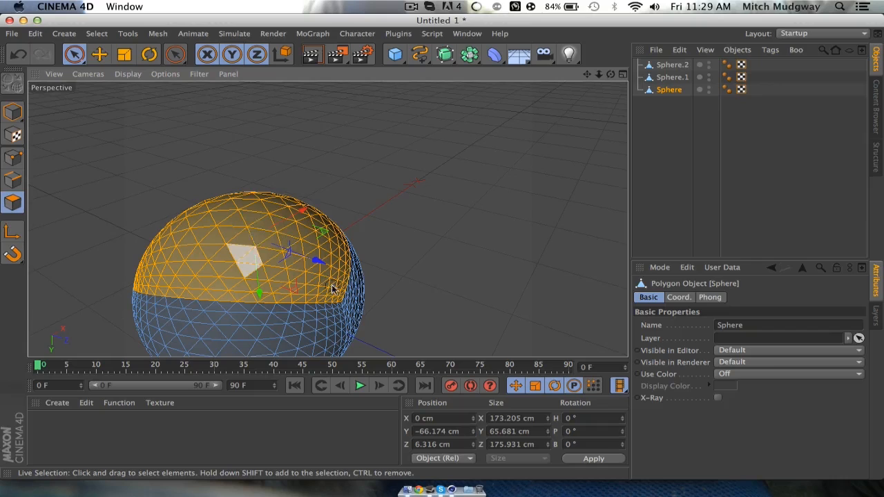
pyautogui.click(620, 74)
pyautogui.click(323, 75)
pyautogui.moveTo(610, 74); pyautogui.dragTo(327, 219)
# Duplicate the sphere, invert the selection on the copy and delete every polygon outside the third triangular section.
pyautogui.press('super+c')
pyautogui.press('super+v')
pyautogui.click(97, 33)
pyautogui.click(129, 231)
pyautogui.press('Delete')
# On the original sphere, start a new selection with two polygon strips meeting at a corner of the fourth triangular section.
pyautogui.click(680, 80)
pyautogui.click(678, 92)
pyautogui.click(668, 103)
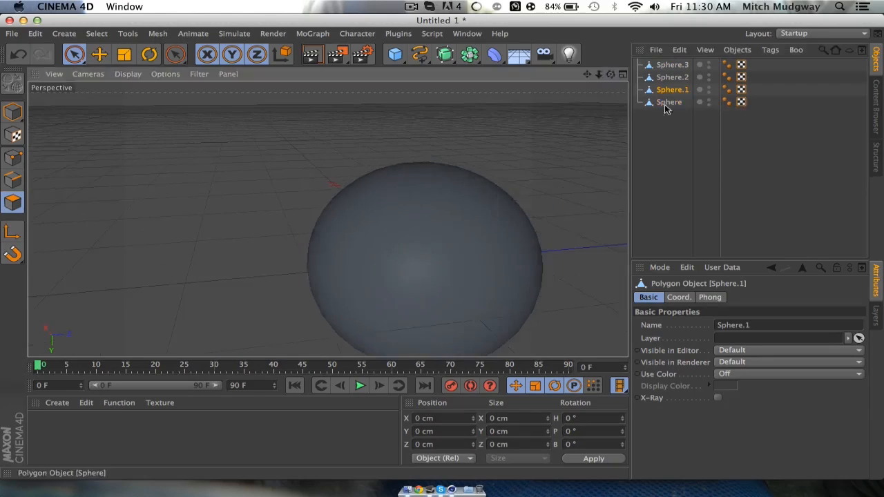
pyautogui.click(457, 268)
pyautogui.keyDown('shift'); pyautogui.moveTo(413, 281); pyautogui.dragTo(486, 251); pyautogui.keyUp('shift')
pyautogui.keyDown('shift'); pyautogui.moveTo(413, 296); pyautogui.dragTo(413, 349); pyautogui.keyUp('shift')
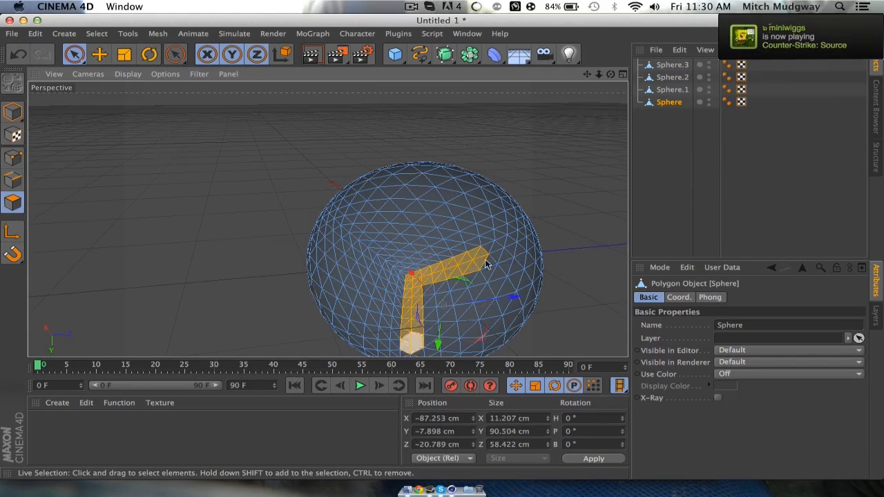
# Extend the selected strips around the next corner of the fourth triangular section and along its adjoining border.
pyautogui.moveTo(611, 74); pyautogui.dragTo(562, 90)
pyautogui.keyDown('shift'); pyautogui.moveTo(360, 163); pyautogui.dragTo(392, 263); pyautogui.keyUp('shift')
pyautogui.moveTo(611, 74)
pyautogui.mouseDown()
pyautogui.moveTo(561, 90)
pyautogui.moveTo(698, 234)
pyautogui.mouseUp()
pyautogui.keyDown('shift'); pyautogui.click(348, 176); pyautogui.keyUp('shift')
pyautogui.scroll(5, 493, 107)
pyautogui.keyDown('shift'); pyautogui.moveTo(360, 266); pyautogui.dragTo(506, 201); pyautogui.keyUp('shift')
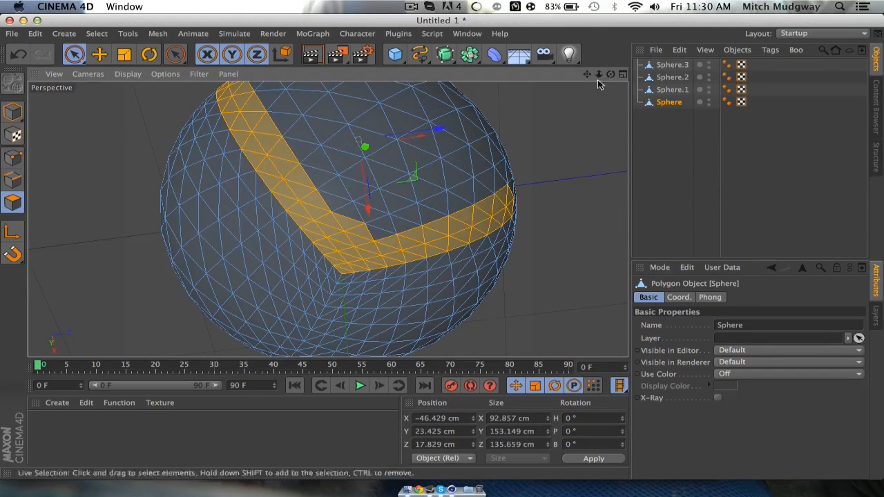
# Add the polygons at the last corner and along the closing border of the fourth triangular section.
pyautogui.moveTo(610, 74); pyautogui.dragTo(498, 121)
pyautogui.moveTo(355, 181)
pyautogui.keyDown('shift'); pyautogui.mouseDown()
pyautogui.moveTo(360, 131)
pyautogui.moveTo(365, 159)
pyautogui.mouseUp(); pyautogui.keyUp('shift')
pyautogui.keyDown('alt'); pyautogui.moveTo(293, 224); pyautogui.dragTo(416, 234); pyautogui.keyUp('alt')
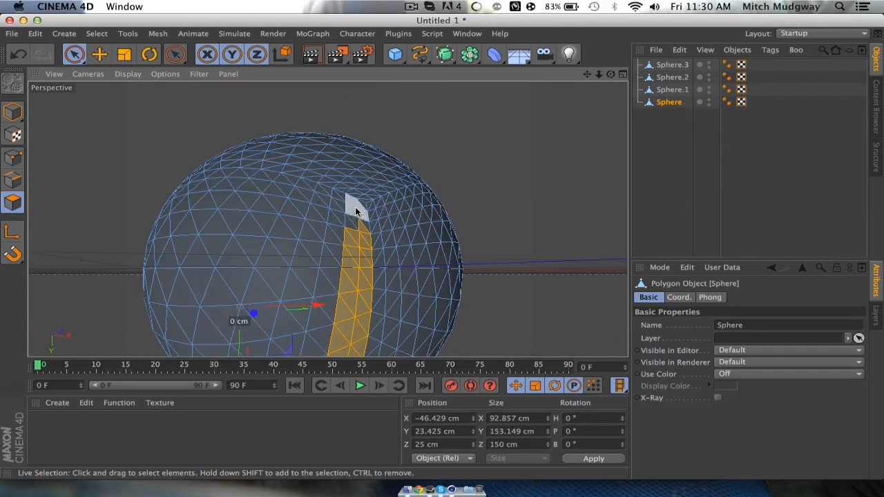
pyautogui.keyDown('shift'); pyautogui.moveTo(335, 203); pyautogui.dragTo(272, 178); pyautogui.keyUp('shift')
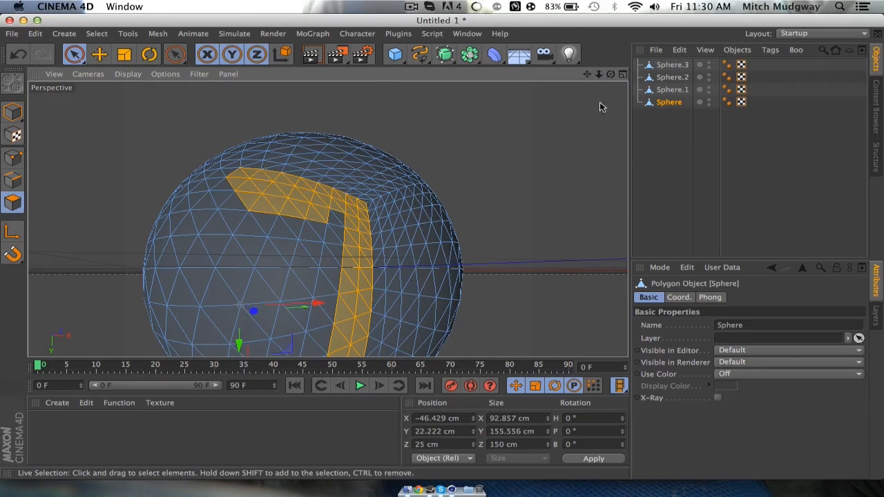
# Fill in the fourth triangular section by adding all of its interior polygons to the selection.
pyautogui.moveTo(611, 74); pyautogui.dragTo(684, 103)
pyautogui.moveTo(421, 201)
pyautogui.keyDown('shift'); pyautogui.mouseDown()
pyautogui.moveTo(202, 262)
pyautogui.moveTo(300, 334)
pyautogui.moveTo(480, 294)
pyautogui.mouseUp(); pyautogui.keyUp('shift')
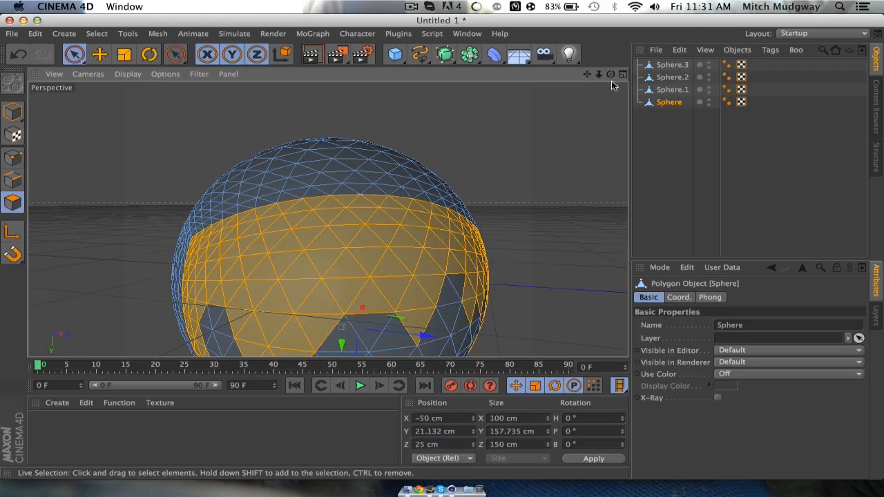
pyautogui.moveTo(610, 74); pyautogui.dragTo(538, 55)
pyautogui.keyDown('shift'); pyautogui.moveTo(354, 276); pyautogui.dragTo(149, 299); pyautogui.keyUp('shift')
pyautogui.scroll(-5, 152, 303)
pyautogui.moveTo(610, 74)
pyautogui.mouseDown()
pyautogui.moveTo(656, 31)
pyautogui.moveTo(715, 7)
pyautogui.mouseUp()
pyautogui.moveTo(353, 193)
pyautogui.keyDown('shift'); pyautogui.mouseDown()
pyautogui.moveTo(295, 255)
pyautogui.moveTo(335, 220)
pyautogui.moveTo(309, 275)
pyautogui.moveTo(446, 172)
pyautogui.mouseUp(); pyautogui.keyUp('shift')
pyautogui.moveTo(610, 74)
pyautogui.mouseDown()
pyautogui.moveTo(610, 134)
pyautogui.moveTo(542, 113)
pyautogui.mouseUp()
# Make another copy of the sphere and delete everything outside the fourth section using an inverted polygon selection.
pyautogui.press('super+c')
pyautogui.press('super+v')
pyautogui.click(97, 34)
pyautogui.click(136, 230)
pyautogui.press('Delete')
# Select the four separated pieces, Sphere.1 to Sphere.4, and examine whether they cover the whole ball.
pyautogui.click(668, 102)
pyautogui.keyDown('shift'); pyautogui.click(669, 114); pyautogui.keyUp('shift')
pyautogui.moveTo(610, 74); pyautogui.dragTo(335, 228)
pyautogui.click(671, 66)
pyautogui.keyDown('shift'); pyautogui.click(672, 102); pyautogui.keyUp('shift')
pyautogui.click(698, 158)
pyautogui.click(709, 114)
pyautogui.click(671, 65)
pyautogui.keyDown('shift'); pyautogui.click(672, 102); pyautogui.keyUp('shift')
pyautogui.moveTo(611, 74)
pyautogui.mouseDown()
pyautogui.moveTo(325, 162)
pyautogui.moveTo(327, 218)
pyautogui.moveTo(612, 72)
pyautogui.mouseUp()
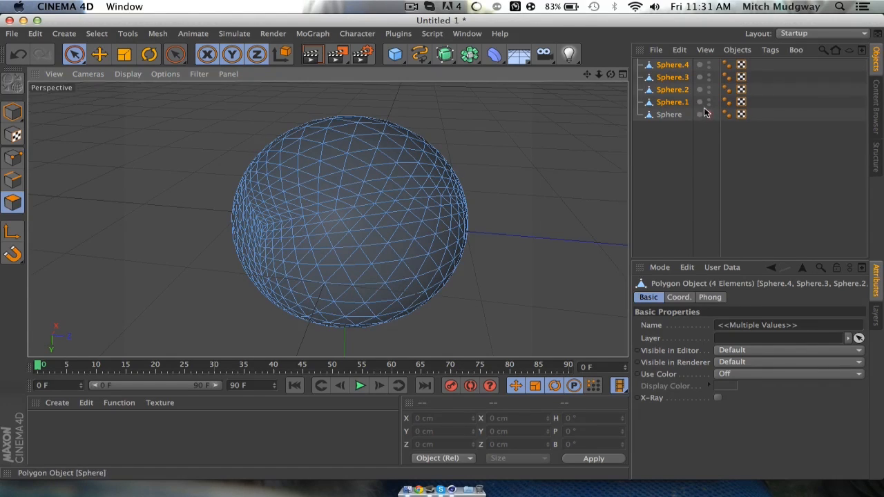
# Hide the original sphere in both the editor and the renderer.
pyautogui.click(663, 116)
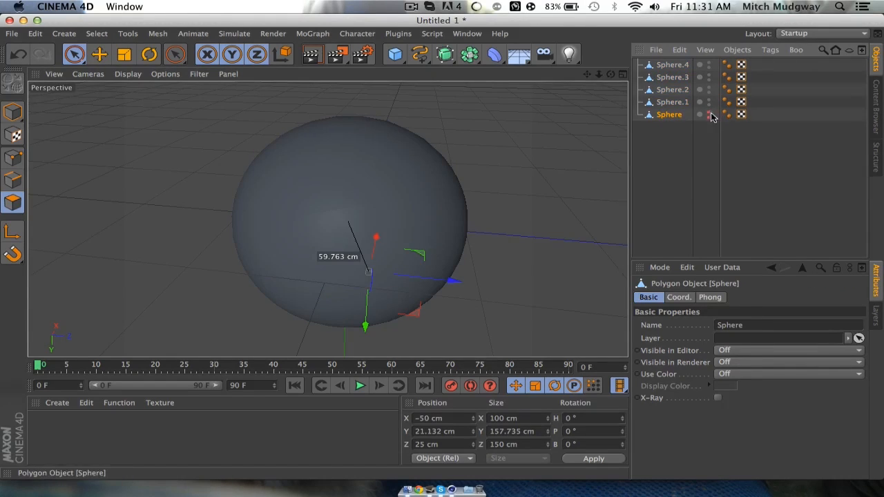
pyautogui.click(709, 116)
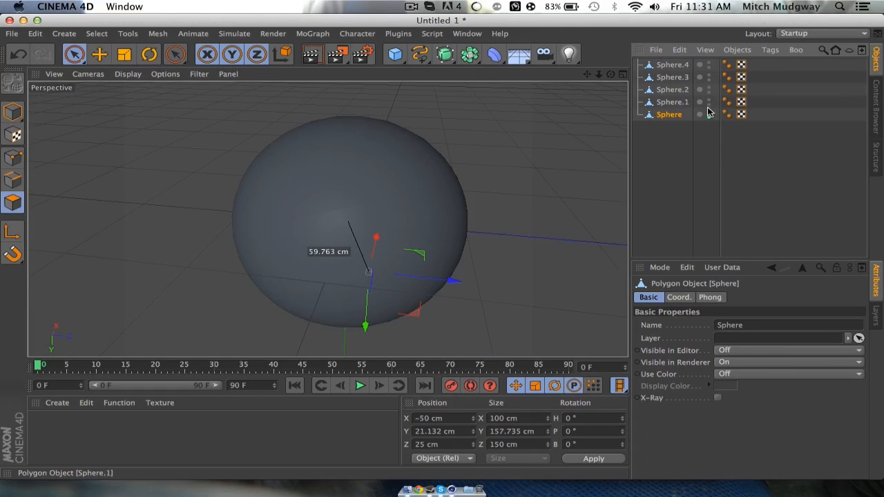
pyautogui.click(709, 114)
pyautogui.click(709, 114)
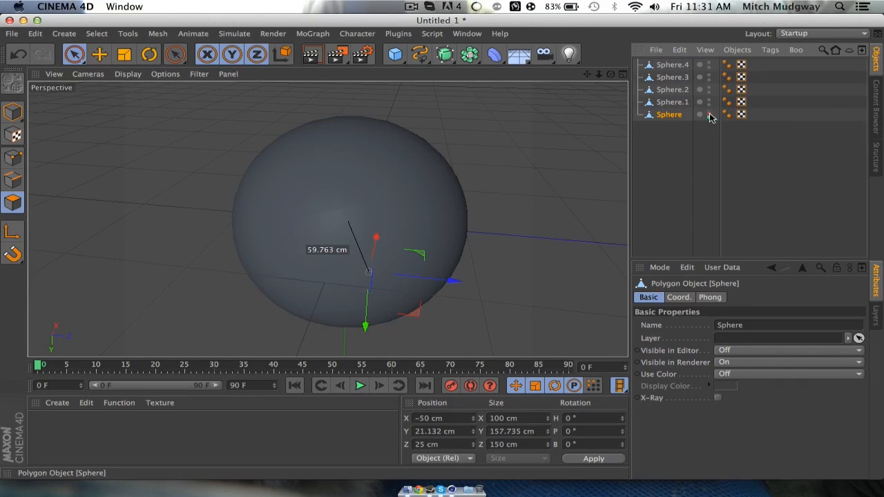
pyautogui.click(709, 119)
# Temporarily hide the Sphere.3 piece to inspect the hollow interior, and show it again.
pyautogui.moveTo(612, 74); pyautogui.dragTo(328, 218)
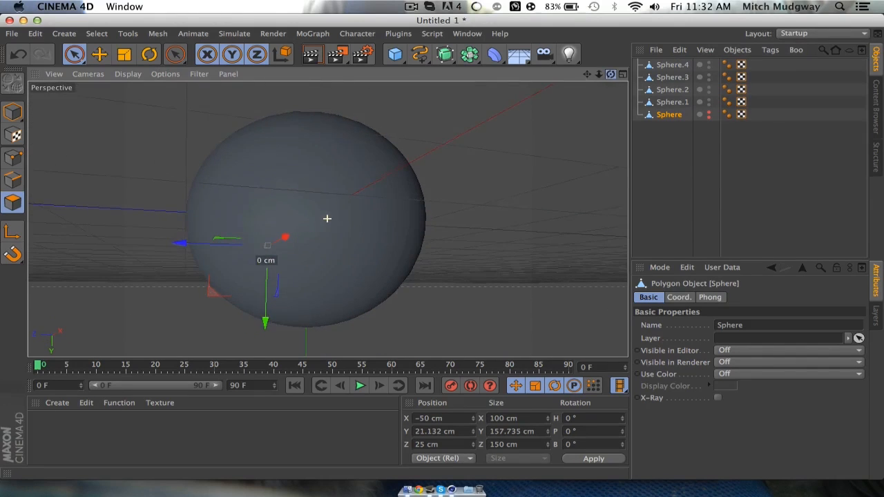
pyautogui.click(709, 74)
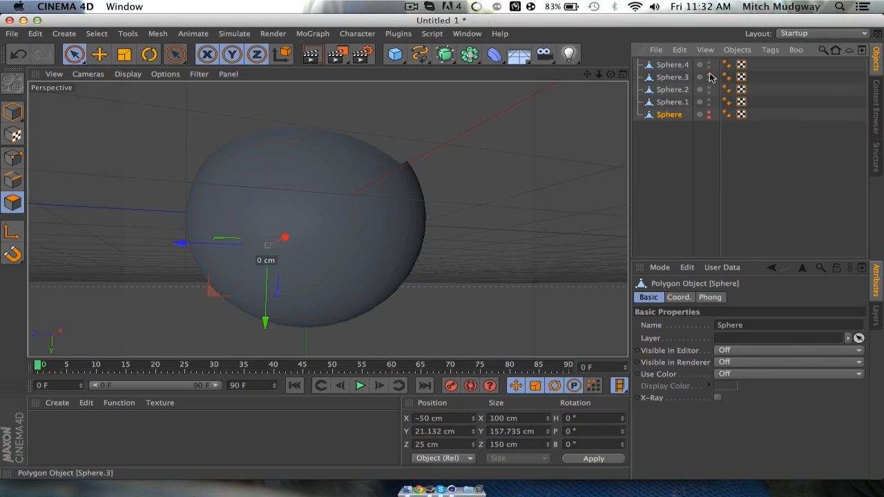
pyautogui.moveTo(611, 74); pyautogui.dragTo(327, 218)
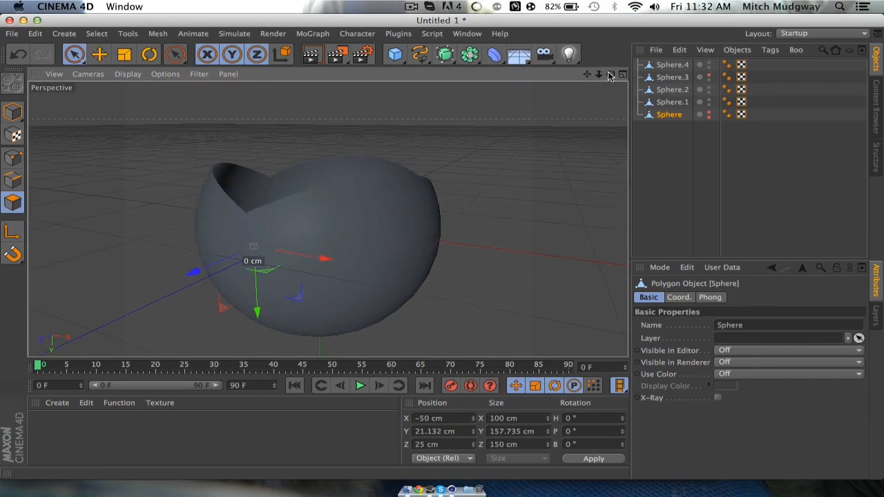
pyautogui.click(709, 75)
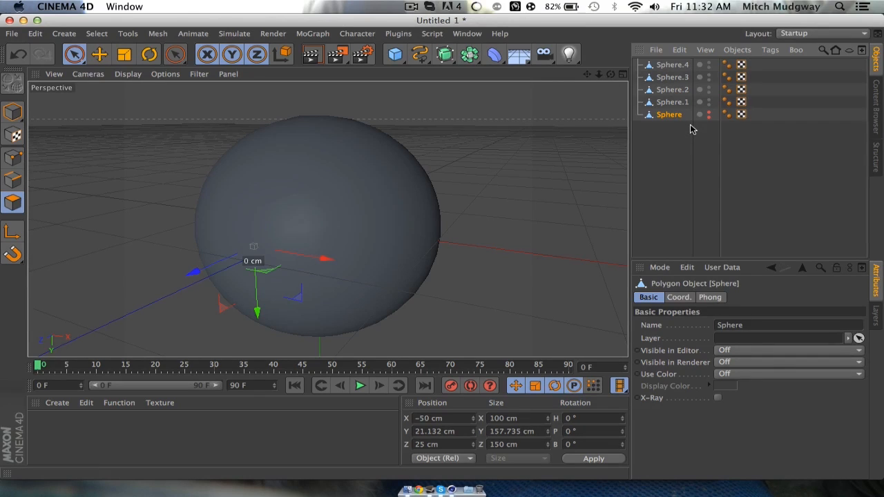
# Add a null object and name it Shell.
pyautogui.click(64, 33)
pyautogui.moveTo(78, 57)
pyautogui.click(138, 53)
pyautogui.doubleClick(663, 65)
pyautogui.write('Shell')
pyautogui.press('Return')
# Group the four pieces, Sphere.1 to Sphere.4, under the Shell null and collapse the group.
pyautogui.click(663, 78)
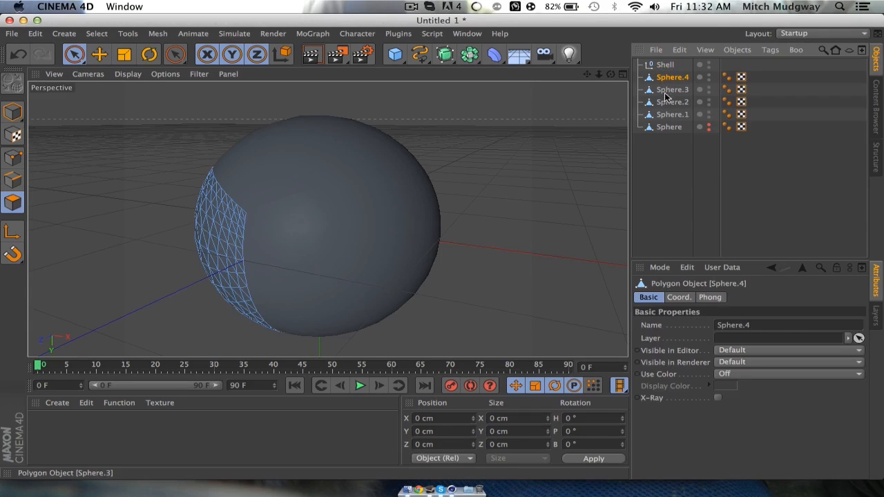
pyautogui.keyDown('shift'); pyautogui.click(665, 116); pyautogui.keyUp('shift')
pyautogui.moveTo(668, 66); pyautogui.dragTo(667, 65)
pyautogui.click(638, 65)
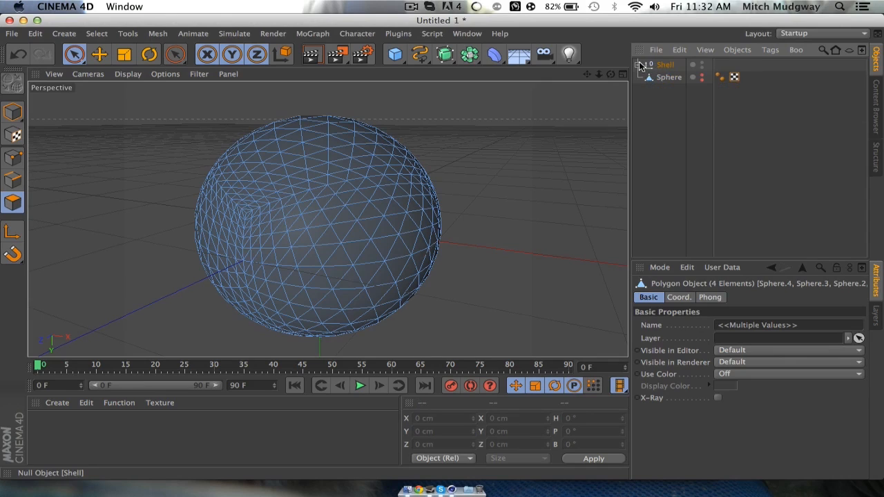
# Hide the Shell group and make the original sphere visible in the editor and renderer.
pyautogui.click(702, 63)
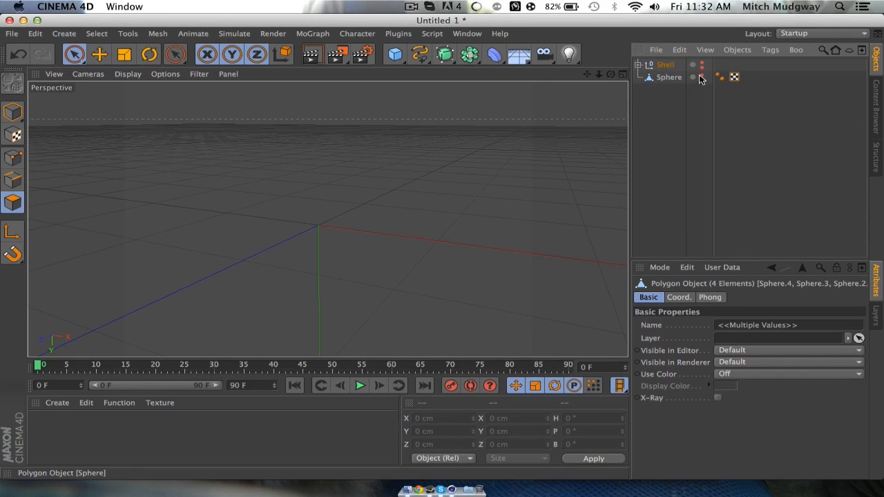
pyautogui.click(668, 79)
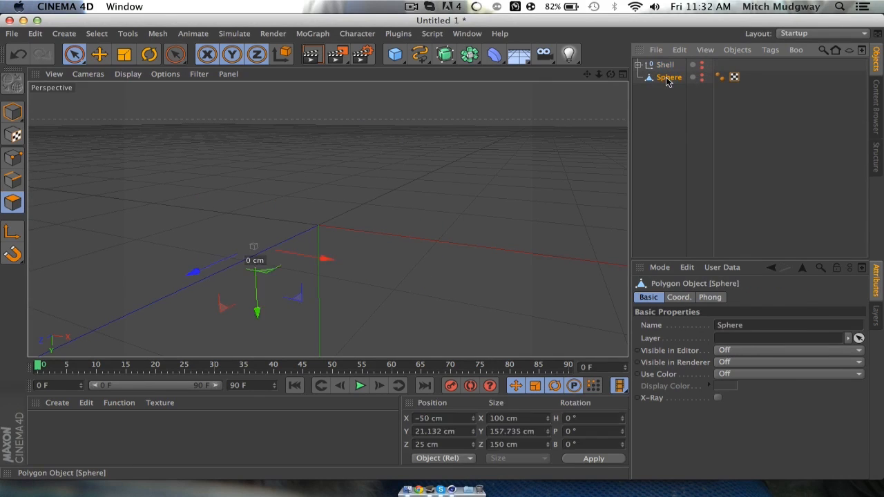
pyautogui.click(701, 75)
pyautogui.click(701, 78)
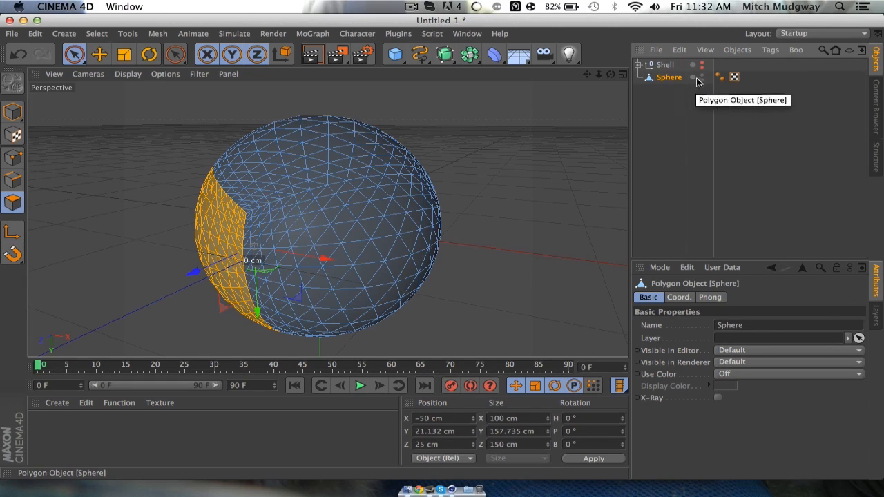
# Deselect all polygons of the original sphere and set its X, Y and Z scale to 0.7.
pyautogui.click(677, 297)
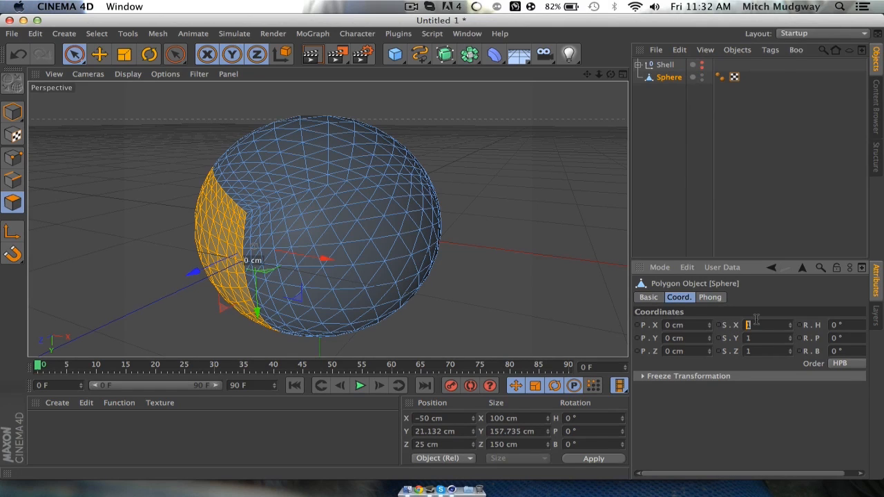
pyautogui.click(64, 33)
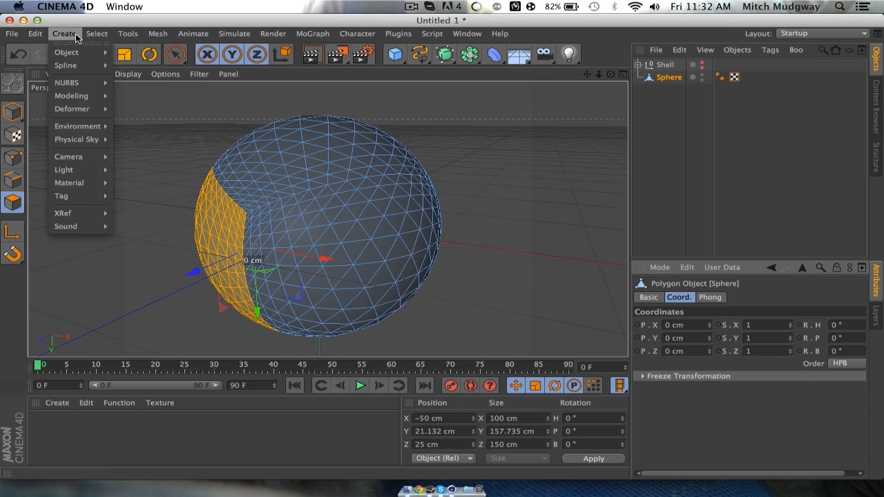
pyautogui.click(125, 217)
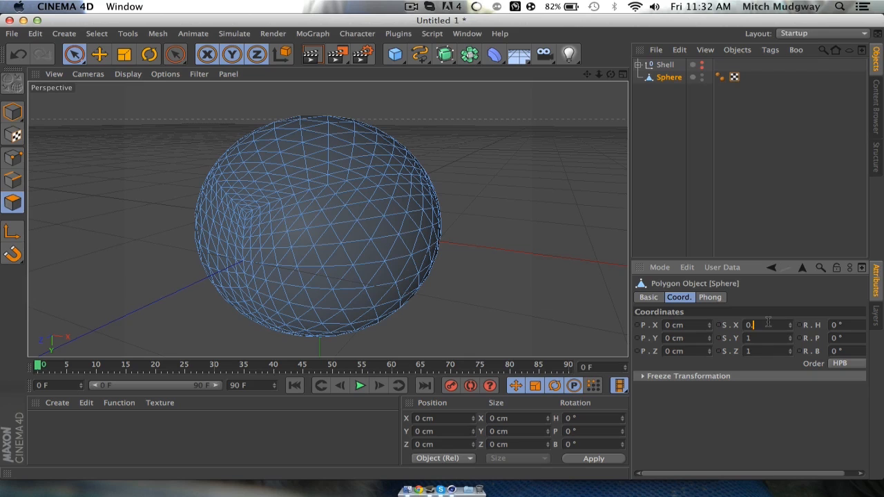
pyautogui.press('Tab')
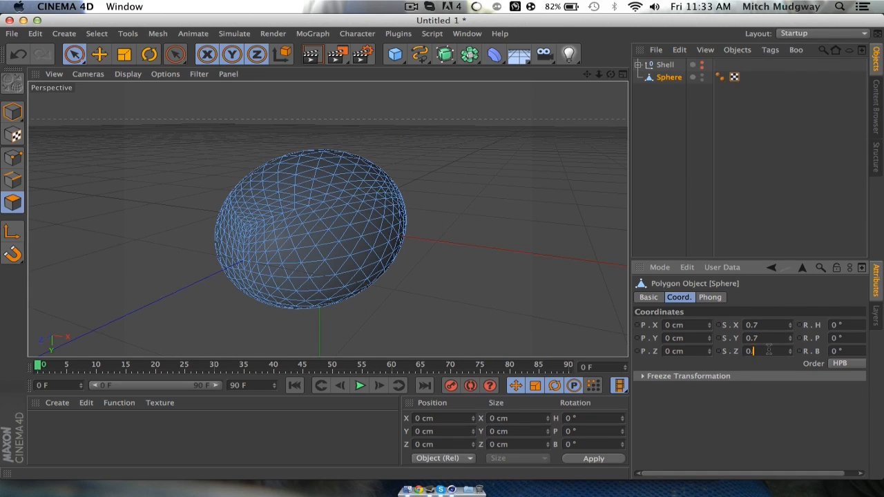
pyautogui.click(768, 337)
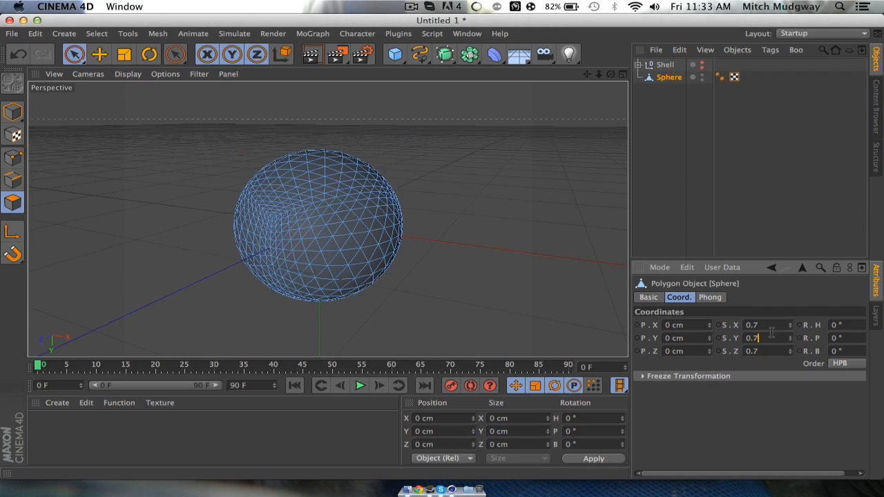
# Toggle the Shell group's visibility to compare it with the smaller inner sphere, leaving the group hidden.
pyautogui.click(702, 63)
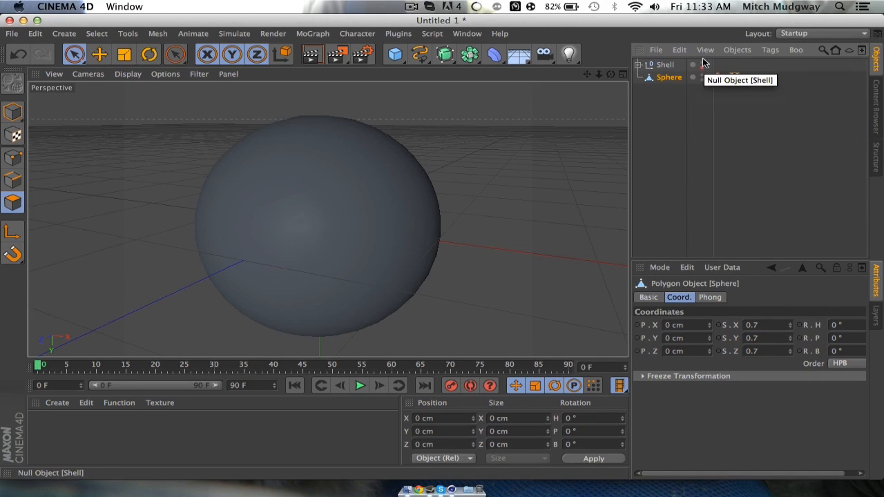
pyautogui.click(702, 63)
pyautogui.click(702, 63)
pyautogui.click(703, 63)
pyautogui.click(703, 65)
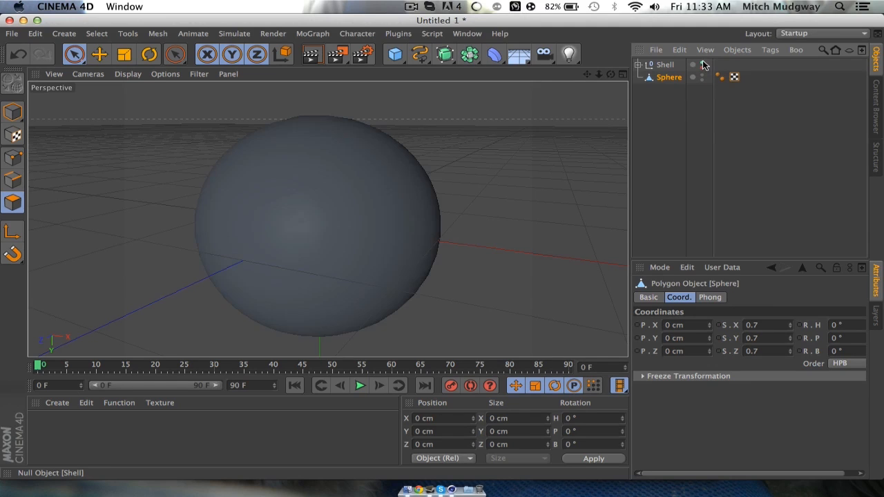
pyautogui.click(702, 64)
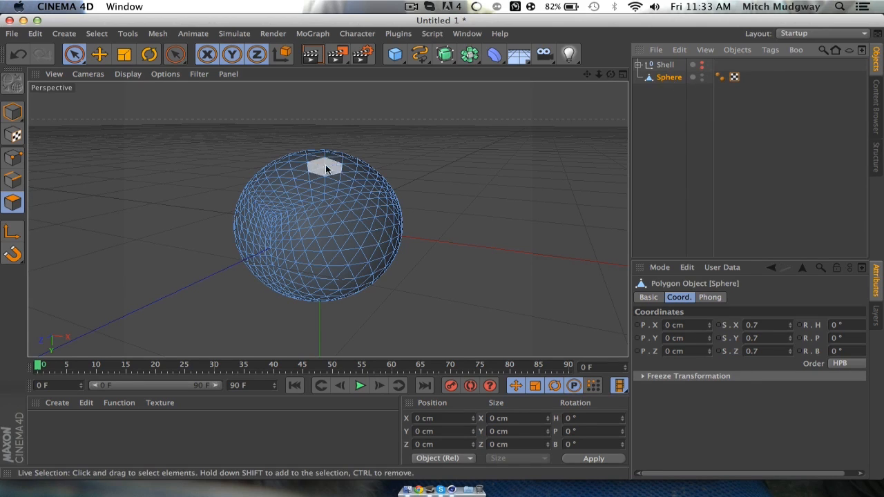
# Add a new sphere primitive with 40 segments and a radius of 80 cm.
pyautogui.click(395, 54)
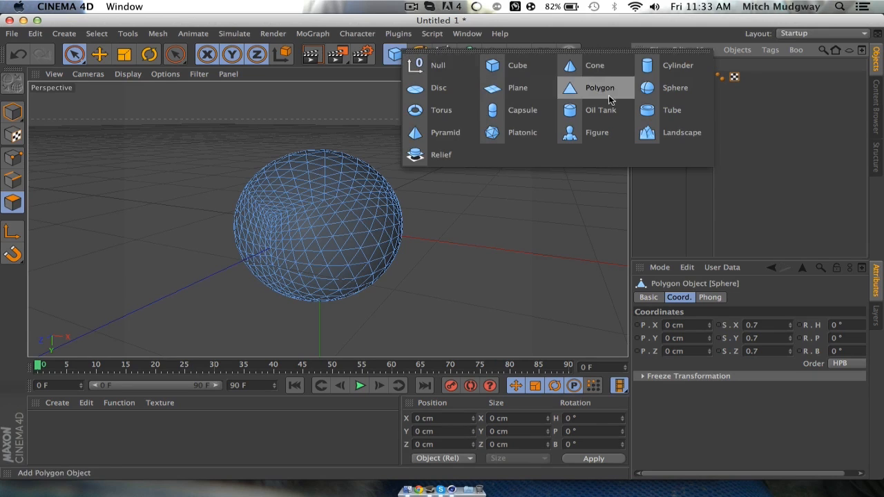
pyautogui.click(652, 88)
pyautogui.click(709, 297)
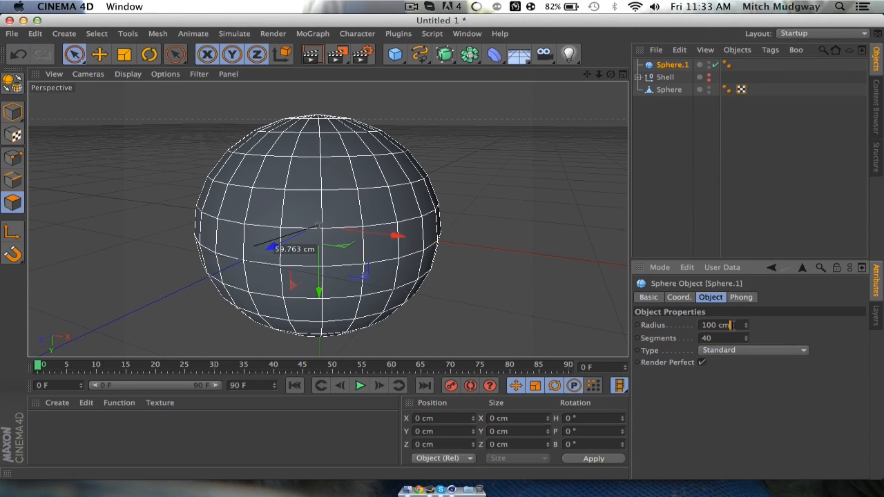
pyautogui.press('Return')
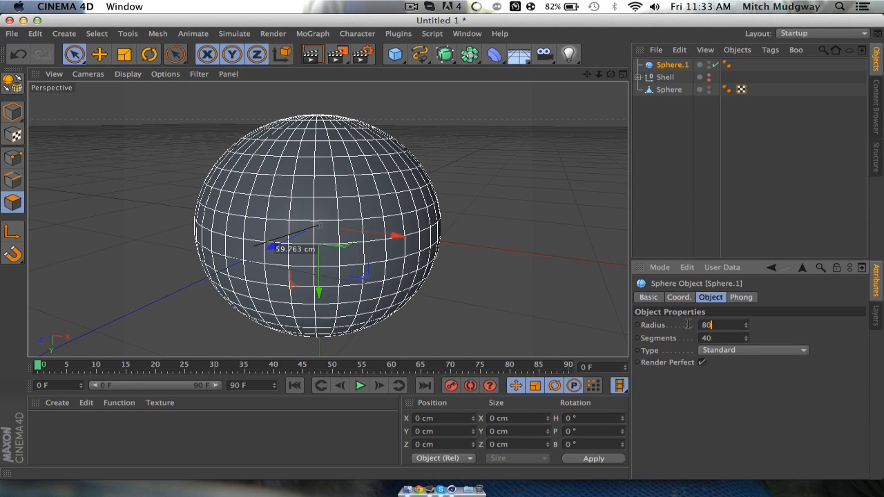
pyautogui.press('Return')
# Convert the new 80 cm sphere to an editable polygon object in polygon mode.
pyautogui.moveTo(611, 74); pyautogui.dragTo(324, 199)
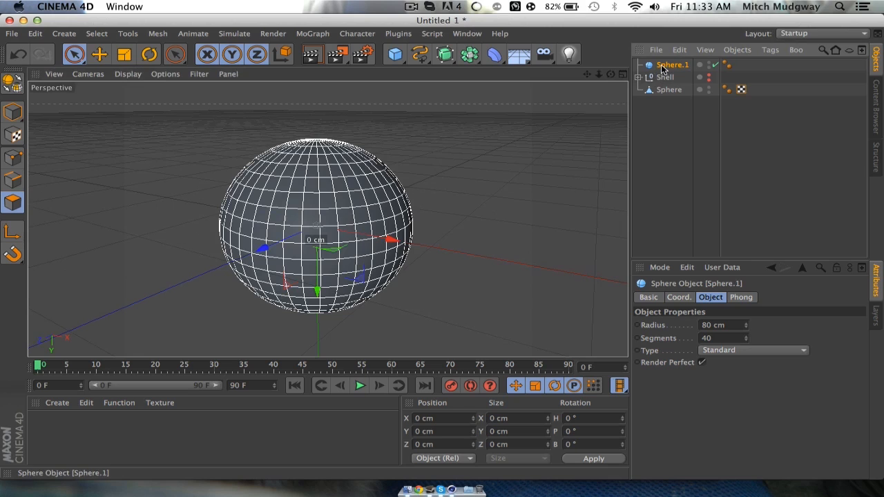
pyautogui.press('c')
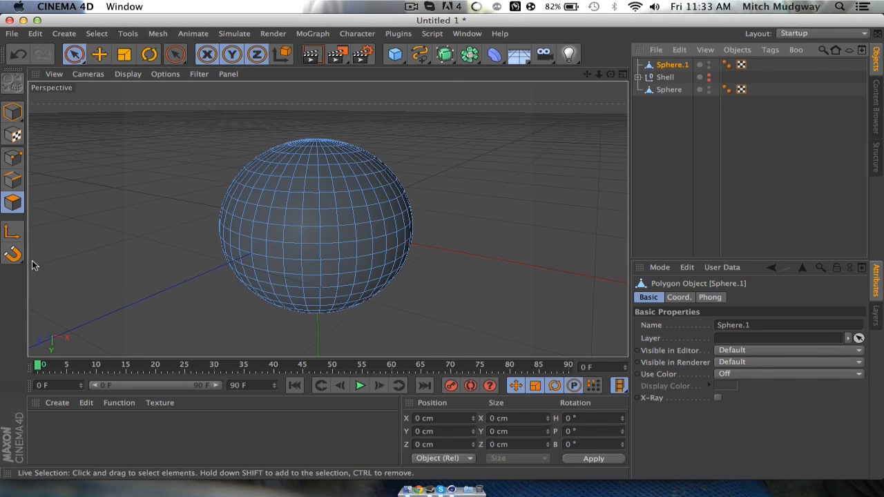
pyautogui.click(8, 205)
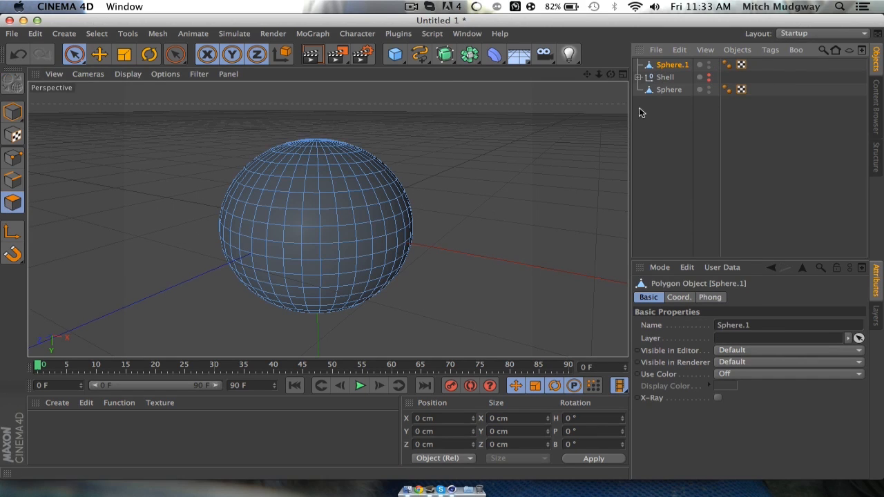
# Ring-select five alternating bands of the new sphere from near the upper pole down to the equator and delete all other polygons.
pyautogui.click(91, 34)
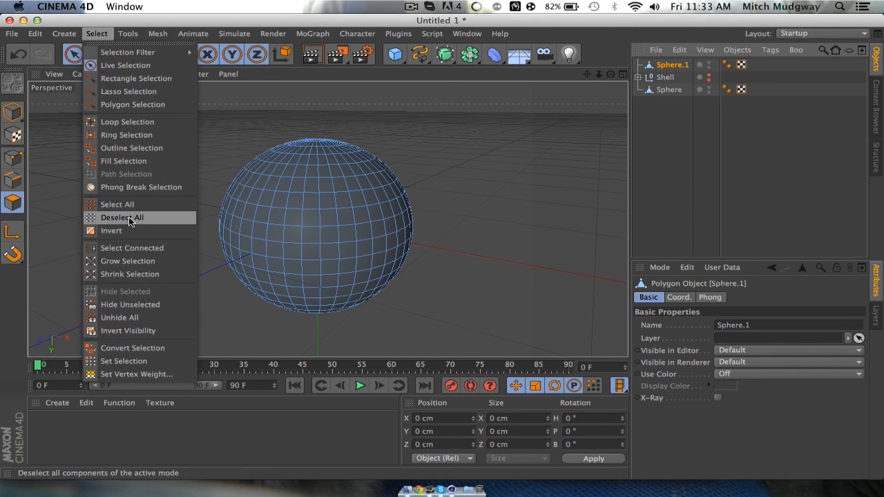
pyautogui.click(117, 135)
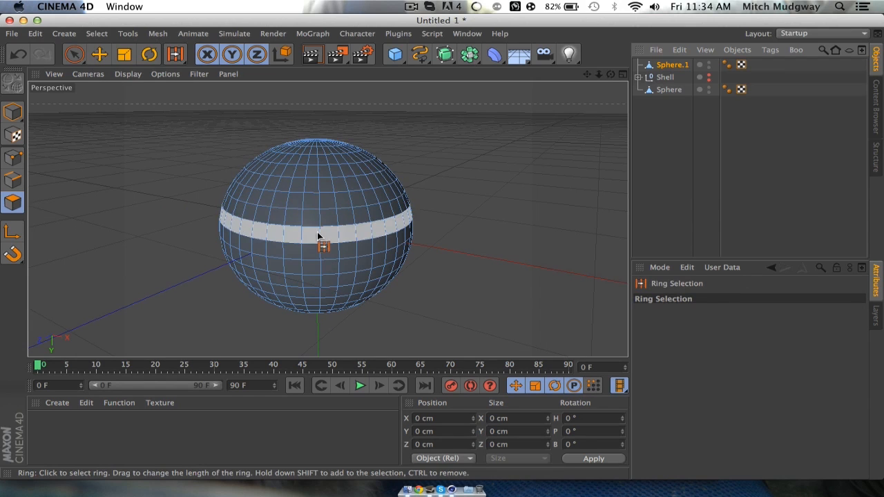
pyautogui.moveTo(610, 74); pyautogui.dragTo(336, 159)
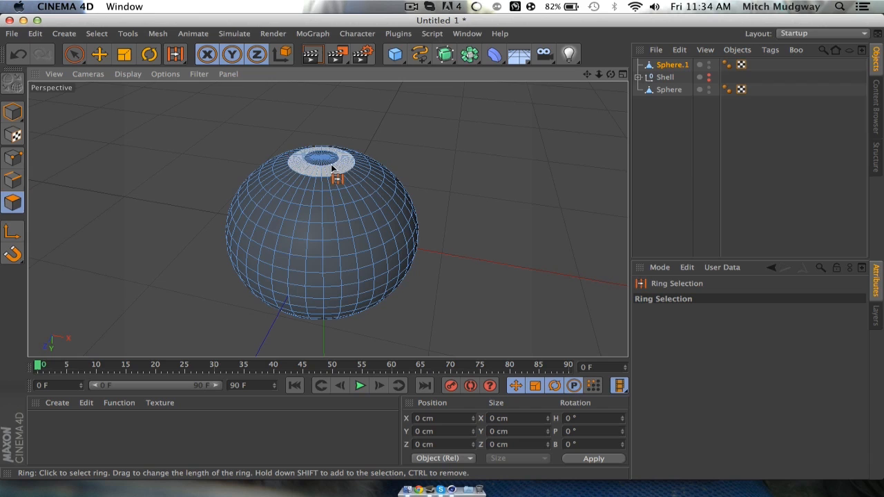
pyautogui.click(333, 170)
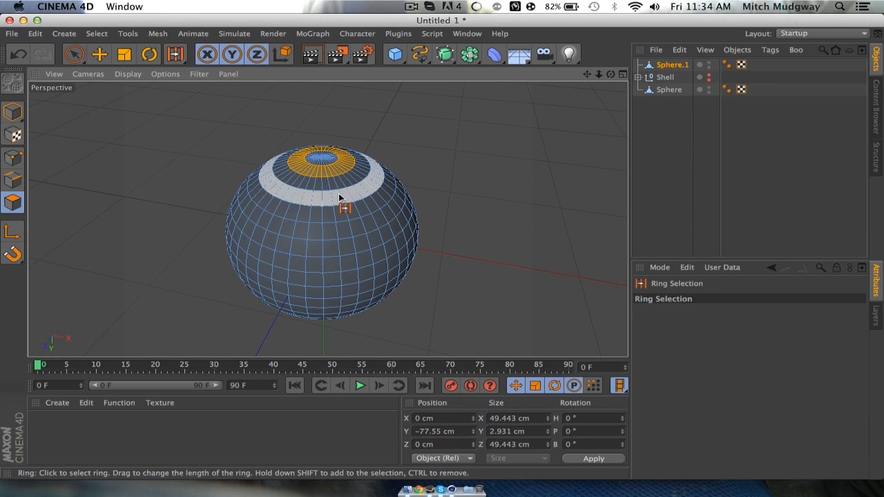
pyautogui.keyDown('shift'); pyautogui.click(340, 198); pyautogui.keyUp('shift')
pyautogui.keyDown('shift'); pyautogui.click(348, 231); pyautogui.keyUp('shift')
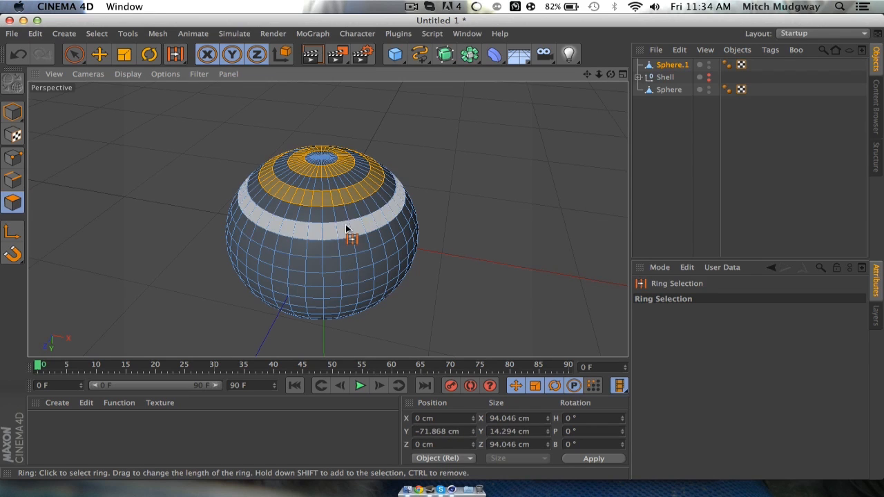
pyautogui.keyDown('shift'); pyautogui.click(350, 263); pyautogui.keyUp('shift')
pyautogui.moveTo(610, 75); pyautogui.dragTo(326, 217)
pyautogui.keyDown('shift'); pyautogui.click(332, 215); pyautogui.keyUp('shift')
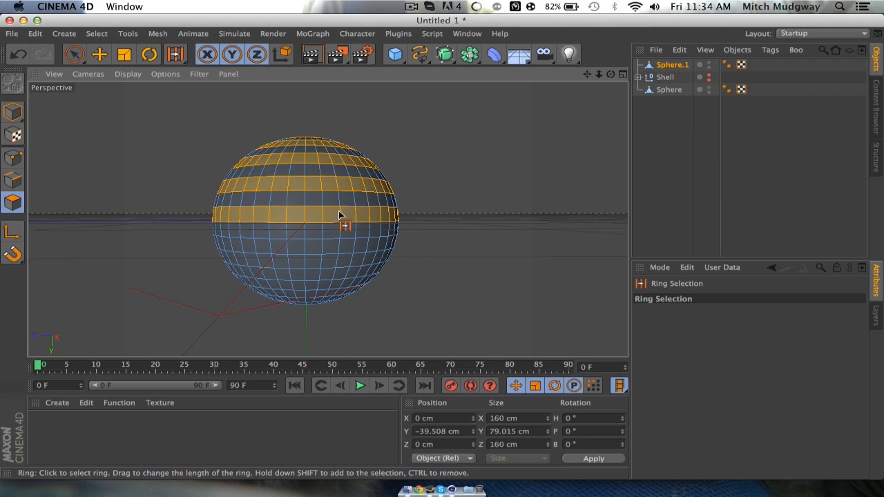
pyautogui.moveTo(611, 74); pyautogui.dragTo(327, 217)
pyautogui.click(97, 33)
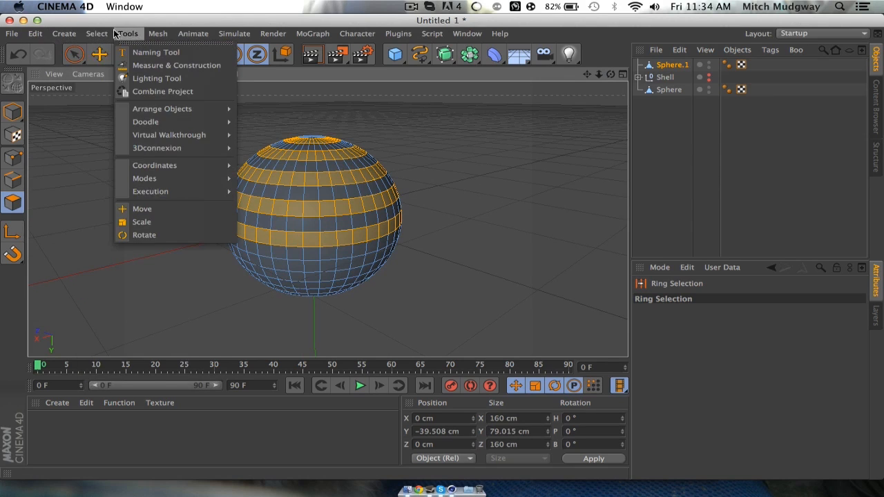
pyautogui.click(119, 218)
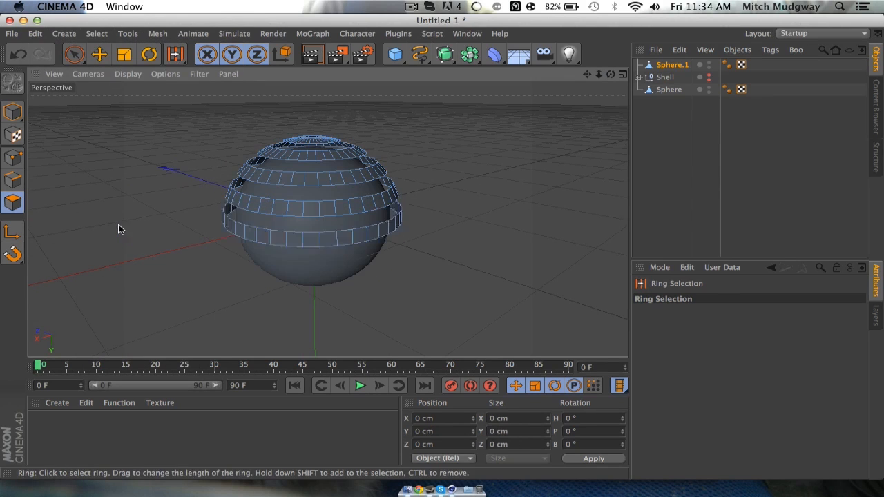
# Scale the banded sphere, Sphere.1, to 0.9 in X, Y and Z.
pyautogui.click(100, 52)
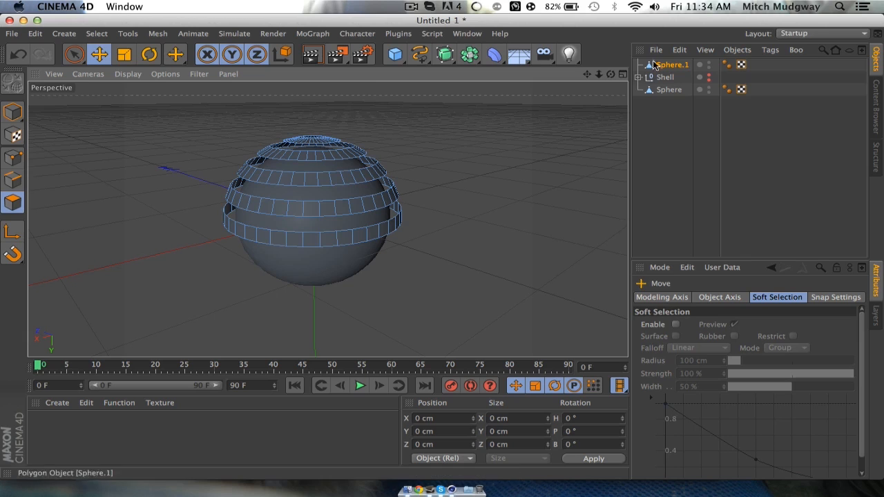
pyautogui.moveTo(611, 74); pyautogui.dragTo(327, 219)
pyautogui.click(673, 66)
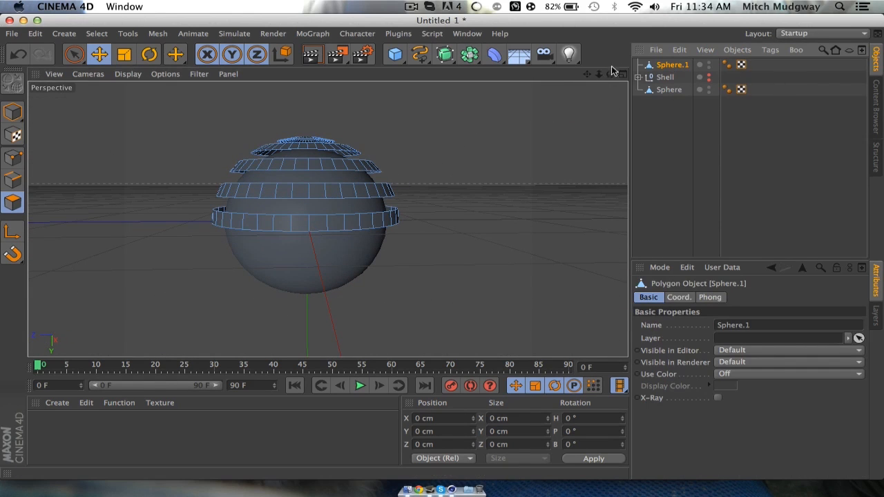
pyautogui.moveTo(612, 75); pyautogui.dragTo(615, 76)
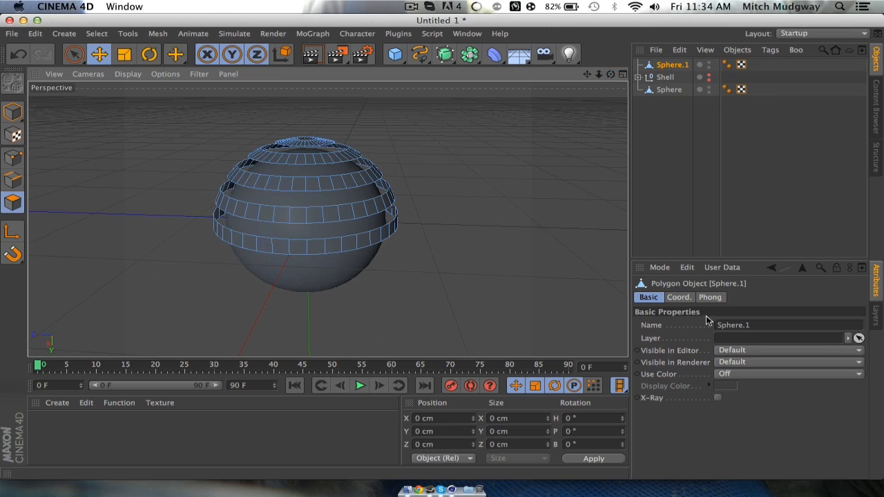
pyautogui.click(679, 298)
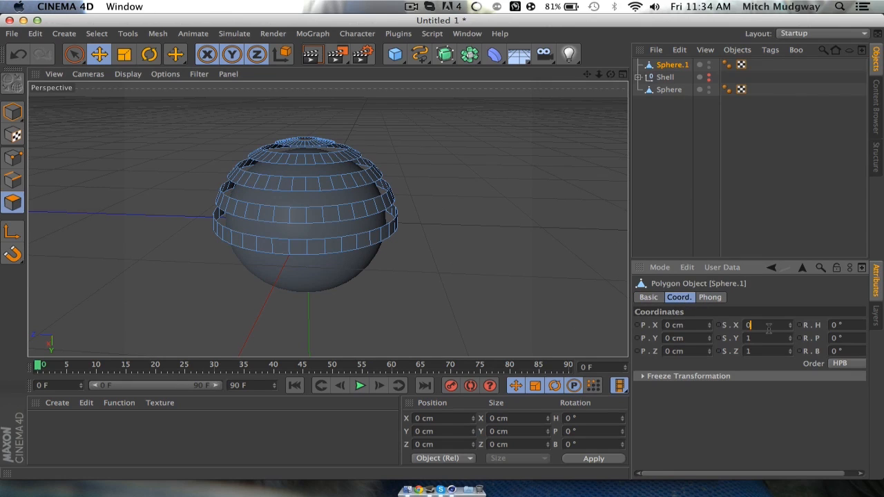
pyautogui.click(765, 337)
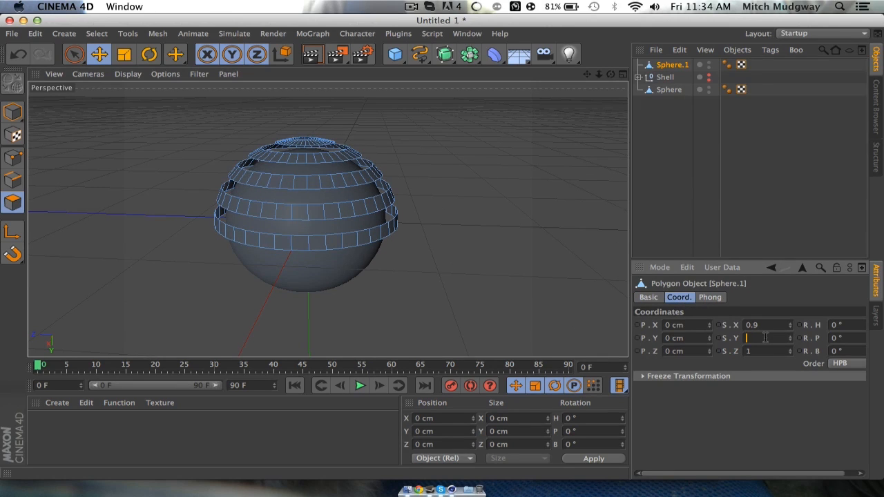
pyautogui.click(765, 346)
pyautogui.press('BackSpace')
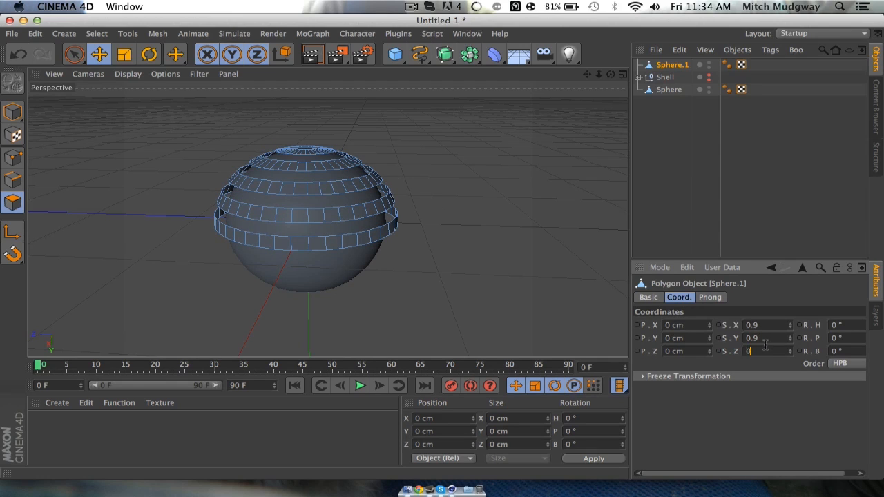
pyautogui.press('Return')
# Select all polygons of the bands and extrude them outward with an offset of 3 cm.
pyautogui.moveTo(610, 74)
pyautogui.mouseDown()
pyautogui.moveTo(595, 5)
pyautogui.moveTo(608, 100)
pyautogui.moveTo(610, 84)
pyautogui.mouseUp()
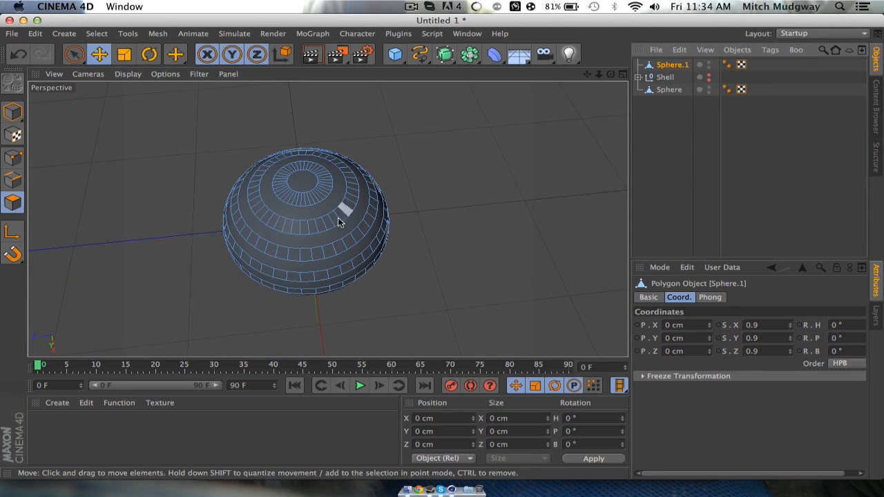
pyautogui.press('super+a')
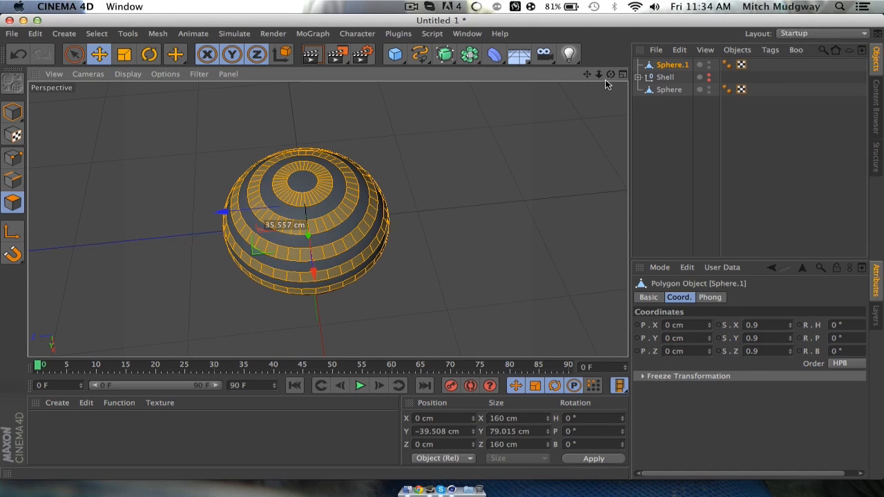
pyautogui.moveTo(611, 74); pyautogui.dragTo(573, 18)
pyautogui.moveTo(610, 74); pyautogui.dragTo(639, 99)
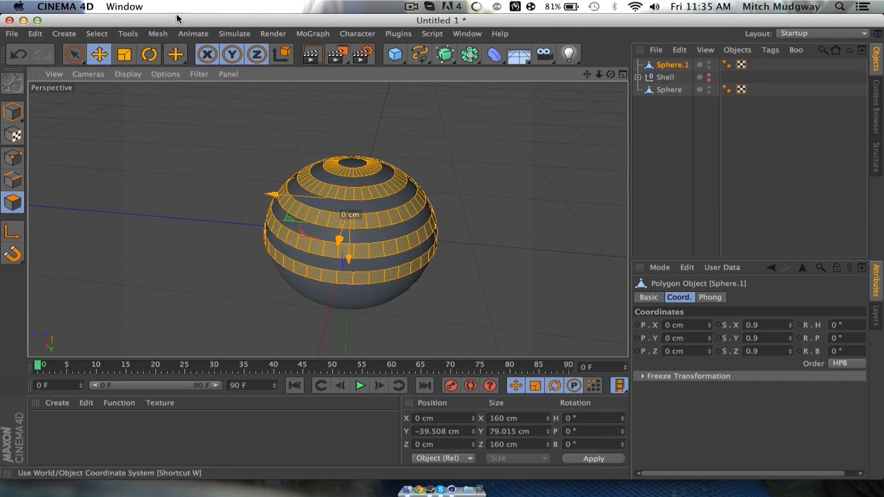
pyautogui.rightClick(350, 195)
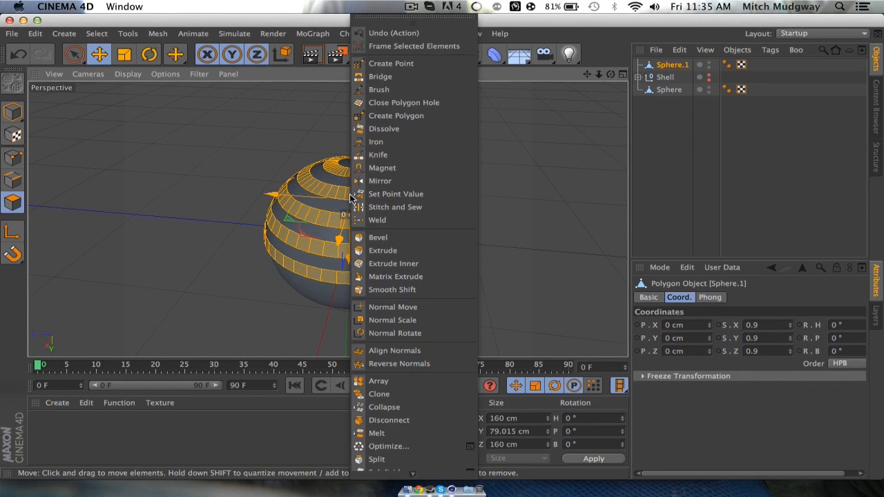
pyautogui.click(390, 251)
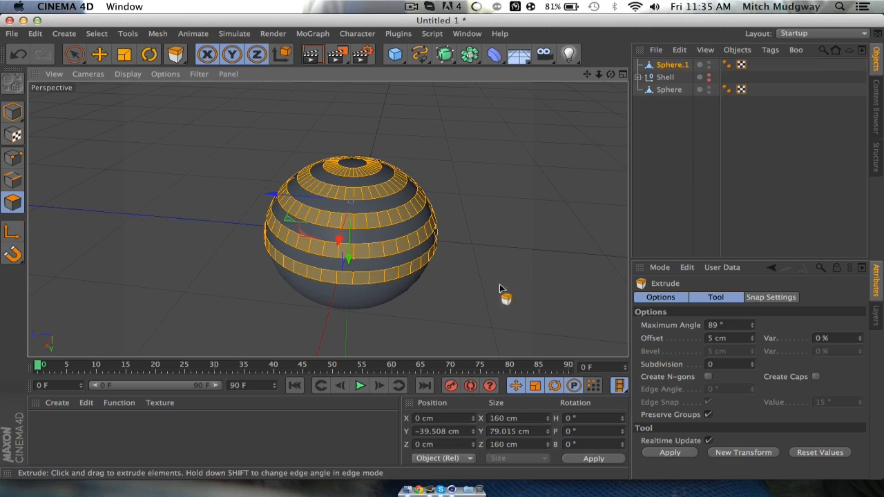
pyautogui.moveTo(403, 213); pyautogui.dragTo(421, 213)
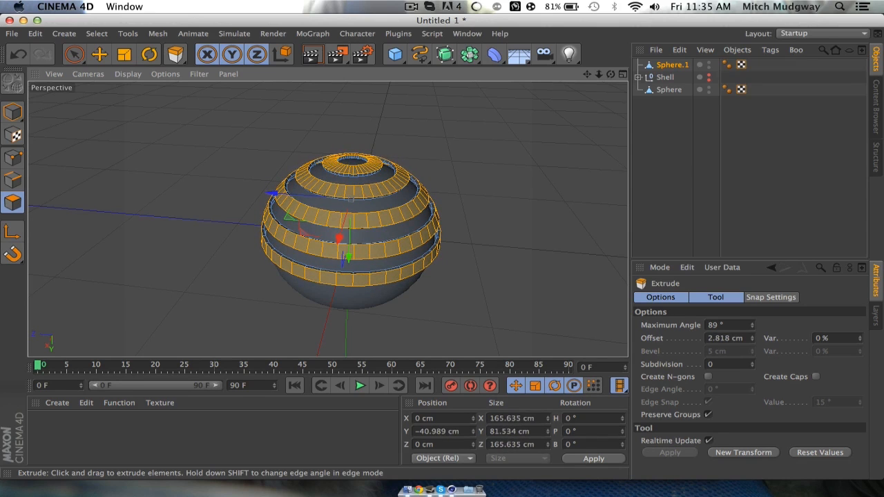
pyautogui.moveTo(744, 338); pyautogui.dragTo(694, 335)
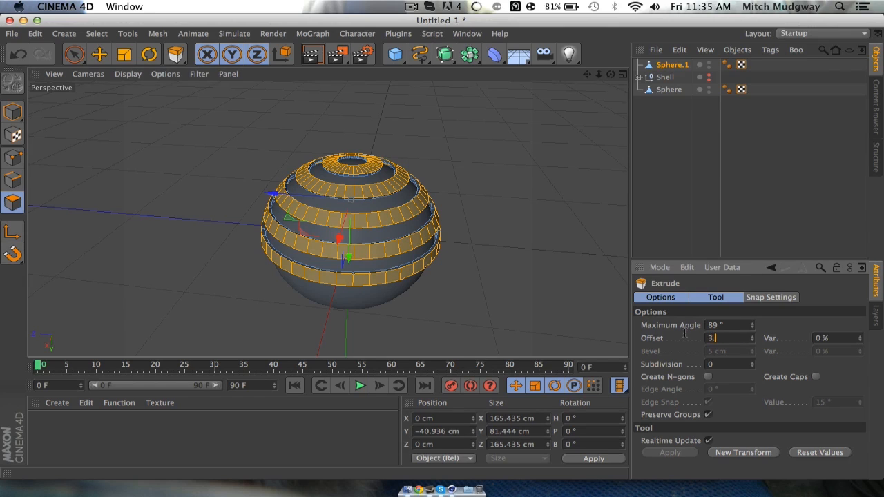
pyautogui.write('3.00')
pyautogui.press('Return')
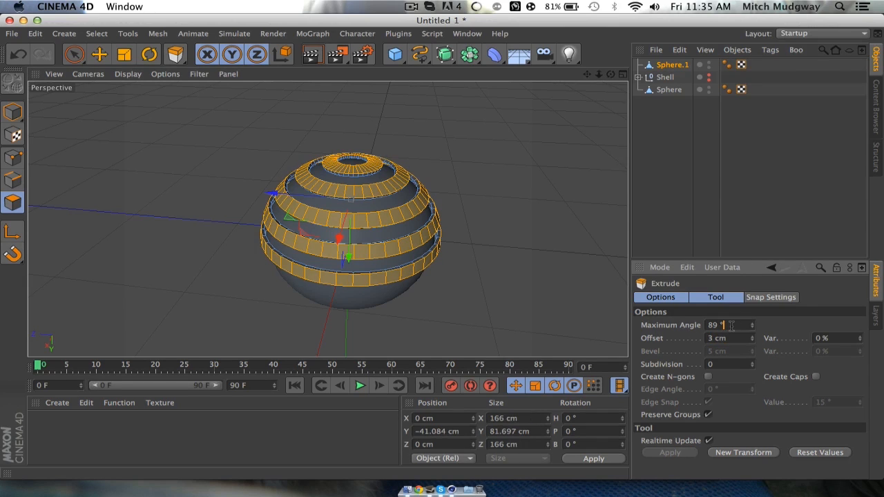
pyautogui.keyDown('alt'); pyautogui.moveTo(327, 218); pyautogui.dragTo(327, 218); pyautogui.keyUp('alt')
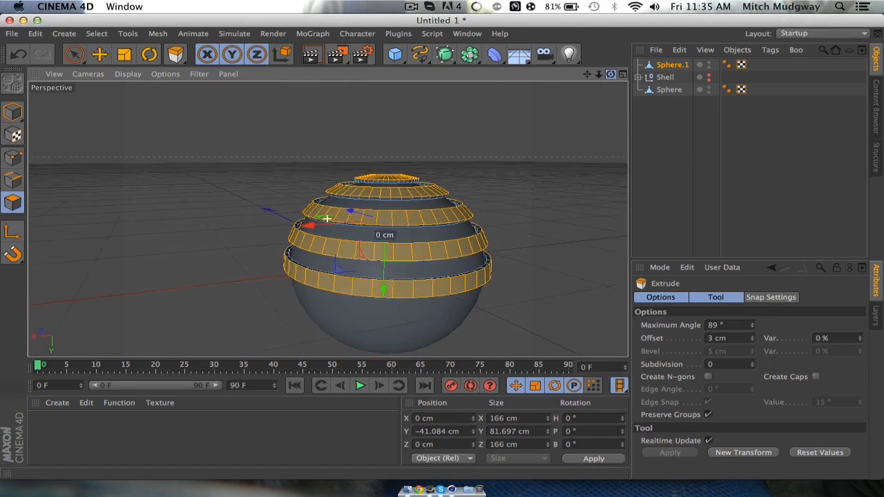
pyautogui.click(670, 65)
pyautogui.click(85, 33)
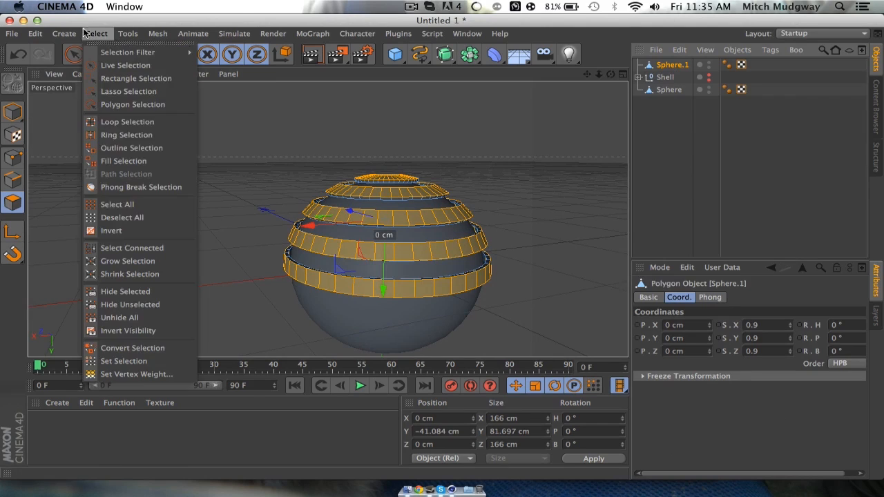
pyautogui.click(113, 232)
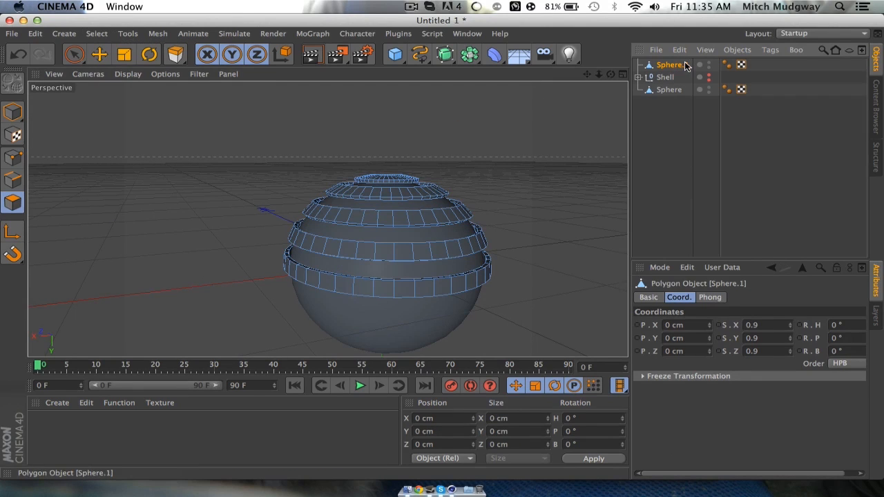
pyautogui.press('super+a')
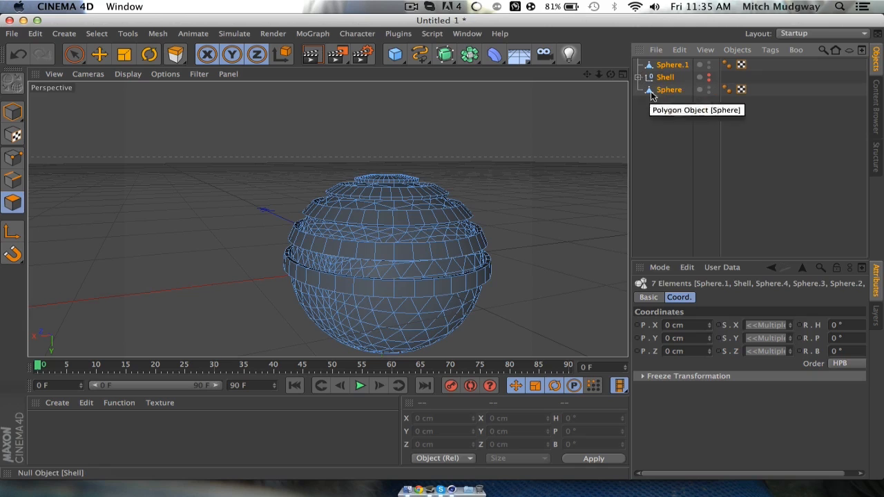
pyautogui.press('super+shift+a')
# Select all polygons of the extruded bands in Sphere.1, including their side faces, with Live Selection active.
pyautogui.click(662, 63)
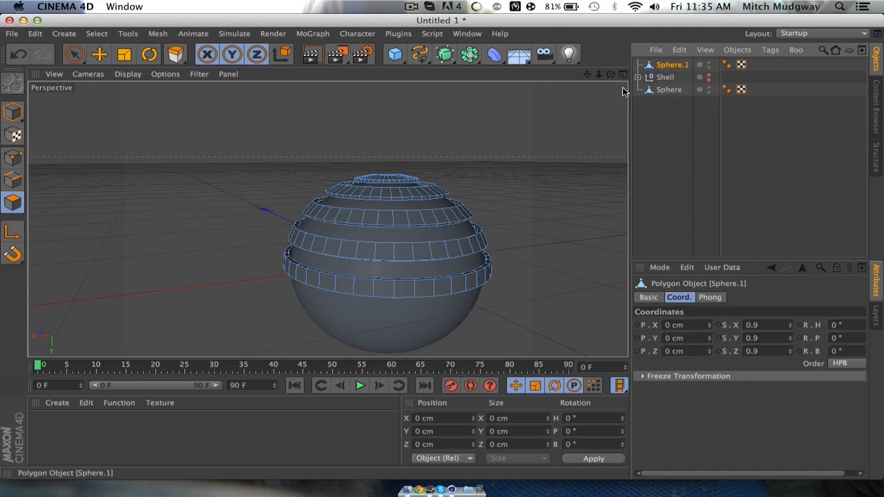
pyautogui.click(415, 218)
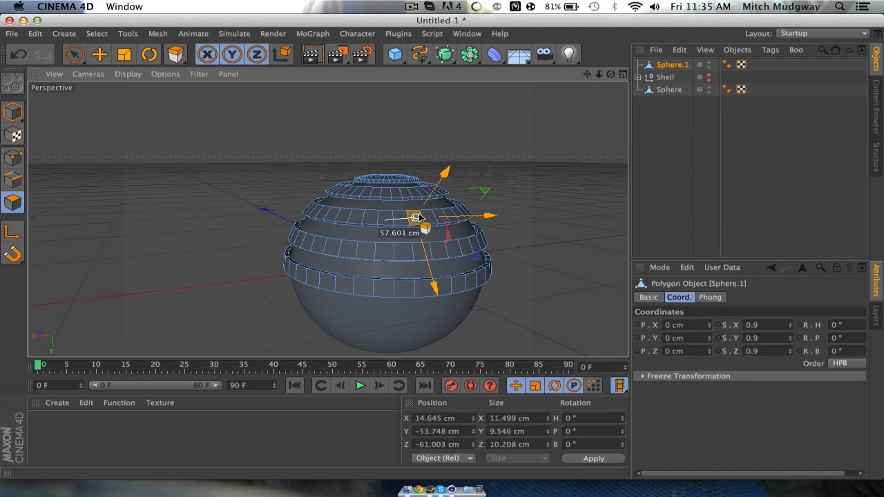
pyautogui.click(75, 55)
pyautogui.press('super+a')
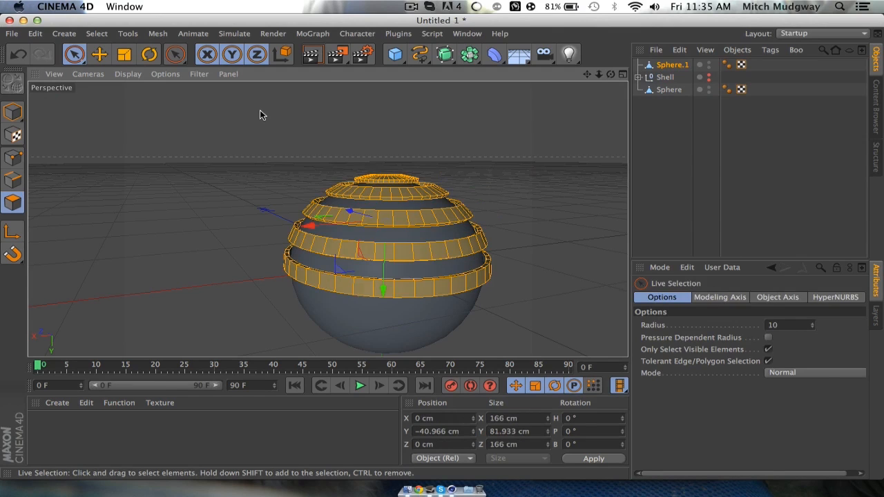
# Deselect all polygons of the banded sphere, Sphere.1.
pyautogui.press('super+d')
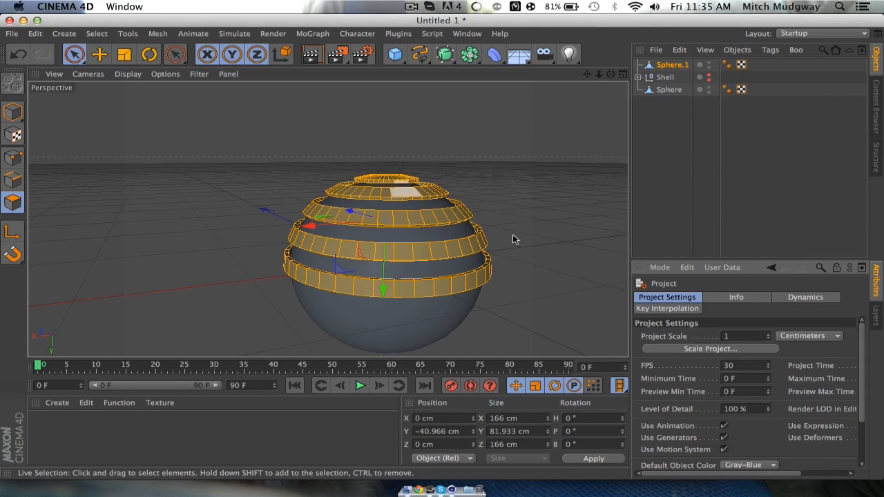
pyautogui.click(663, 64)
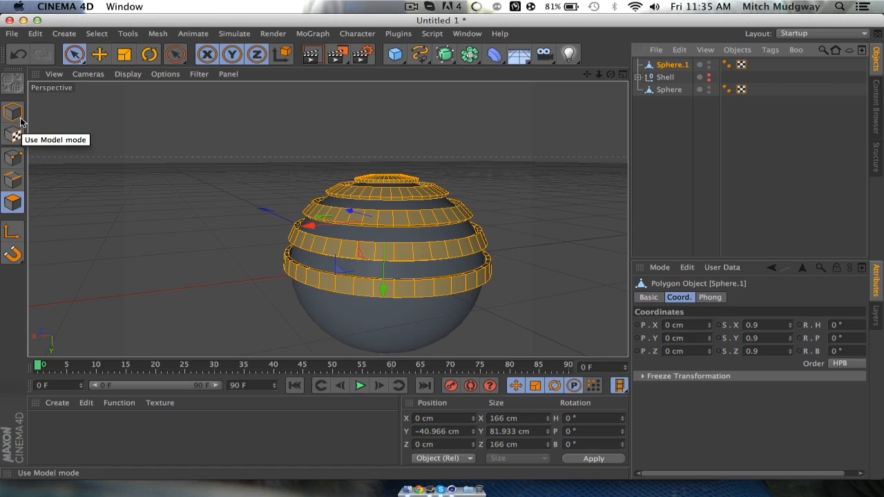
pyautogui.click(63, 33)
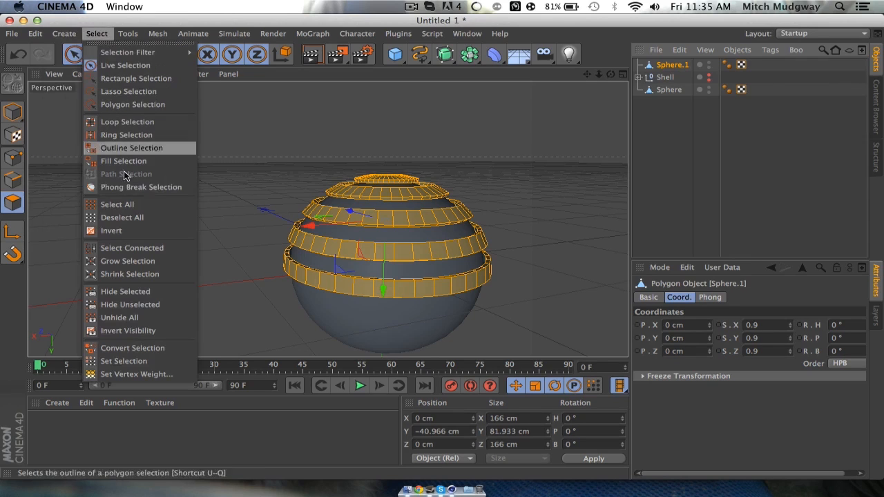
pyautogui.click(130, 218)
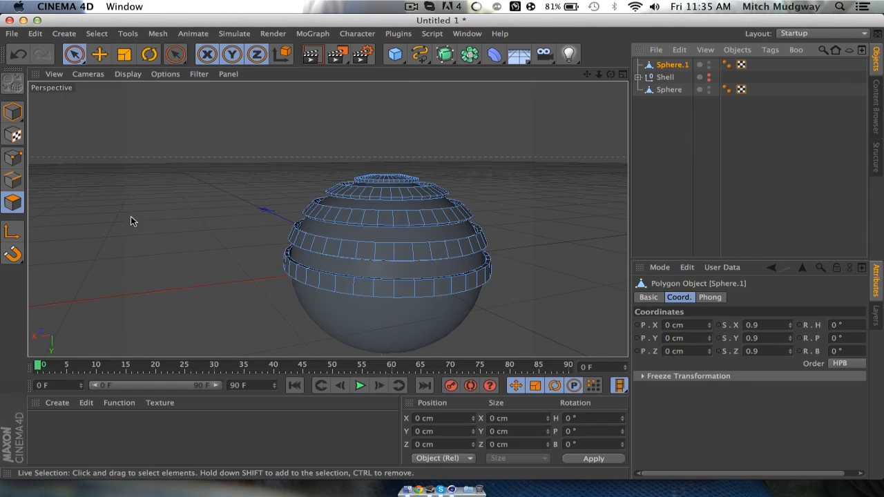
# Smooth the bands by placing Sphere.1 inside a new HyperNURBS object, and render the perspective view.
pyautogui.click(444, 54)
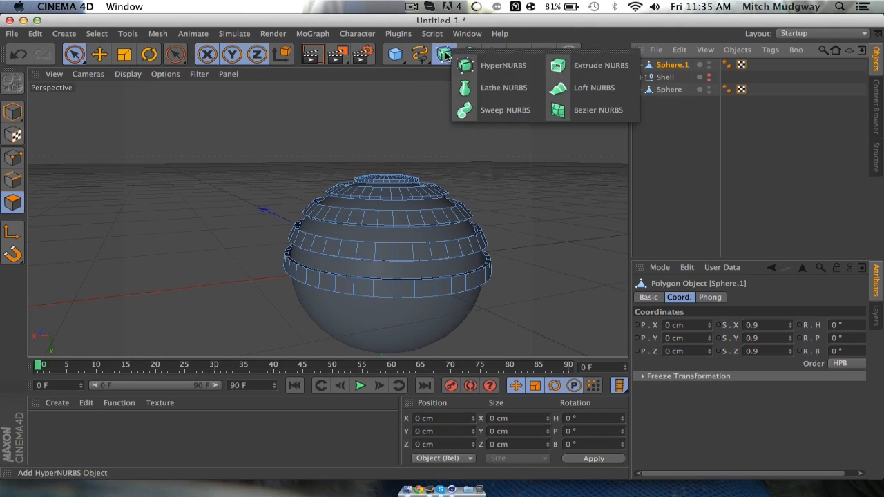
pyautogui.click(502, 69)
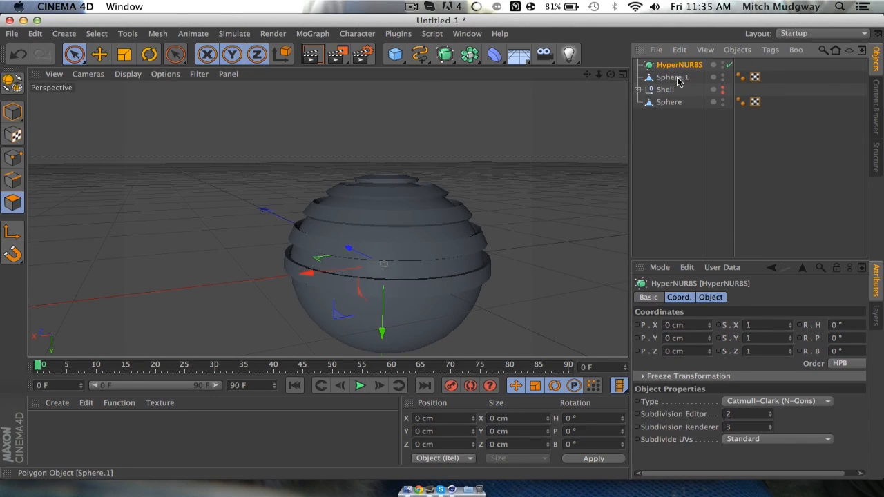
pyautogui.moveTo(676, 67); pyautogui.dragTo(675, 67)
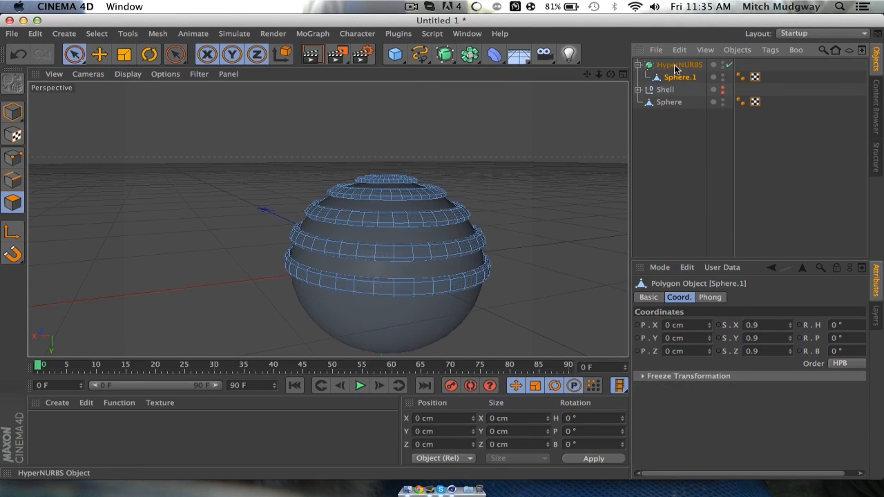
pyautogui.click(639, 65)
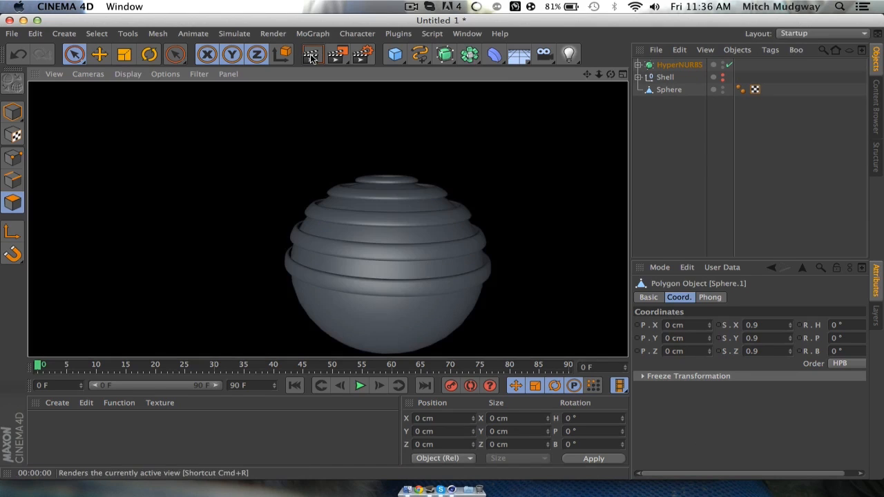
pyautogui.click(310, 56)
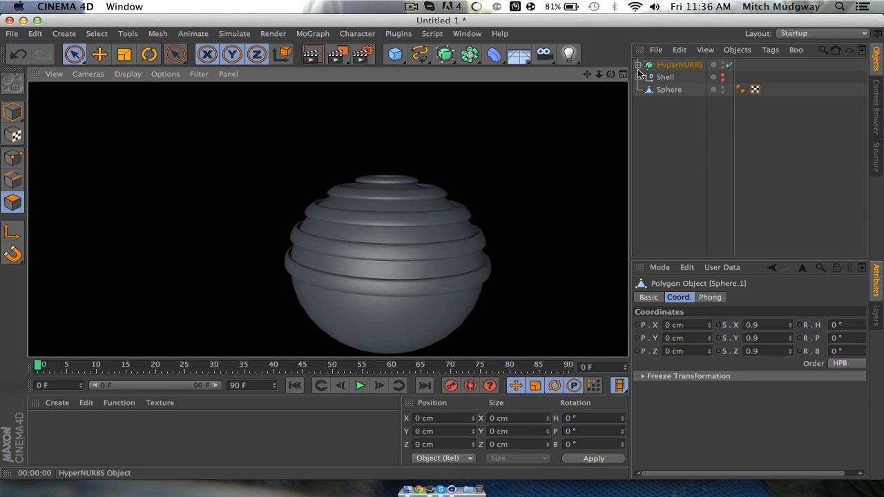
# Take Sphere.1 out of the HyperNURBS object and delete the HyperNURBS.
pyautogui.click(695, 134)
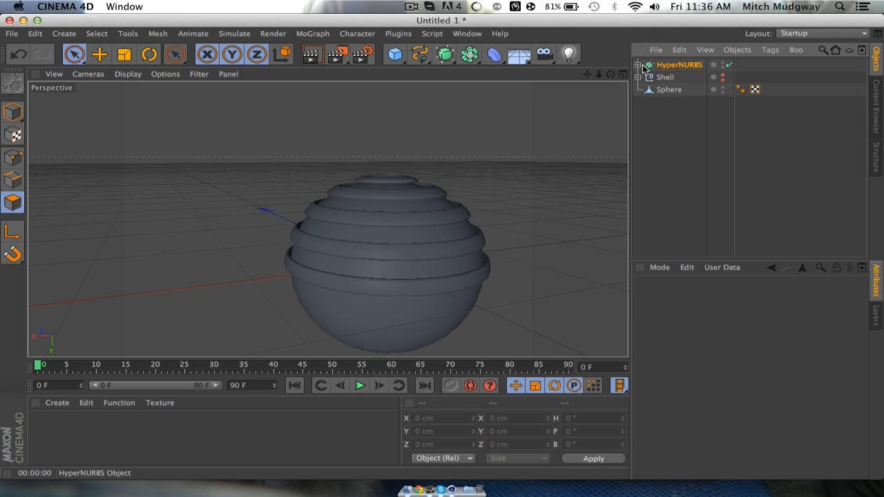
pyautogui.click(640, 65)
pyautogui.click(672, 79)
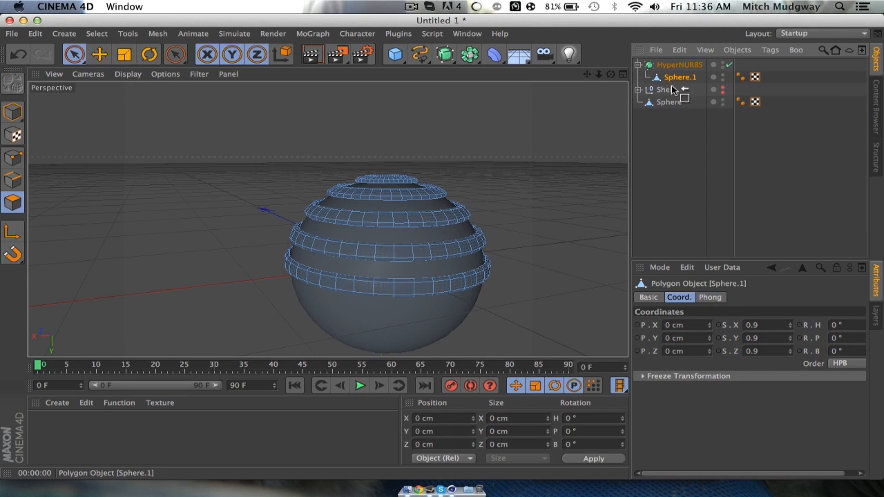
pyautogui.moveTo(673, 90); pyautogui.dragTo(672, 89)
pyautogui.click(673, 65)
pyautogui.press('Delete')
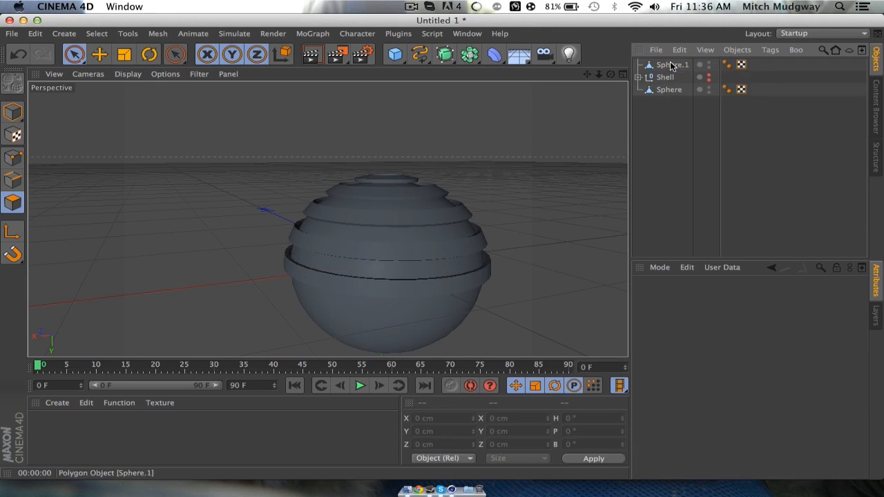
pyautogui.click(668, 65)
pyautogui.click(635, 187)
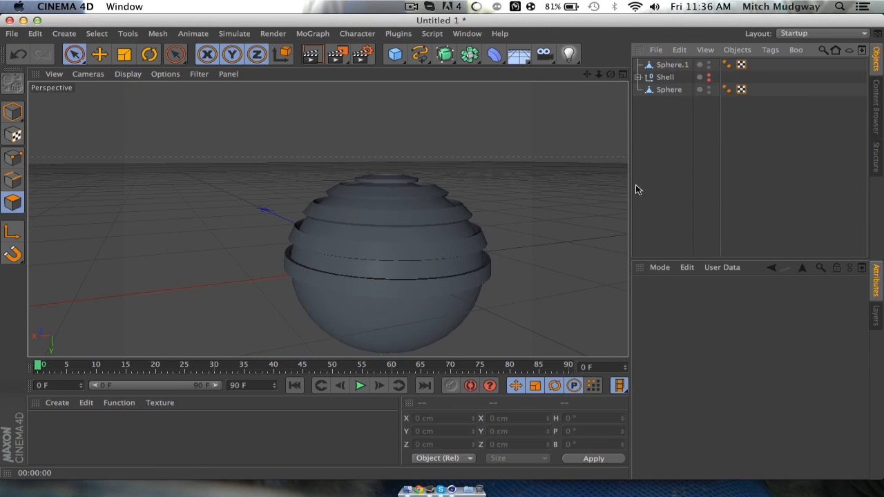
# Try to select the polygons of the topmost band of Sphere.1 with Live Selection from several viewing angles.
pyautogui.moveTo(612, 75); pyautogui.dragTo(397, 205)
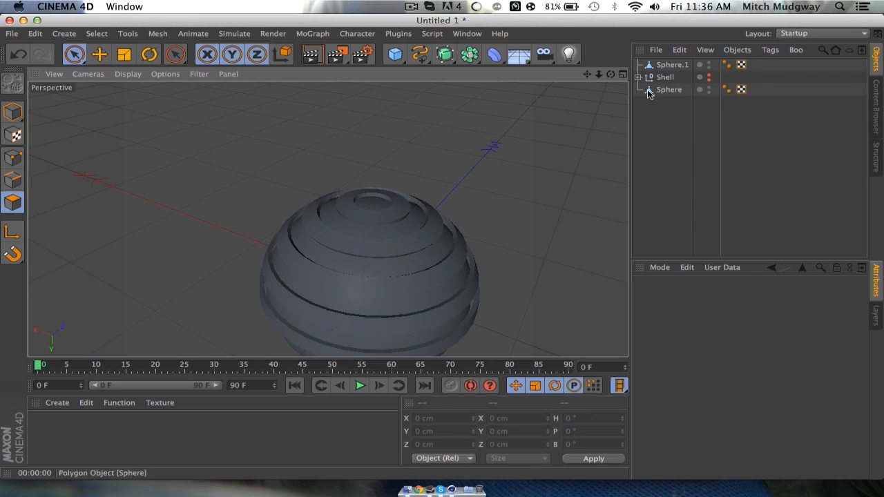
pyautogui.click(669, 65)
pyautogui.moveTo(345, 221)
pyautogui.mouseDown()
pyautogui.moveTo(388, 201)
pyautogui.moveTo(355, 209)
pyautogui.mouseUp()
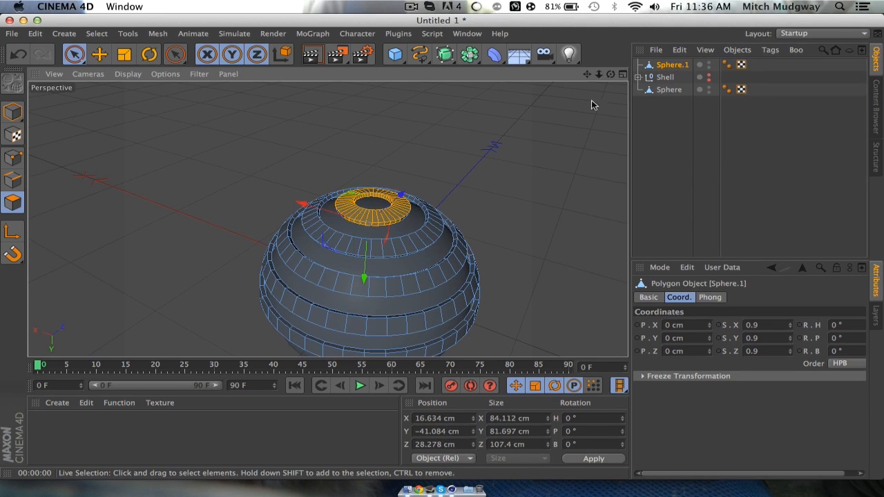
pyautogui.moveTo(611, 74); pyautogui.dragTo(612, 79)
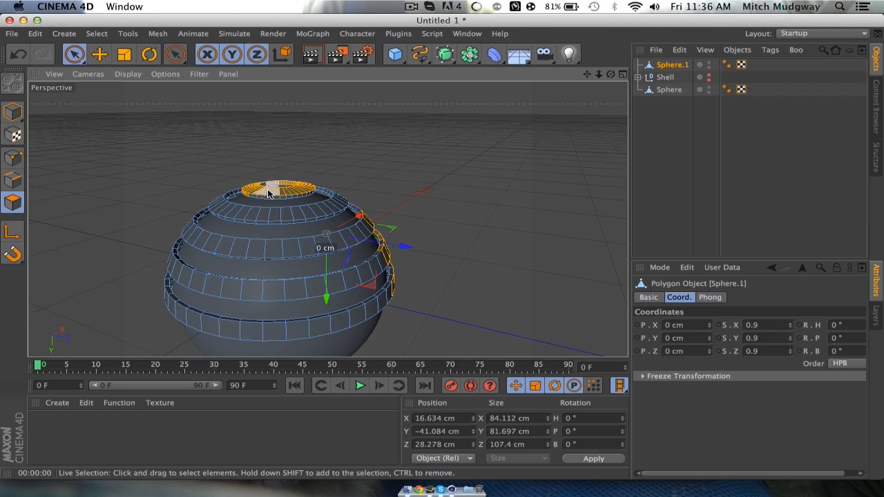
pyautogui.moveTo(313, 194); pyautogui.dragTo(301, 192)
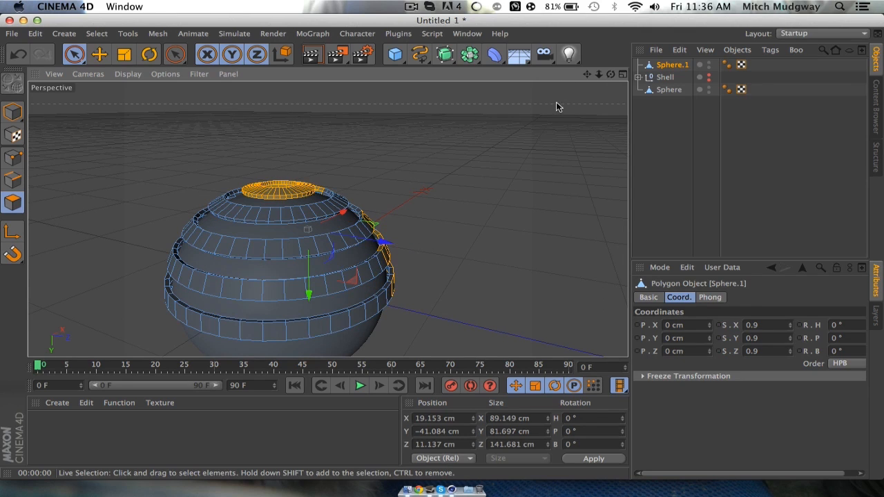
pyautogui.press('super+a')
pyautogui.press('super+z')
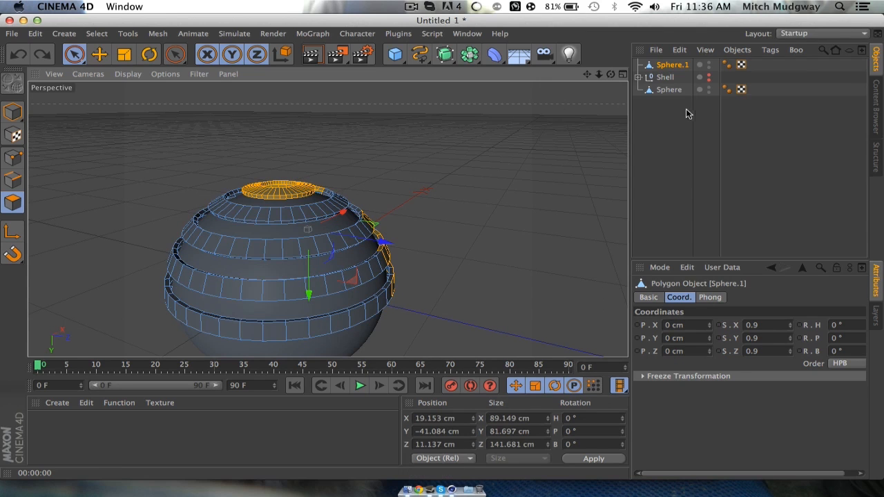
# Clear the polygon selection on Sphere.1, with the whole banded sphere in view from above.
pyautogui.click(676, 64)
pyautogui.moveTo(611, 74); pyautogui.dragTo(483, 117)
pyautogui.click(64, 34)
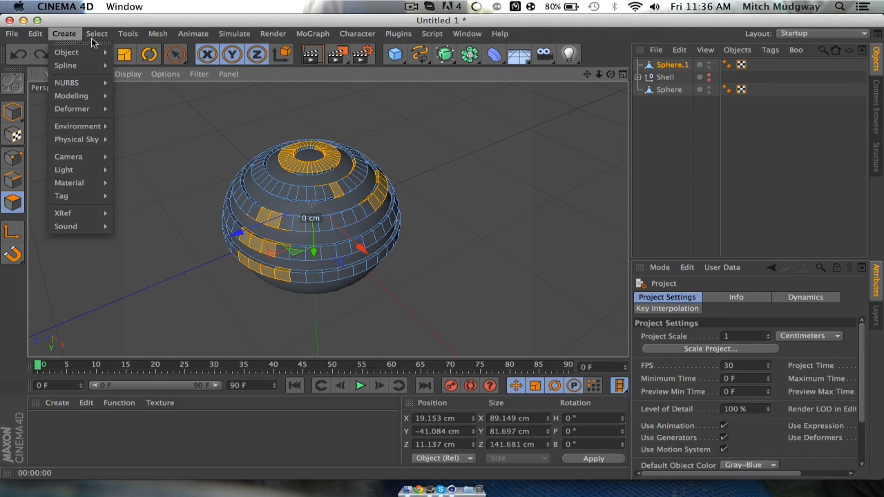
pyautogui.moveTo(97, 34)
pyautogui.click(114, 217)
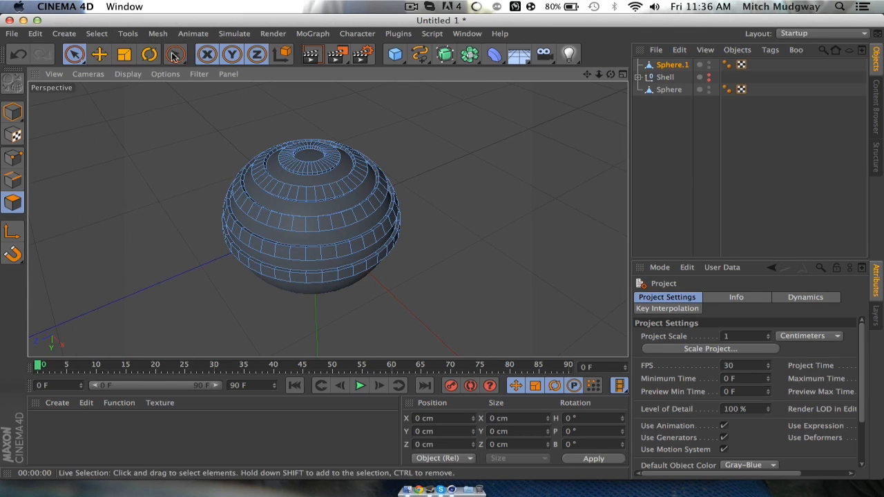
# Ring-select and delete the outer face and inner rim of the topmost band in Sphere.1, and render the perspective view.
pyautogui.click(97, 33)
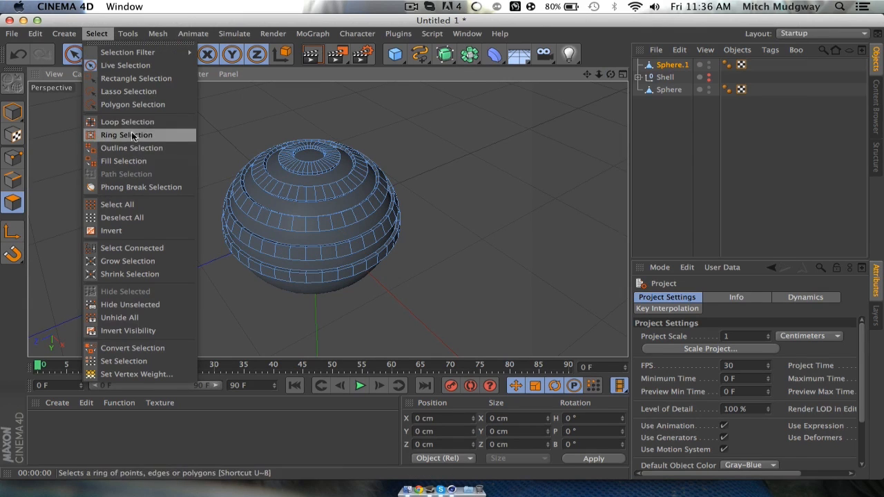
pyautogui.click(126, 135)
pyautogui.click(320, 168)
pyautogui.press('Delete')
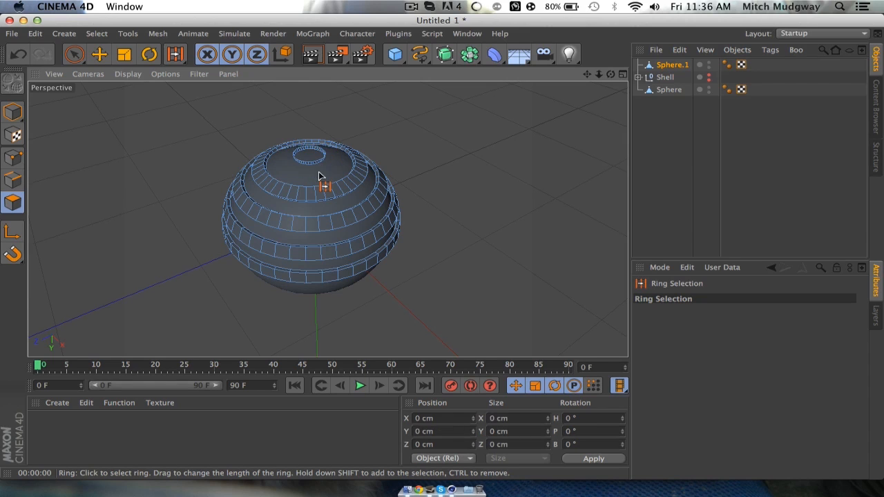
pyautogui.click(311, 166)
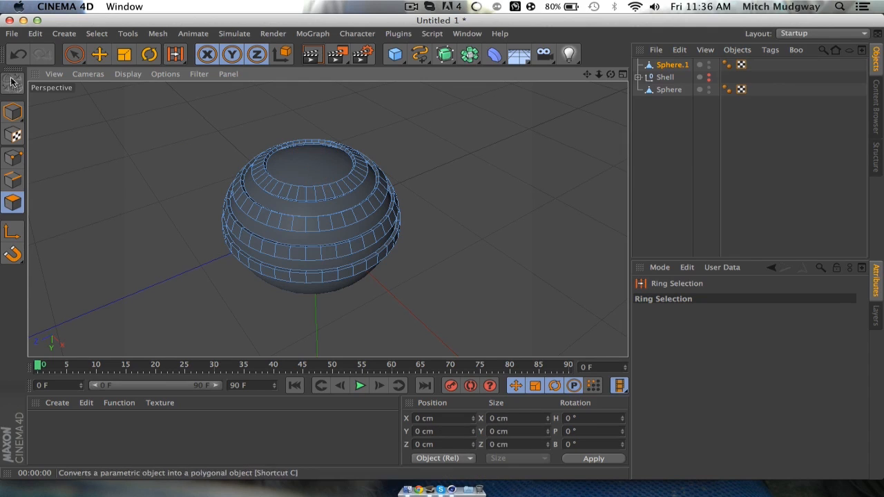
pyautogui.click(670, 65)
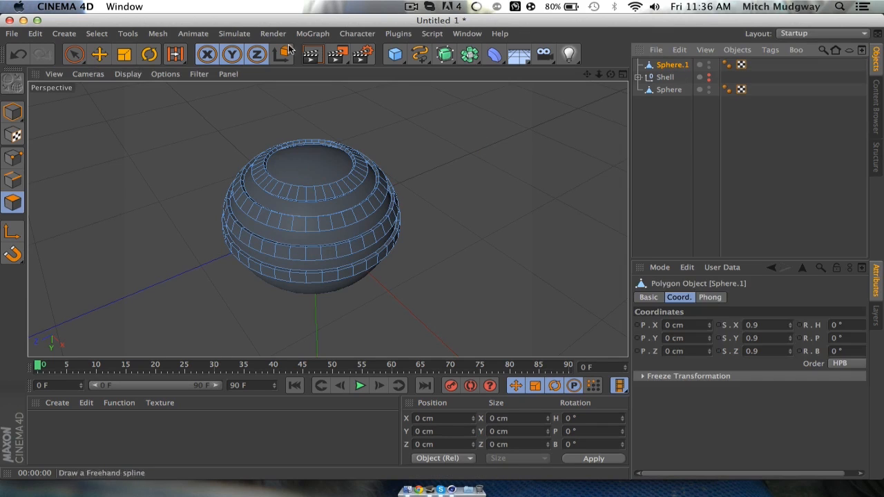
pyautogui.click(311, 54)
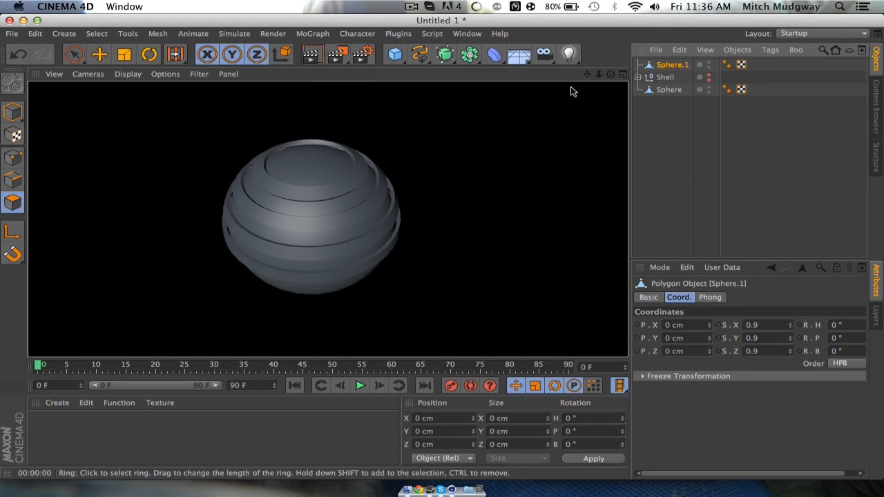
# Set the scale of Sphere.1 to 1 in X, Y and Z.
pyautogui.click(664, 65)
pyautogui.click(771, 326)
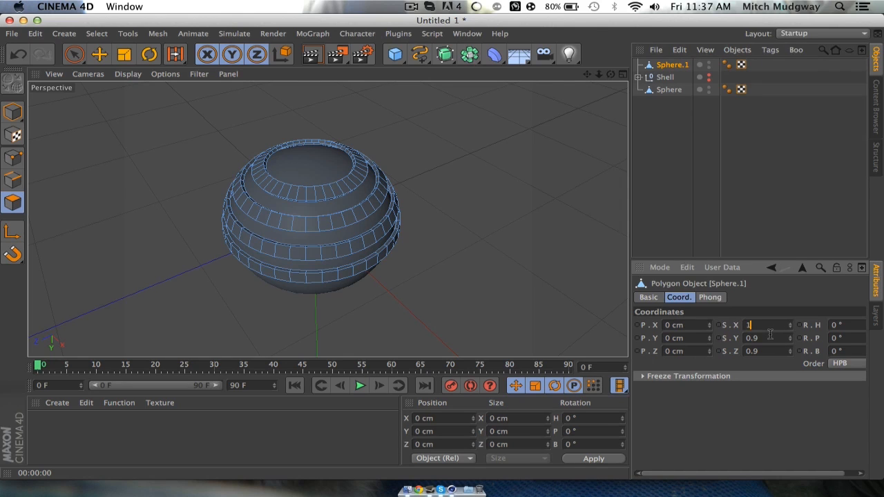
pyautogui.click(770, 336)
pyautogui.press('BackSpace')
pyautogui.click(769, 350)
pyautogui.press('BackSpace')
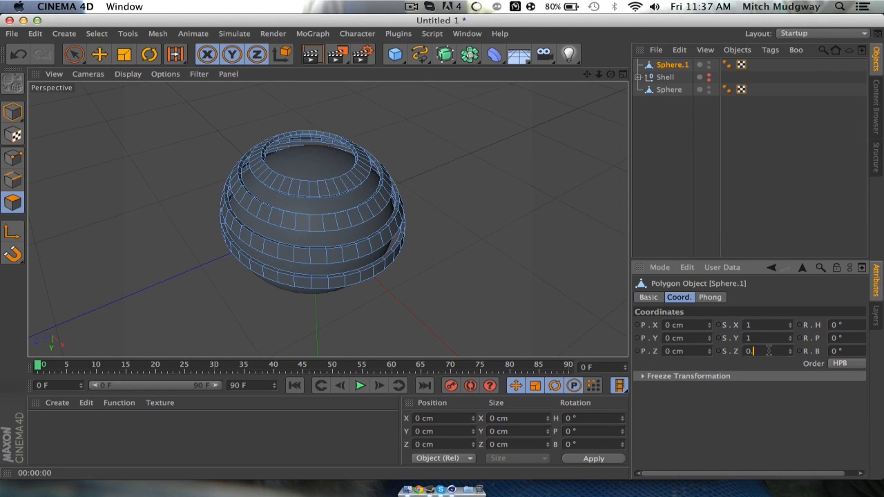
# Set the scale of Sphere.1 to 0.95 in X, Y and Z.
pyautogui.click(768, 338)
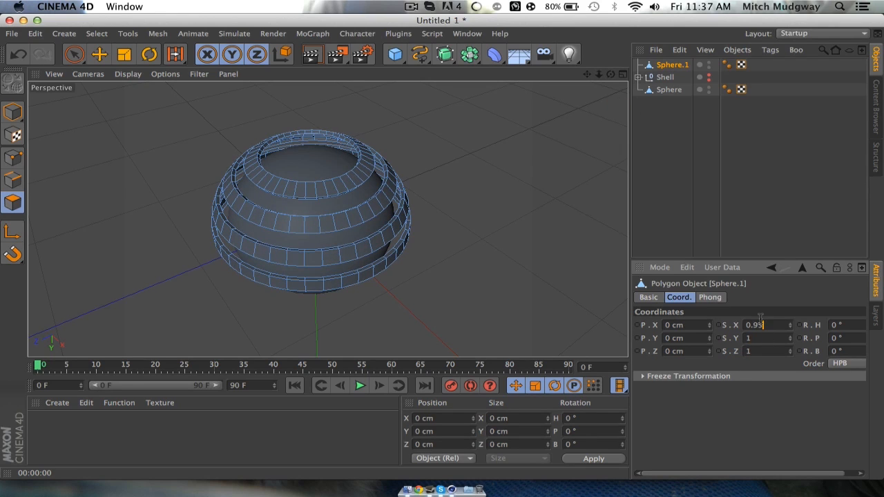
pyautogui.click(764, 338)
pyautogui.press('BackSpace')
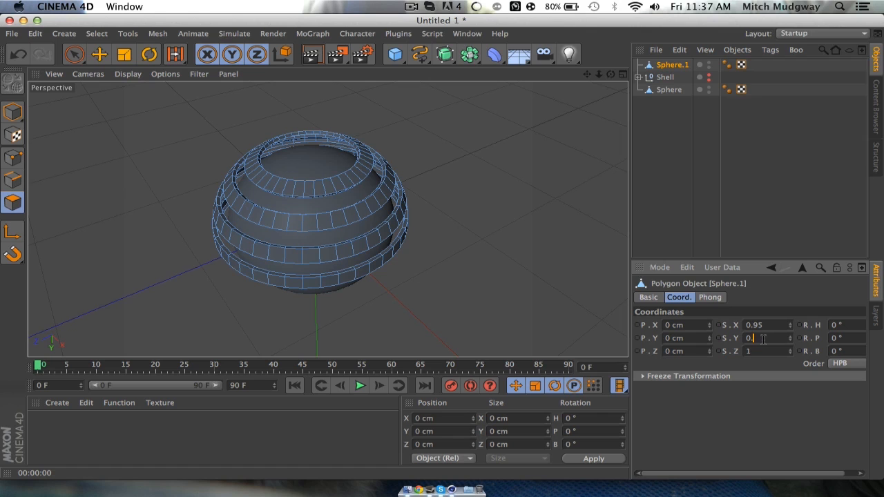
pyautogui.click(765, 351)
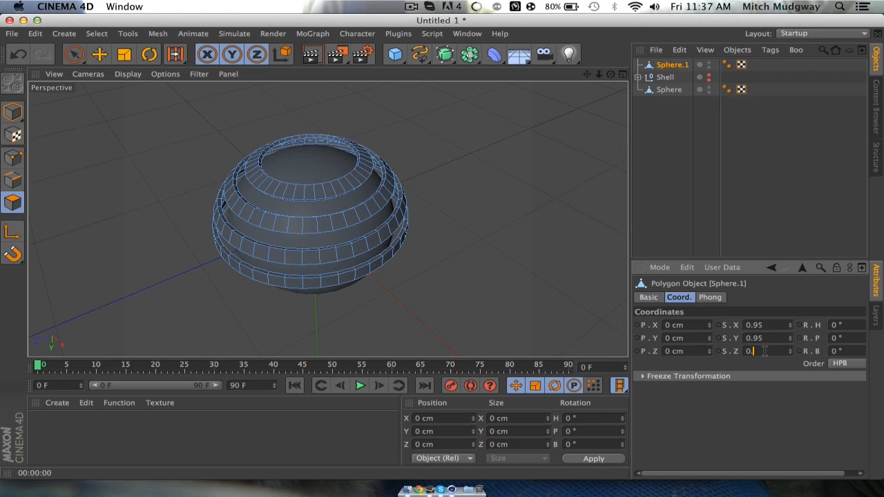
pyautogui.write('0.95')
pyautogui.press('Return')
# Set the scale of Sphere.1 to 0.93 in X, Y and Z, checking the gap to the inner sphere from below.
pyautogui.moveTo(612, 73); pyautogui.dragTo(326, 219)
pyautogui.click(768, 325)
pyautogui.press('BackSpace')
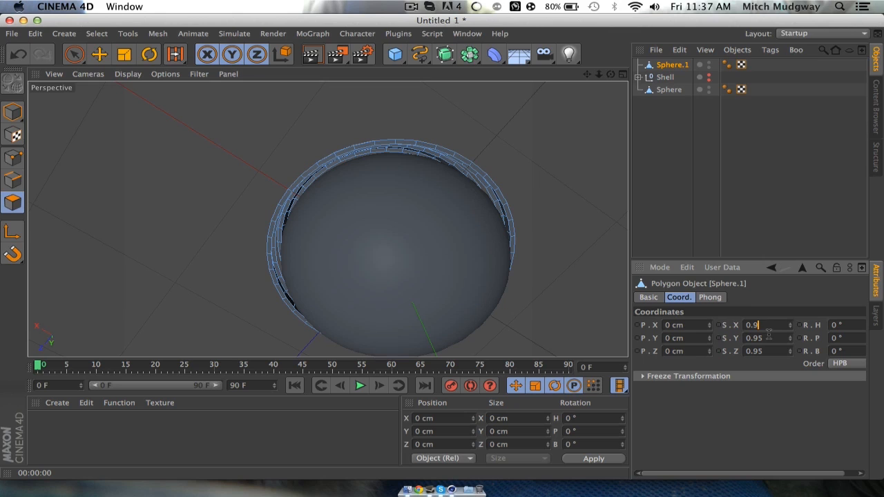
pyautogui.write('3')
pyautogui.press('Tab')
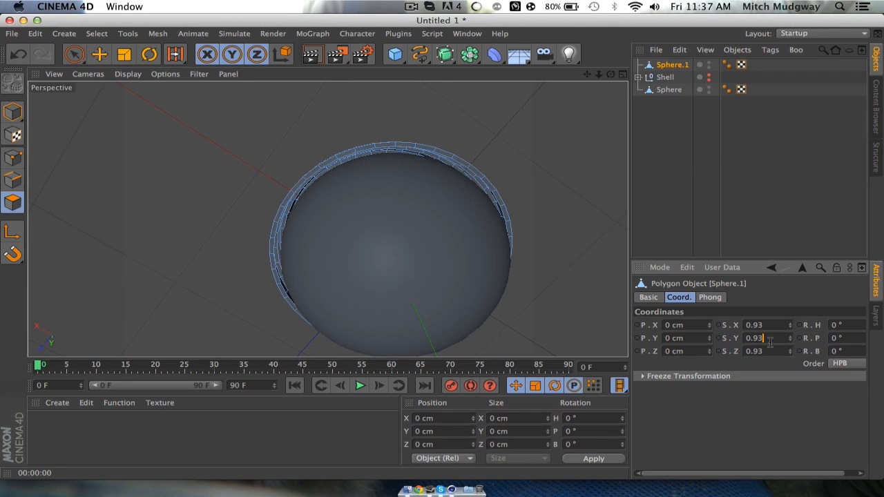
# Scale Sphere.1 to 0.92 in X, Y and Z, and reduce all three values further to 0.91.
pyautogui.click(773, 338)
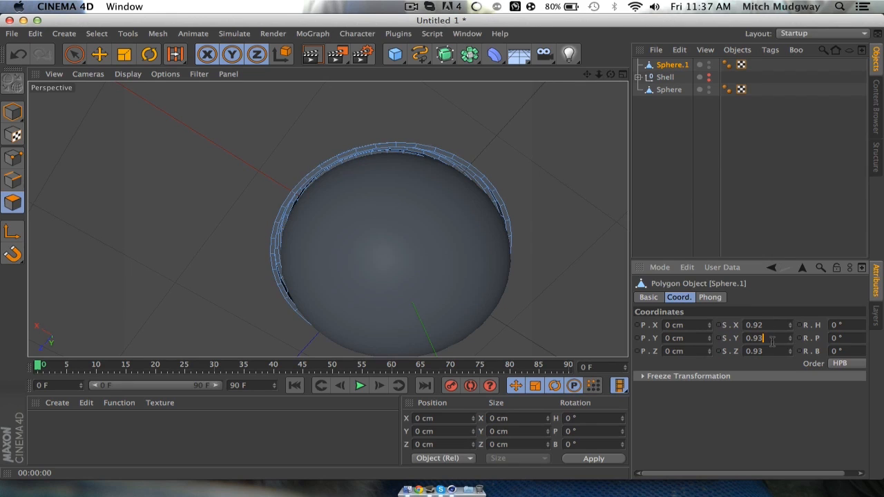
pyautogui.click(775, 342)
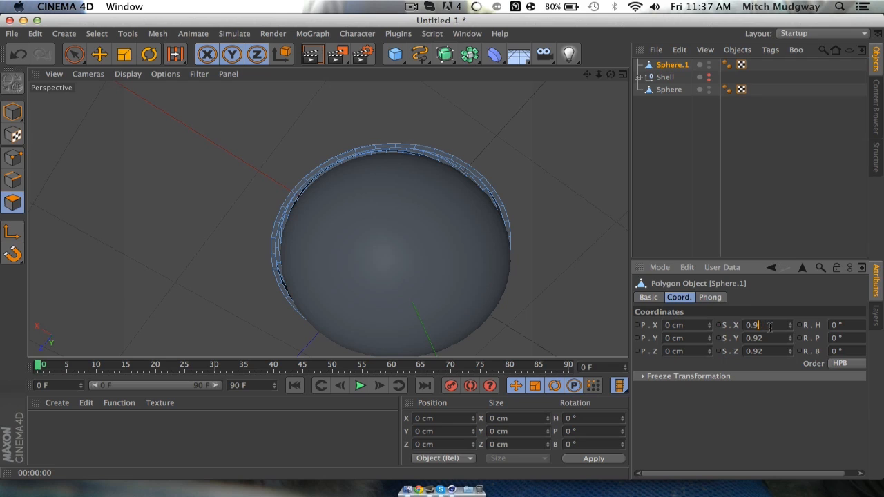
pyautogui.press('BackSpace')
pyautogui.write('1')
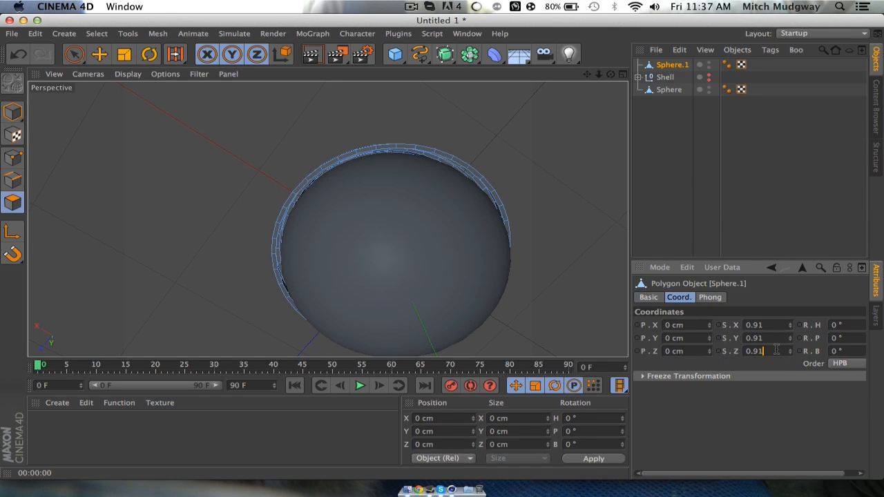
# Rotate the whole Sphere.1 ring object to a bank angle of -35°, and deselect it to check the tilted rings.
pyautogui.click(776, 338)
pyautogui.moveTo(611, 74); pyautogui.dragTo(608, 97)
pyautogui.scroll(-5, 564, 155)
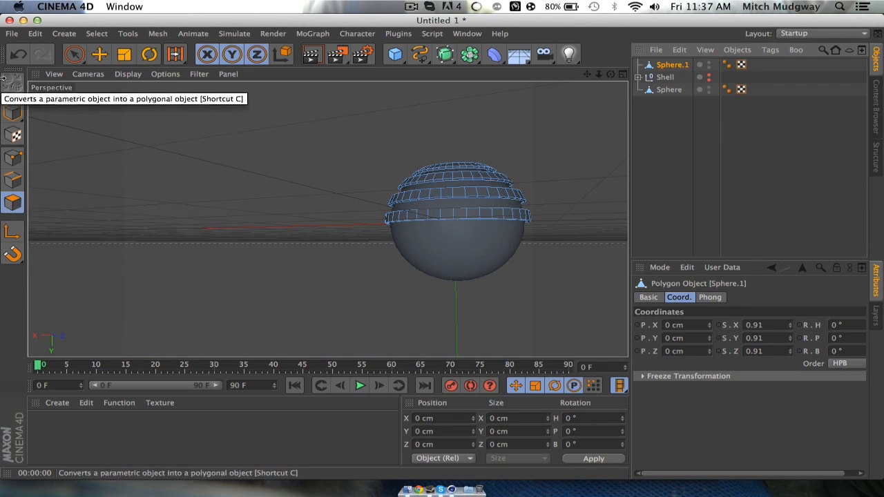
pyautogui.click(9, 116)
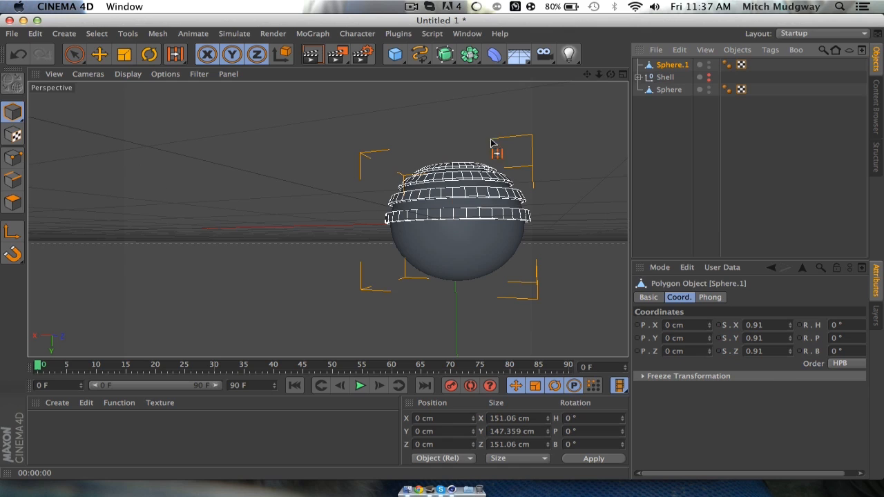
pyautogui.click(150, 54)
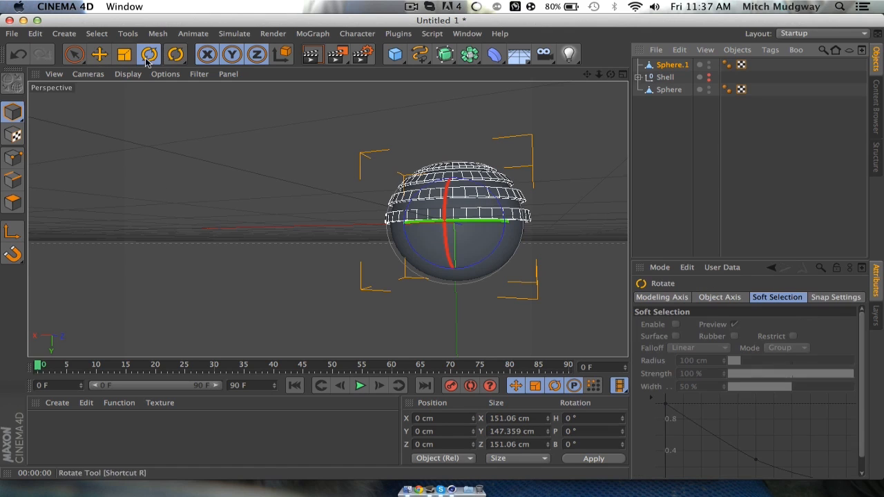
pyautogui.moveTo(482, 190); pyautogui.dragTo(455, 180)
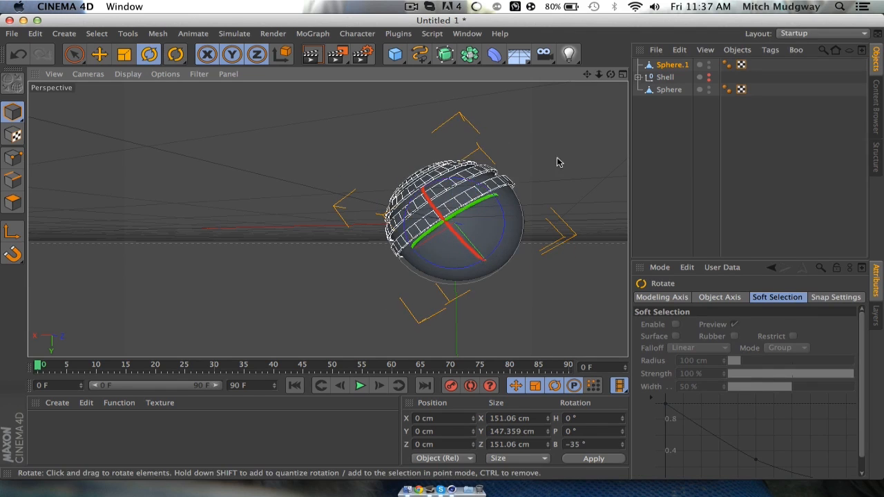
pyautogui.click(558, 158)
pyautogui.moveTo(611, 74)
pyautogui.mouseDown()
pyautogui.moveTo(327, 219)
pyautogui.moveTo(612, 74)
pyautogui.moveTo(587, 76)
pyautogui.moveTo(322, 216)
pyautogui.moveTo(617, 74)
pyautogui.mouseUp()
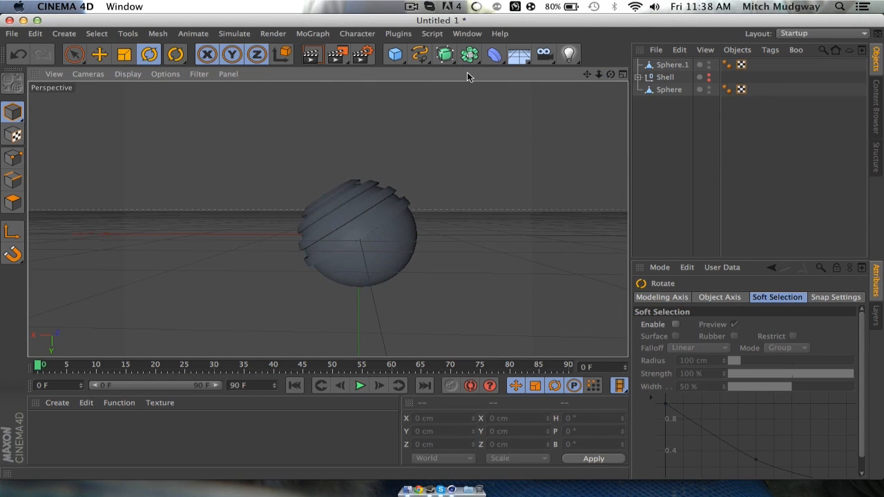
# Add a new sphere primitive with 40 segments and a radius of 85 cm around the ringed inner sphere.
pyautogui.moveTo(400, 61); pyautogui.dragTo(676, 91)
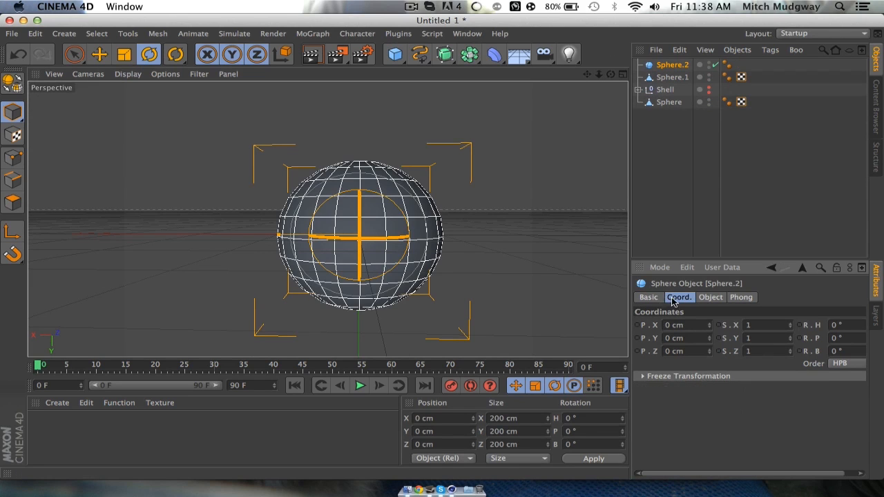
pyautogui.click(645, 297)
pyautogui.click(682, 297)
pyautogui.click(720, 301)
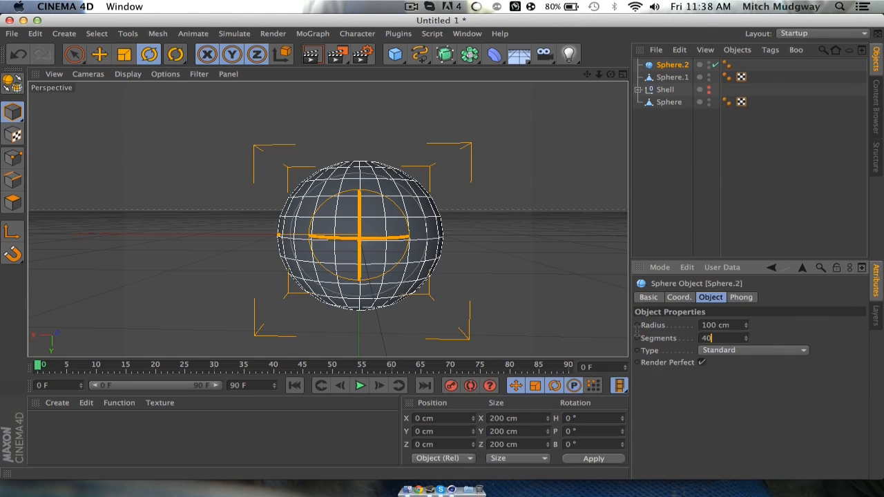
pyautogui.press('Return')
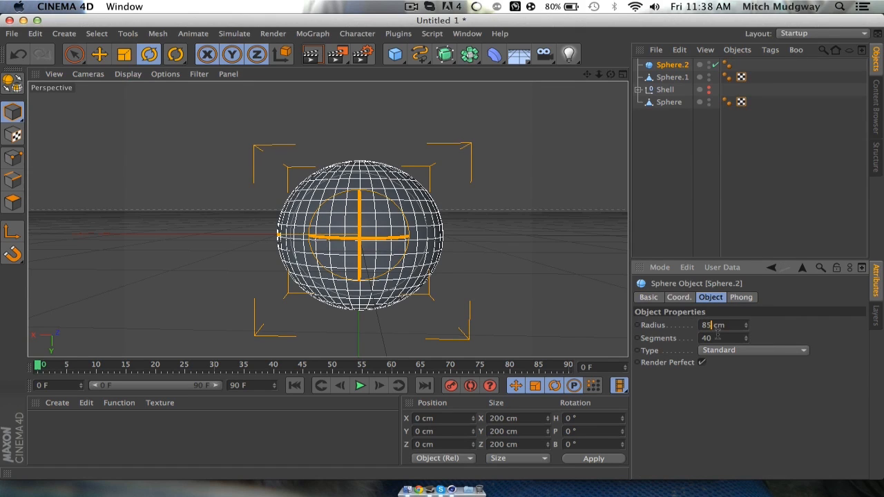
pyautogui.click(718, 335)
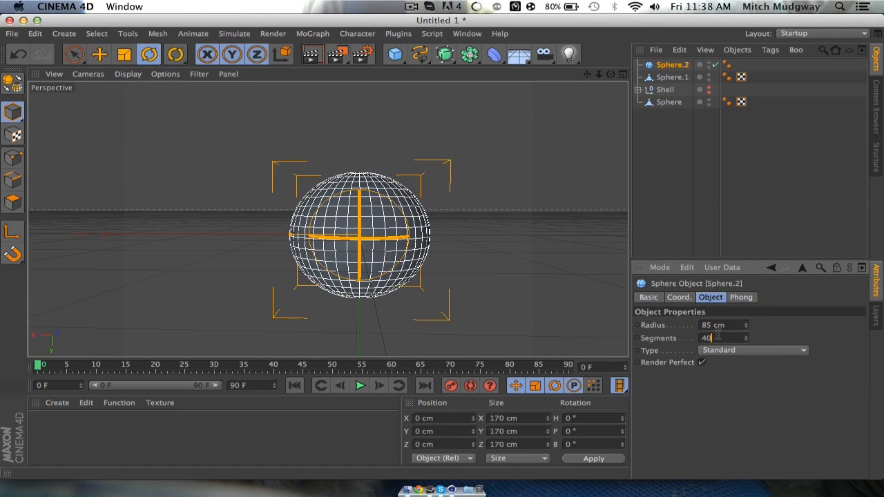
# Toggle the visibility of Sphere.2 to compare its size with the rings, and reduce its radius to 80 cm.
pyautogui.click(708, 64)
pyautogui.click(708, 64)
pyautogui.click(708, 64)
pyautogui.click(707, 64)
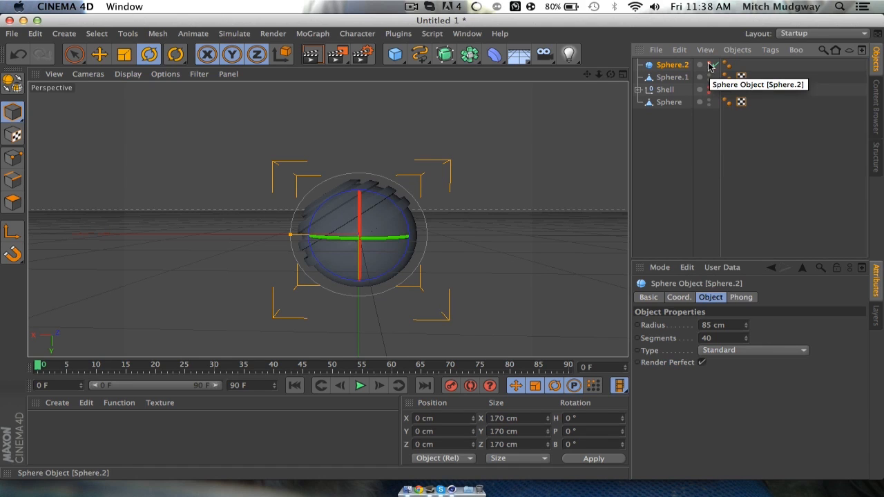
pyautogui.click(707, 64)
pyautogui.click(708, 65)
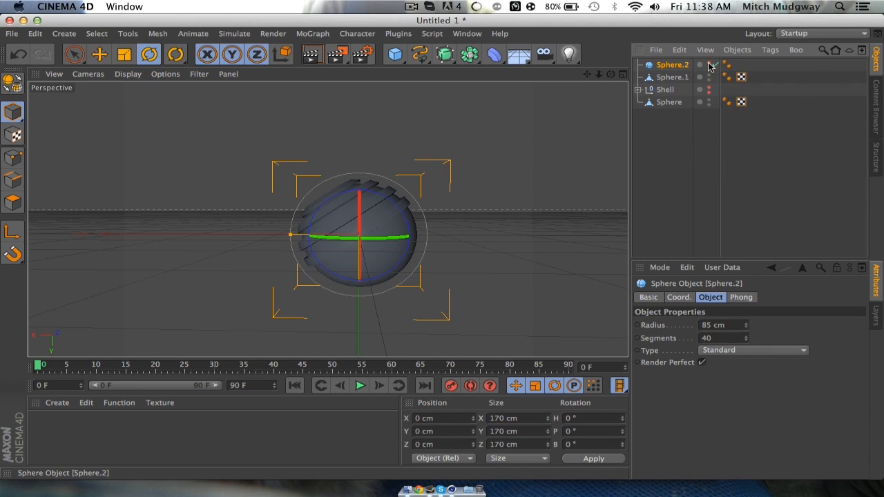
pyautogui.click(711, 325)
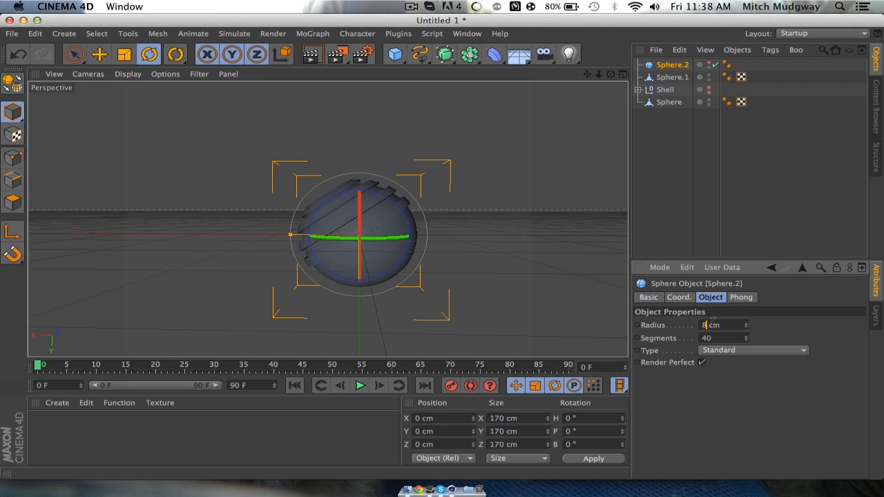
pyautogui.click(716, 338)
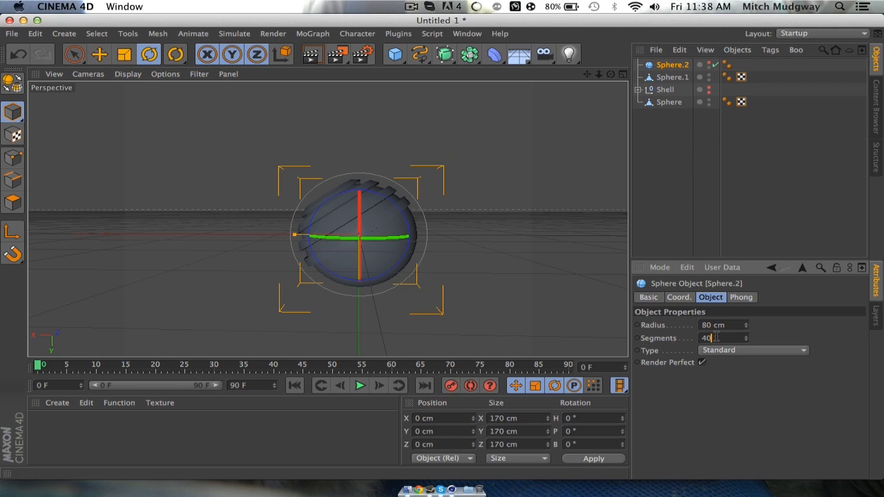
# Compare Sphere.2 with the ringed sphere by toggling its visibility, and leave it shown in the viewport.
pyautogui.click(673, 66)
pyautogui.click(670, 76)
pyautogui.click(674, 64)
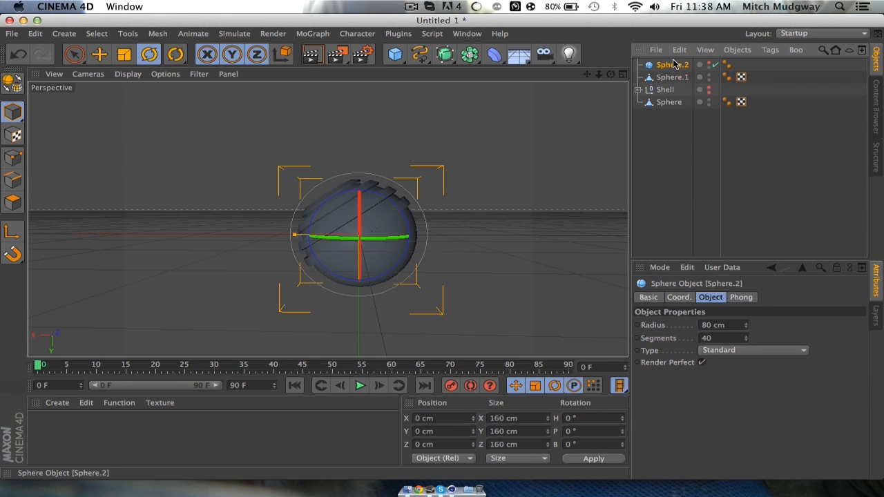
pyautogui.click(713, 65)
pyautogui.click(708, 63)
pyautogui.click(709, 63)
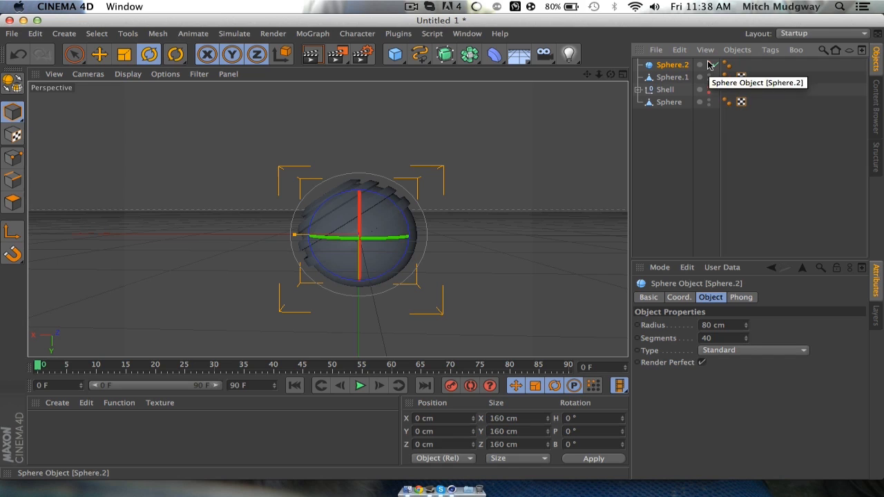
pyautogui.click(707, 61)
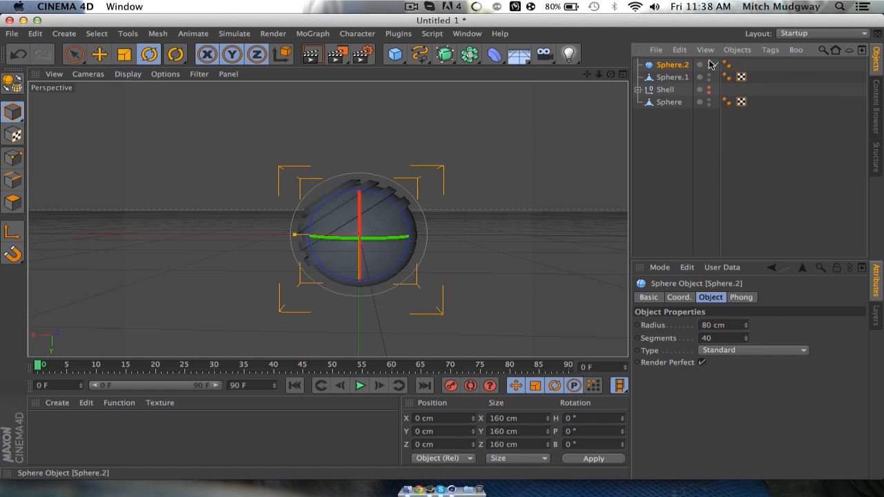
pyautogui.click(709, 61)
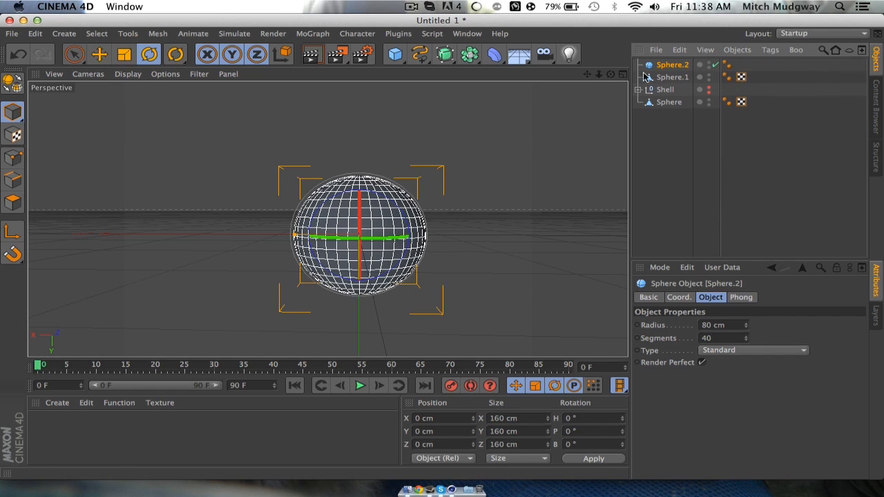
# Convert Sphere.2 into an editable polygon object and switch to polygon mode.
pyautogui.press('c')
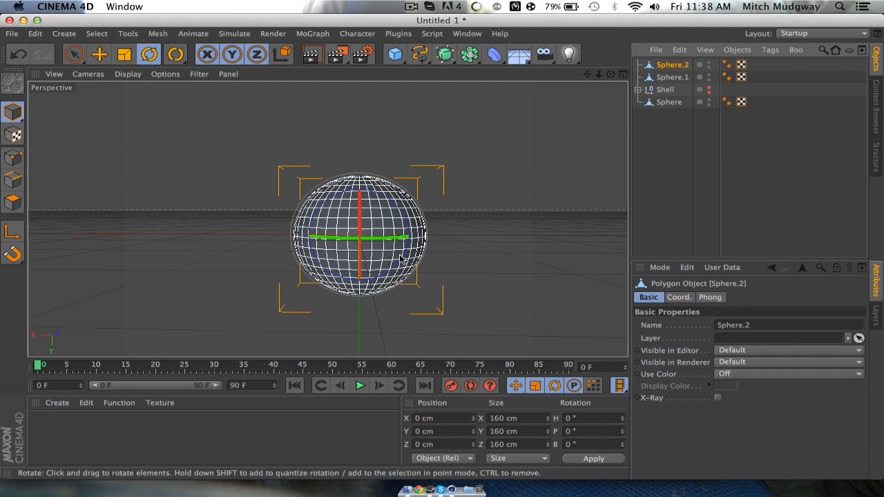
pyautogui.click(12, 199)
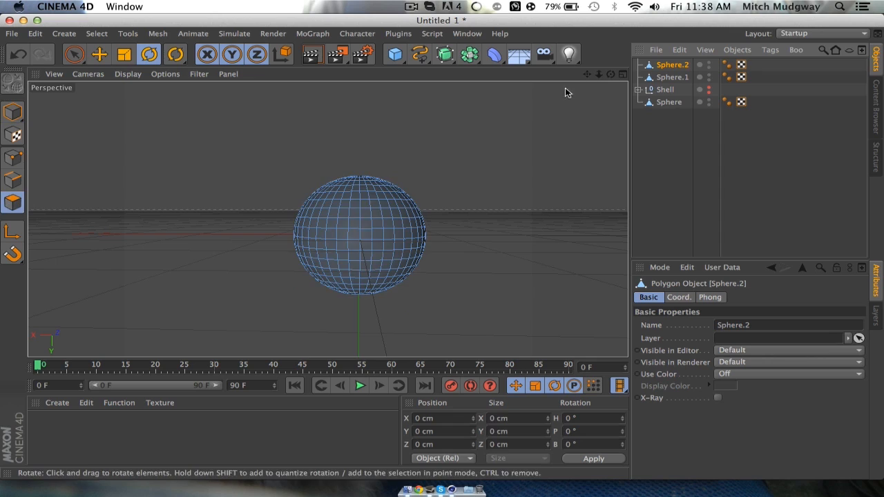
pyautogui.moveTo(611, 74)
pyautogui.mouseDown()
pyautogui.moveTo(659, 41)
pyautogui.moveTo(615, 117)
pyautogui.moveTo(601, 58)
pyautogui.moveTo(618, 83)
pyautogui.moveTo(607, 114)
pyautogui.moveTo(611, 87)
pyautogui.mouseUp()
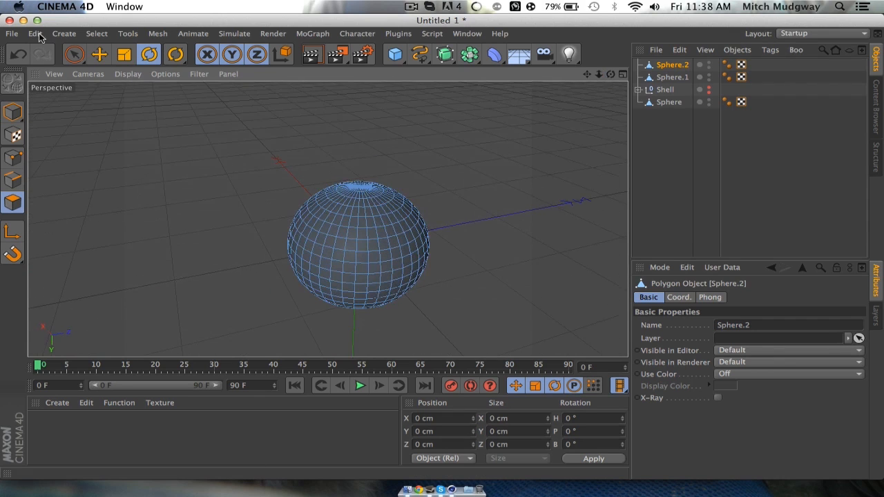
# Use Ring Selection to select three adjacent vertical polygon rings that run through the poles of Sphere.2.
pyautogui.click(97, 33)
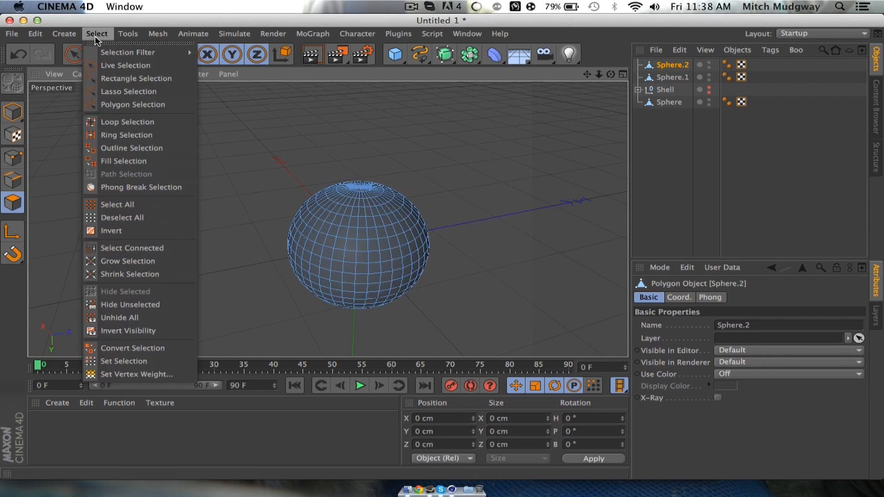
pyautogui.click(159, 138)
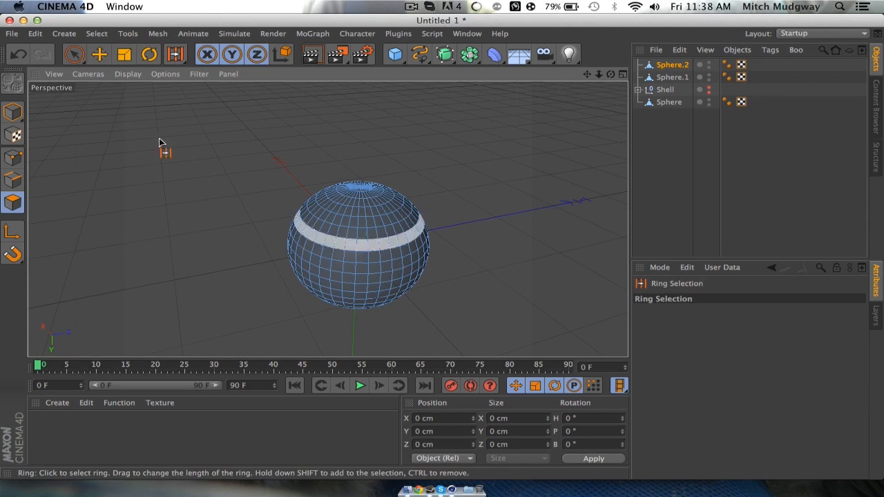
pyautogui.click(388, 255)
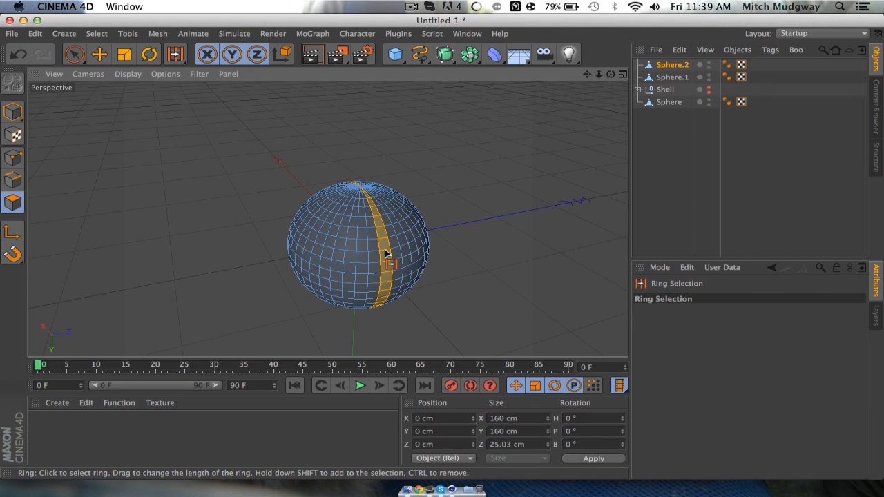
pyautogui.moveTo(611, 76)
pyautogui.mouseDown()
pyautogui.moveTo(593, 77)
pyautogui.moveTo(610, 74)
pyautogui.mouseUp()
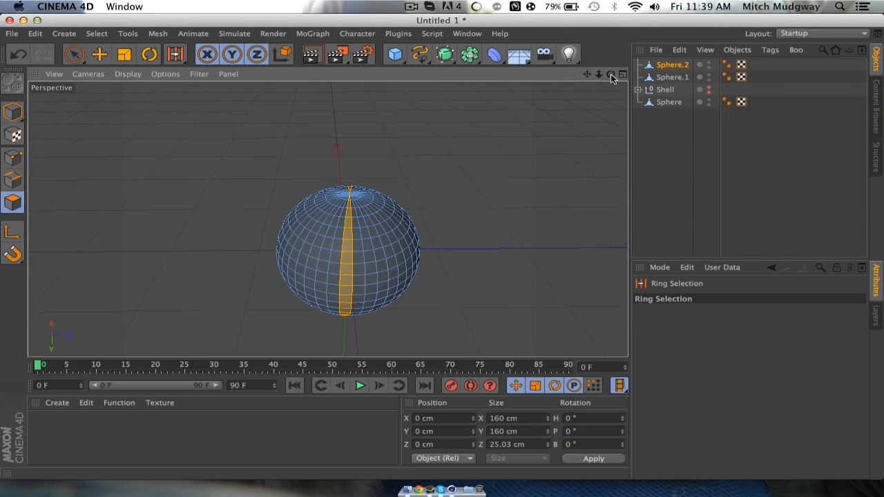
pyautogui.keyDown('shift'); pyautogui.click(356, 288); pyautogui.keyUp('shift')
pyautogui.keyDown('shift'); pyautogui.click(331, 284); pyautogui.keyUp('shift')
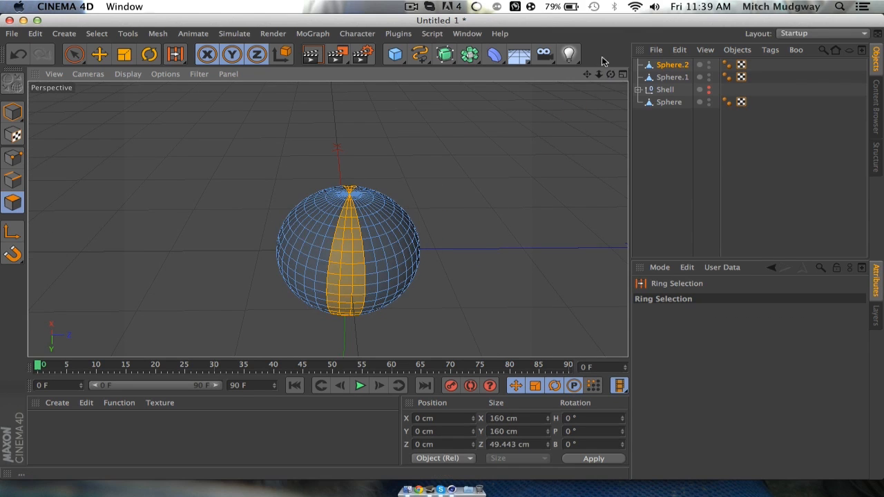
# Add a second band of adjacent vertical rings, perpendicular to the first, to the polygon selection on Sphere.2.
pyautogui.moveTo(610, 76)
pyautogui.mouseDown()
pyautogui.moveTo(608, 103)
pyautogui.moveTo(611, 75)
pyautogui.mouseUp()
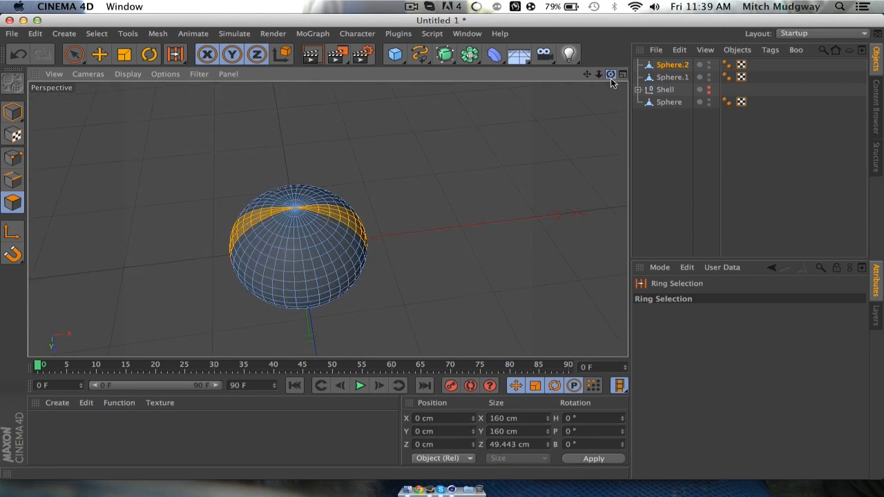
pyautogui.keyDown('shift'); pyautogui.click(297, 258); pyautogui.keyUp('shift')
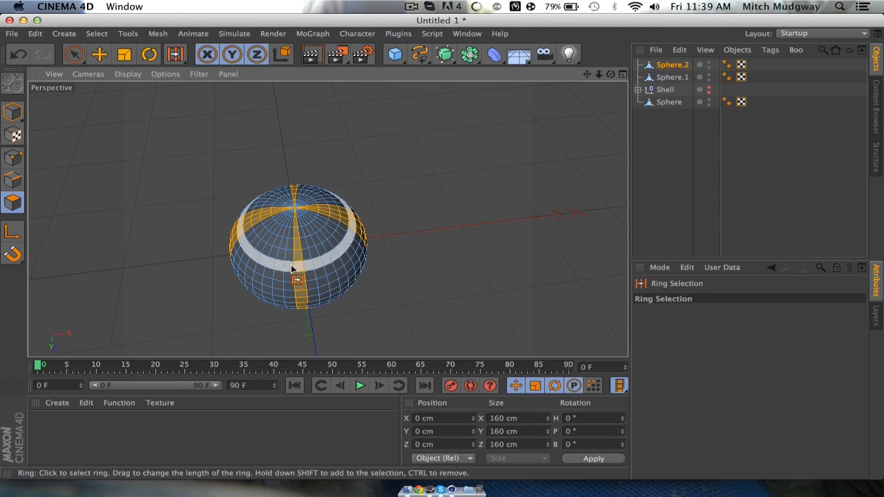
pyautogui.keyDown('shift'); pyautogui.click(287, 270); pyautogui.keyUp('shift')
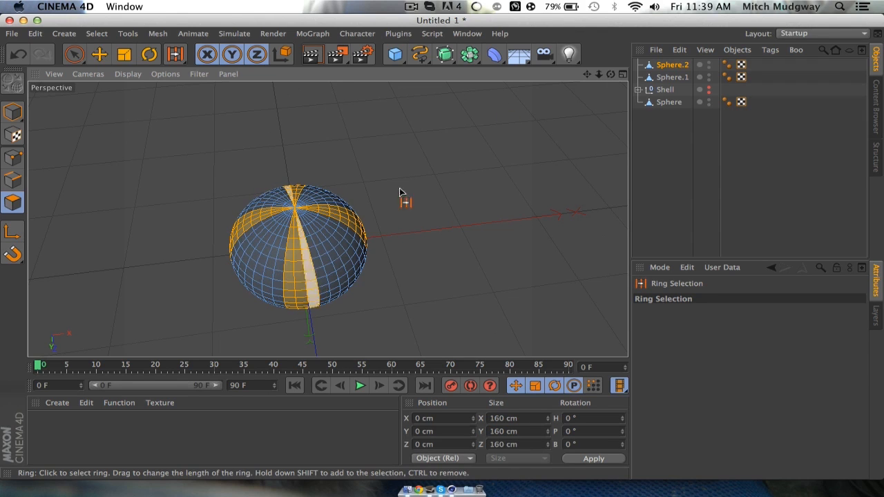
# Invert the polygon selection on Sphere.2 and delete those polygons, keeping only the two crossing vertical bands.
pyautogui.moveTo(610, 74); pyautogui.dragTo(611, 118)
pyautogui.keyDown('alt'); pyautogui.moveTo(326, 219); pyautogui.dragTo(328, 217); pyautogui.keyUp('alt')
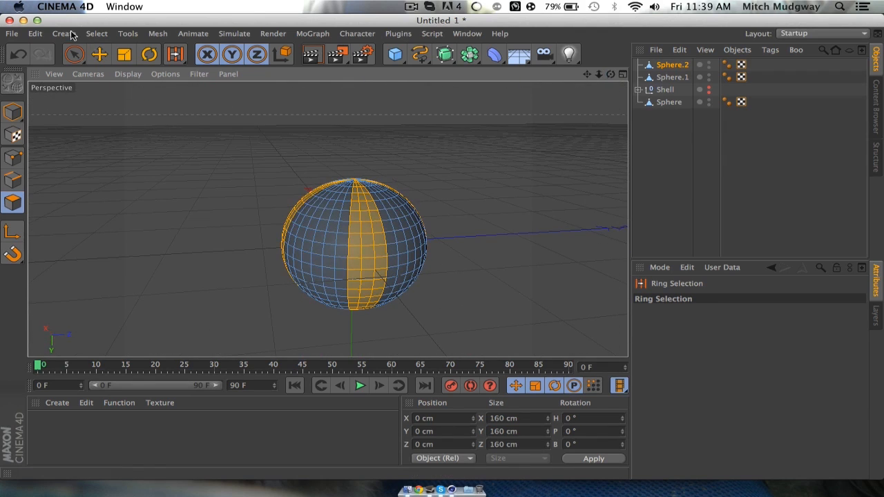
pyautogui.click(95, 33)
pyautogui.click(120, 228)
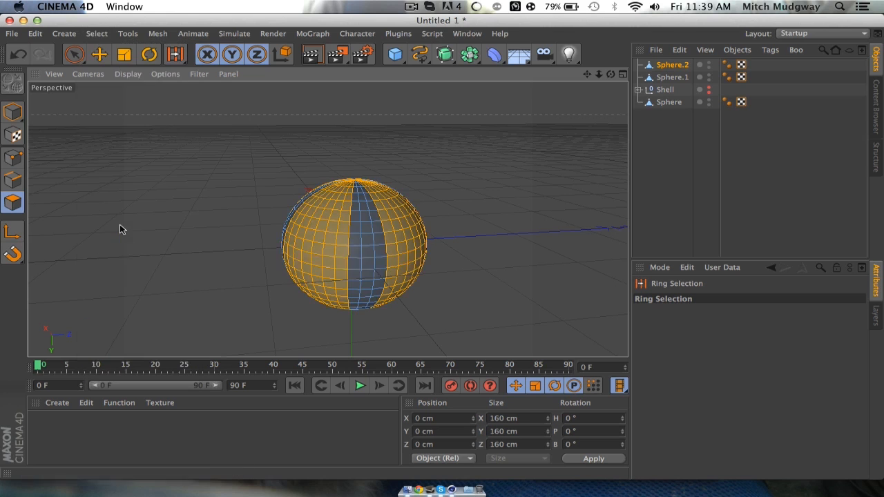
pyautogui.press('Delete')
pyautogui.moveTo(326, 219)
pyautogui.keyDown('alt'); pyautogui.mouseDown()
pyautogui.moveTo(325, 189)
pyautogui.moveTo(327, 219)
pyautogui.mouseUp(); pyautogui.keyUp('alt')
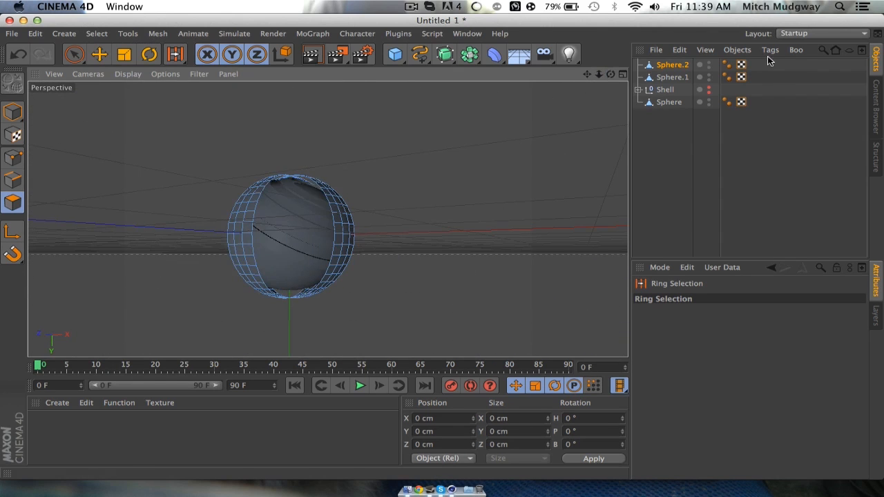
pyautogui.doubleClick(672, 65)
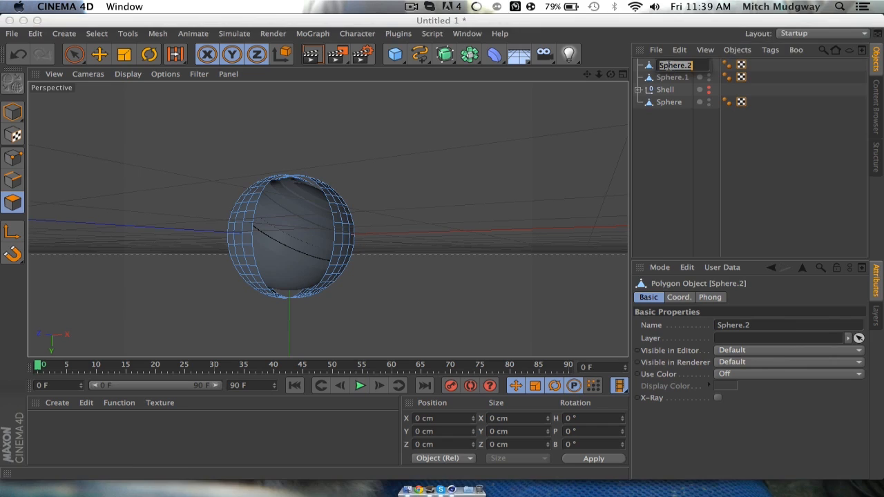
pyautogui.click(703, 144)
pyautogui.click(12, 112)
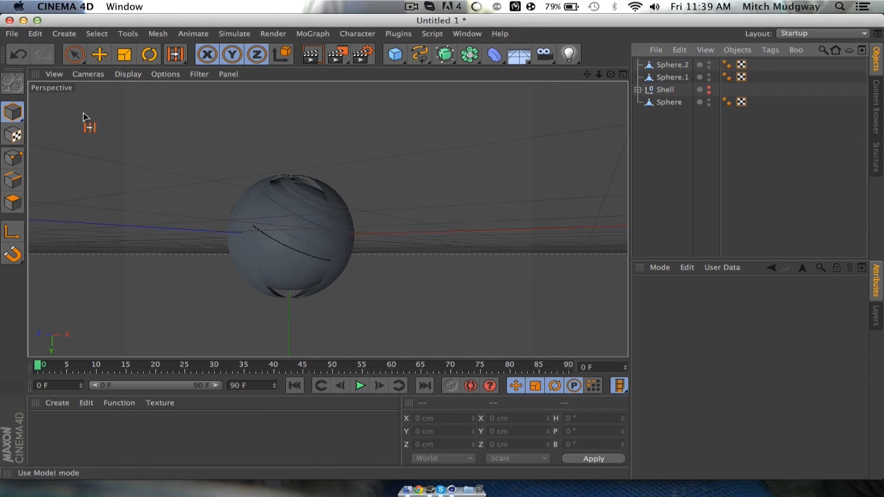
# Extrude the polygons of Sphere.2's two crossing bands outward by about 3 cm to give them thickness.
pyautogui.click(672, 67)
pyautogui.click(13, 202)
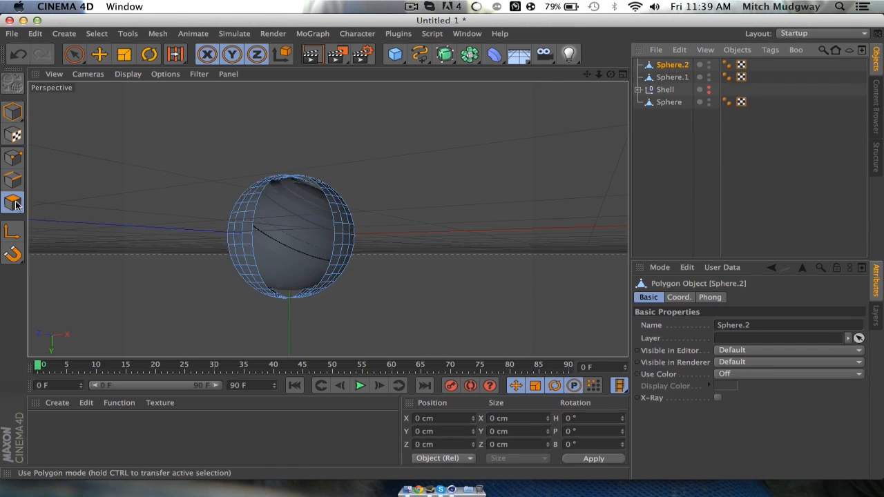
pyautogui.rightClick(252, 197)
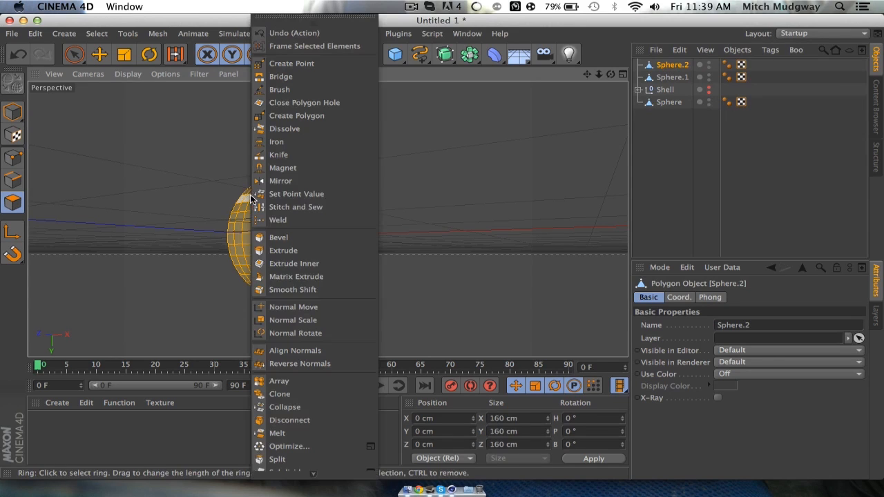
pyautogui.click(290, 237)
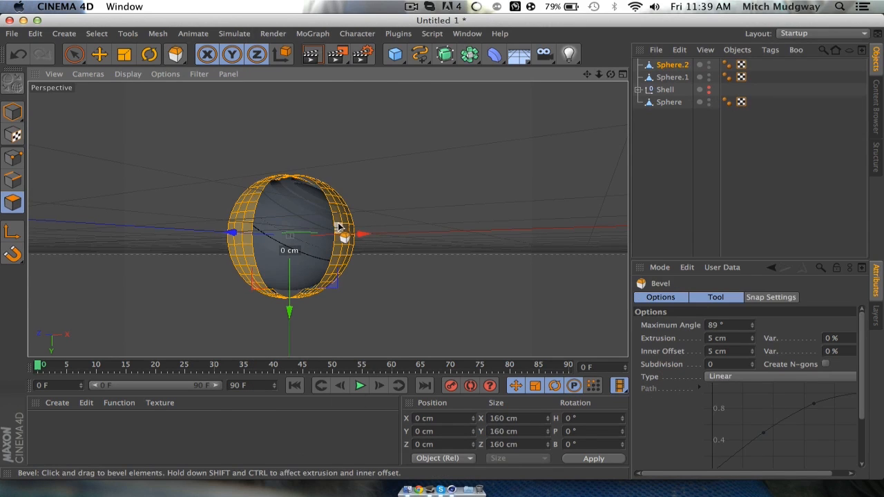
pyautogui.rightClick(254, 207)
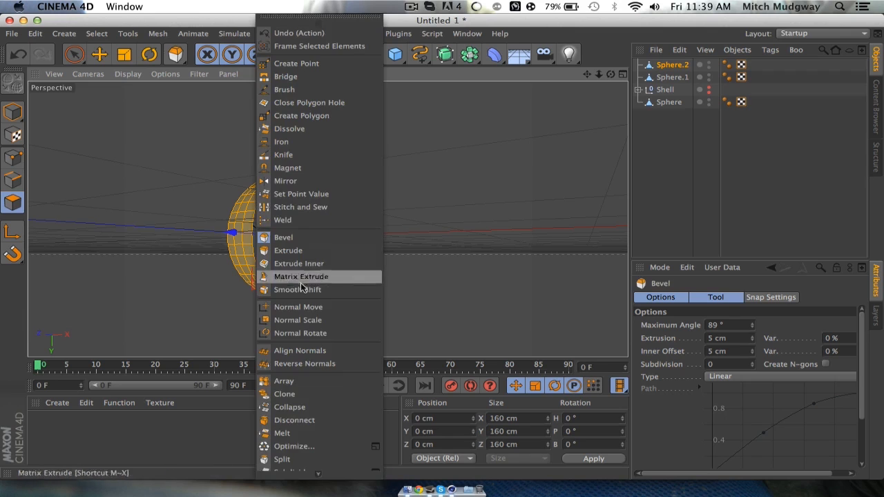
pyautogui.click(296, 248)
pyautogui.moveTo(345, 216); pyautogui.dragTo(366, 216)
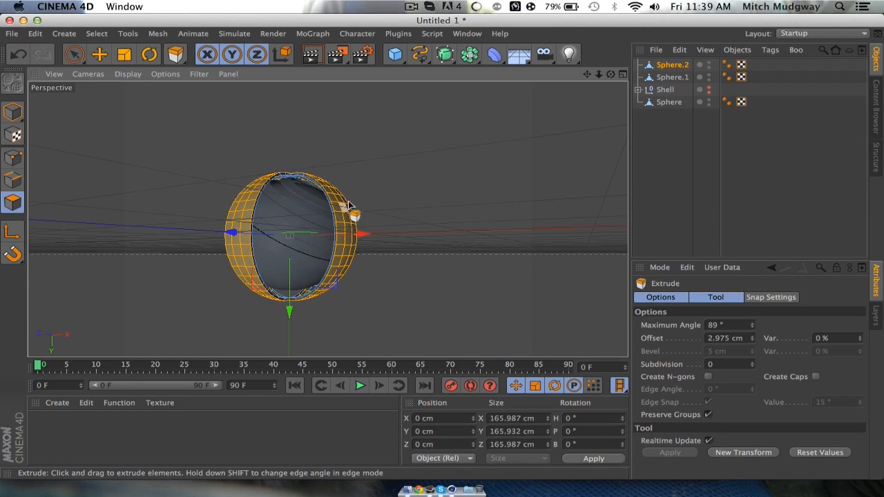
pyautogui.click(13, 111)
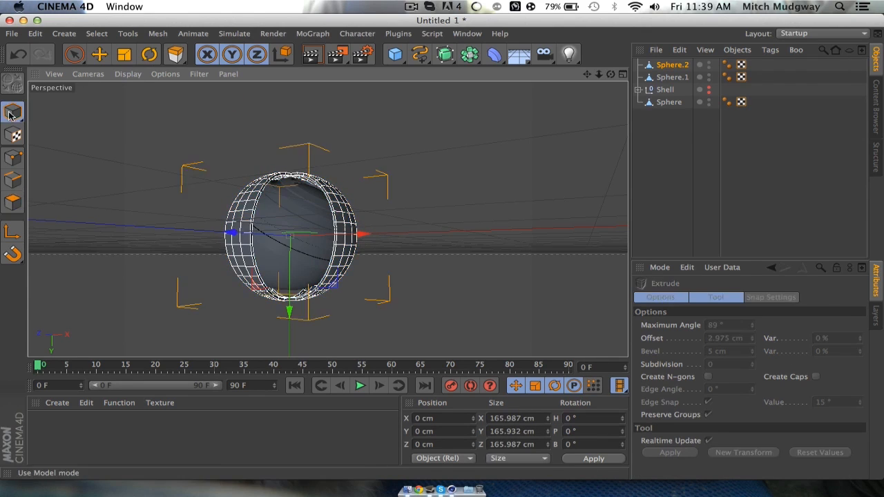
# Clear the whole polygon selection on Sphere.2 in polygon mode and keep the object selected.
pyautogui.click(14, 202)
pyautogui.click(96, 33)
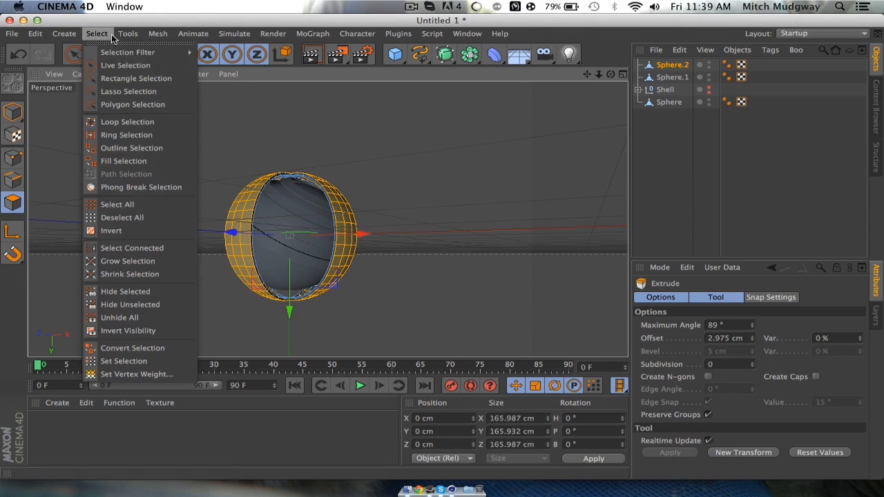
pyautogui.click(135, 225)
pyautogui.click(97, 33)
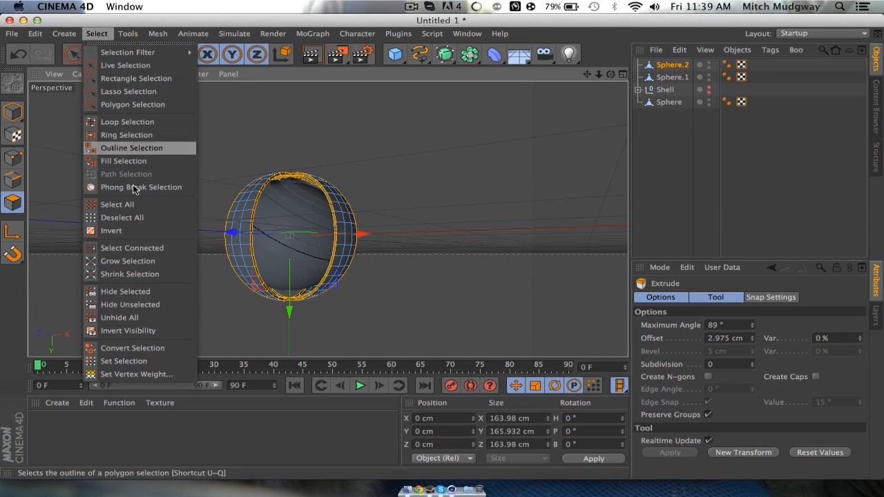
pyautogui.click(135, 222)
pyautogui.click(669, 66)
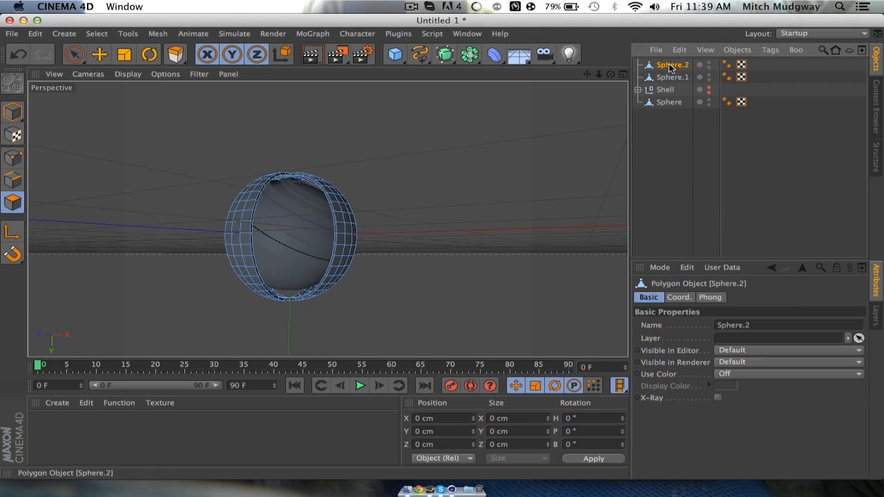
# Try smoothing Sphere.2 by placing it inside a new HyperNURBS object, and render the perspective view to check it.
pyautogui.moveTo(610, 74)
pyautogui.mouseDown()
pyautogui.moveTo(326, 217)
pyautogui.moveTo(608, 74)
pyautogui.mouseUp()
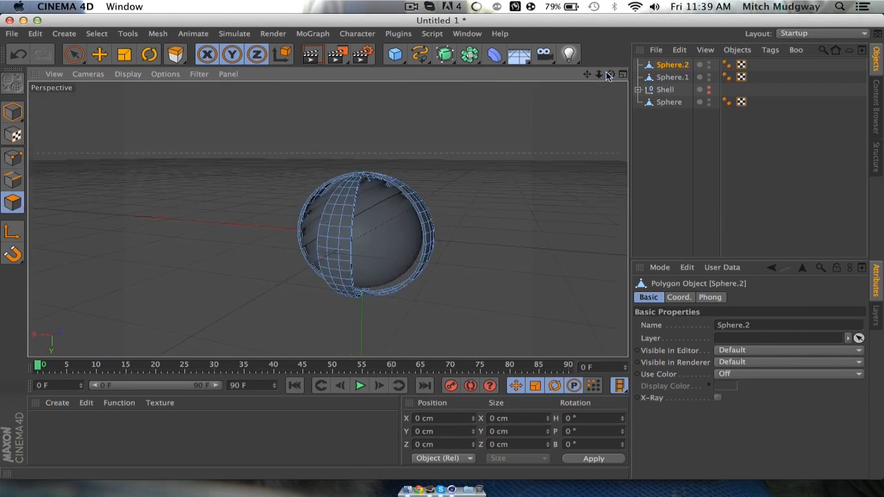
pyautogui.click(444, 57)
pyautogui.moveTo(680, 79); pyautogui.dragTo(674, 69)
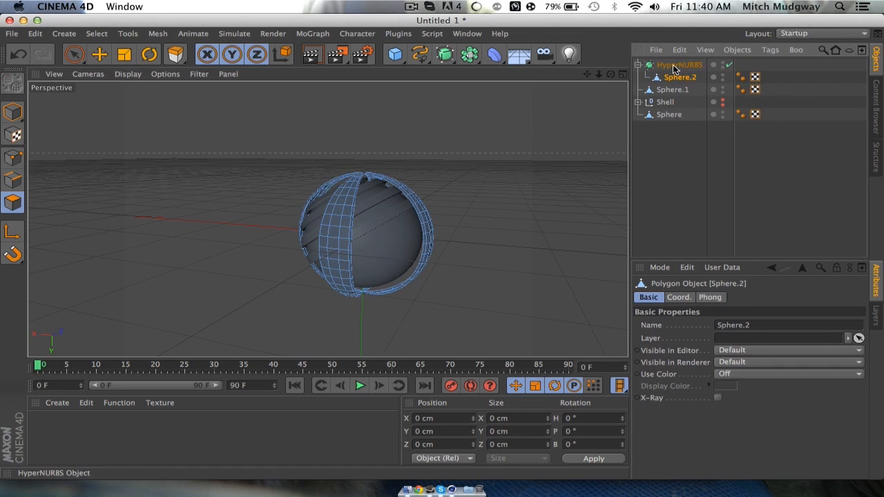
pyautogui.click(312, 55)
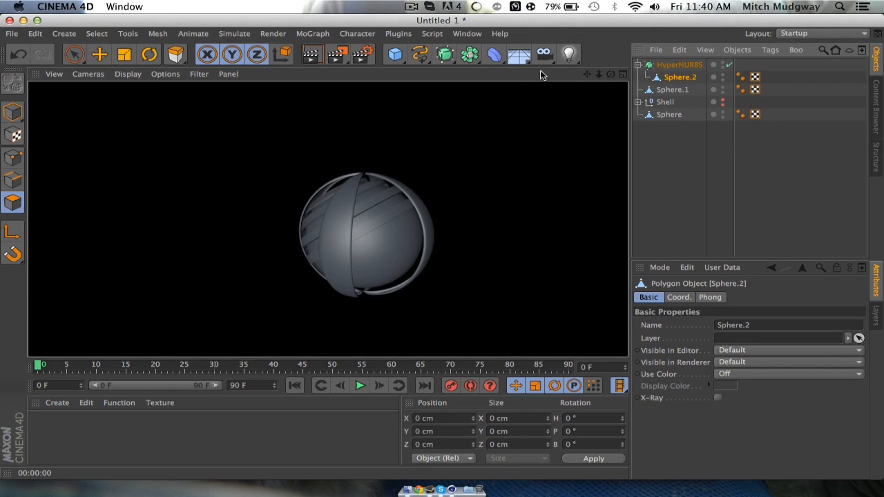
pyautogui.moveTo(610, 74); pyautogui.dragTo(318, 231)
# Take Sphere.2 out of the HyperNURBS object and delete the HyperNURBS.
pyautogui.moveTo(680, 82); pyautogui.dragTo(677, 87)
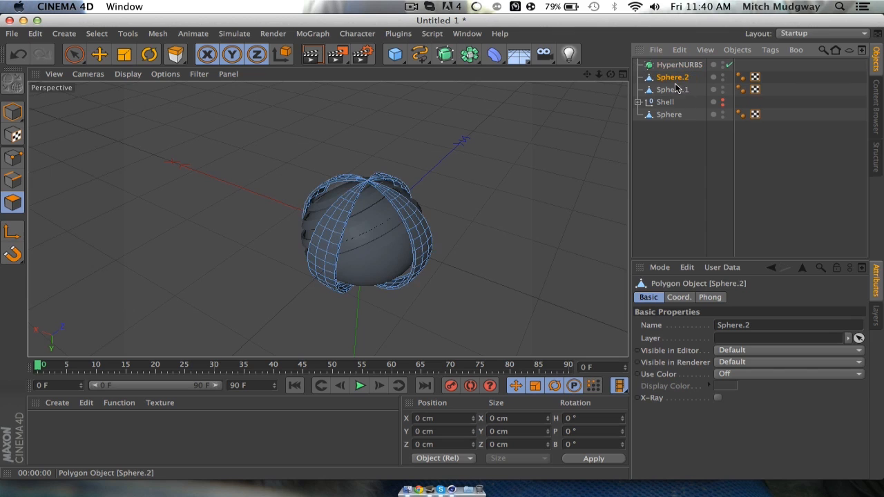
pyautogui.click(673, 65)
pyautogui.press('BackSpace')
# Rotate the whole Sphere.2 object in model mode to about H -32°, P -12°, B 18° so its bands tilt.
pyautogui.moveTo(610, 75); pyautogui.dragTo(326, 218)
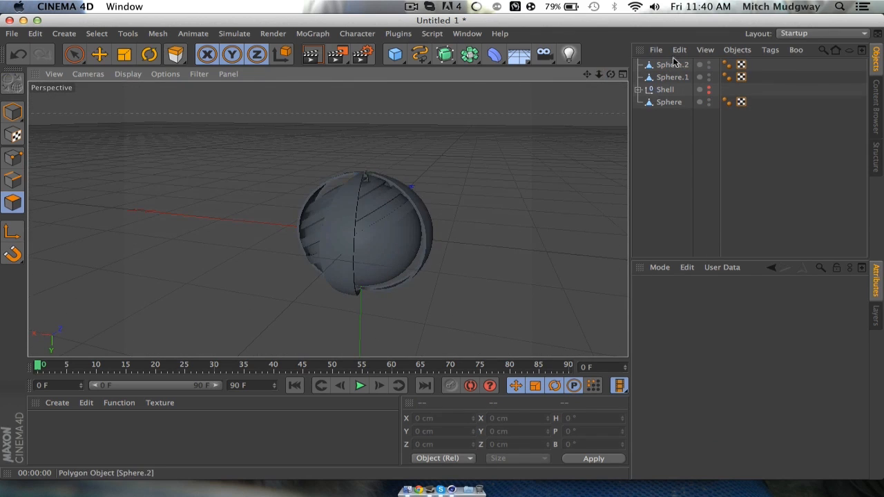
pyautogui.click(670, 64)
pyautogui.click(149, 54)
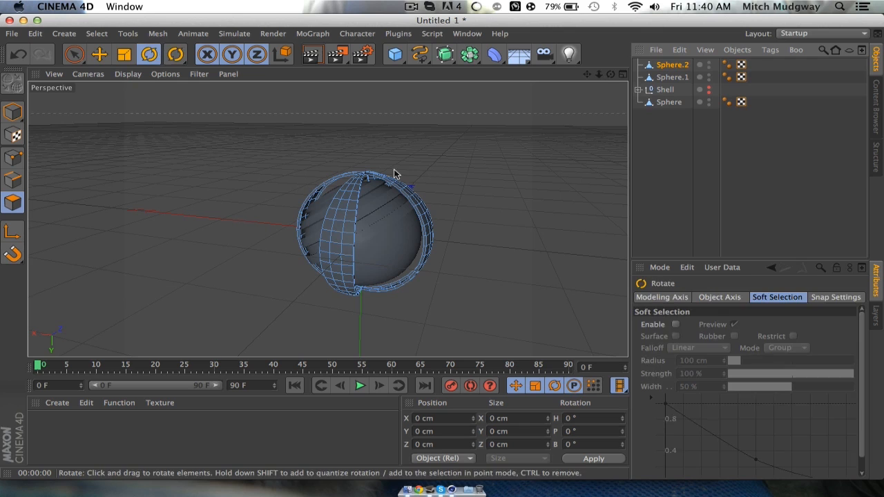
pyautogui.click(12, 112)
pyautogui.moveTo(375, 188); pyautogui.dragTo(401, 195)
pyautogui.moveTo(362, 256); pyautogui.dragTo(399, 268)
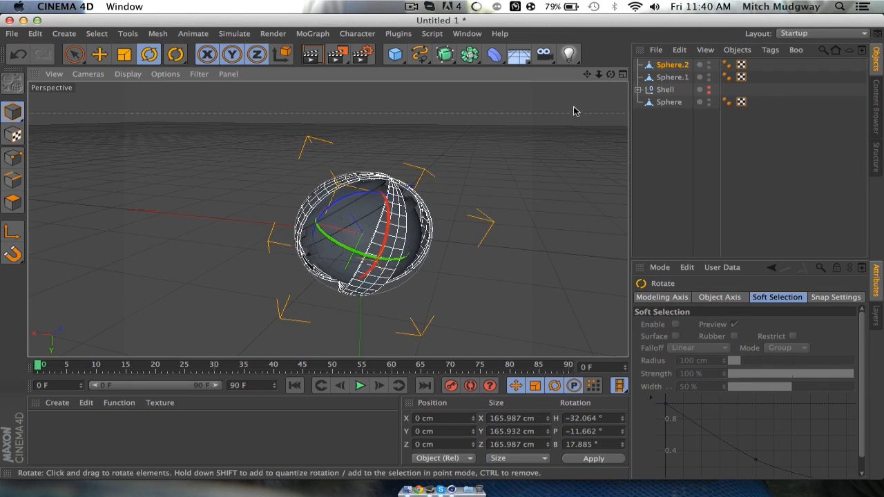
pyautogui.click(573, 111)
# Check how the inner sphere layers sit inside the Shell group by temporarily showing the Shell in the editor and hiding it again.
pyautogui.moveTo(610, 74)
pyautogui.mouseDown()
pyautogui.moveTo(552, 71)
pyautogui.moveTo(539, 52)
pyautogui.moveTo(610, 75)
pyautogui.mouseUp()
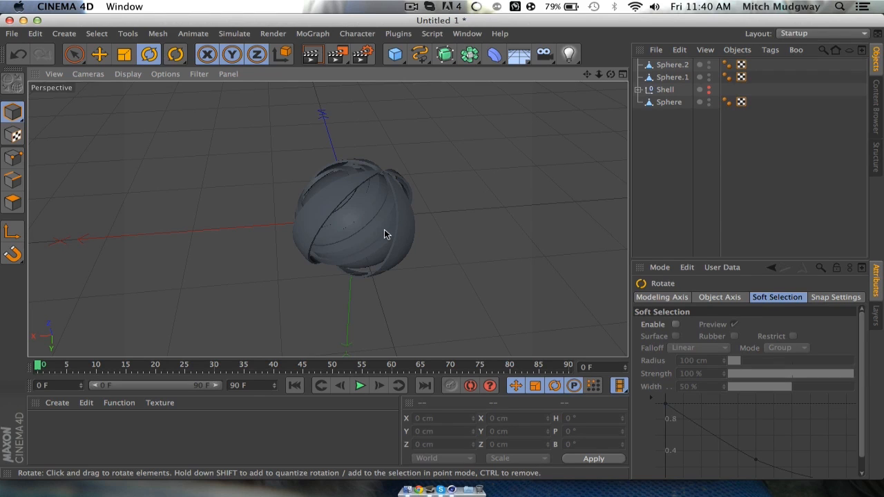
pyautogui.click(667, 102)
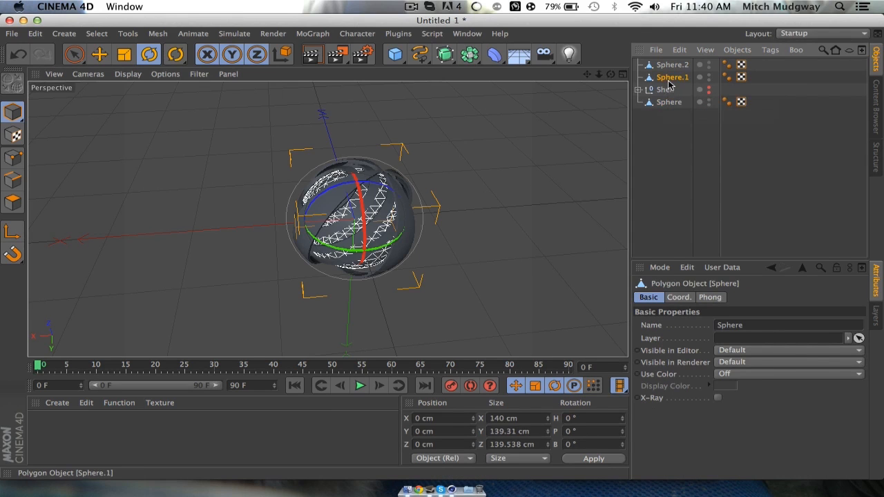
pyautogui.click(669, 65)
pyautogui.click(665, 91)
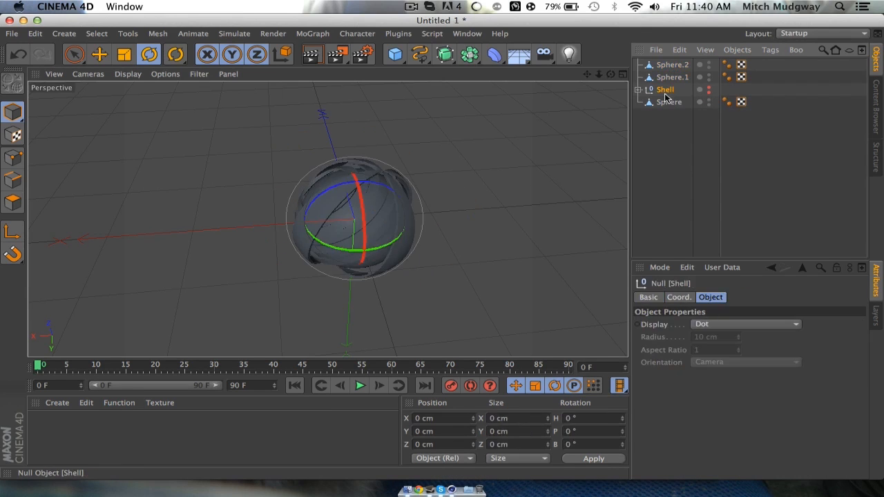
pyautogui.doubleClick(710, 87)
pyautogui.moveTo(611, 74); pyautogui.dragTo(663, 61)
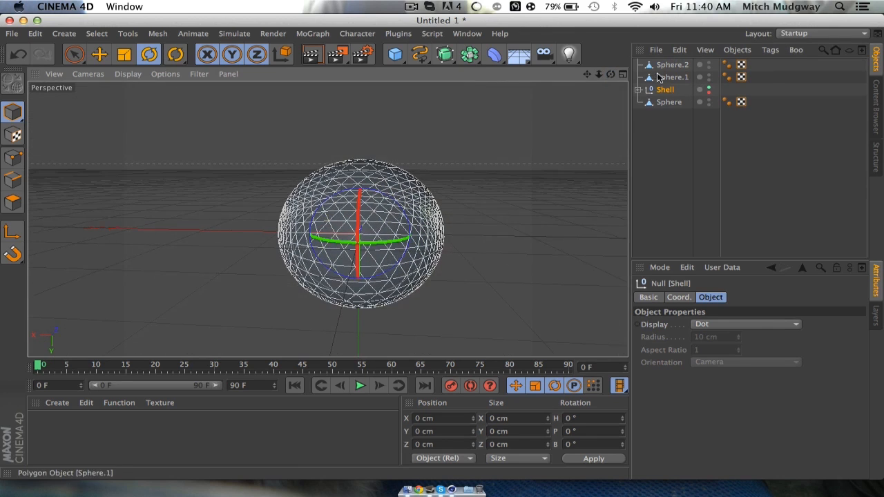
pyautogui.click(710, 87)
pyautogui.click(710, 88)
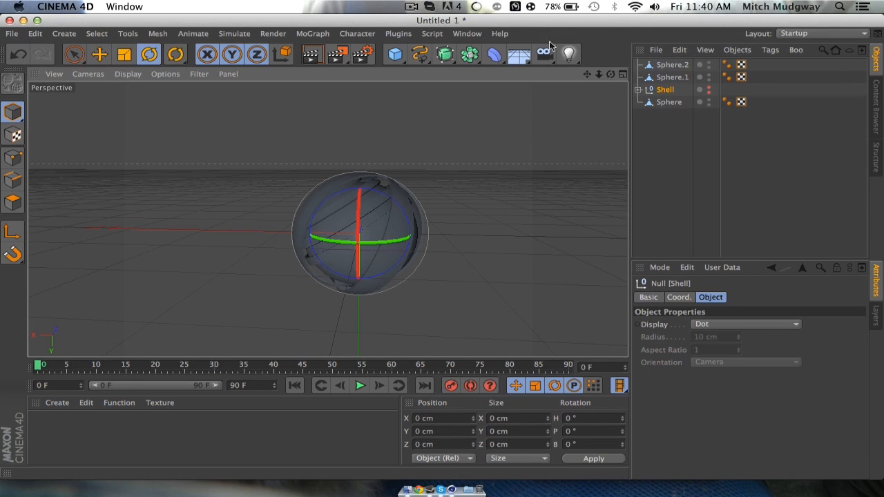
pyautogui.moveTo(613, 74); pyautogui.dragTo(662, 89)
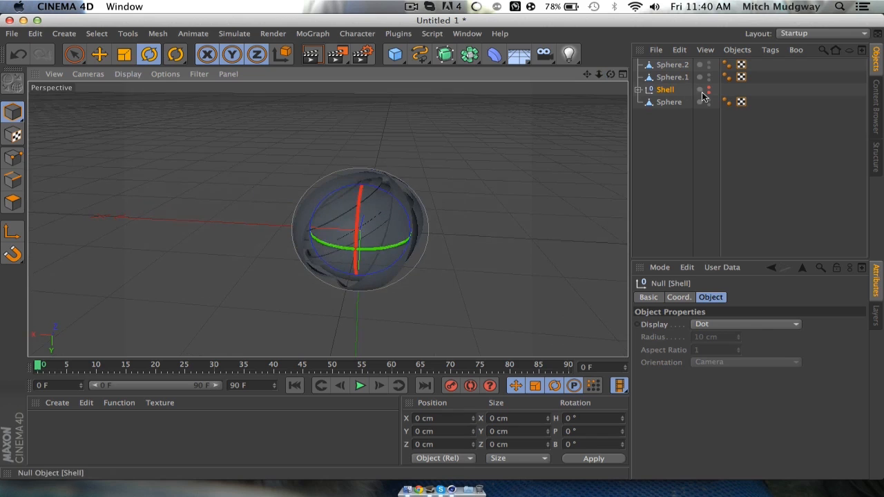
# Rename Sphere.1 to Layer 1 and Sphere.2 to Layer 2.
pyautogui.doubleClick(665, 77)
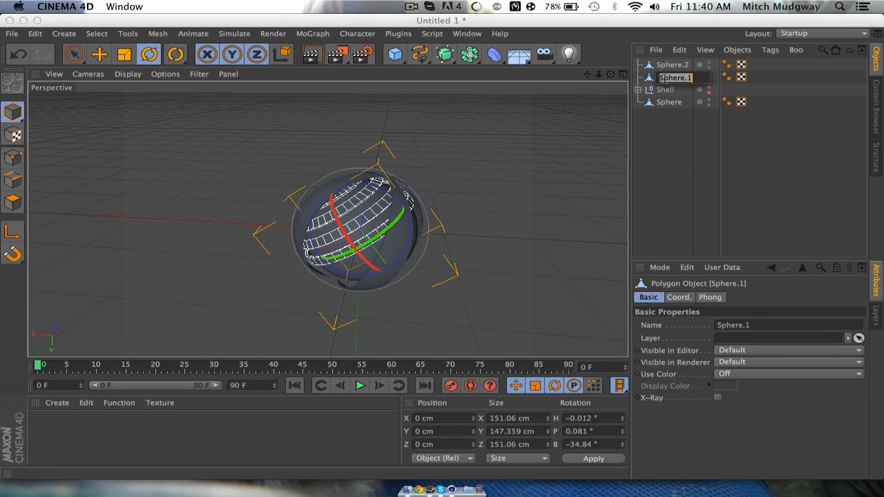
pyautogui.write('Layer 1')
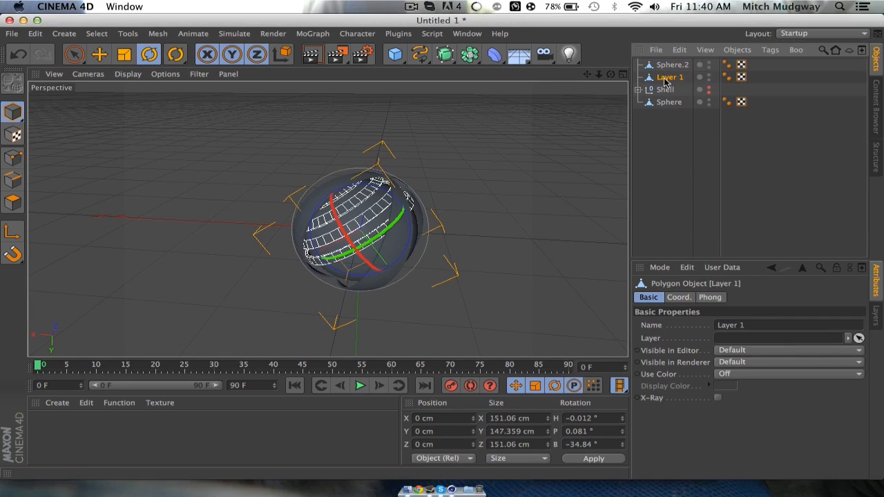
pyautogui.press('Return')
pyautogui.doubleClick(664, 65)
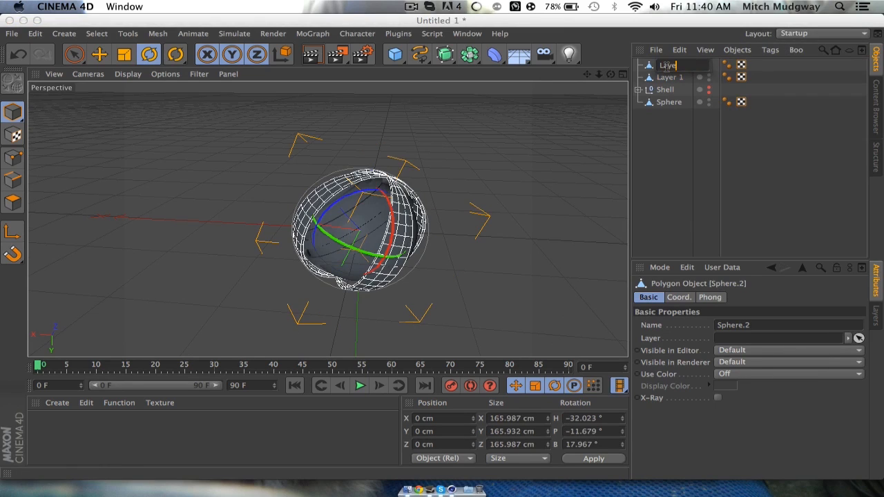
pyautogui.press('Return')
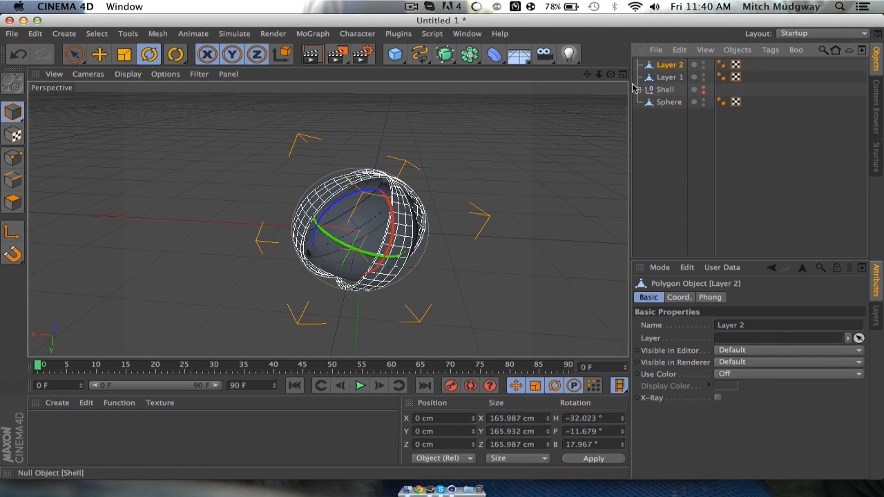
# Add a new sphere with 40 segments and a radius of 85 cm around the existing layers.
pyautogui.click(396, 54)
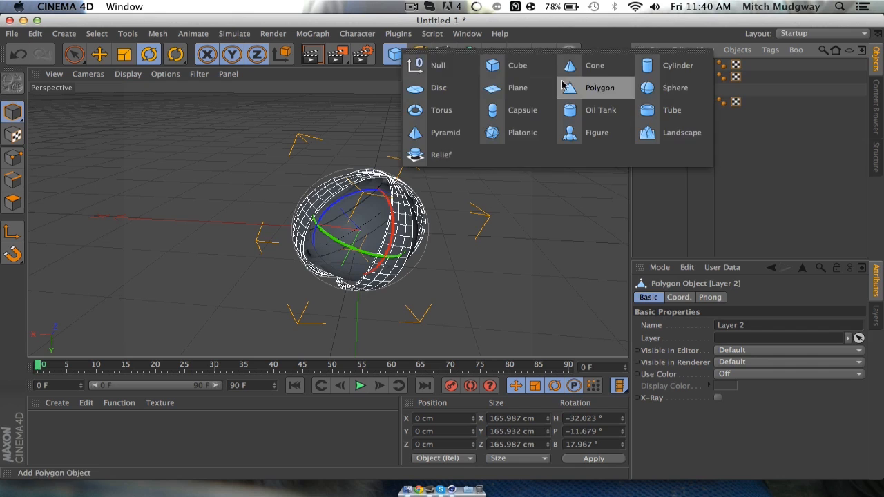
pyautogui.click(652, 91)
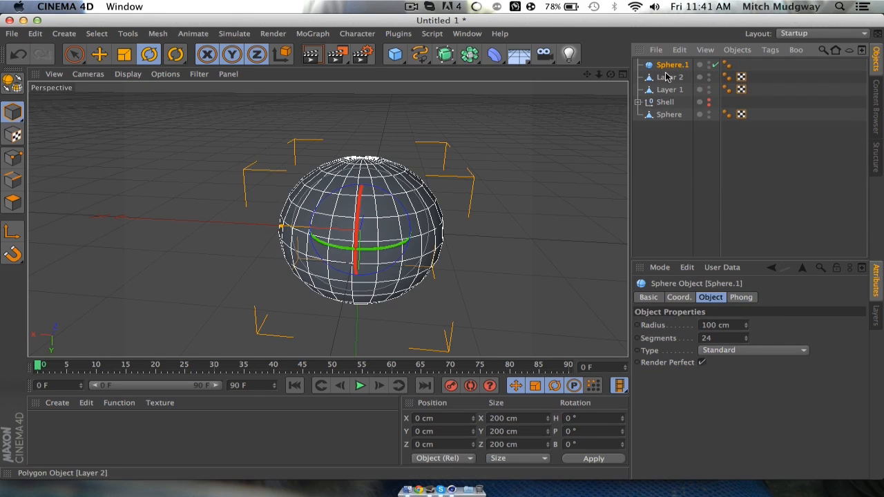
pyautogui.doubleClick(712, 338)
pyautogui.write('40')
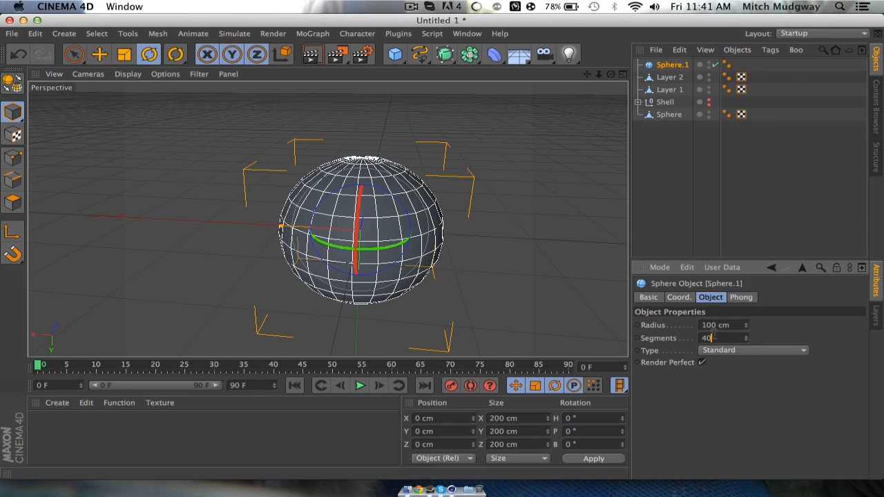
pyautogui.doubleClick(718, 325)
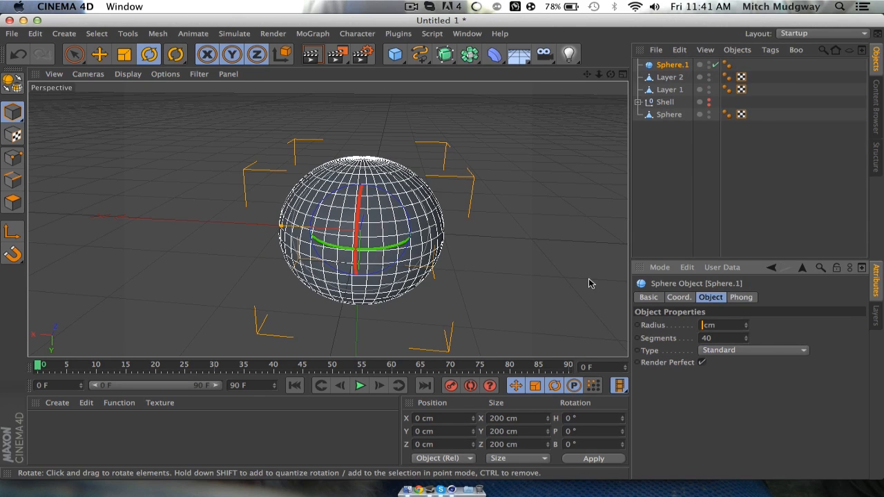
pyautogui.write('80')
pyautogui.click(714, 337)
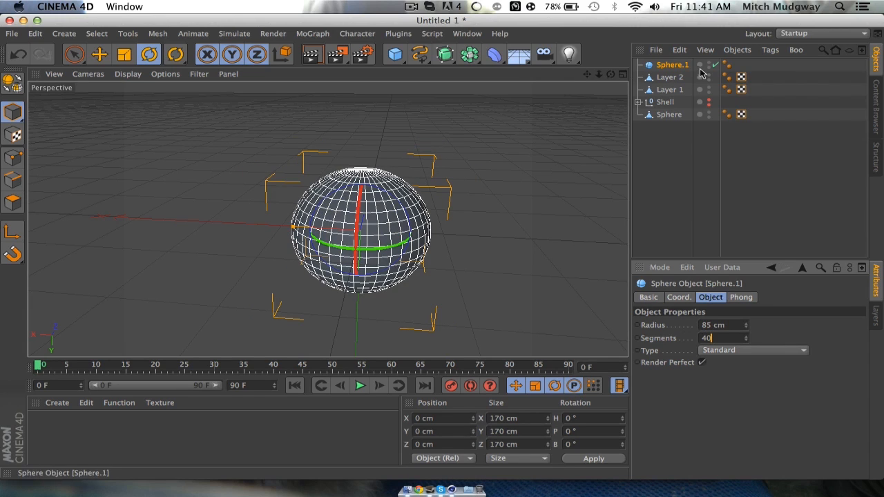
pyautogui.press('Return')
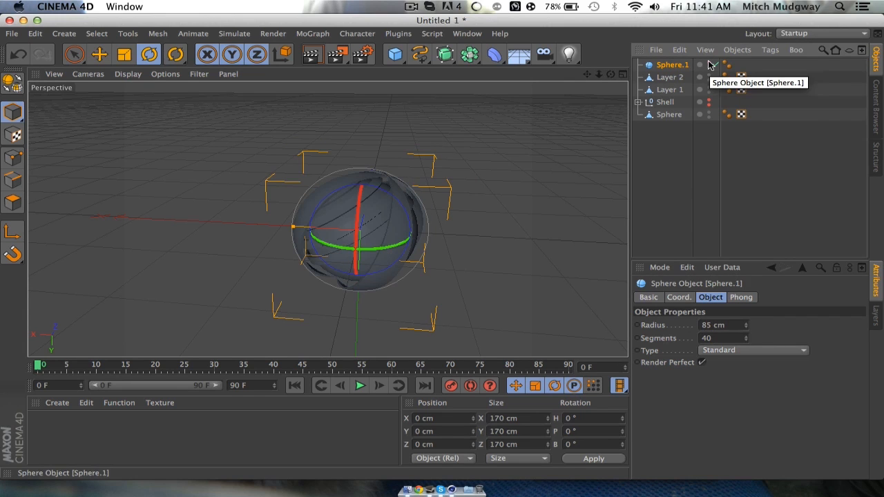
# Compare the new sphere with the layers beneath by toggling its editor visibility off and on.
pyautogui.moveTo(610, 74)
pyautogui.mouseDown()
pyautogui.moveTo(566, 45)
pyautogui.moveTo(553, 56)
pyautogui.moveTo(614, 73)
pyautogui.mouseUp()
pyautogui.click(708, 62)
pyautogui.click(708, 63)
pyautogui.click(708, 63)
pyautogui.click(708, 62)
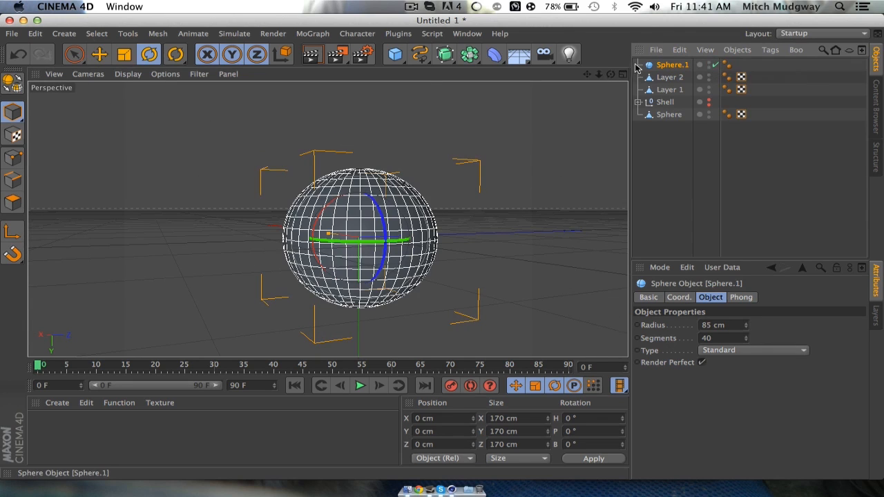
# Convert the new Sphere.1 into an editable polygon object and select one of its side polygons in polygon mode.
pyautogui.press('c')
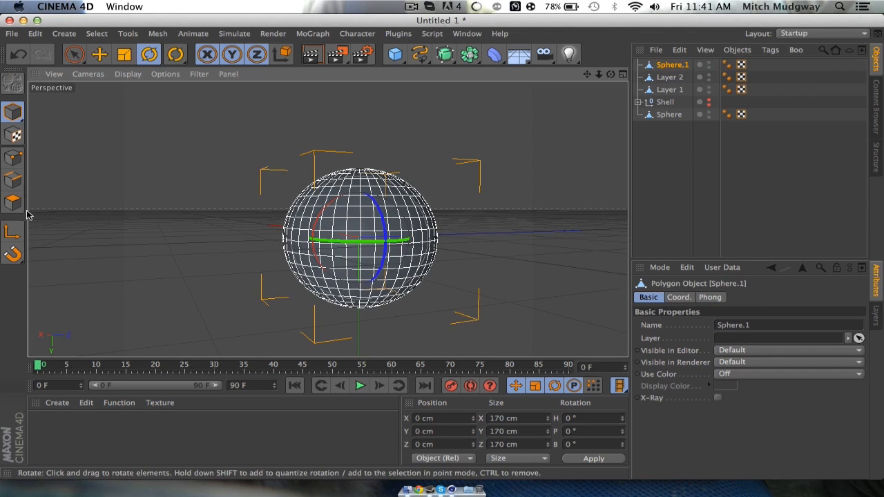
pyautogui.click(6, 201)
pyautogui.click(352, 212)
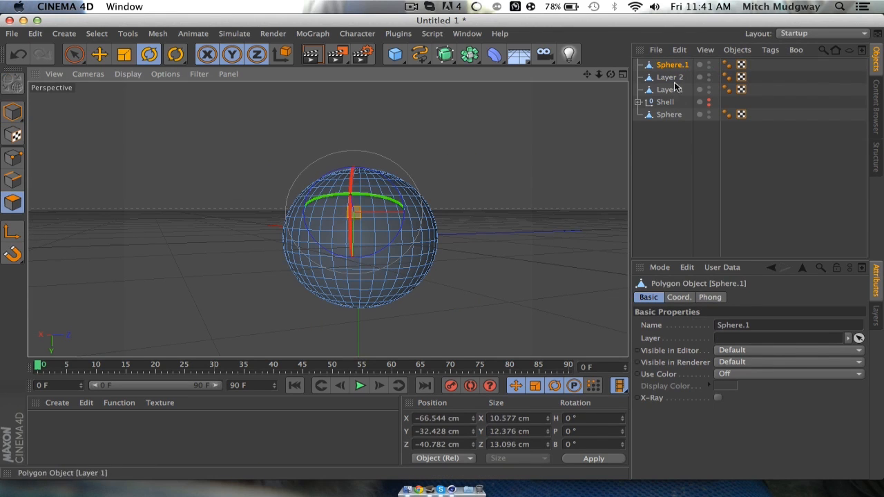
# Select the horizontal polygon loop just above the equator of Sphere.1 with Loop Selection, replacing the single-polygon selection.
pyautogui.moveTo(610, 75)
pyautogui.mouseDown()
pyautogui.moveTo(573, 79)
pyautogui.moveTo(610, 79)
pyautogui.mouseUp()
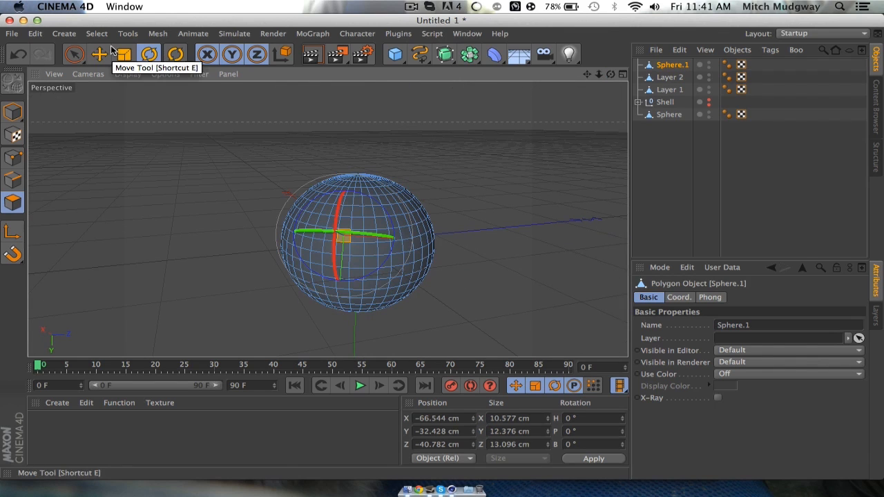
pyautogui.click(176, 54)
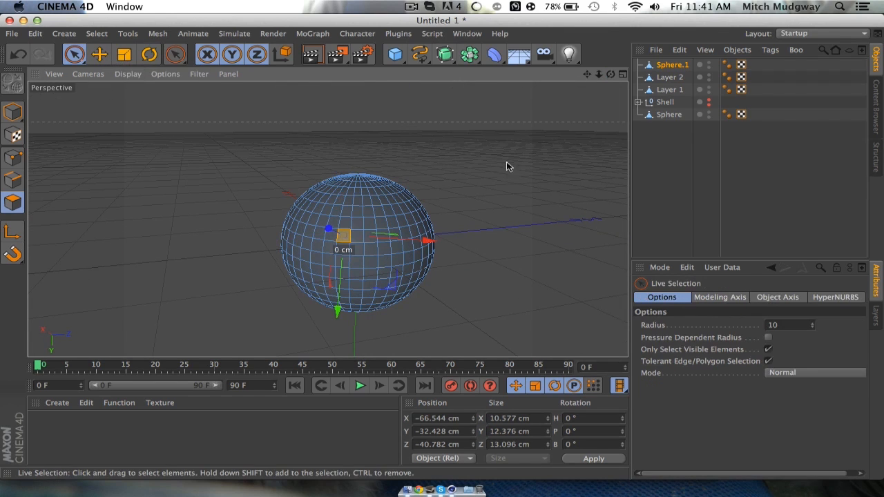
pyautogui.moveTo(614, 76); pyautogui.dragTo(552, 69)
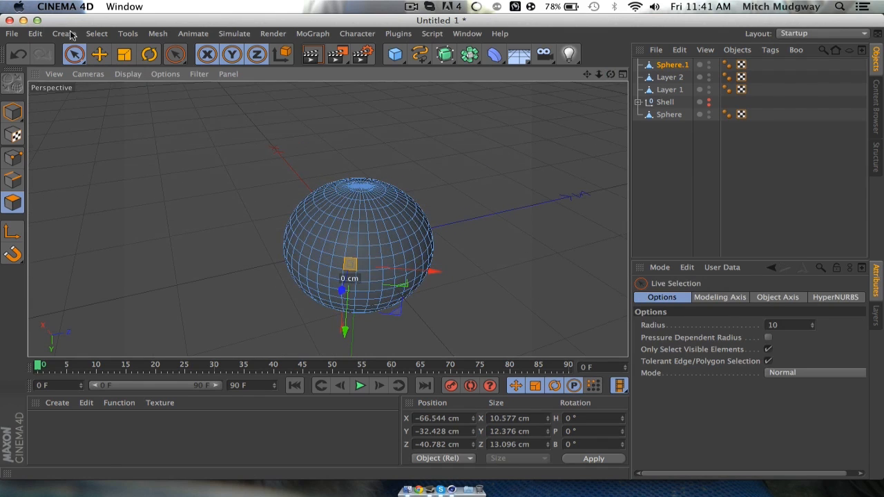
pyautogui.click(100, 53)
pyautogui.click(96, 33)
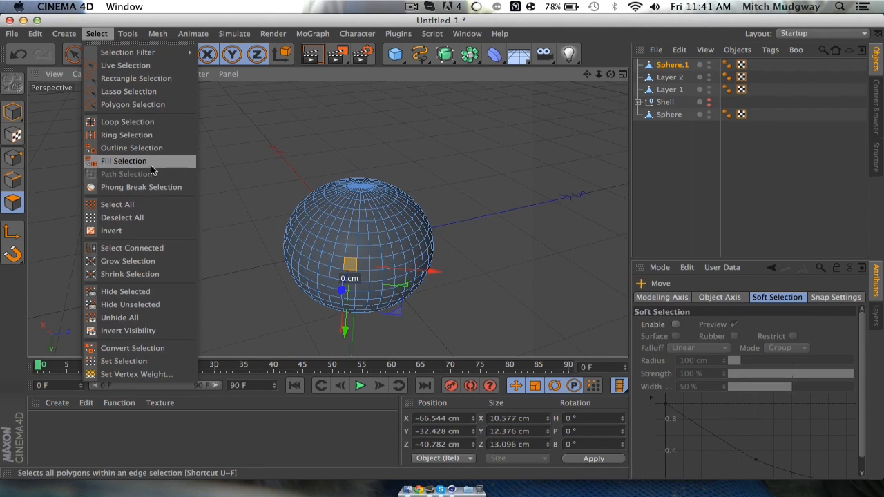
pyautogui.click(146, 127)
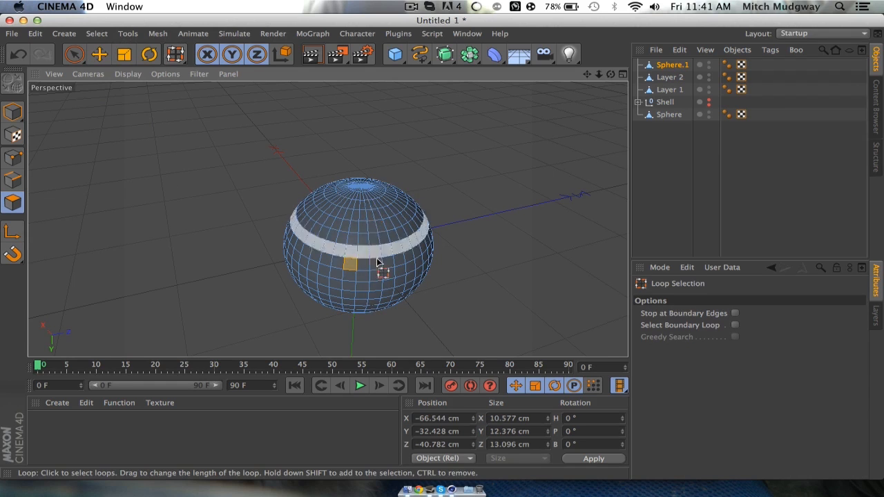
pyautogui.moveTo(610, 74); pyautogui.dragTo(610, 76)
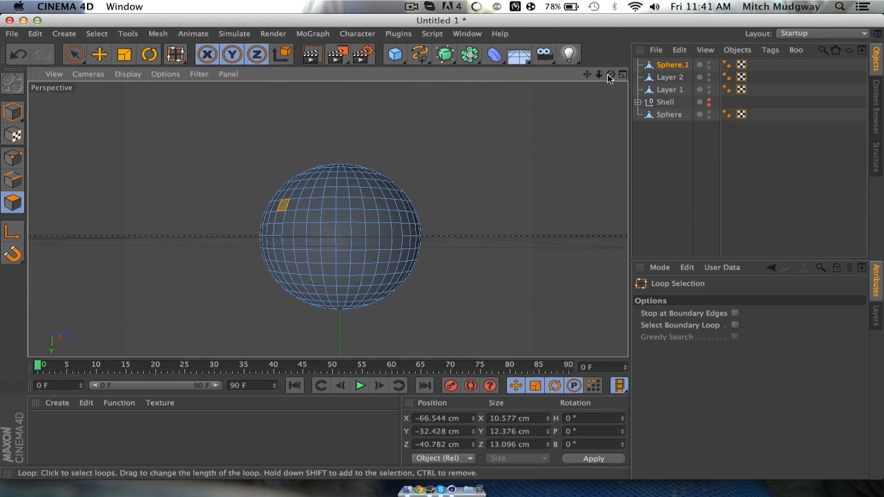
pyautogui.click(337, 230)
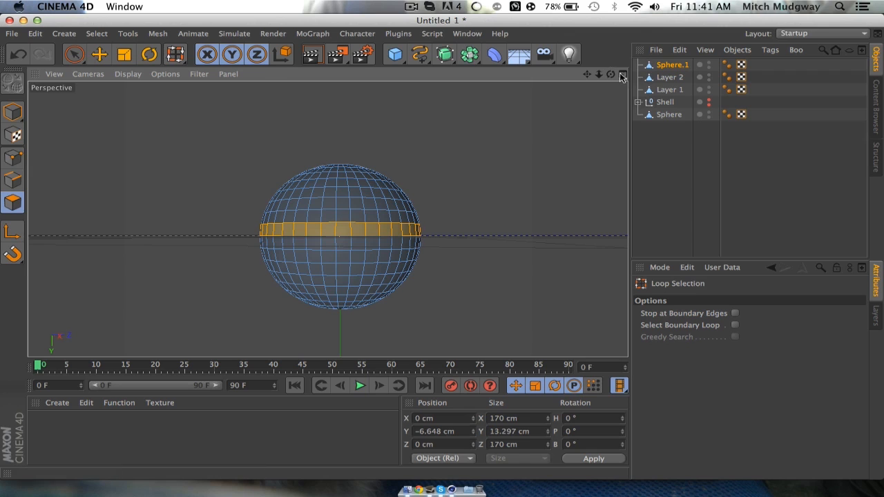
# Add one horizontal polygon loop near each pole to the selection, removing the stray vertical loop and reselecting the gaps in the bands.
pyautogui.moveTo(611, 74); pyautogui.dragTo(609, 75)
pyautogui.keyDown('shift'); pyautogui.click(329, 264); pyautogui.keyUp('shift')
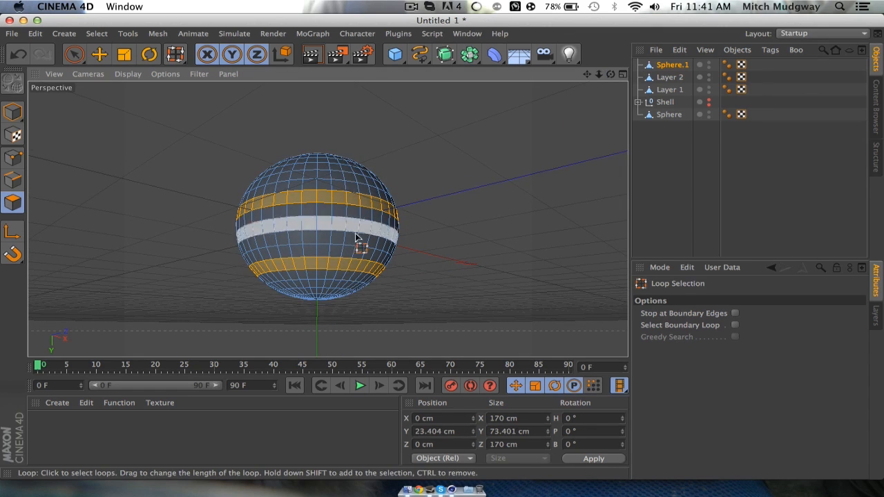
pyautogui.moveTo(610, 74); pyautogui.dragTo(611, 76)
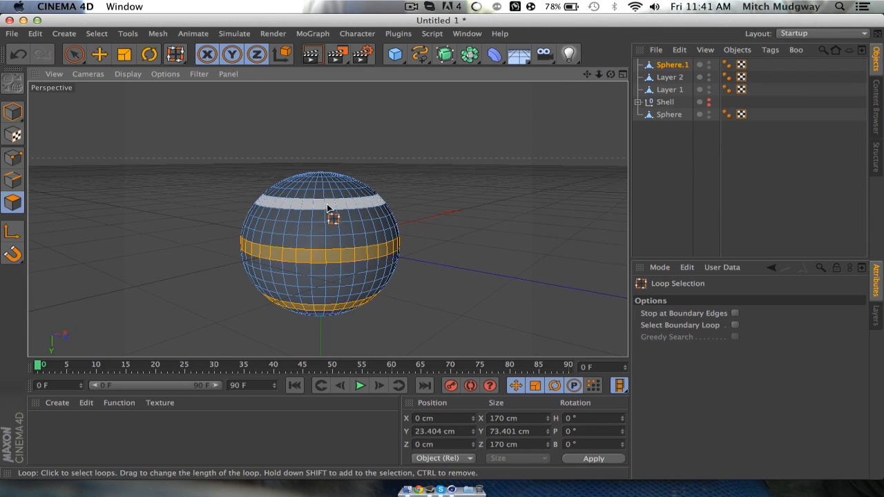
pyautogui.keyDown('shift'); pyautogui.click(327, 196); pyautogui.keyUp('shift')
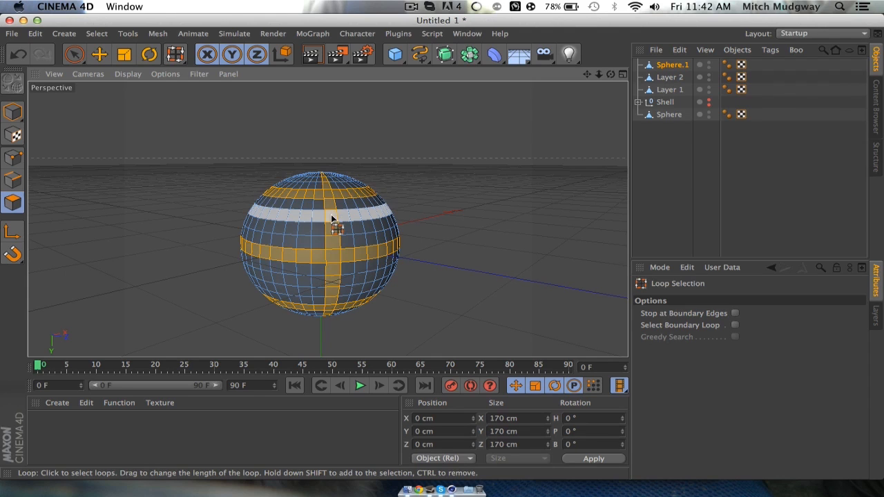
pyautogui.keyDown('ctrl'); pyautogui.click(331, 224); pyautogui.keyUp('ctrl')
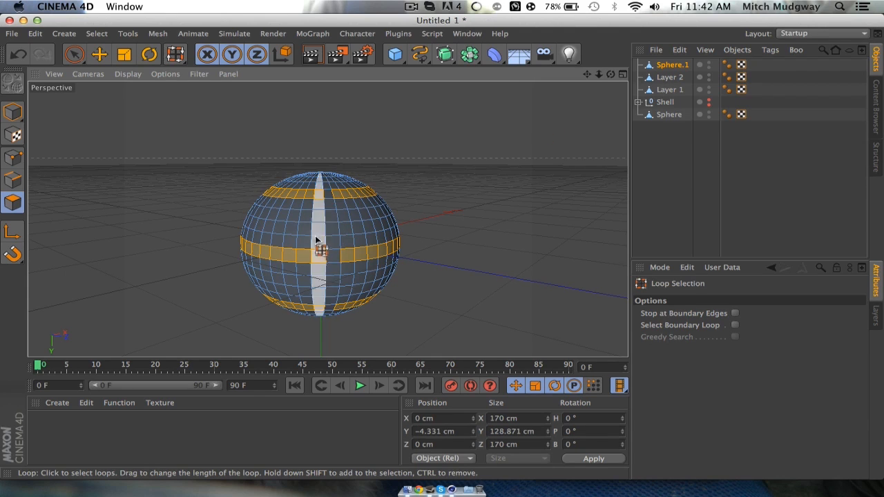
pyautogui.keyDown('shift'); pyautogui.click(327, 194); pyautogui.keyUp('shift')
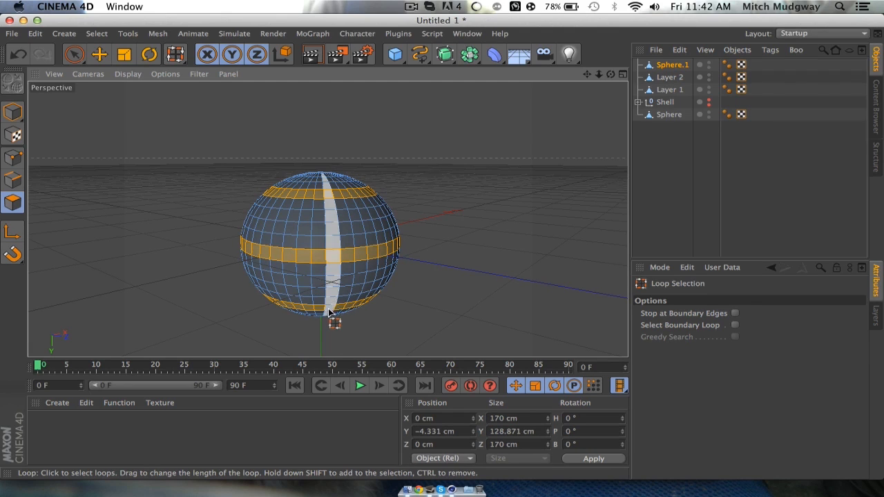
# Open the selection commands for the three selected horizontal loops of Sphere.1.
pyautogui.moveTo(611, 74); pyautogui.dragTo(545, 65)
pyautogui.moveTo(326, 218); pyautogui.dragTo(611, 74)
pyautogui.click(97, 33)
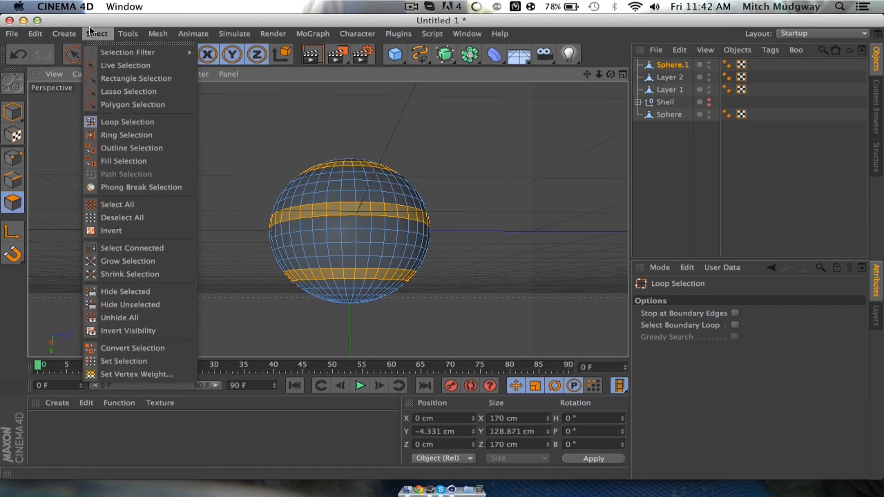
# Invert the loop selection and delete the inverted polygons, keeping only the three horizontal bands of the outer sphere.
pyautogui.click(128, 217)
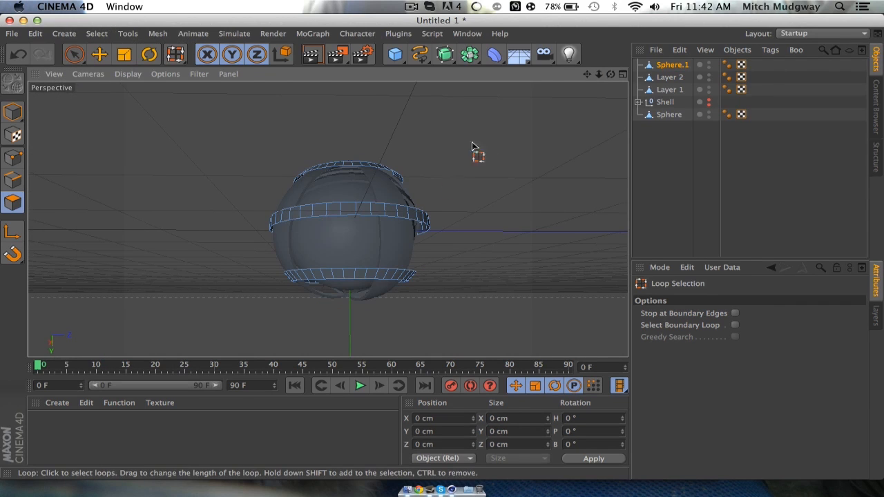
pyautogui.moveTo(610, 74)
pyautogui.mouseDown()
pyautogui.moveTo(659, 110)
pyautogui.moveTo(687, 103)
pyautogui.moveTo(611, 76)
pyautogui.mouseUp()
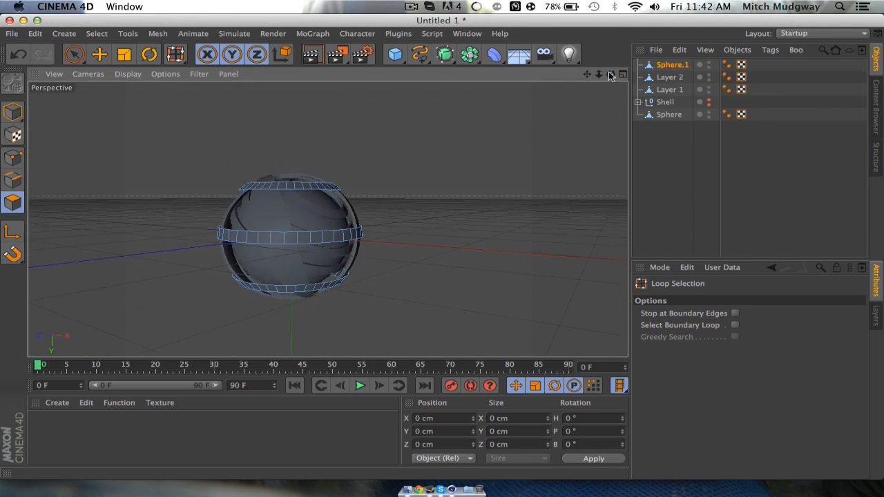
# Select all polygons of the three bands and extrude them outward by about 2.97 cm.
pyautogui.click(127, 33)
pyautogui.moveTo(97, 33)
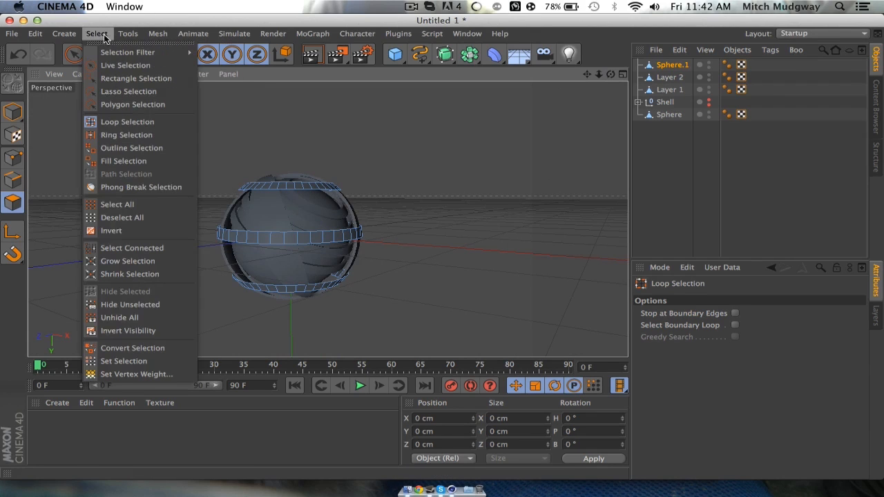
pyautogui.click(158, 212)
pyautogui.click(97, 34)
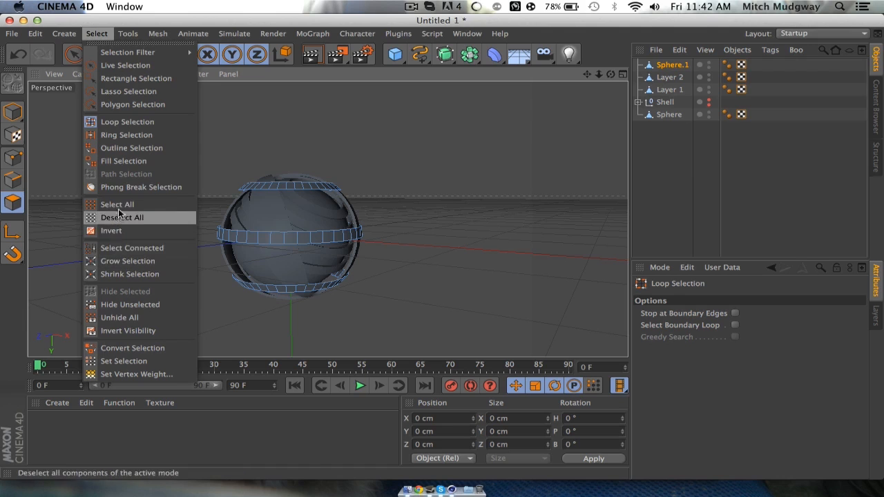
pyautogui.click(118, 209)
pyautogui.rightClick(311, 195)
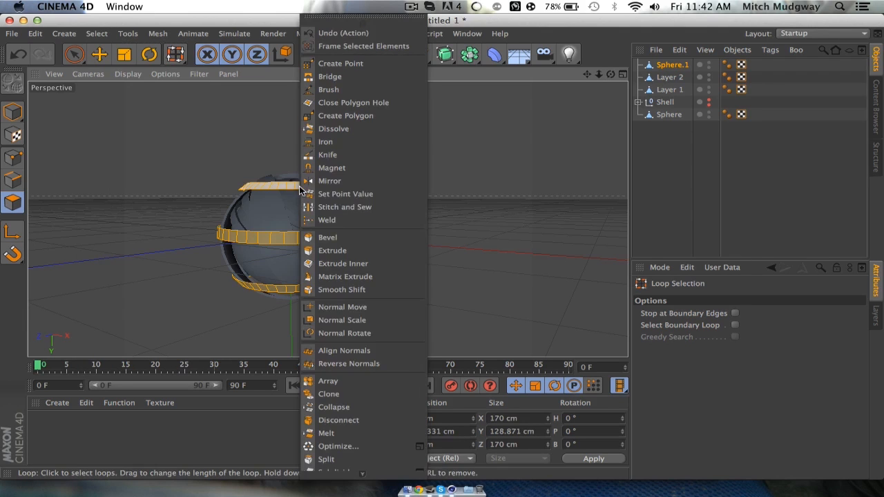
pyautogui.click(342, 251)
pyautogui.moveTo(311, 186); pyautogui.dragTo(342, 186)
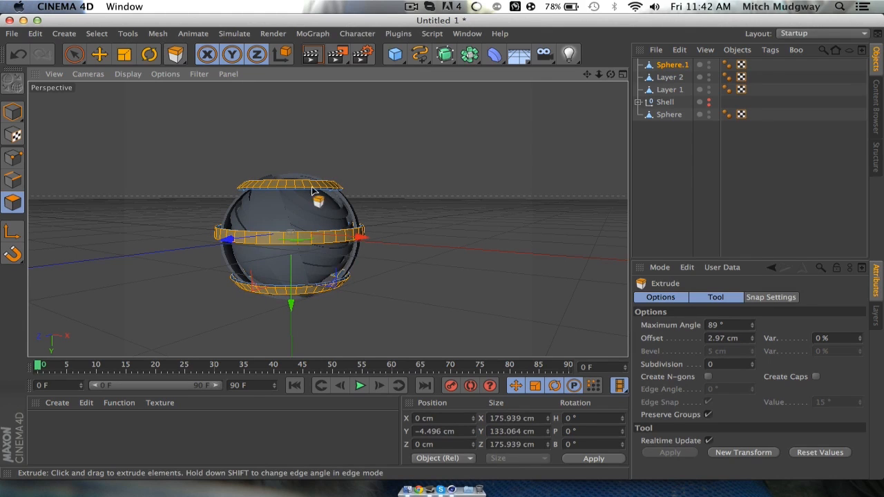
# Rotate the whole three-band object to about H -81.4°, P -42.6° and B -11° so its bands tilt around the sphere.
pyautogui.click(16, 111)
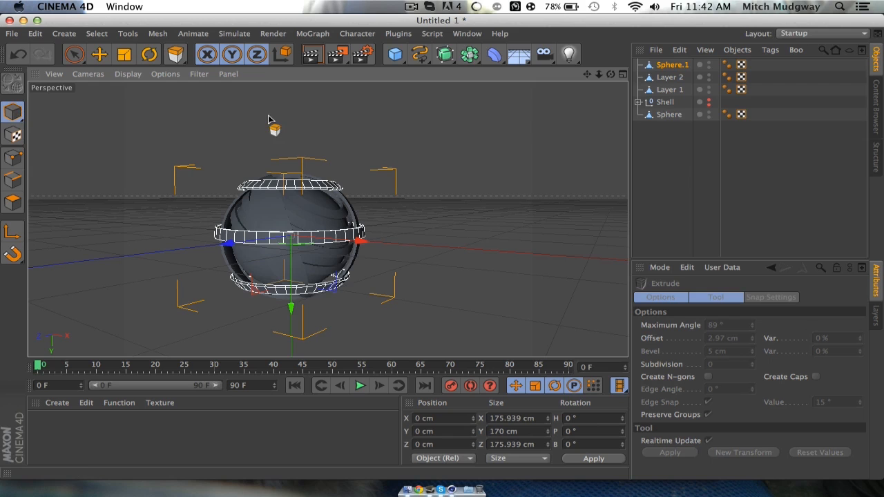
pyautogui.click(663, 67)
pyautogui.moveTo(611, 74); pyautogui.dragTo(566, 62)
pyautogui.click(148, 54)
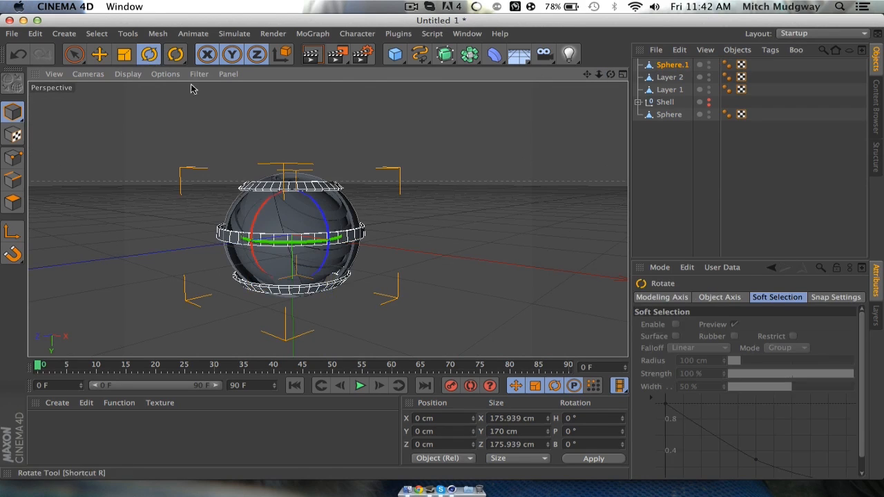
pyautogui.moveTo(314, 205); pyautogui.dragTo(347, 276)
pyautogui.moveTo(322, 233); pyautogui.dragTo(301, 220)
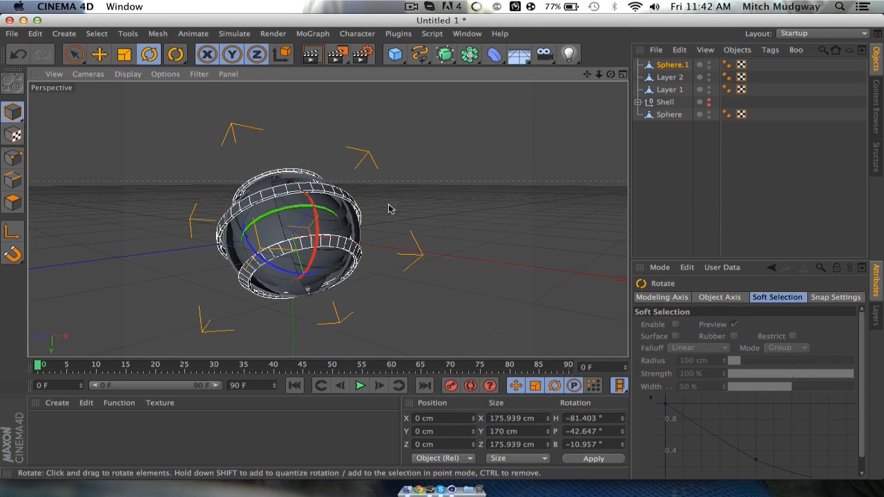
# Rename the tilted band object Layer 3, deselect it and render a preview of the view.
pyautogui.doubleClick(673, 65)
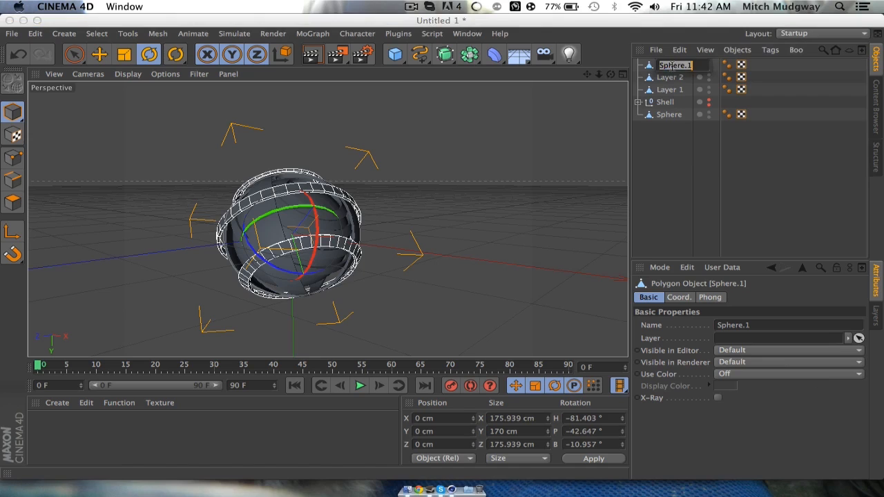
pyautogui.write('Layer 3')
pyautogui.press('Return')
pyautogui.click(652, 178)
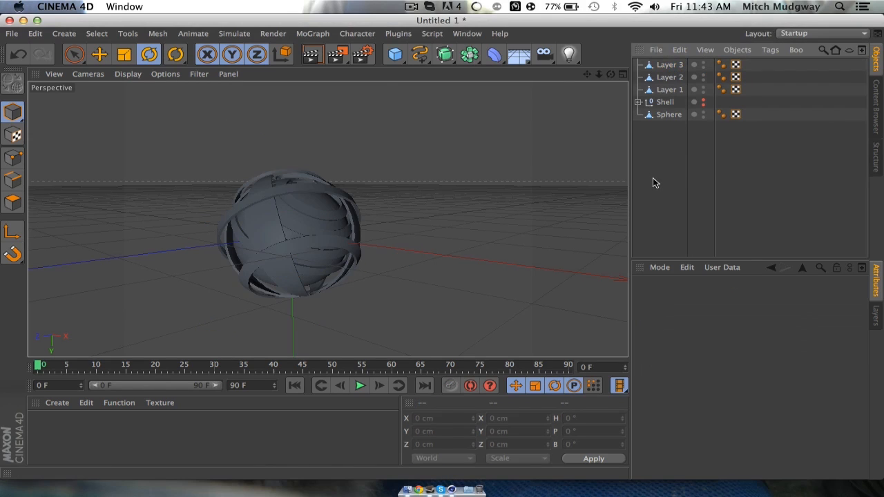
pyautogui.moveTo(588, 74); pyautogui.dragTo(612, 75)
pyautogui.click(312, 55)
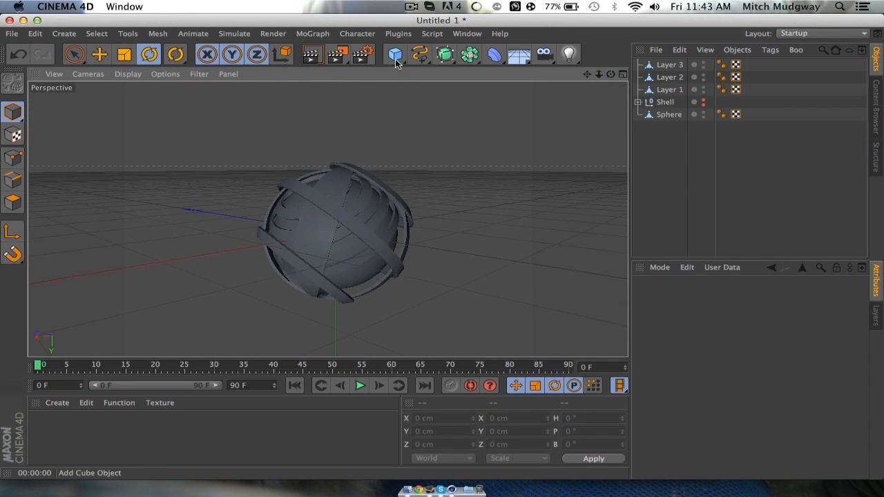
# Add a new sphere with 40 segments and a radius of 90 cm.
pyautogui.moveTo(395, 54); pyautogui.dragTo(675, 90)
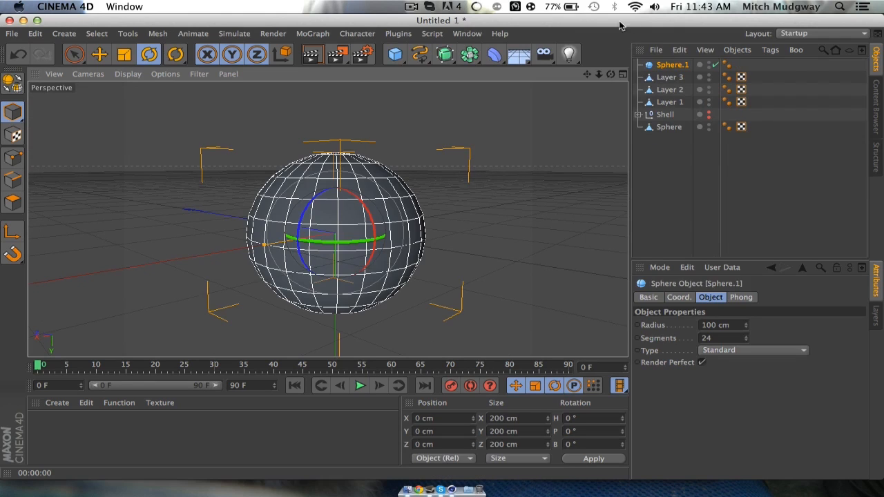
pyautogui.press('c')
pyautogui.press('super+z')
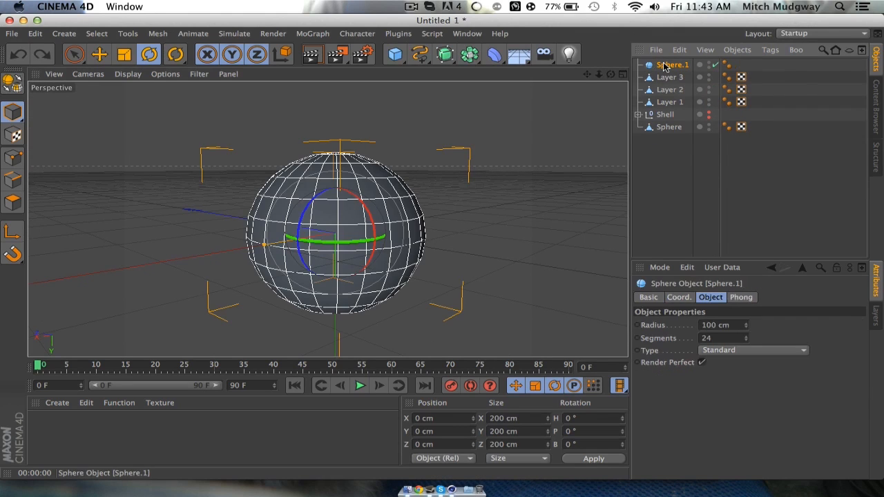
pyautogui.doubleClick(708, 337)
pyautogui.write('40')
pyautogui.click(720, 326)
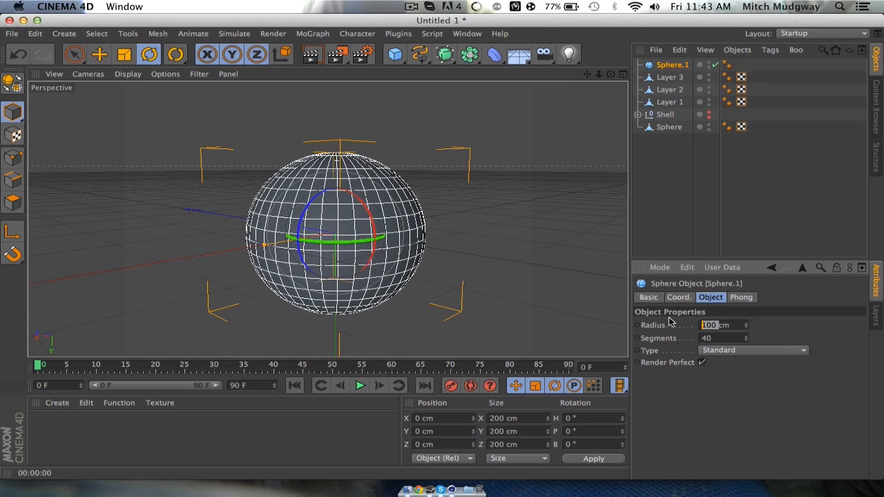
pyautogui.write('90')
pyautogui.click(730, 338)
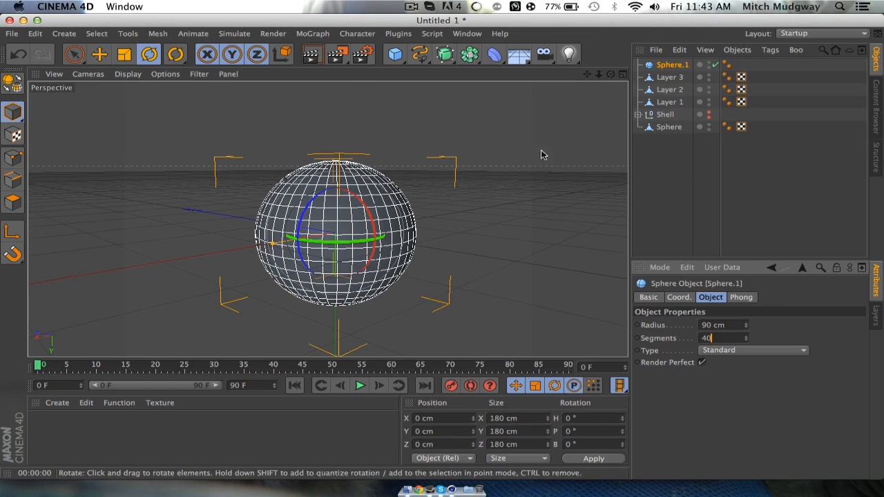
# Toggle the new sphere's viewport visibility off and on to compare its size with the layers underneath.
pyautogui.click(712, 65)
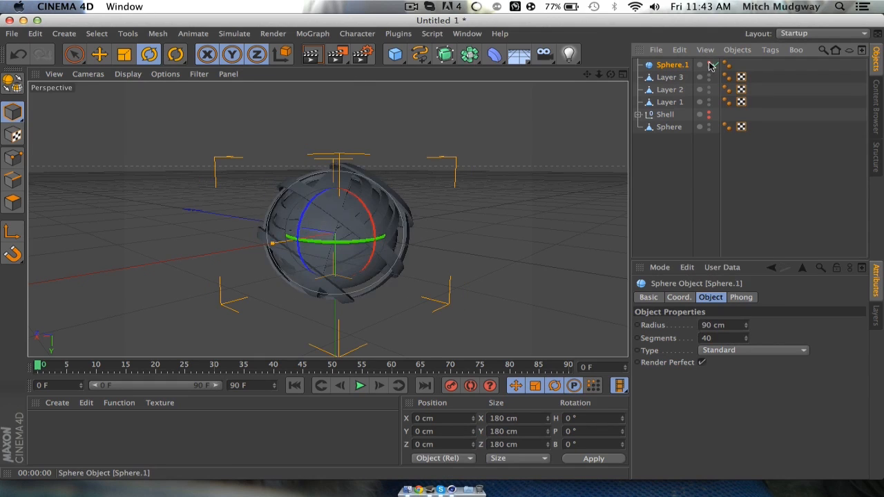
pyautogui.click(713, 65)
pyautogui.click(713, 65)
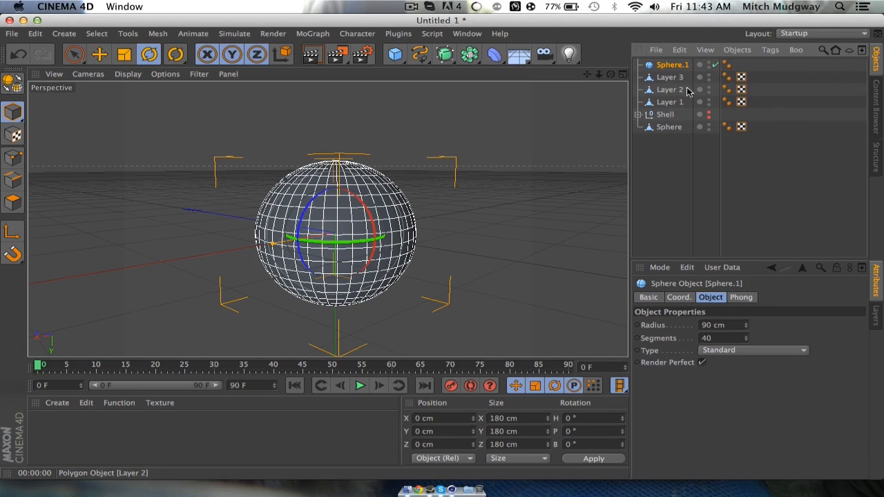
# Make the new sphere editable and use Ring Selection to select two adjacent pole-to-pole strips of polygons.
pyautogui.press('c')
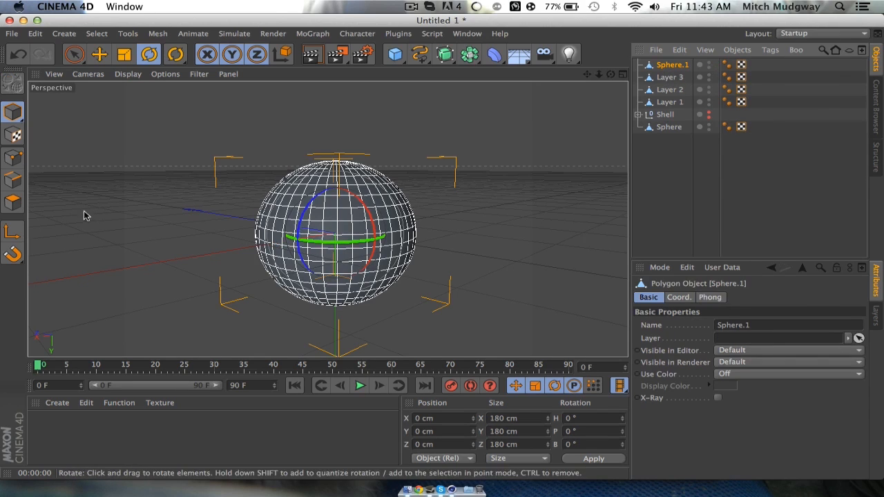
pyautogui.click(13, 201)
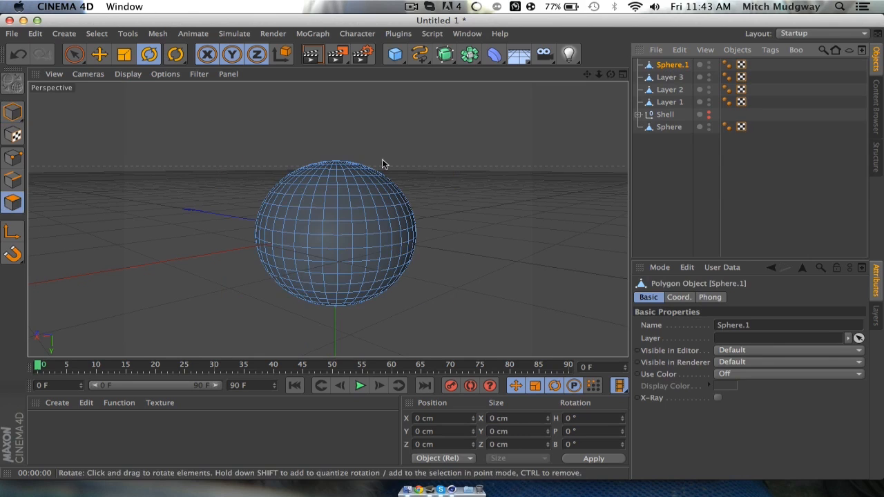
pyautogui.click(97, 34)
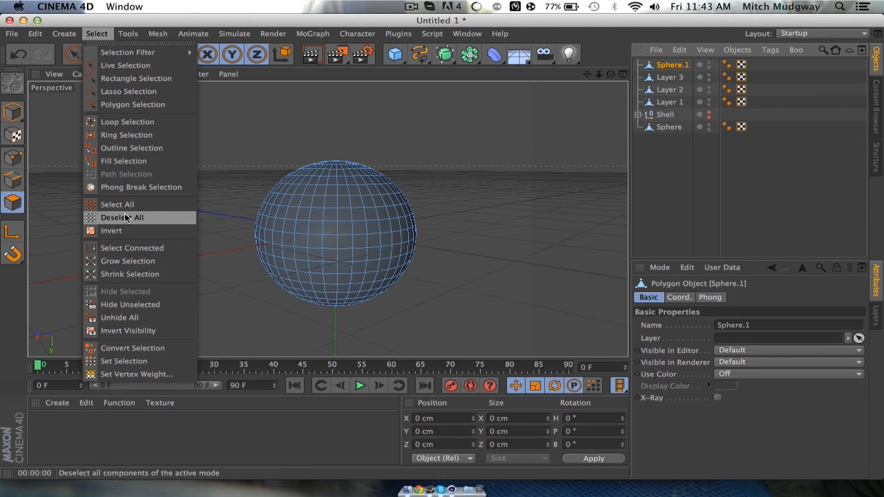
pyautogui.click(113, 135)
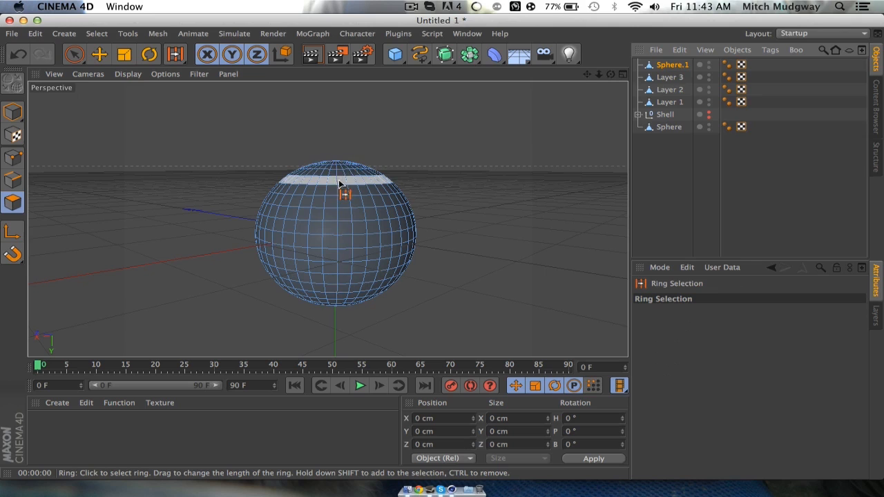
pyautogui.click(351, 181)
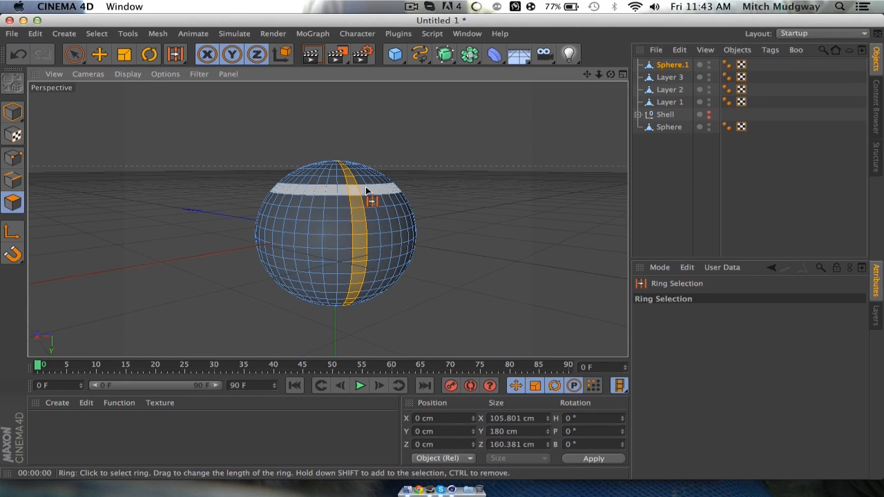
pyautogui.keyDown('shift'); pyautogui.click(369, 207); pyautogui.keyUp('shift')
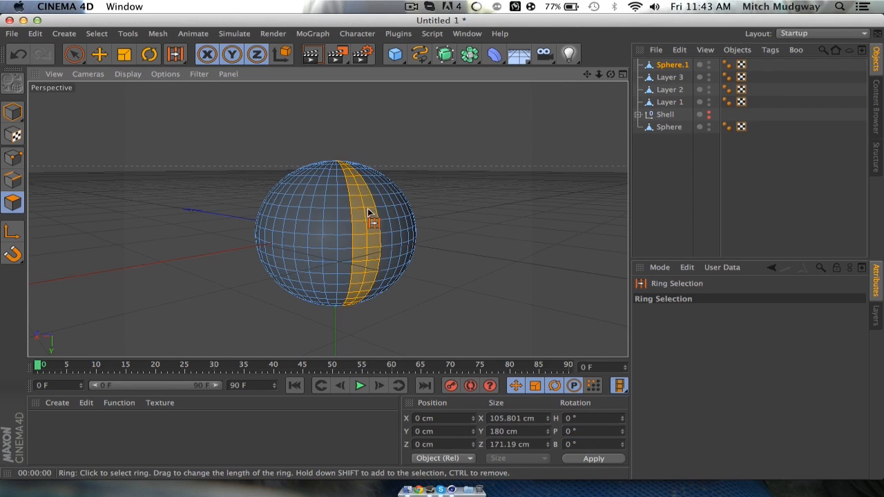
# Add a second pole-to-pole band, two strips wide, to the selection, roughly perpendicular to the first band.
pyautogui.moveTo(611, 74); pyautogui.dragTo(608, 131)
pyautogui.keyDown('alt'); pyautogui.moveTo(327, 219); pyautogui.dragTo(316, 245); pyautogui.keyUp('alt')
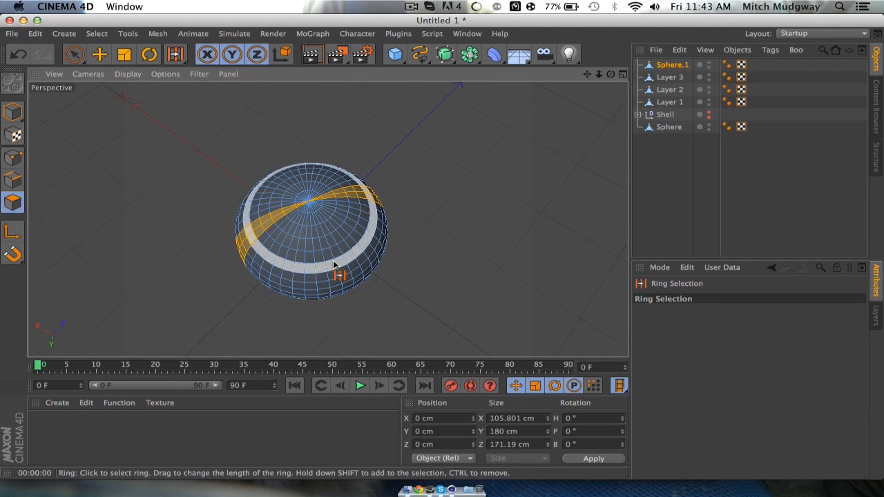
pyautogui.keyDown('shift'); pyautogui.click(340, 258); pyautogui.keyUp('shift')
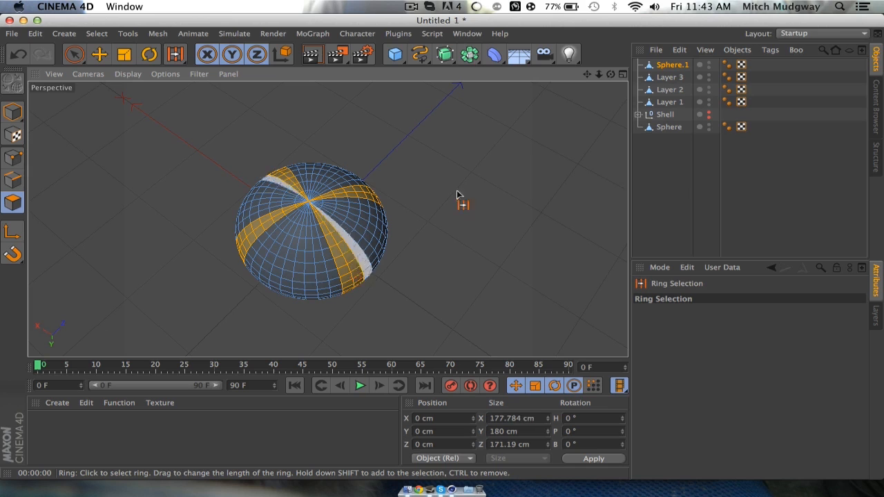
pyautogui.moveTo(611, 74); pyautogui.dragTo(588, 89)
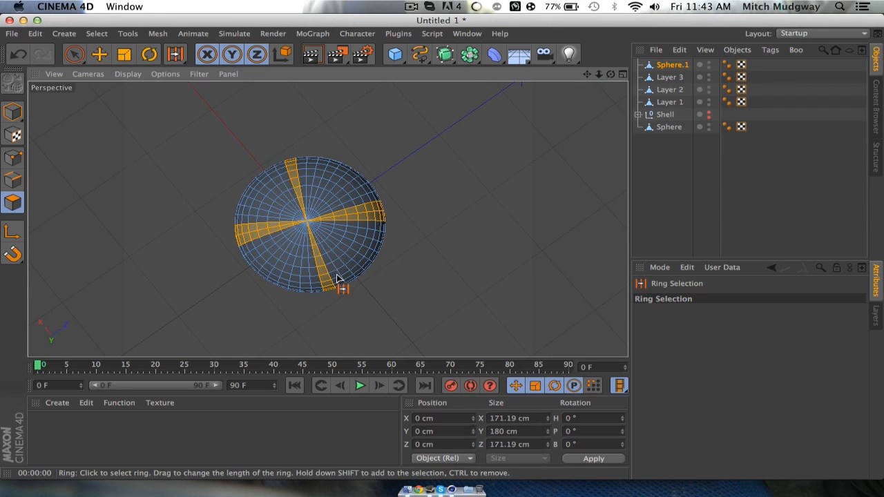
pyautogui.click(313, 286)
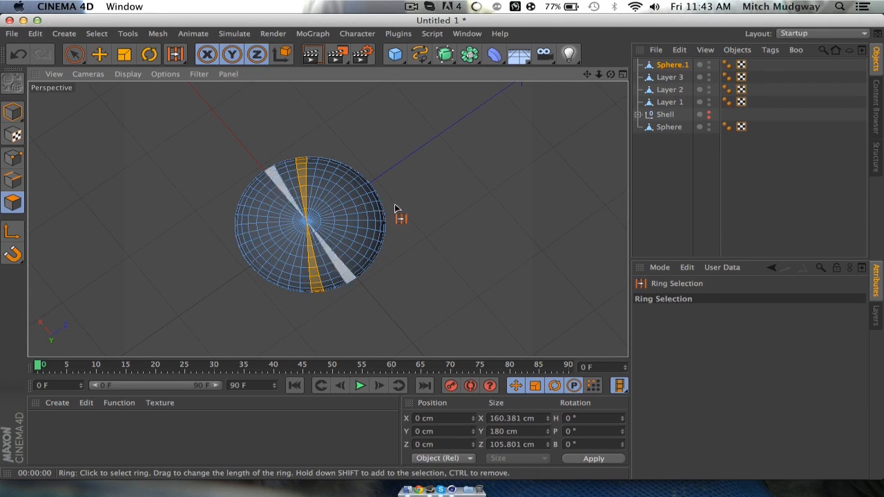
pyautogui.press('super+z')
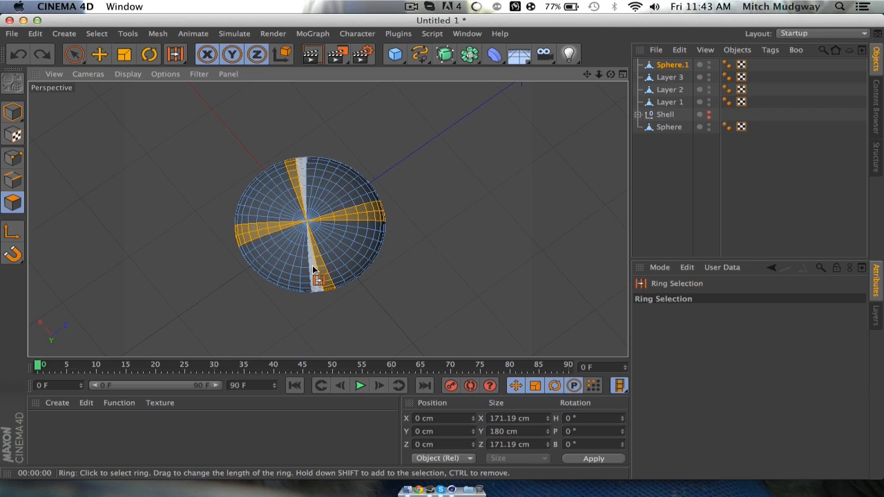
# Add a horizontal band, two polygon rows wide, around the sphere's equator to the selection.
pyautogui.moveTo(610, 74); pyautogui.dragTo(317, 222)
pyautogui.keyDown('shift'); pyautogui.click(315, 223); pyautogui.keyUp('shift')
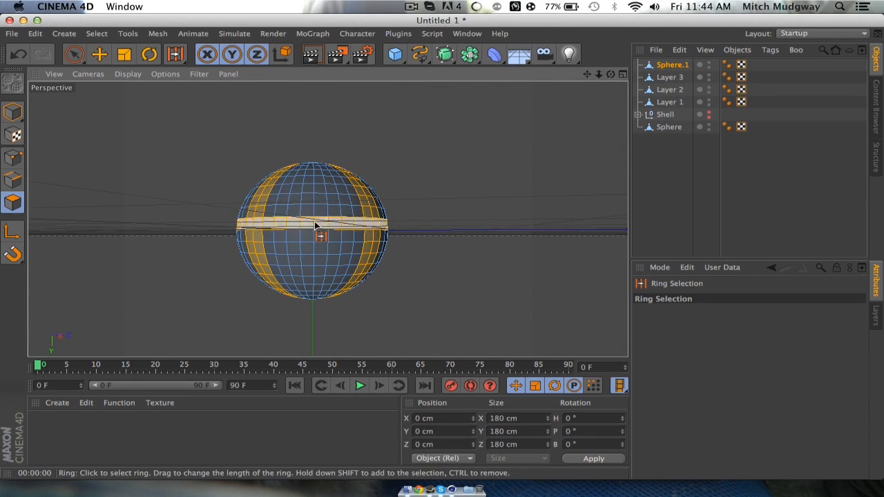
pyautogui.moveTo(610, 74); pyautogui.dragTo(327, 218)
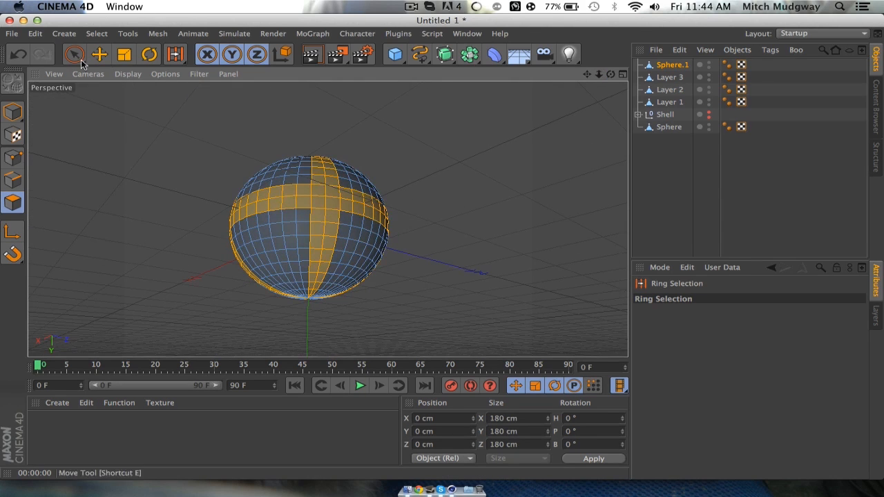
# Invert the polygon selection and delete the rest of the sphere, keeping only the crossed bands.
pyautogui.click(97, 33)
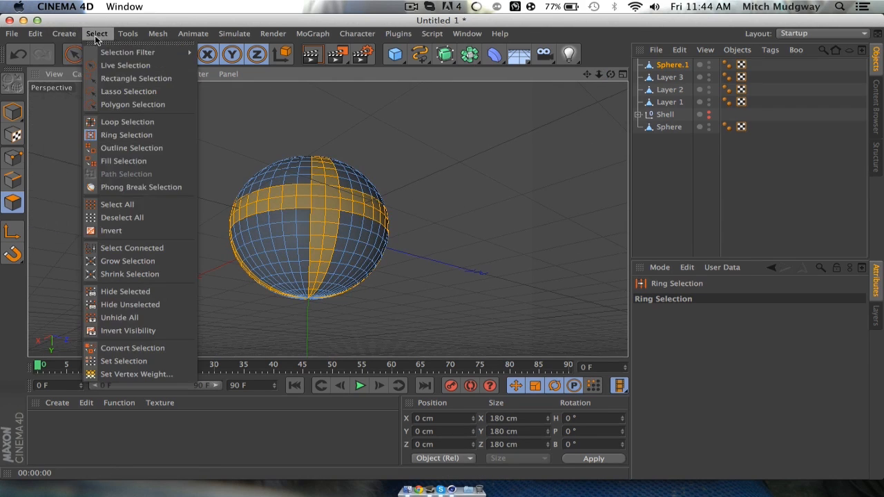
pyautogui.click(120, 230)
pyautogui.press('Delete')
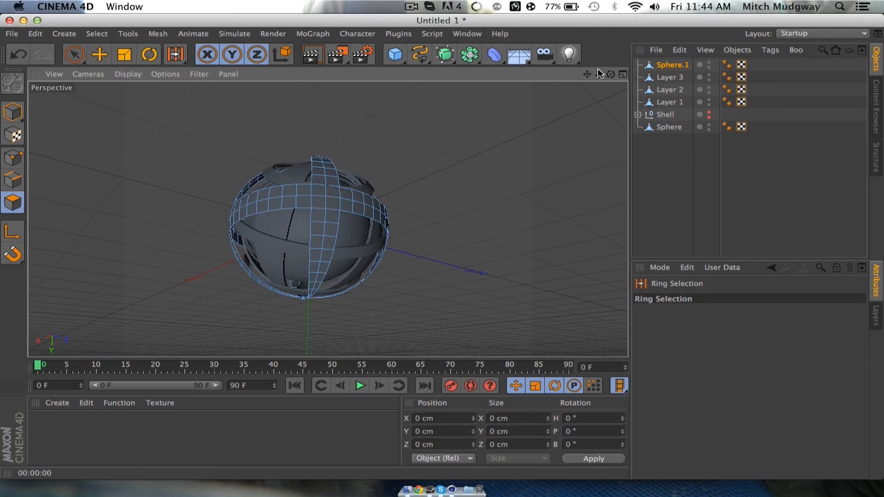
# Select all polygons of the crossed bands on Sphere.1 and extrude them outward by about 3.03 cm.
pyautogui.moveTo(611, 74); pyautogui.dragTo(611, 64)
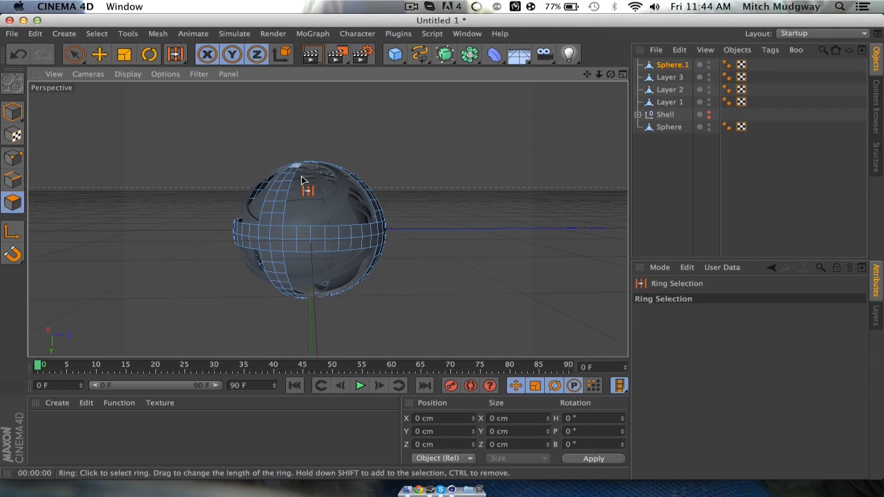
pyautogui.click(299, 247)
pyautogui.keyDown('shift'); pyautogui.click(298, 247); pyautogui.keyUp('shift')
pyautogui.rightClick(301, 239)
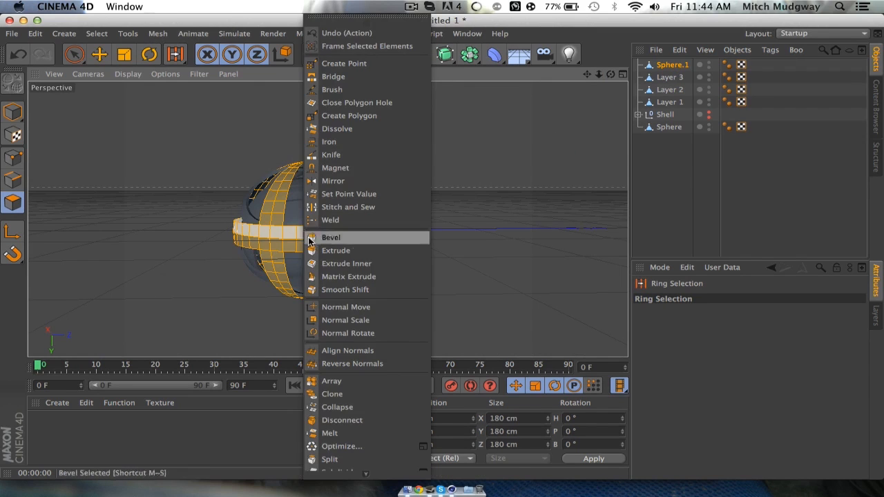
pyautogui.click(339, 251)
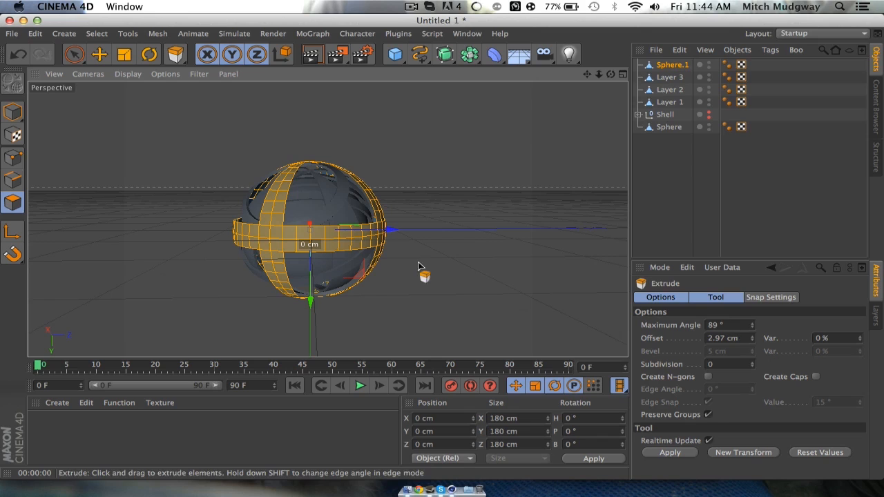
pyautogui.moveTo(354, 241); pyautogui.dragTo(373, 242)
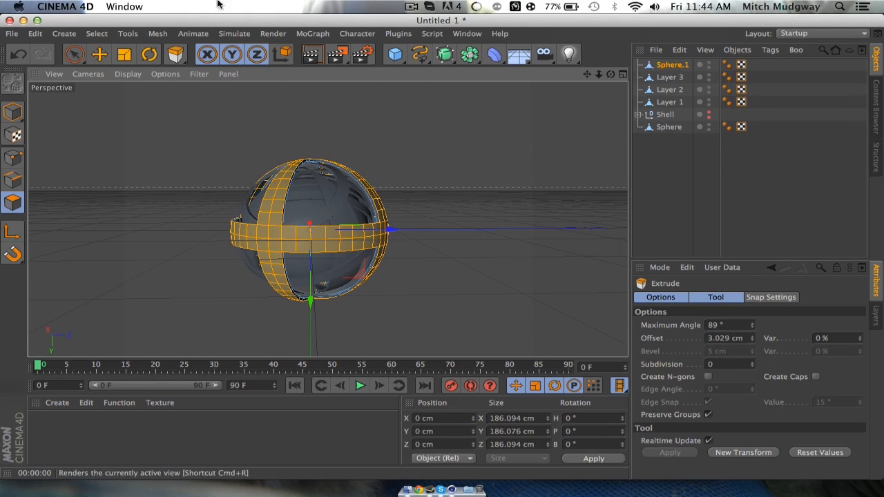
# Return to Model mode, add a HyperNURBS object with Sphere.1 as its child, and preview the render.
pyautogui.click(65, 33)
pyautogui.click(18, 118)
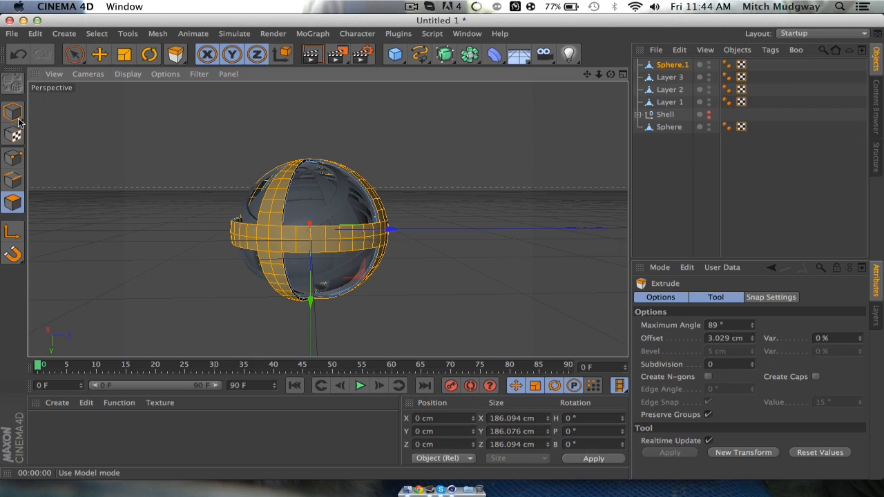
pyautogui.click(19, 119)
pyautogui.click(444, 57)
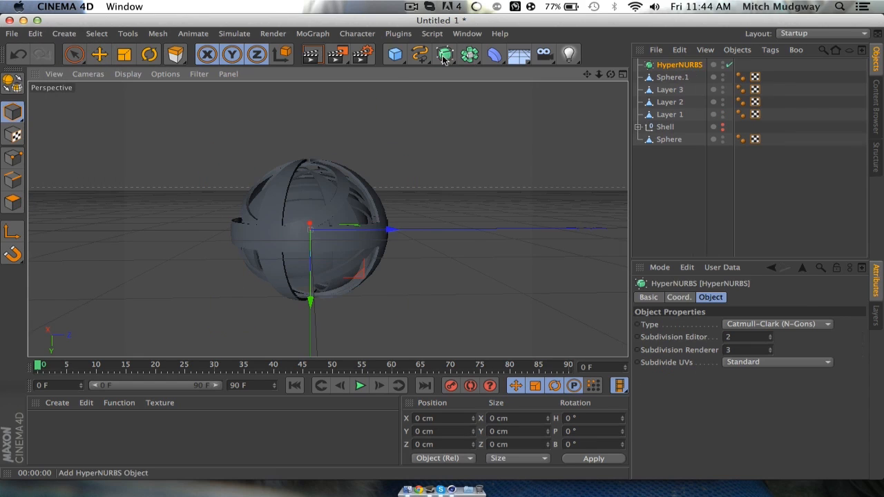
pyautogui.moveTo(679, 78); pyautogui.dragTo(673, 66)
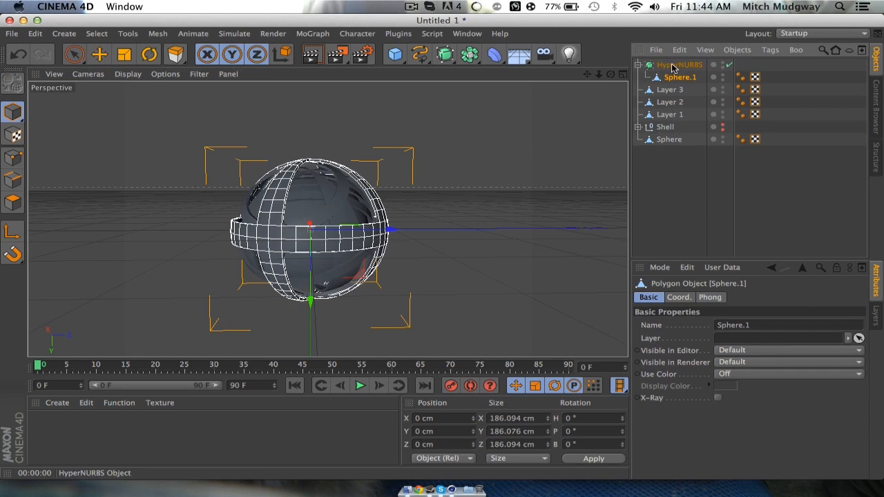
pyautogui.click(311, 57)
pyautogui.moveTo(611, 74)
pyautogui.mouseDown()
pyautogui.moveTo(563, 141)
pyautogui.moveTo(525, 76)
pyautogui.moveTo(607, 104)
pyautogui.moveTo(610, 77)
pyautogui.mouseUp()
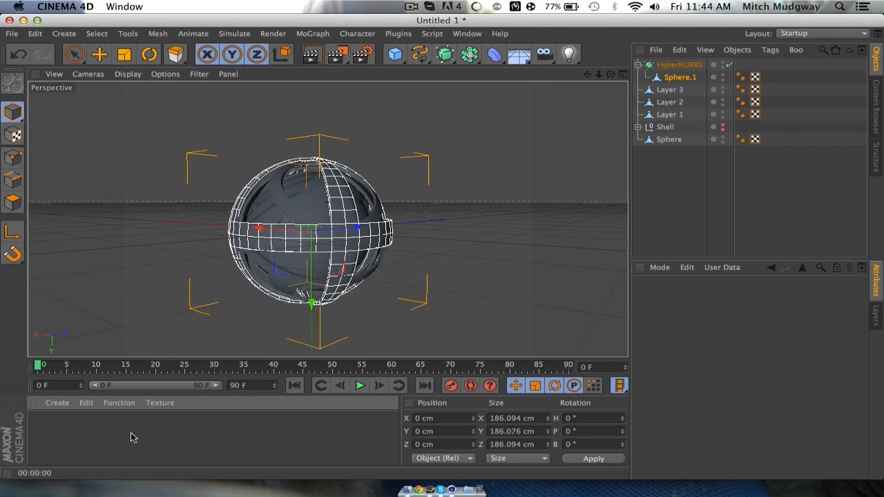
# Create a new material and set its color to bright green, RGB 0, 255, 123.
pyautogui.doubleClick(58, 435)
pyautogui.doubleClick(42, 426)
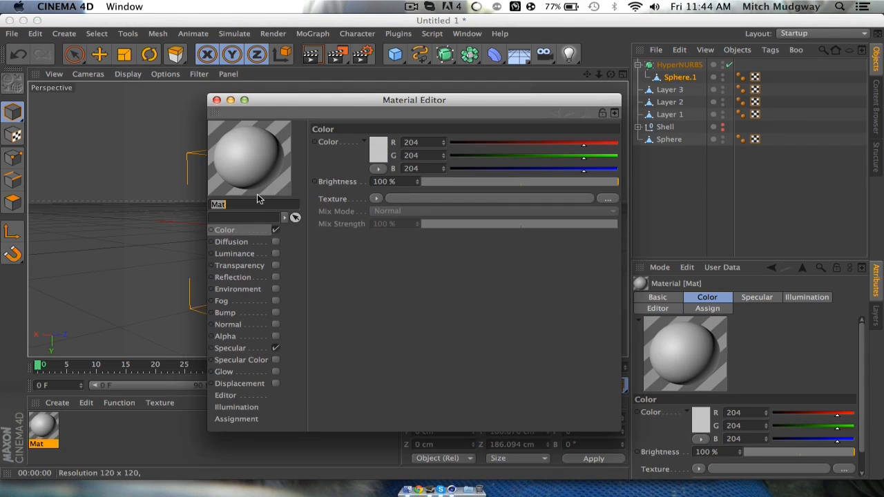
pyautogui.click(240, 230)
pyautogui.click(381, 149)
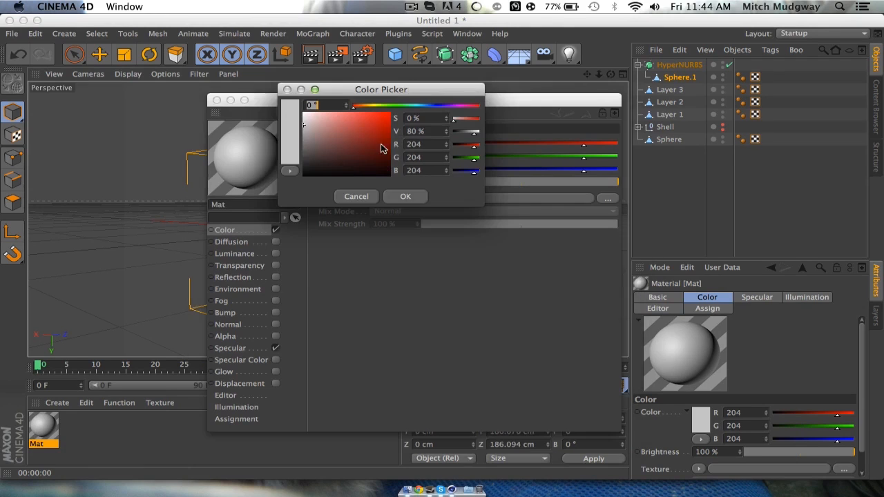
pyautogui.click(406, 108)
pyautogui.moveTo(375, 122); pyautogui.dragTo(394, 109)
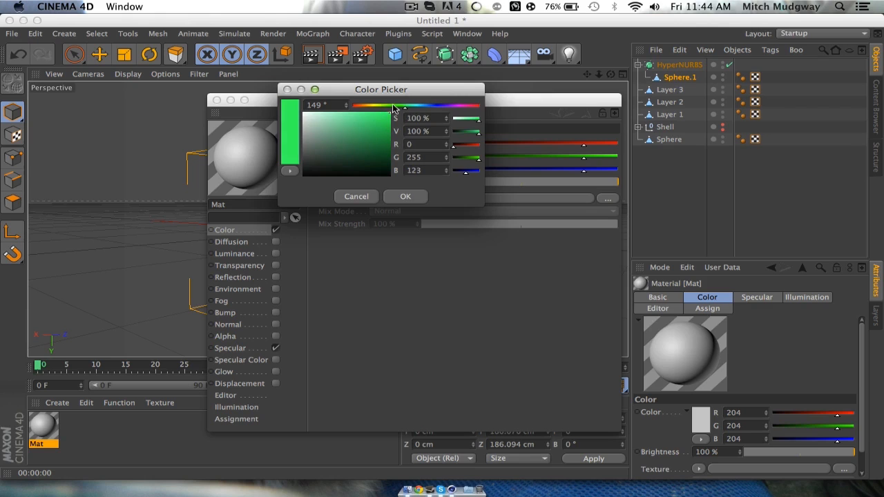
pyautogui.click(405, 196)
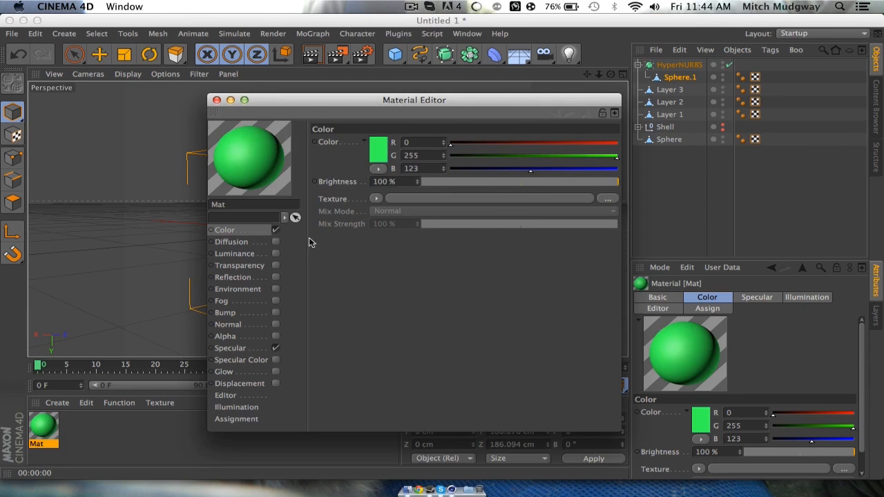
# Enable reflection on the green material with a Fresnel texture, 57% mix strength and 50% brightness.
pyautogui.click(276, 277)
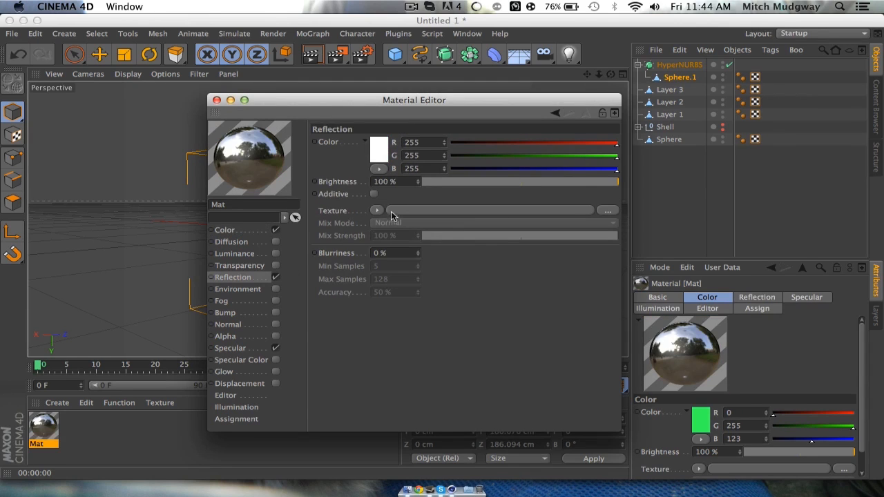
pyautogui.click(373, 210)
pyautogui.click(396, 308)
pyautogui.moveTo(453, 183); pyautogui.dragTo(651, 193)
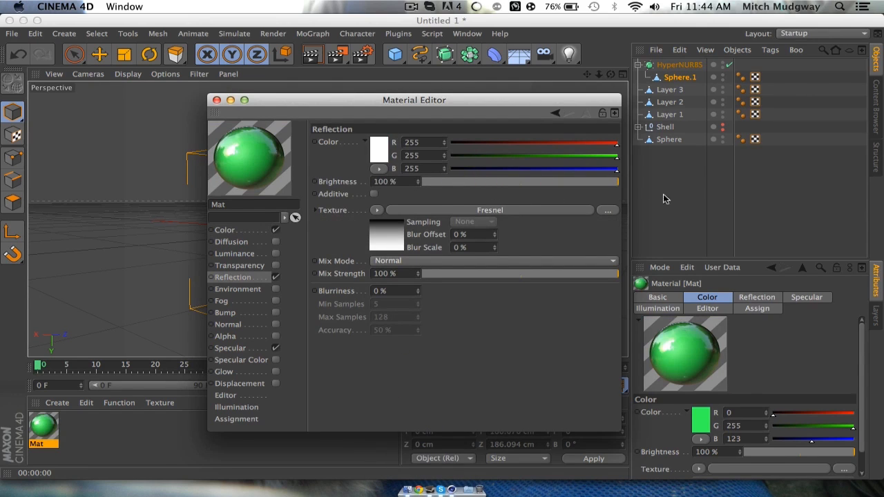
pyautogui.moveTo(571, 278); pyautogui.dragTo(534, 275)
pyautogui.click(517, 184)
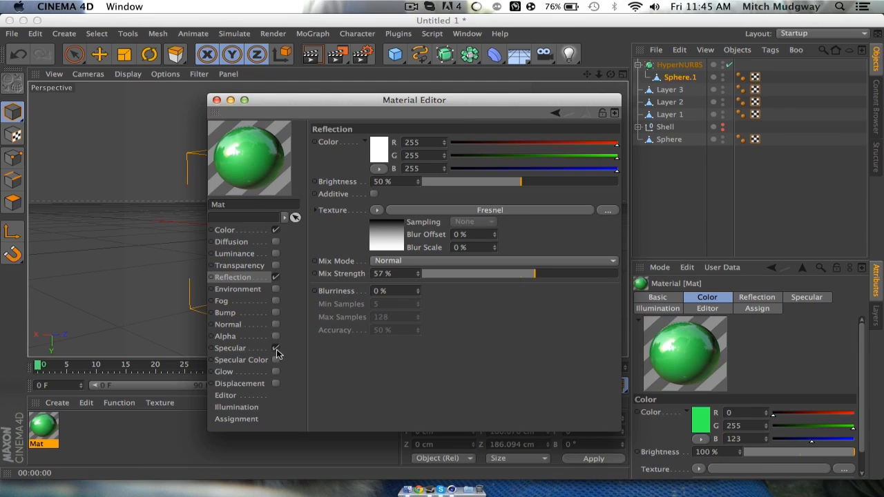
# Enable glow on the green material with 500% inner strength and apply the material to the inner Sphere object.
pyautogui.click(275, 371)
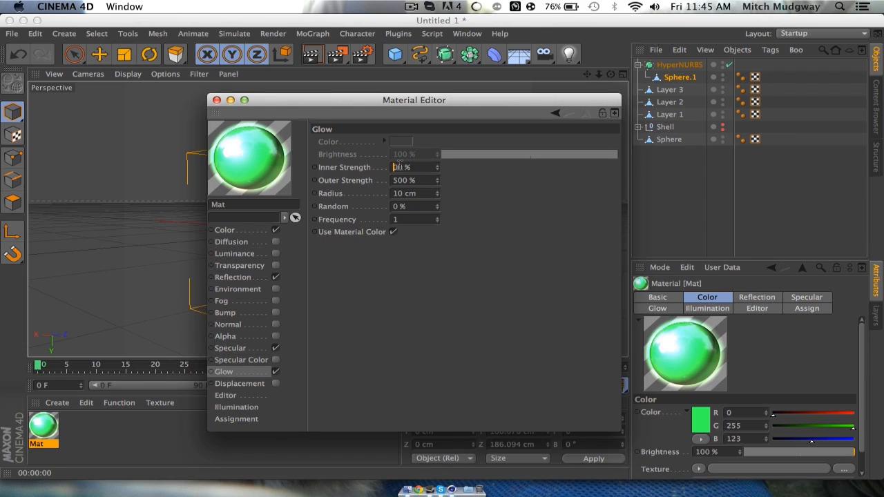
pyautogui.click(400, 180)
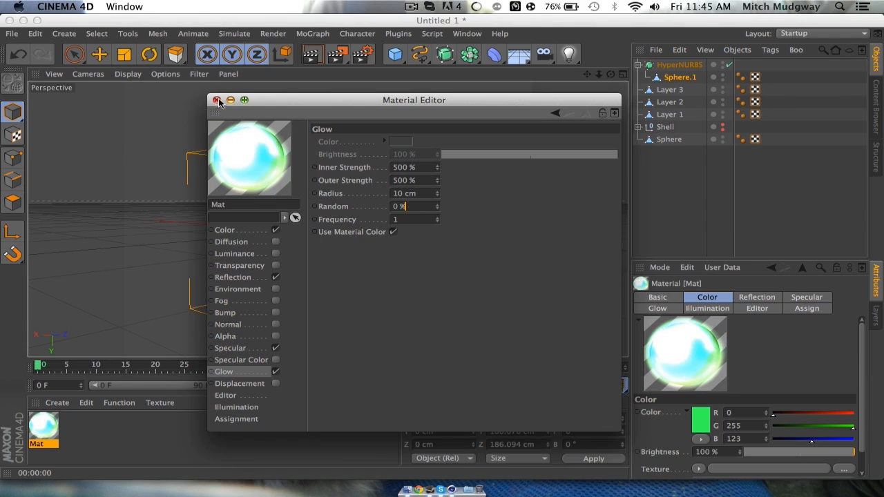
pyautogui.click(217, 100)
pyautogui.moveTo(38, 430); pyautogui.dragTo(672, 140)
pyautogui.click(293, 433)
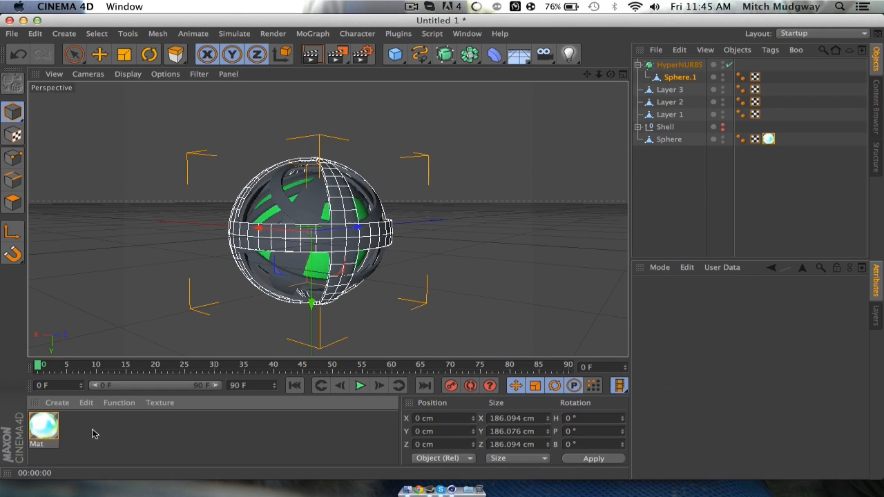
# Create a second material and set its color to dark grey, RGB 86, 86, 86.
pyautogui.doubleClick(82, 435)
pyautogui.doubleClick(43, 427)
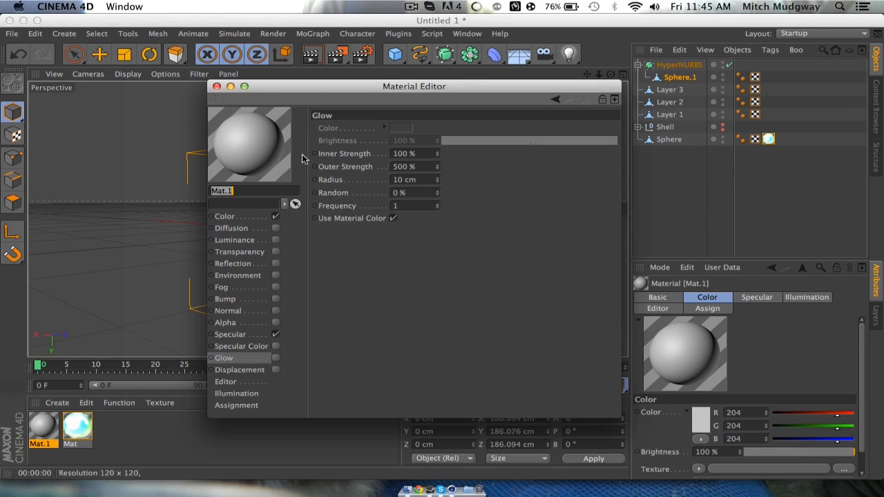
pyautogui.click(249, 216)
pyautogui.click(382, 141)
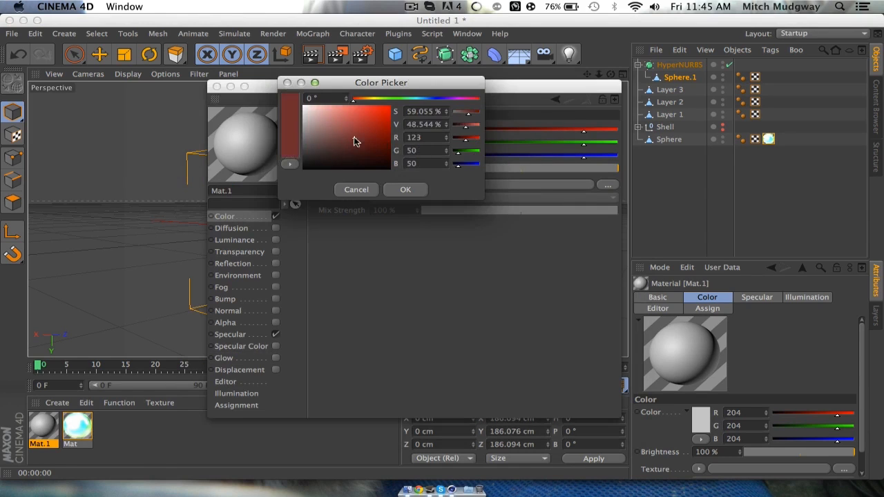
pyautogui.moveTo(263, 154); pyautogui.dragTo(257, 151)
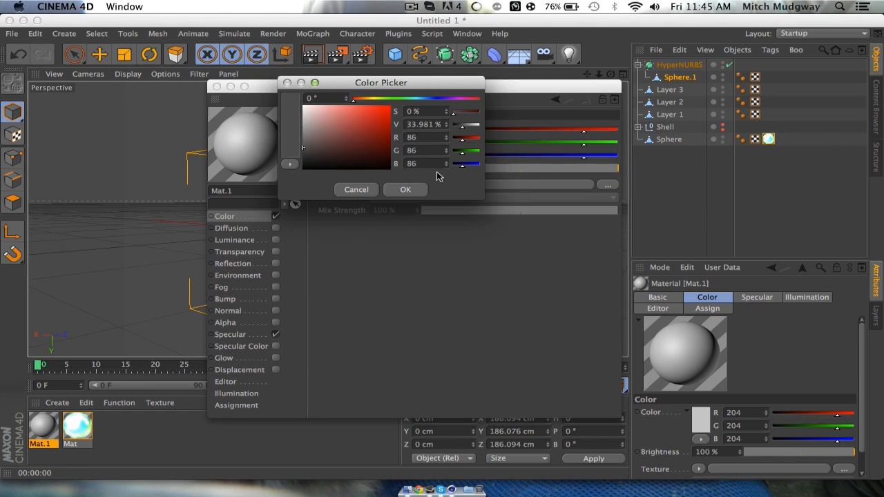
pyautogui.click(405, 190)
# Give the dark grey material a Fresnel reflection at 49% brightness and 46% mix strength, and apply it to Layer 1.
pyautogui.click(252, 263)
pyautogui.click(275, 263)
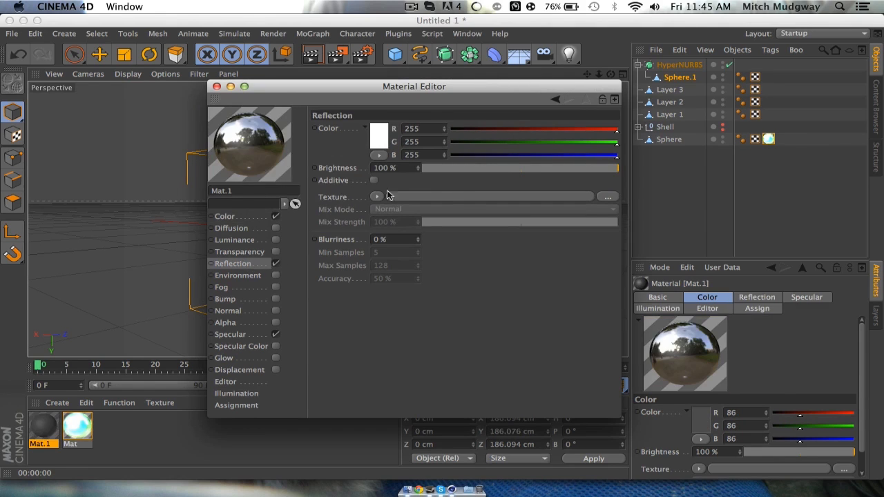
pyautogui.moveTo(454, 168); pyautogui.dragTo(519, 168)
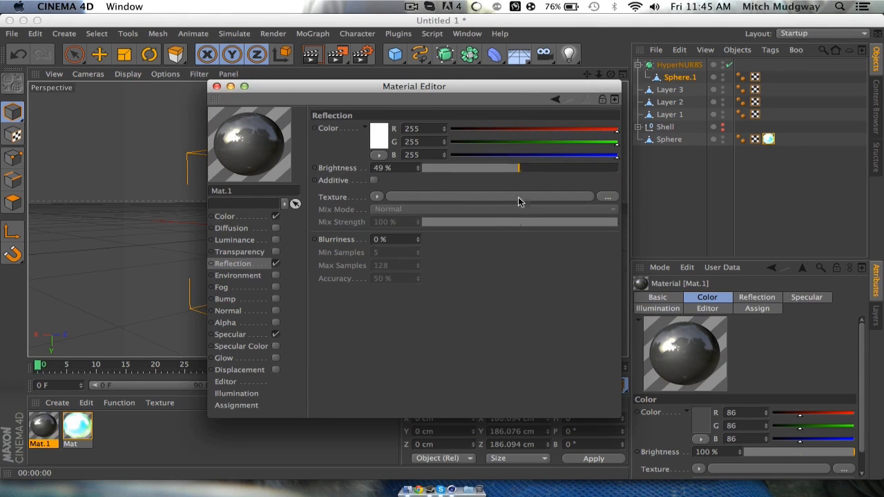
pyautogui.click(376, 197)
pyautogui.click(388, 306)
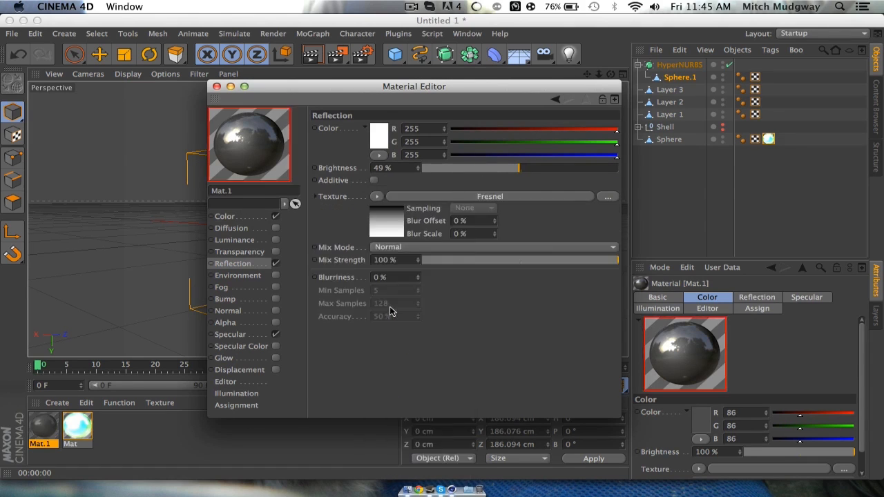
pyautogui.click(513, 259)
pyautogui.click(217, 87)
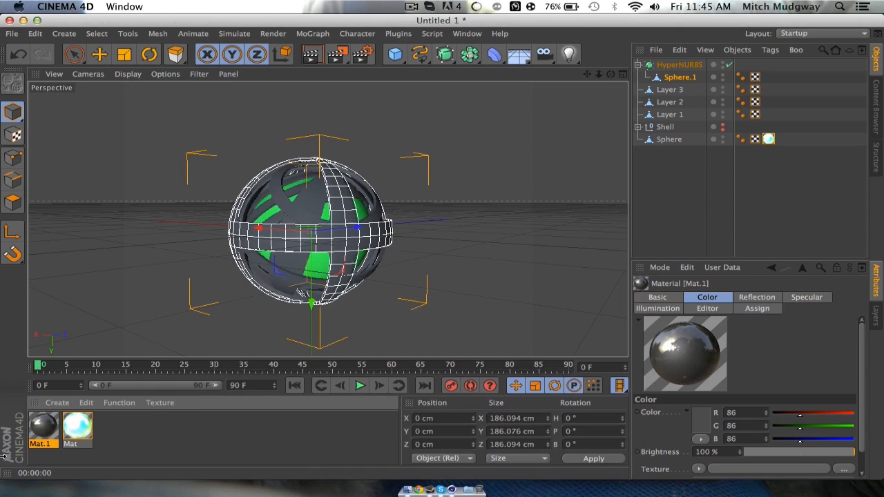
pyautogui.moveTo(45, 428); pyautogui.dragTo(668, 116)
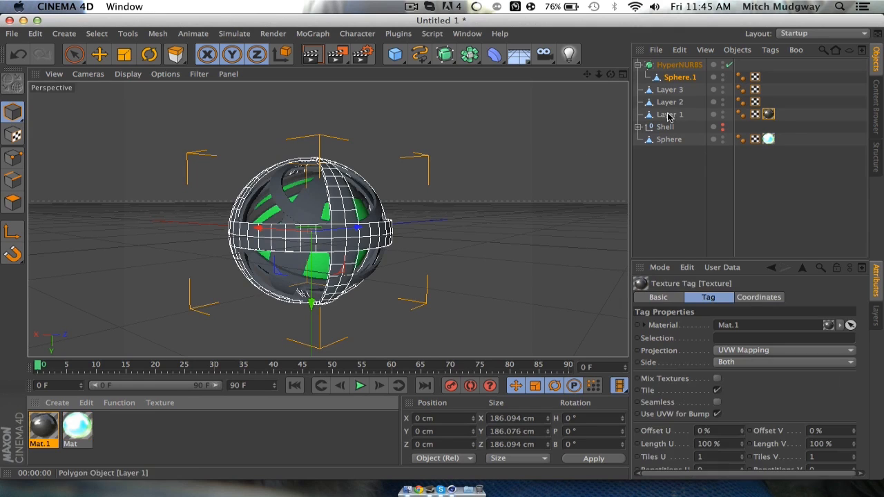
# Duplicate the dark grey material.
pyautogui.click(43, 431)
pyautogui.press('super+c')
pyautogui.press('super+v')
# Set the copied material's color to RGB 118, 118, 118 and apply it to Layer 2.
pyautogui.doubleClick(43, 428)
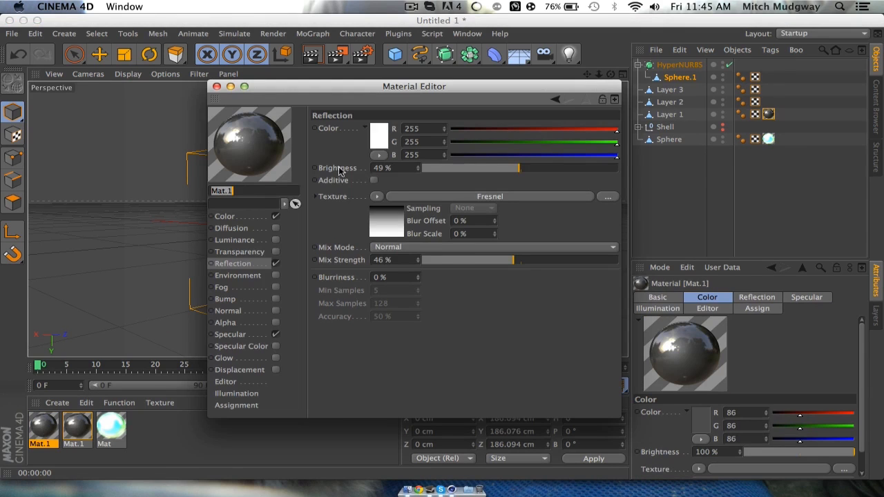
pyautogui.click(236, 217)
pyautogui.click(380, 135)
pyautogui.moveTo(340, 152); pyautogui.dragTo(285, 141)
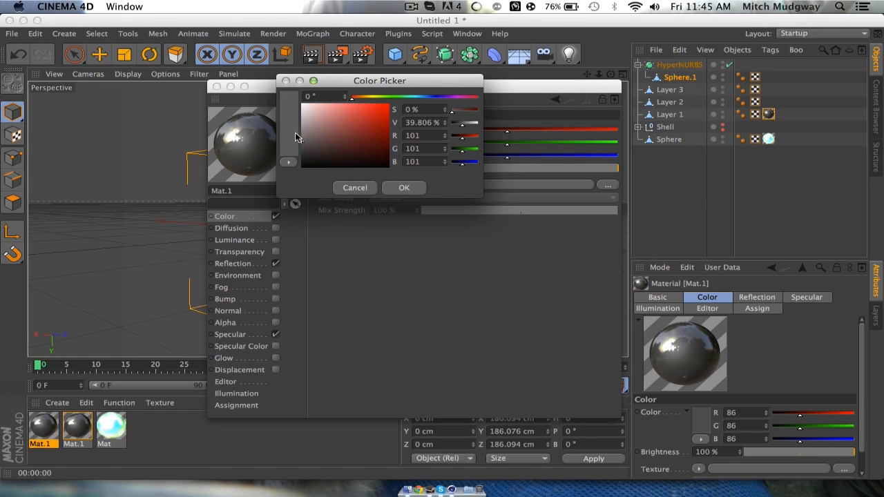
pyautogui.moveTo(299, 137); pyautogui.dragTo(292, 140)
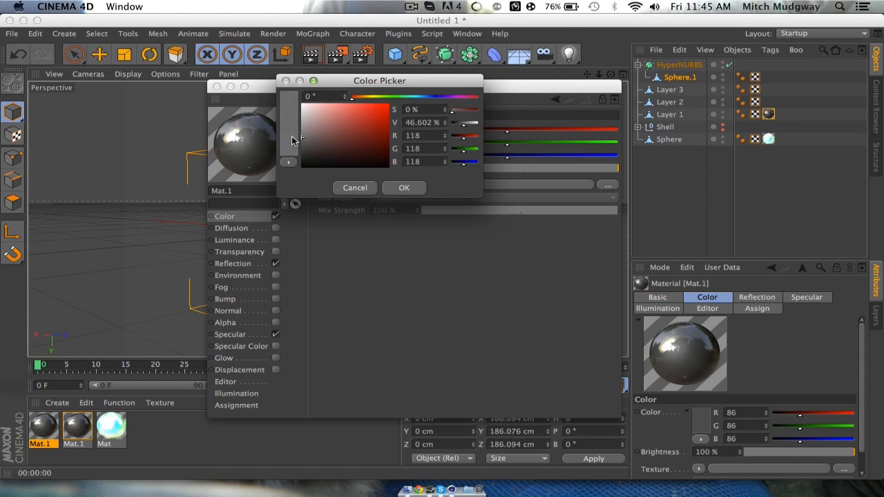
pyautogui.click(398, 188)
pyautogui.click(217, 86)
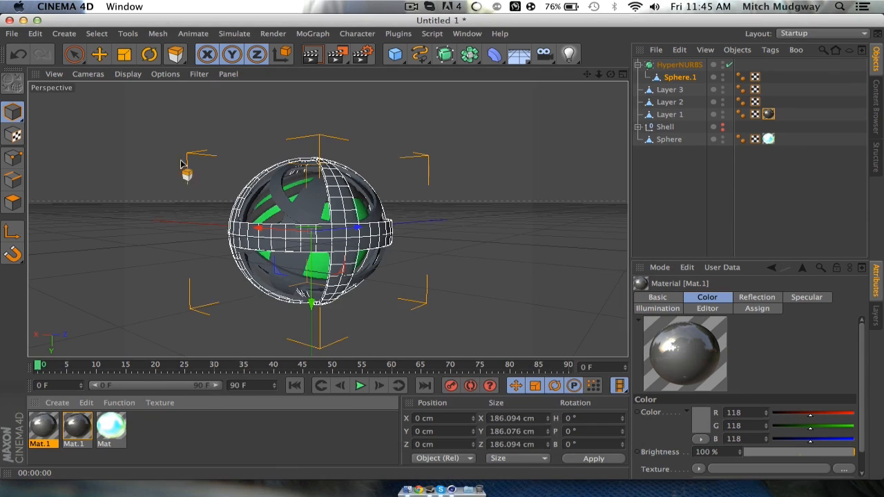
pyautogui.moveTo(40, 426); pyautogui.dragTo(673, 105)
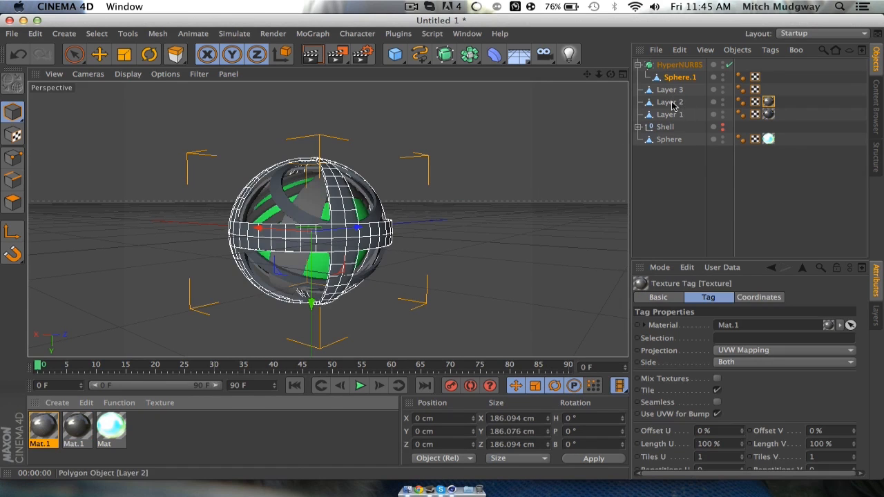
# Duplicate the medium grey material used on Layer 2.
pyautogui.click(47, 428)
pyautogui.press('super+c')
pyautogui.press('super+v')
# Lighten the newest material copy to RGB 175, 175, 175 and apply it to Layer 3.
pyautogui.doubleClick(47, 428)
pyautogui.click(380, 137)
pyautogui.moveTo(357, 139); pyautogui.dragTo(271, 125)
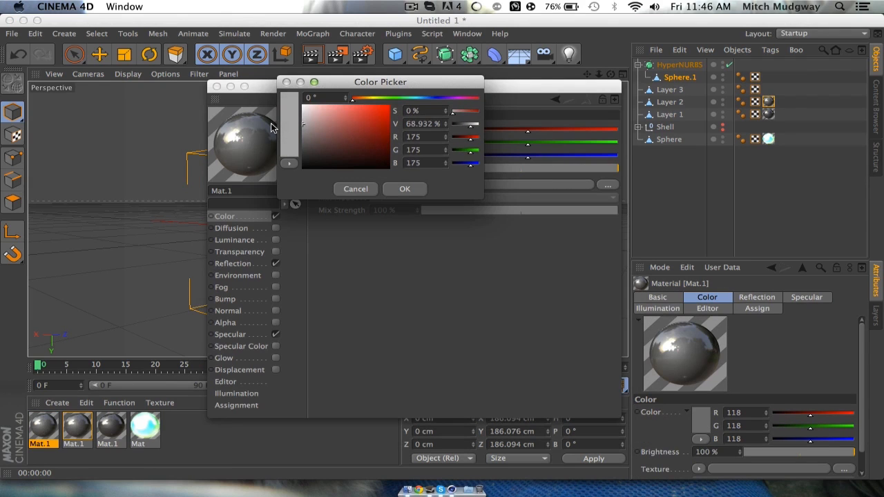
pyautogui.click(411, 192)
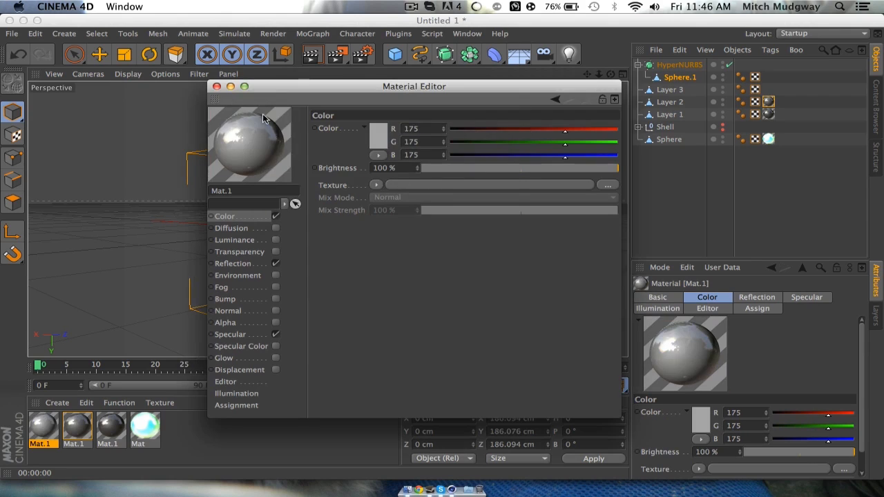
pyautogui.click(214, 87)
pyautogui.moveTo(685, 90)
pyautogui.mouseDown()
pyautogui.moveTo(680, 65)
pyautogui.moveTo(684, 87)
pyautogui.moveTo(674, 90)
pyautogui.mouseUp()
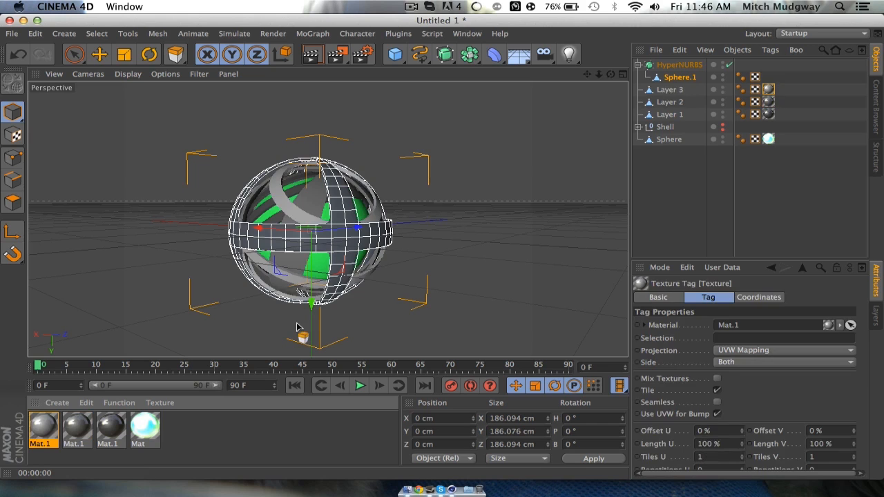
# Duplicate the light grey material used on Layer 3.
pyautogui.click(48, 430)
pyautogui.press('super+c')
pyautogui.press('super+v')
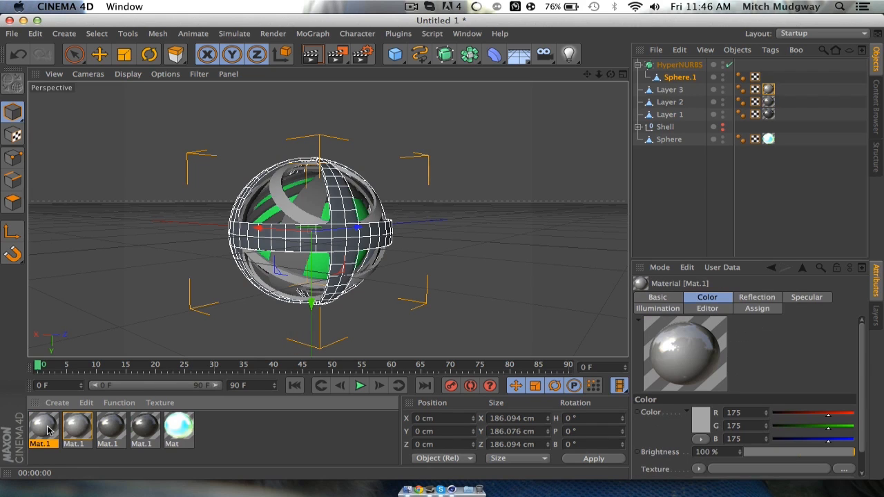
# Lighten the newest material copy to RGB 207, 207, 207, apply it to Sphere.1 under the HyperNURBS, and render the view.
pyautogui.doubleClick(48, 430)
pyautogui.click(376, 141)
pyautogui.moveTo(334, 133); pyautogui.dragTo(275, 121)
pyautogui.click(402, 193)
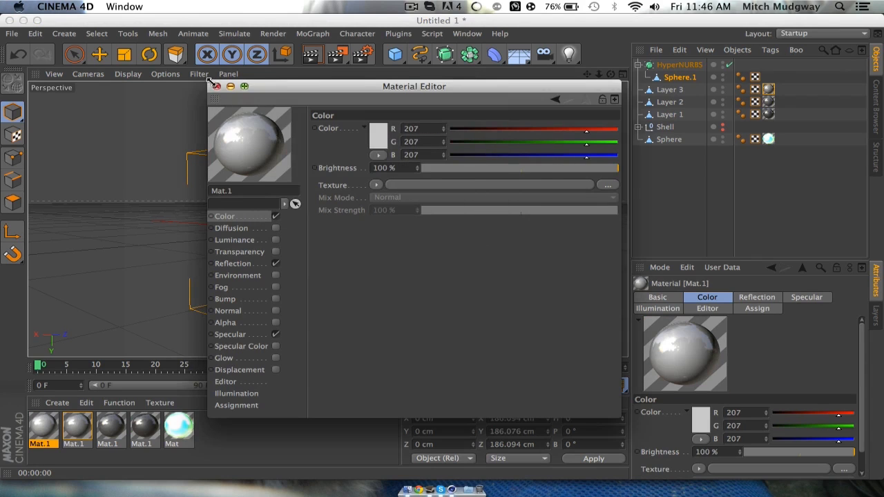
pyautogui.click(217, 86)
pyautogui.moveTo(200, 342); pyautogui.dragTo(682, 80)
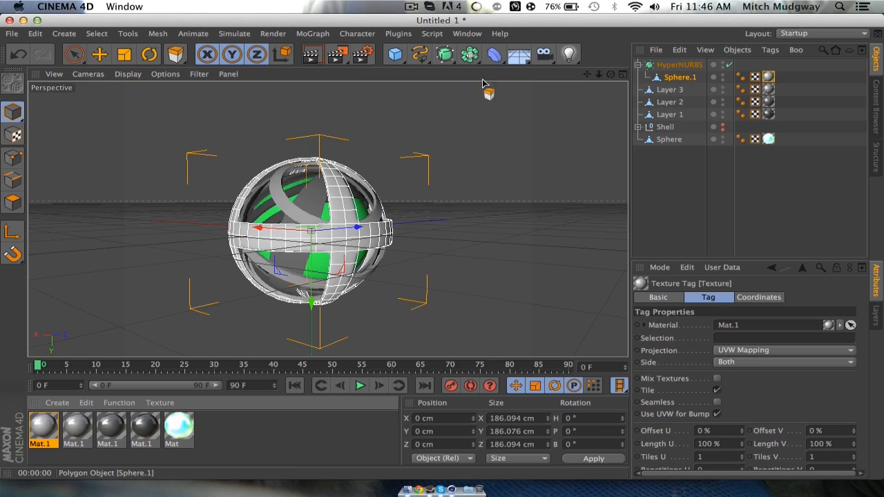
pyautogui.click(312, 56)
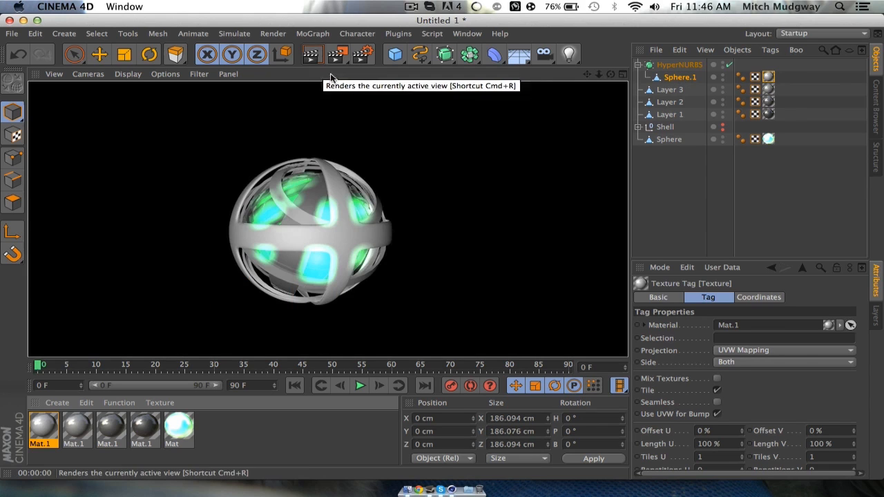
# Add an Ambient Occlusion render effect with 150 cm maximum ray length and 45% contrast, and render the view.
pyautogui.click(363, 54)
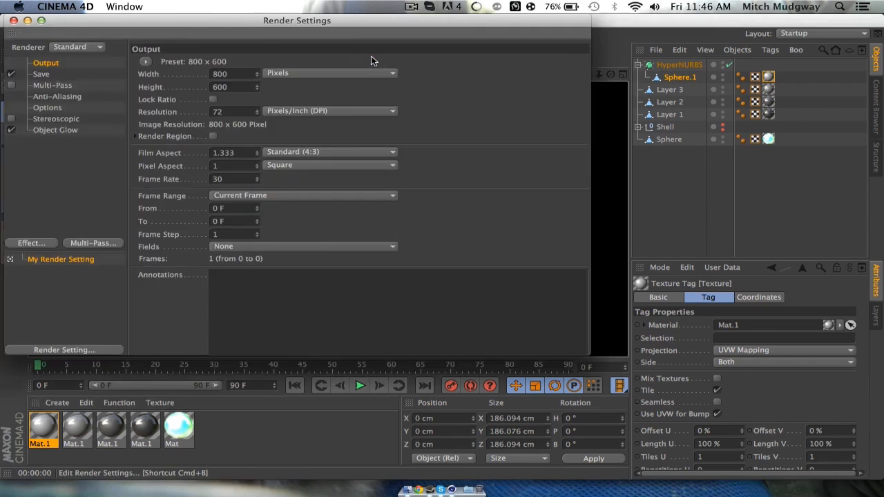
pyautogui.click(36, 242)
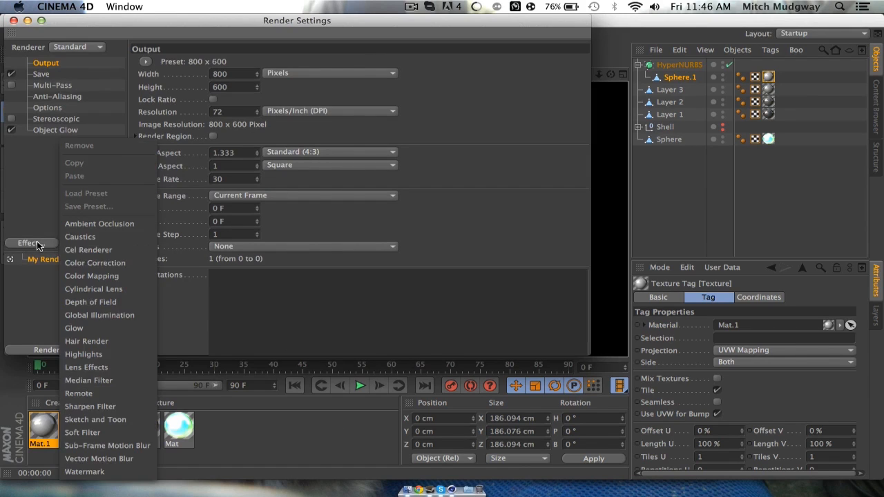
pyautogui.click(126, 228)
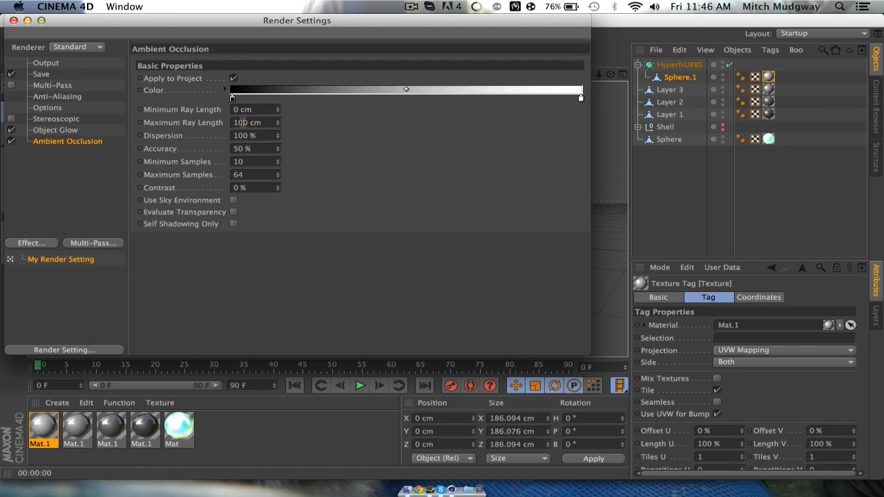
pyautogui.press('Return')
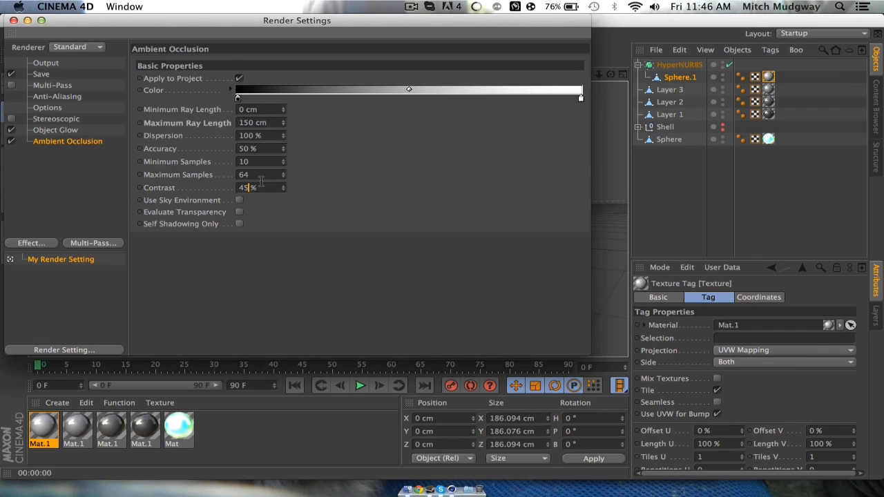
pyautogui.click(15, 20)
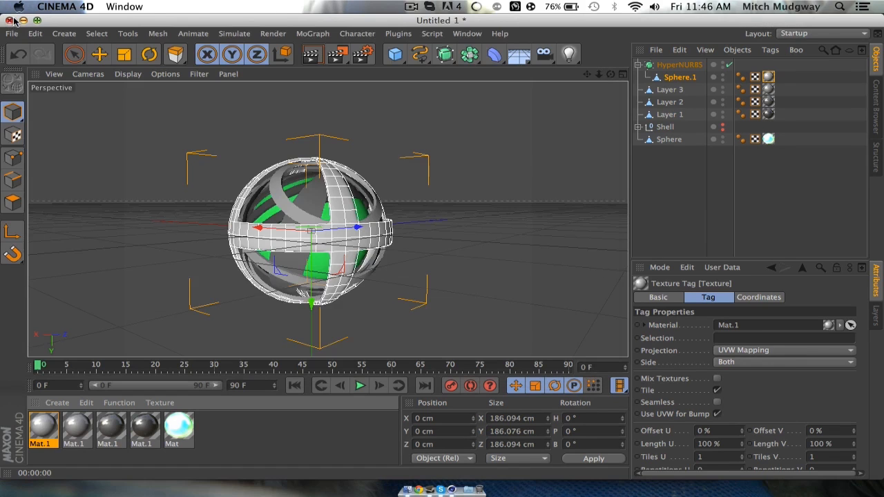
pyautogui.click(311, 55)
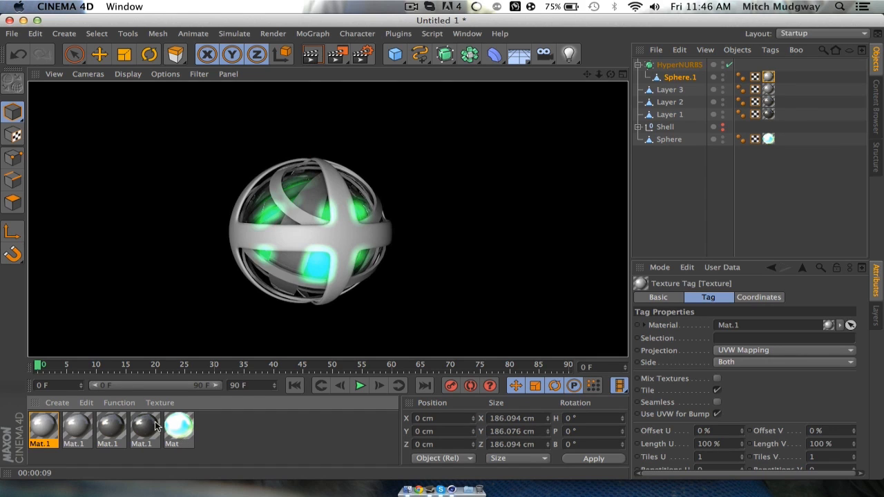
# Set the green core material's glow to 400% inner strength and 100% outer strength, and render the view.
pyautogui.doubleClick(179, 426)
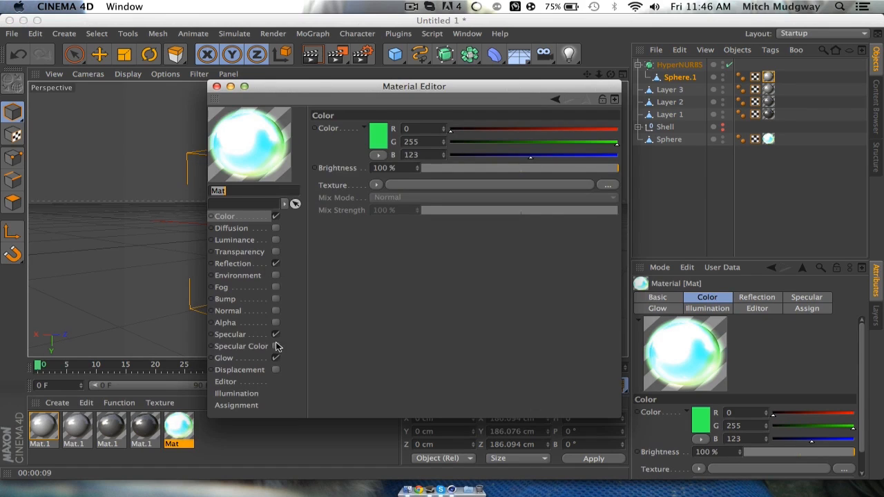
pyautogui.click(224, 358)
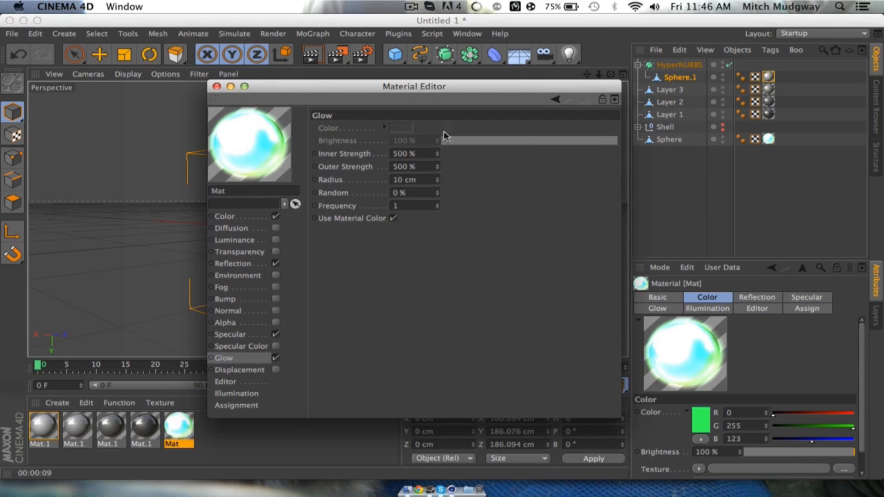
pyautogui.click(409, 192)
pyautogui.click(412, 192)
pyautogui.click(218, 87)
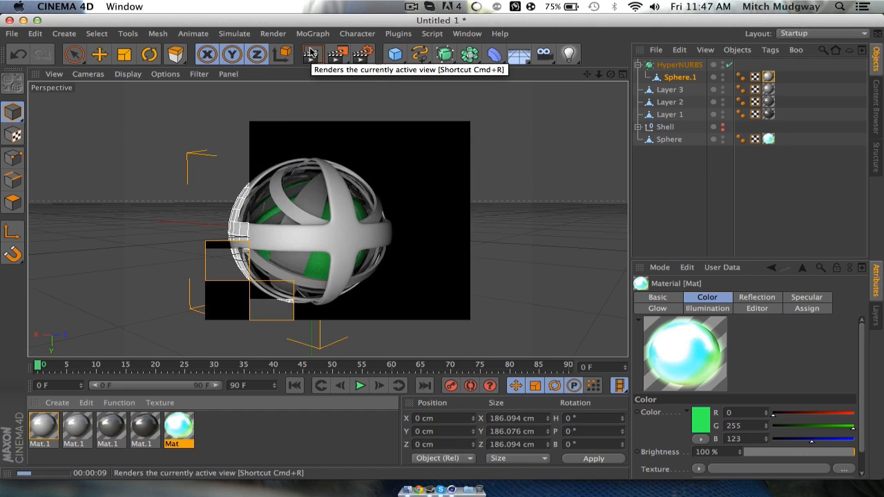
# Lower the green core material's inner glow strength further and render the view again.
pyautogui.doubleClick(188, 428)
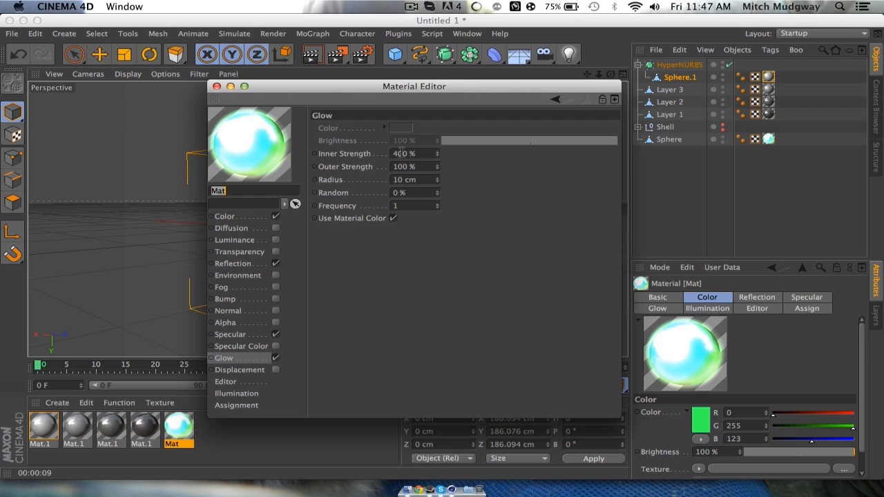
pyautogui.click(415, 192)
pyautogui.click(216, 86)
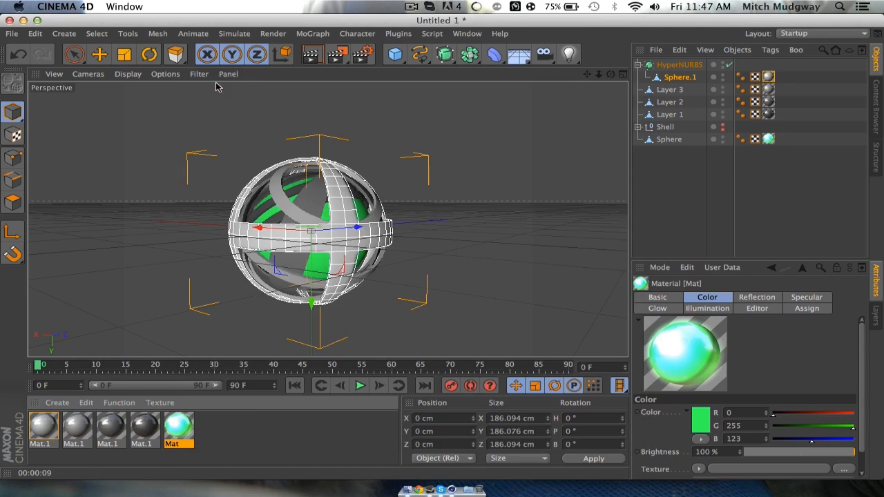
pyautogui.click(315, 54)
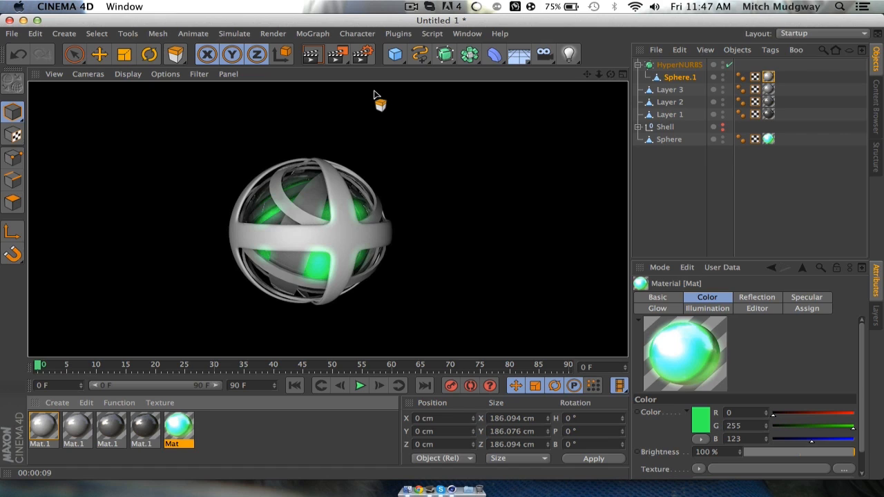
pyautogui.click(673, 142)
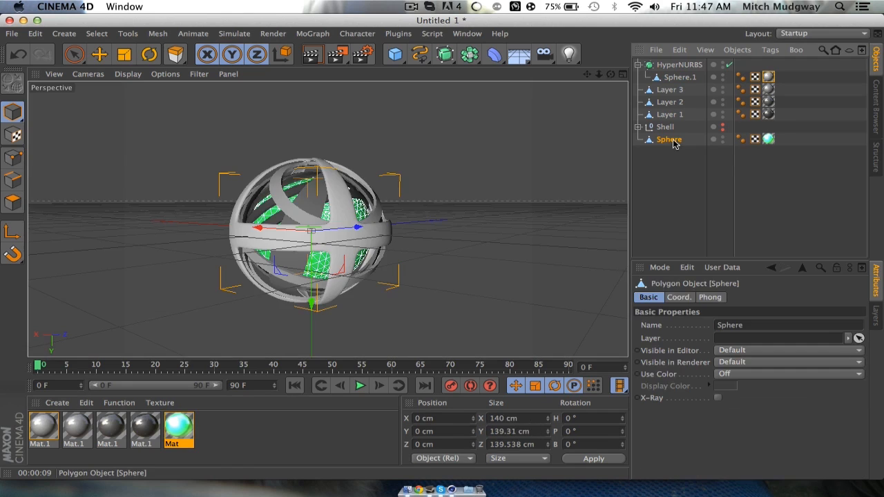
pyautogui.doubleClick(722, 138)
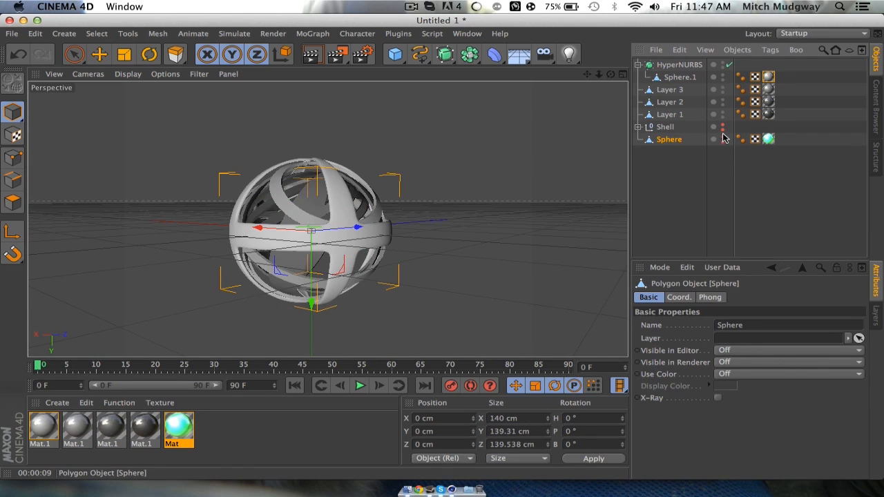
pyautogui.click(722, 135)
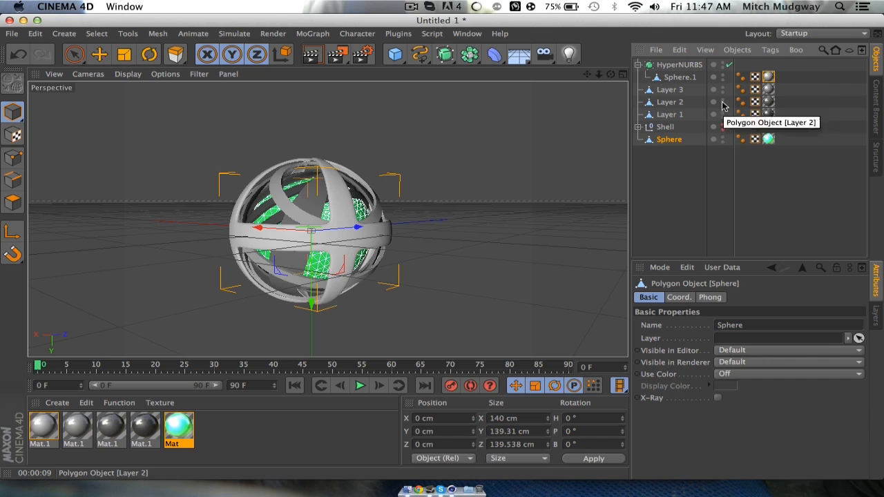
# Make the Shell group visible, expand its list of pieces, and collapse the HyperNURBS hierarchy.
pyautogui.click(723, 126)
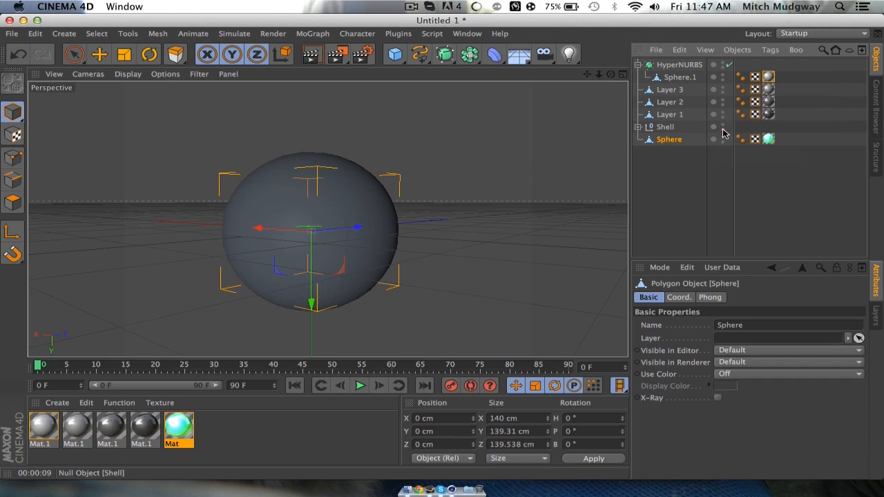
pyautogui.click(638, 127)
pyautogui.click(638, 65)
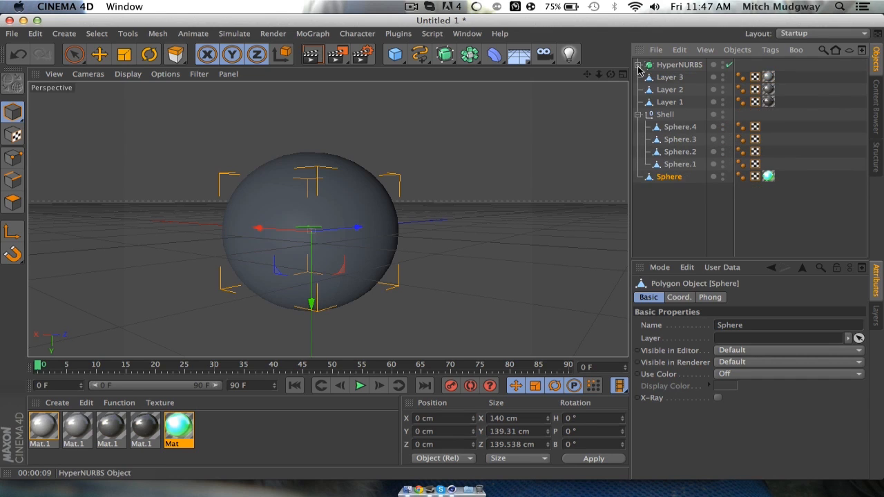
# Hide the Sphere.4 shell piece to inspect the layers behind it, and show it again.
pyautogui.click(675, 128)
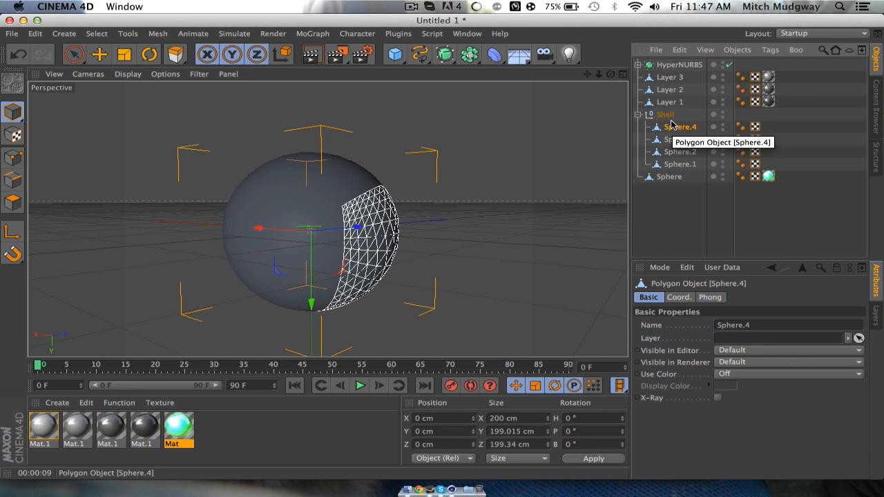
pyautogui.click(723, 126)
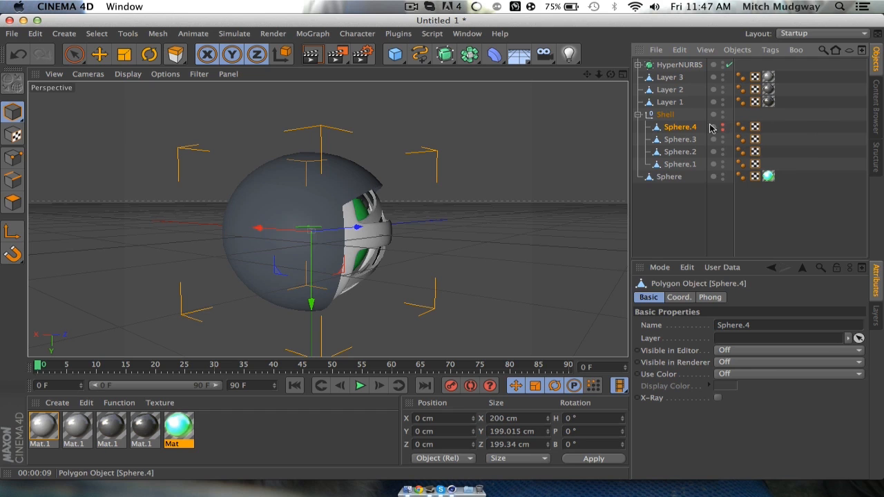
pyautogui.moveTo(610, 74); pyautogui.dragTo(587, 100)
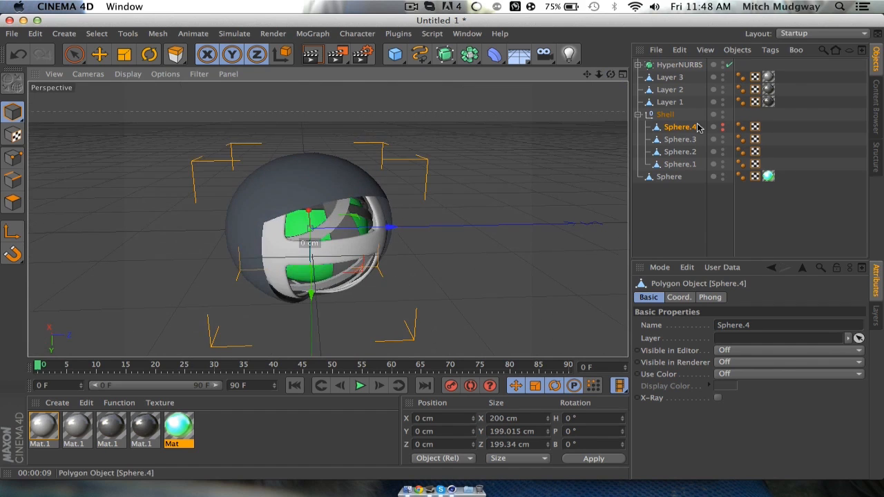
pyautogui.click(723, 125)
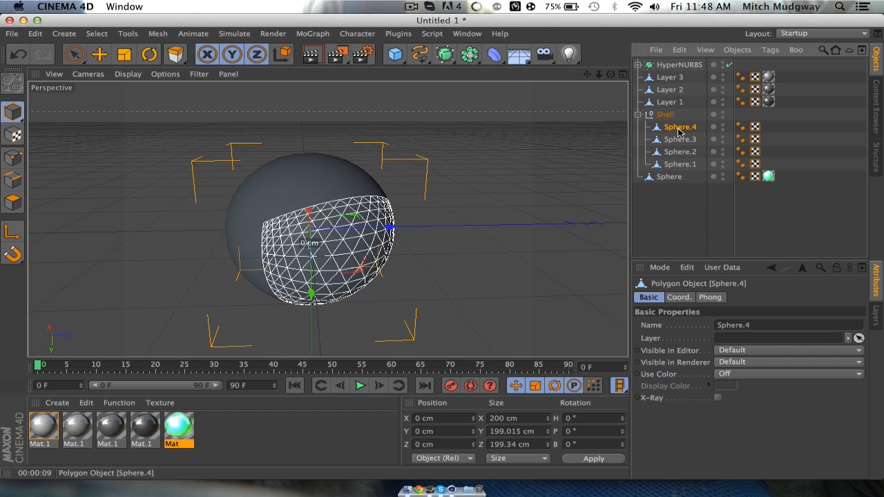
# Extrude all polygons of the Sphere.1 shell piece outward by about 3.4 cm.
pyautogui.click(680, 166)
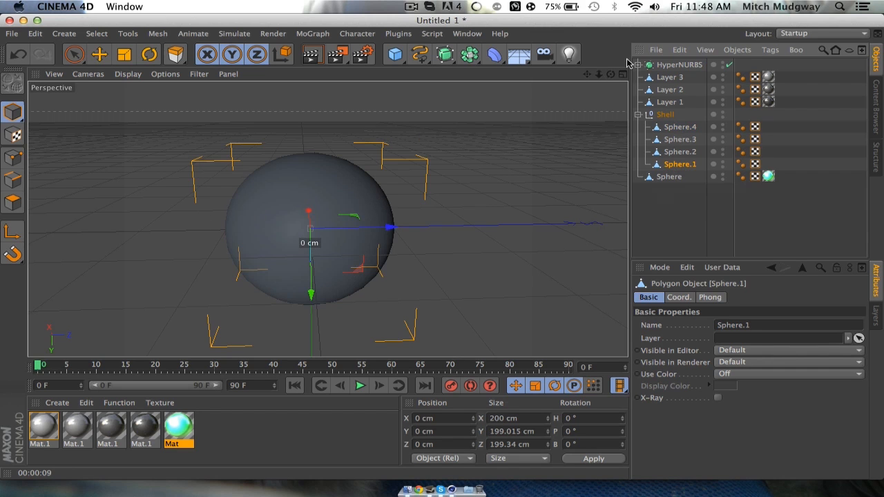
pyautogui.moveTo(611, 75); pyautogui.dragTo(611, 75)
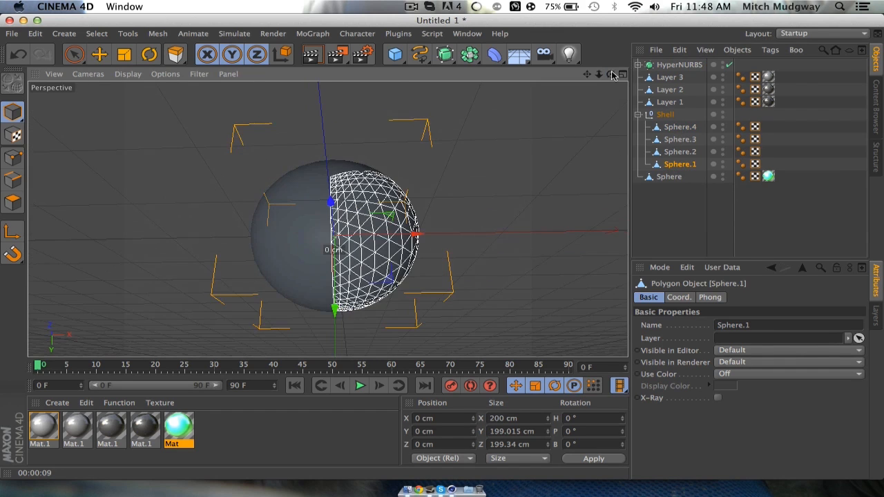
pyautogui.click(13, 203)
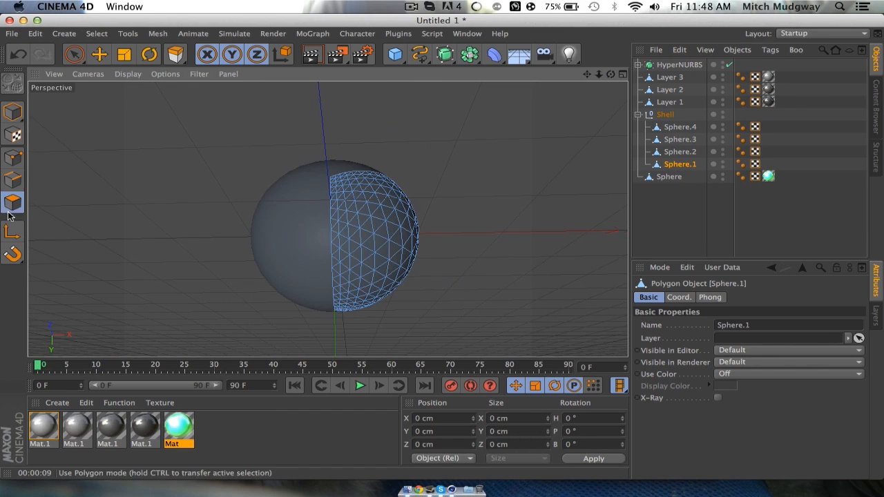
pyautogui.click(119, 34)
pyautogui.moveTo(97, 34)
pyautogui.click(128, 201)
pyautogui.press('d')
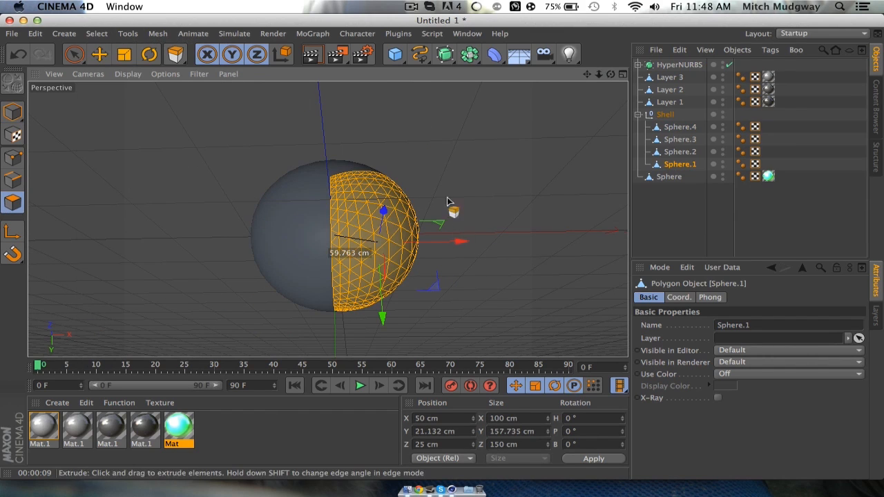
pyautogui.moveTo(354, 202)
pyautogui.mouseDown()
pyautogui.moveTo(362, 202)
pyautogui.moveTo(354, 200)
pyautogui.mouseUp()
pyautogui.rightClick(353, 200)
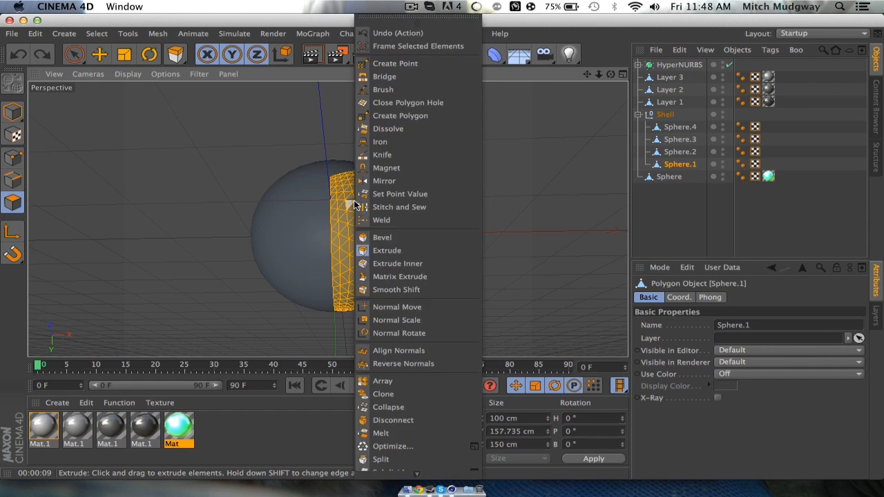
pyautogui.click(376, 235)
pyautogui.rightClick(376, 233)
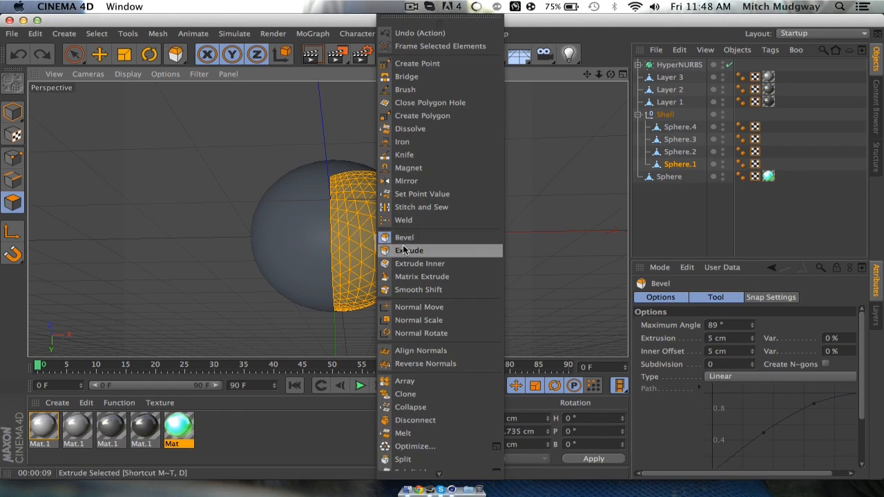
pyautogui.click(404, 250)
pyautogui.moveTo(365, 223); pyautogui.dragTo(378, 222)
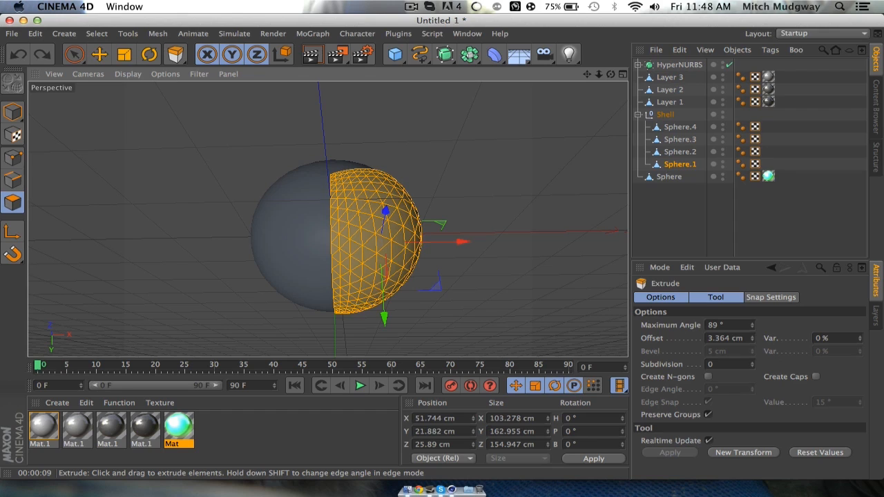
# Set the extrusion offset of the Sphere.1 shell piece to 2 cm.
pyautogui.doubleClick(721, 338)
pyautogui.write('2')
pyautogui.click(725, 325)
# Extrude all polygons of the Sphere.2 shell piece with an offset of 3 cm.
pyautogui.click(674, 152)
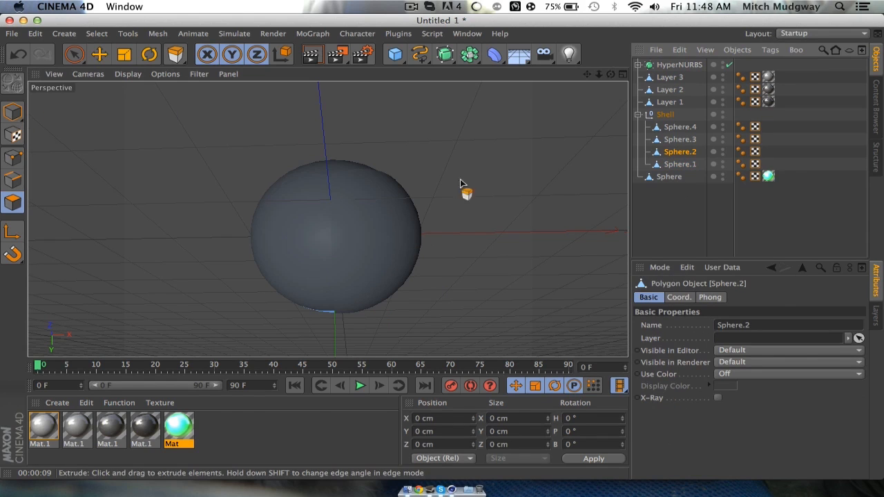
pyautogui.moveTo(610, 73)
pyautogui.mouseDown()
pyautogui.moveTo(327, 219)
pyautogui.moveTo(614, 78)
pyautogui.mouseUp()
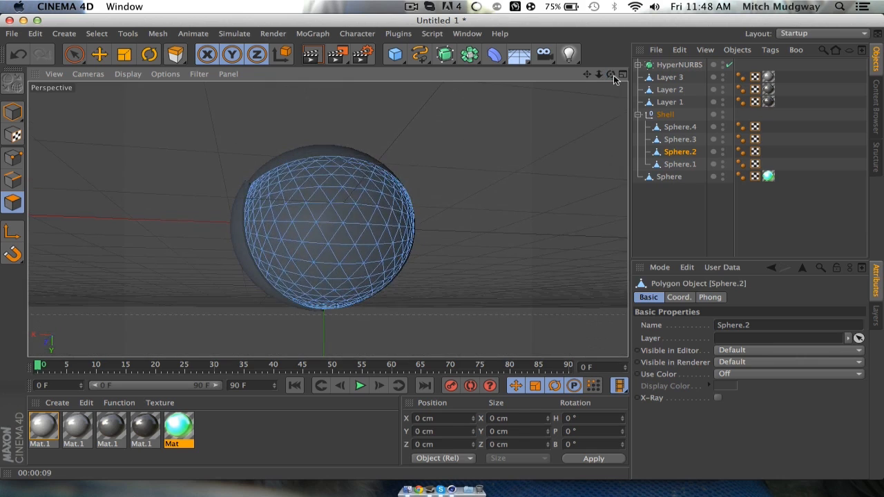
pyautogui.press('super+a')
pyautogui.press('d')
pyautogui.moveTo(341, 200); pyautogui.dragTo(347, 200)
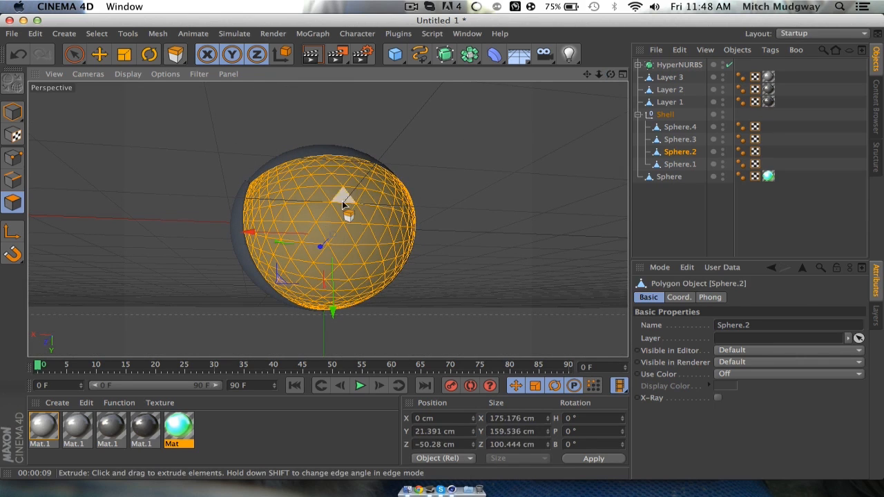
pyautogui.rightClick(342, 201)
pyautogui.click(370, 250)
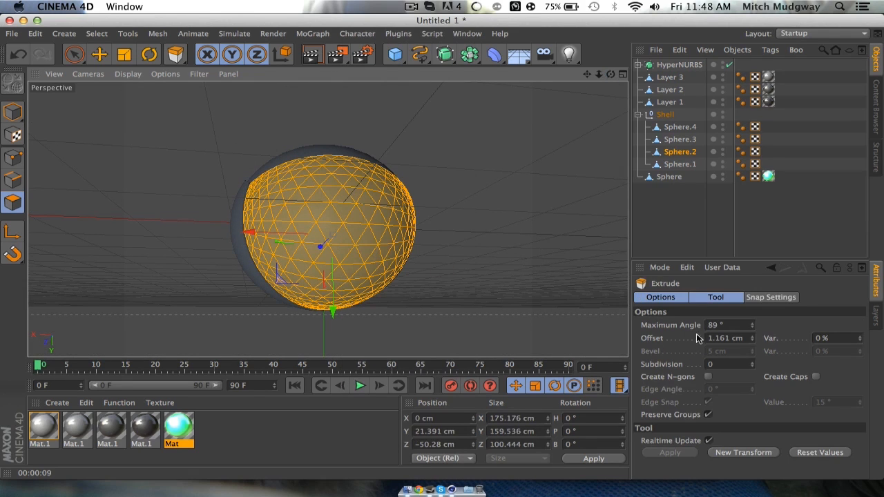
pyautogui.moveTo(732, 339); pyautogui.dragTo(626, 309)
pyautogui.write('3')
pyautogui.press('Return')
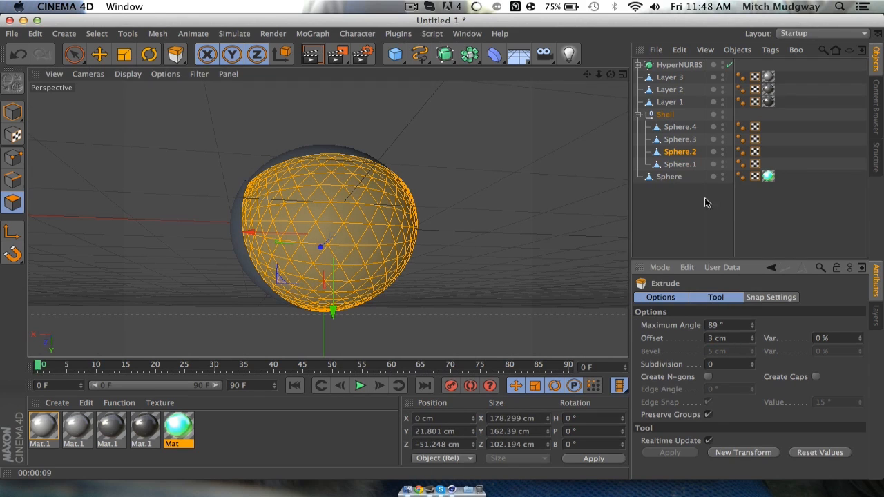
# Extrude all polygons of the Sphere.3 shell piece with the same 3 cm offset.
pyautogui.click(678, 140)
pyautogui.keyDown('alt'); pyautogui.moveTo(327, 196); pyautogui.dragTo(326, 222); pyautogui.keyUp('alt')
pyautogui.press('super+a')
pyautogui.press('d')
pyautogui.rightClick(332, 196)
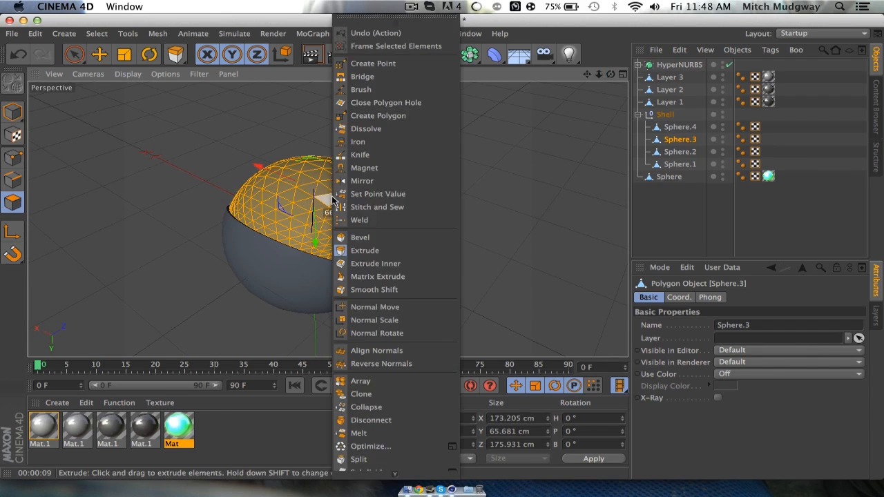
pyautogui.click(370, 251)
pyautogui.click(729, 339)
pyautogui.press('Return')
# Extrude all polygons of the Sphere.4 shell piece by 3 cm and check its thickness.
pyautogui.click(666, 115)
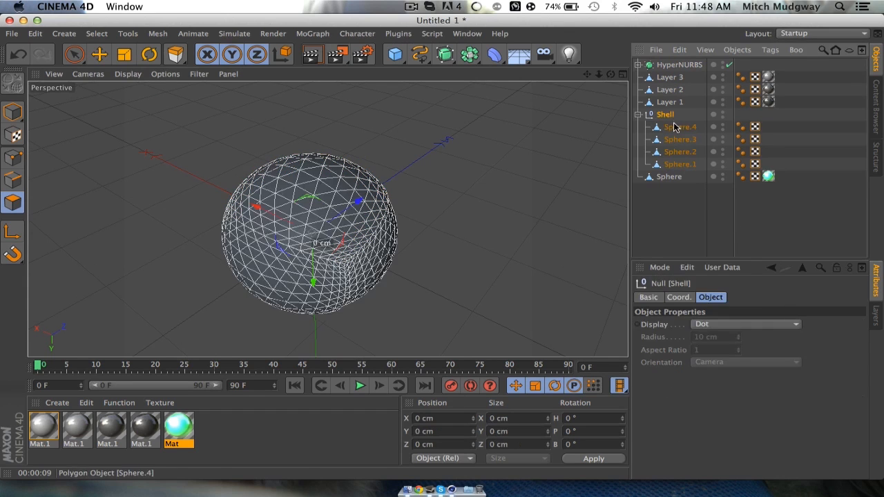
pyautogui.click(679, 127)
pyautogui.moveTo(610, 74); pyautogui.dragTo(538, 45)
pyautogui.press('super+a')
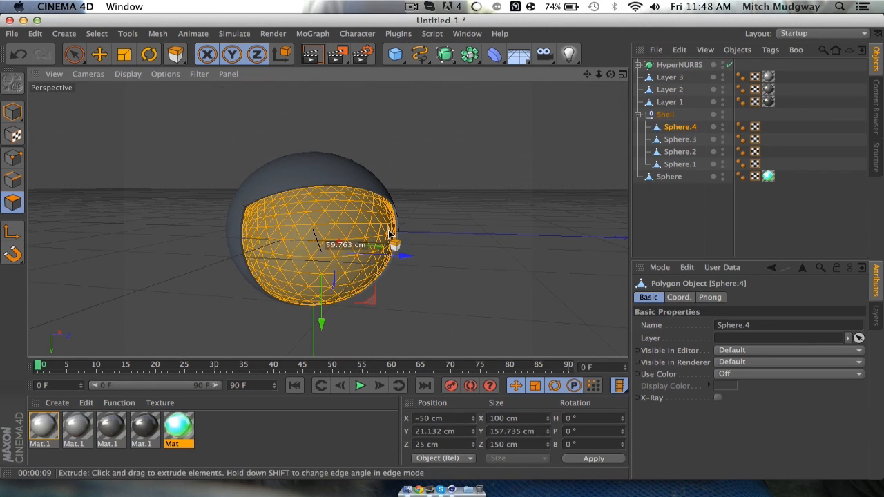
pyautogui.rightClick(337, 206)
pyautogui.click(378, 251)
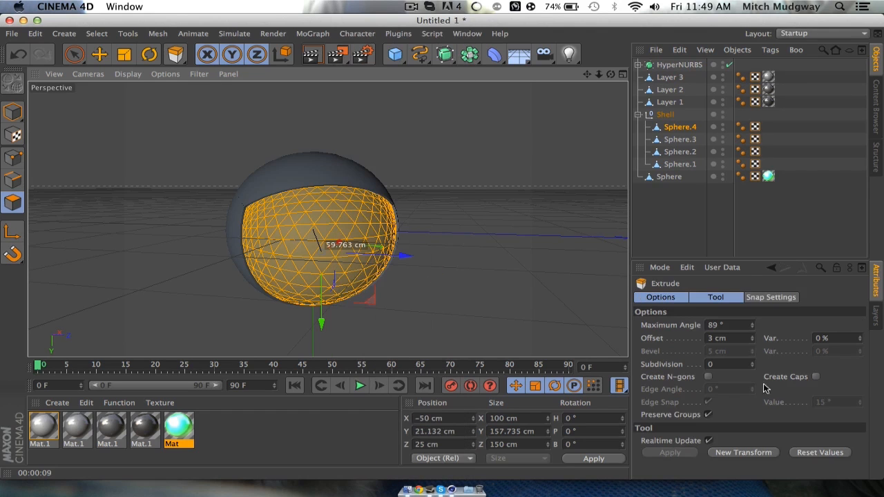
pyautogui.click(735, 338)
pyautogui.press('Return')
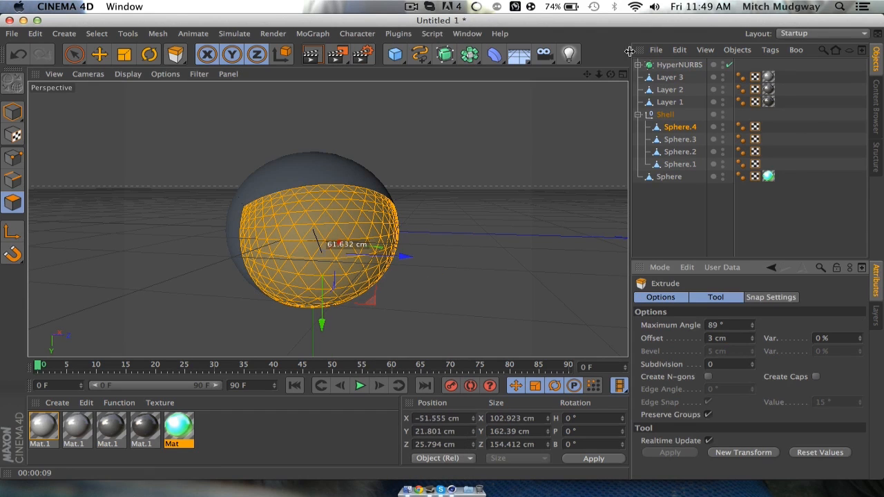
pyautogui.moveTo(611, 74); pyautogui.dragTo(611, 41)
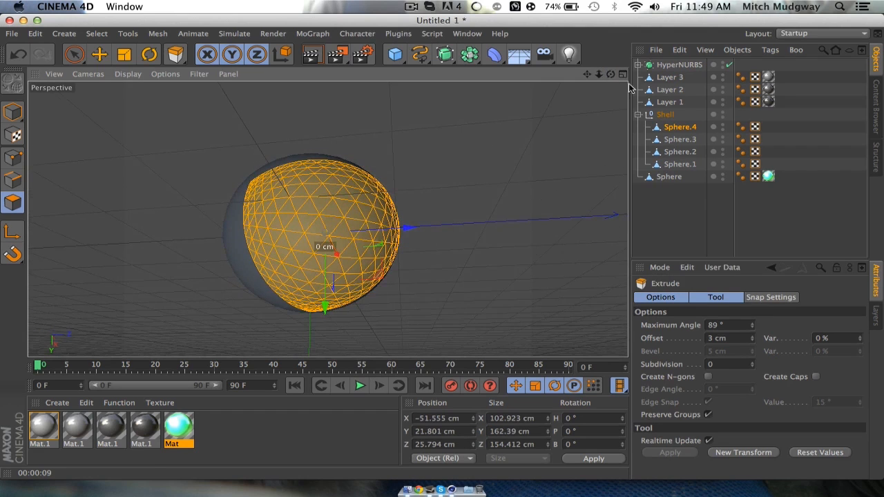
# Hide the Sphere.4 shell piece and inspect the bands and core from different angles.
pyautogui.click(723, 126)
pyautogui.click(723, 127)
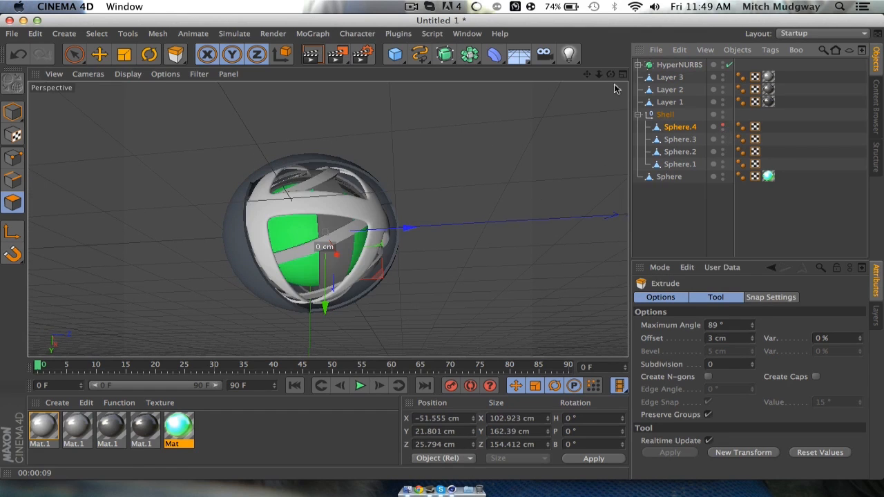
pyautogui.moveTo(611, 74)
pyautogui.mouseDown()
pyautogui.moveTo(642, 77)
pyautogui.moveTo(729, 46)
pyautogui.moveTo(649, 58)
pyautogui.moveTo(610, 76)
pyautogui.mouseUp()
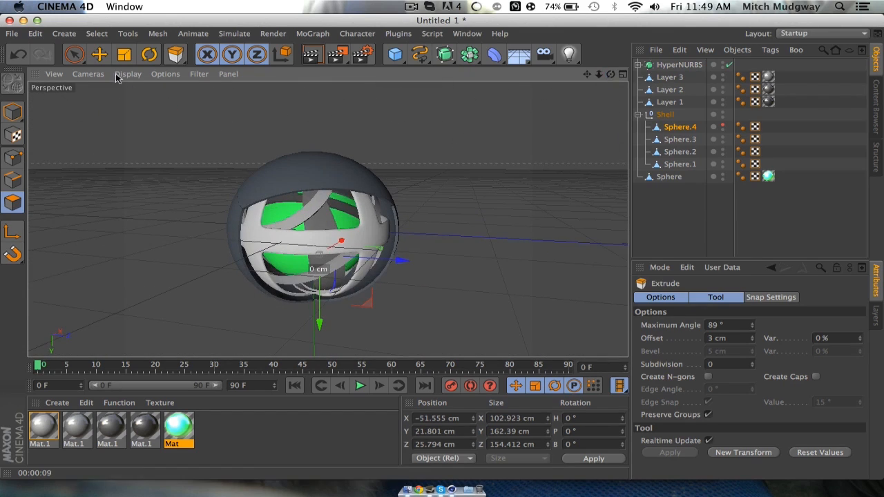
# Switch to edge mode, then open the lightest grey Mat.1 material for review and close it.
pyautogui.click(12, 111)
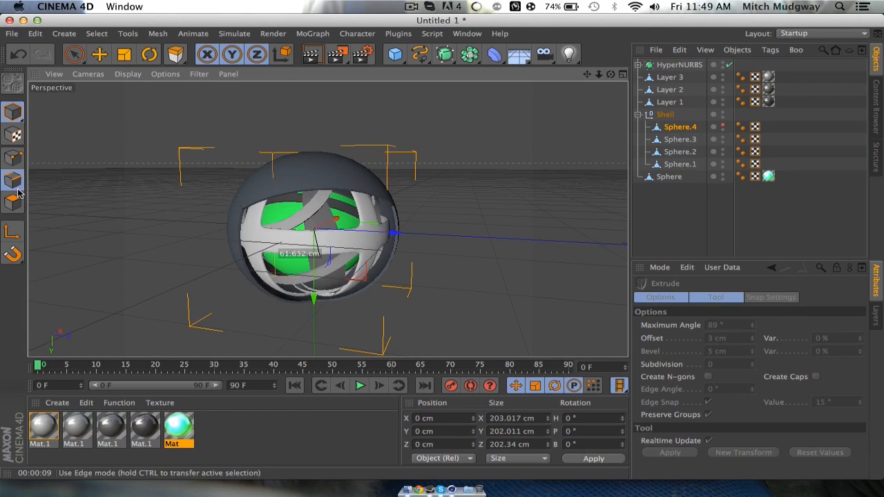
pyautogui.click(13, 180)
pyautogui.doubleClick(49, 425)
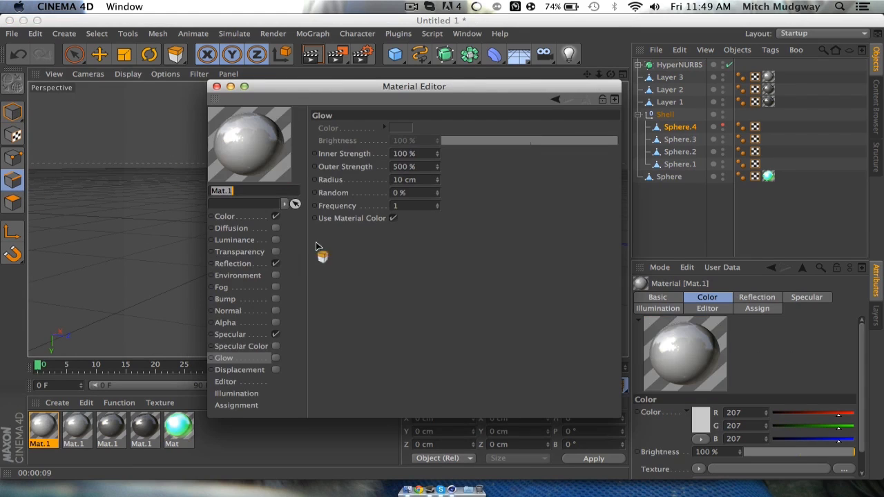
pyautogui.click(215, 86)
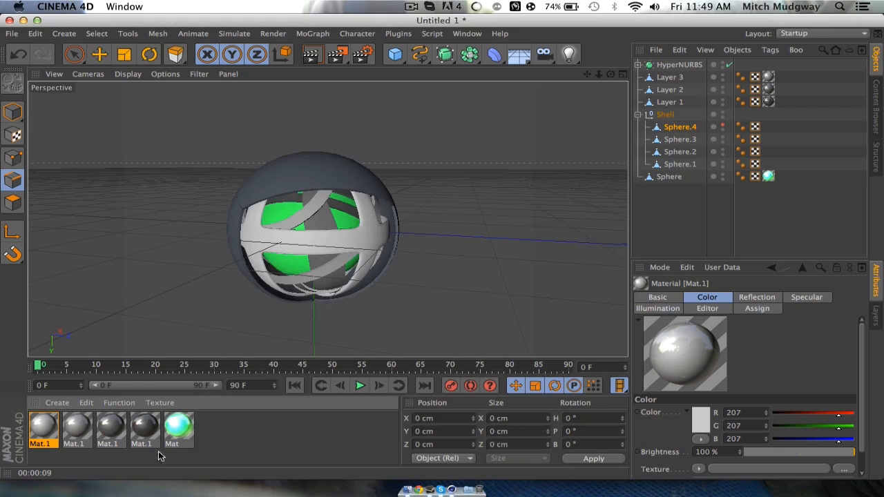
# Assign the darkest grey Mat.1 material to the Sphere.1, Sphere.2, Sphere.3 and Sphere.4 shell pieces.
pyautogui.moveTo(143, 430); pyautogui.dragTo(299, 177)
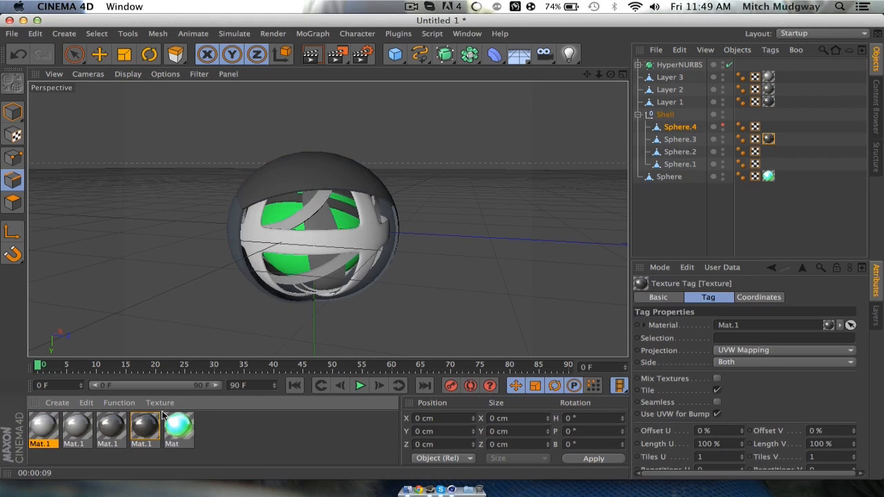
pyautogui.moveTo(722, 122); pyautogui.dragTo(672, 165)
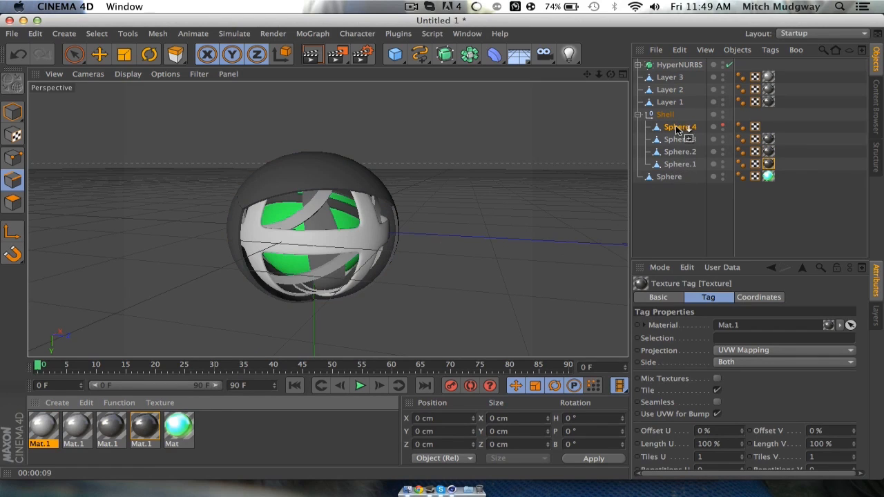
pyautogui.moveTo(678, 130); pyautogui.dragTo(679, 129)
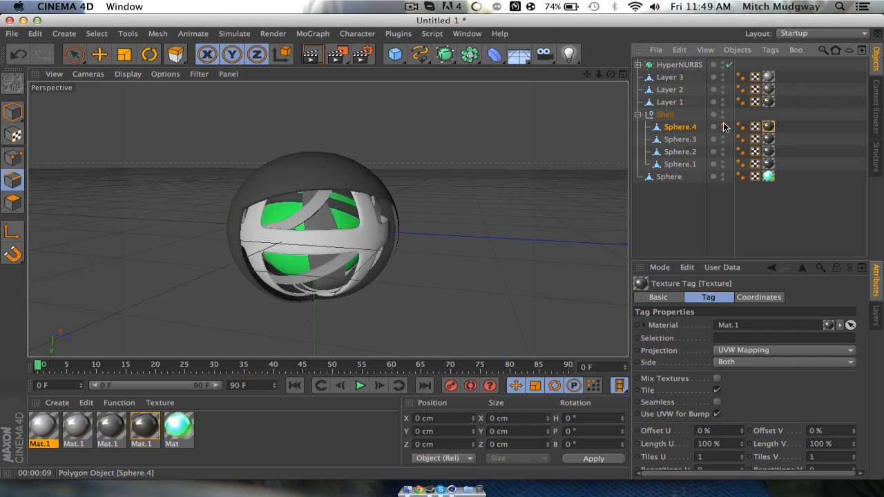
# Render the perspective view from several angles with the Sphere.4 shell piece shown again.
pyautogui.click(310, 53)
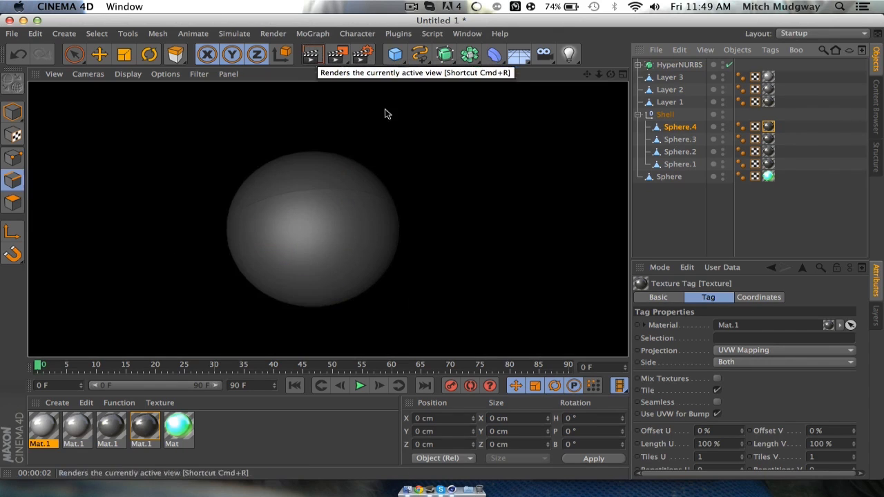
pyautogui.moveTo(611, 74); pyautogui.dragTo(550, 81)
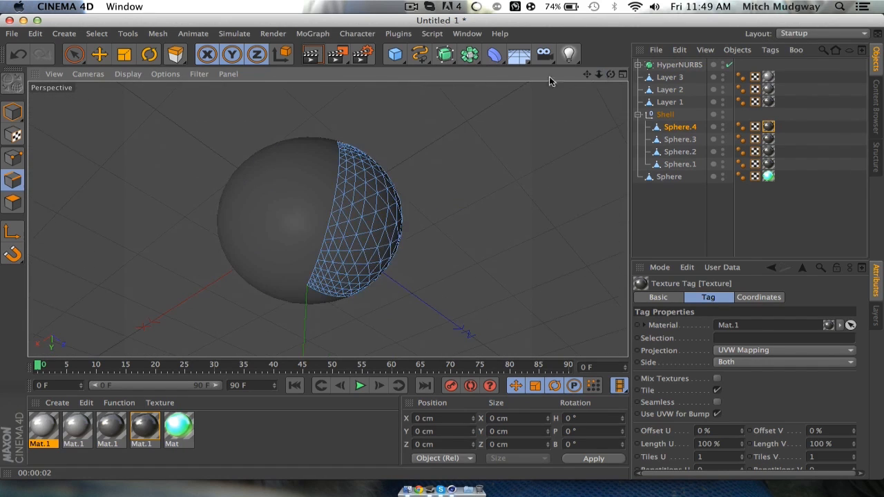
pyautogui.click(311, 54)
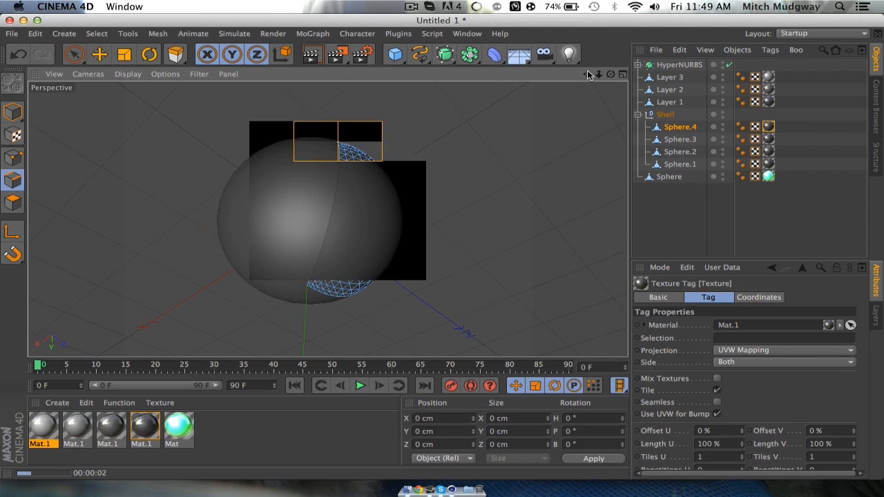
pyautogui.moveTo(609, 74); pyautogui.dragTo(328, 219)
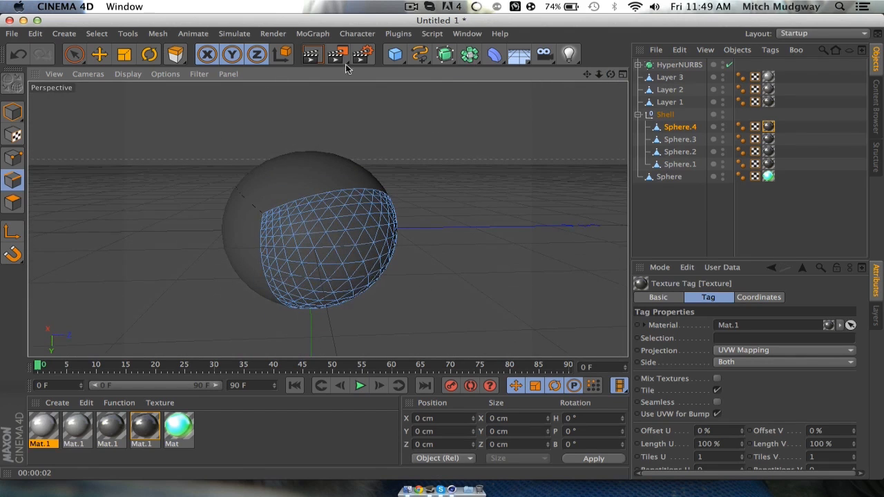
pyautogui.click(313, 57)
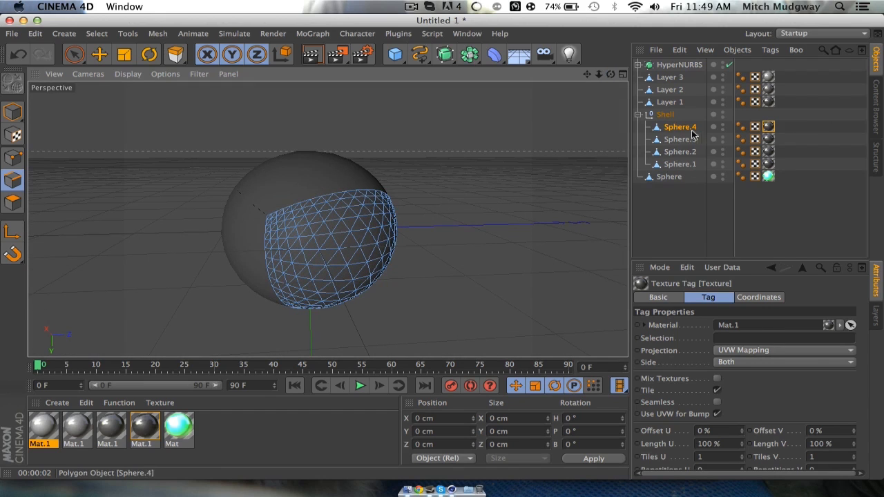
# In model mode, move the Sphere.4 shell piece off the core to about 51 cm in Z and 37 cm in Y.
pyautogui.click(681, 129)
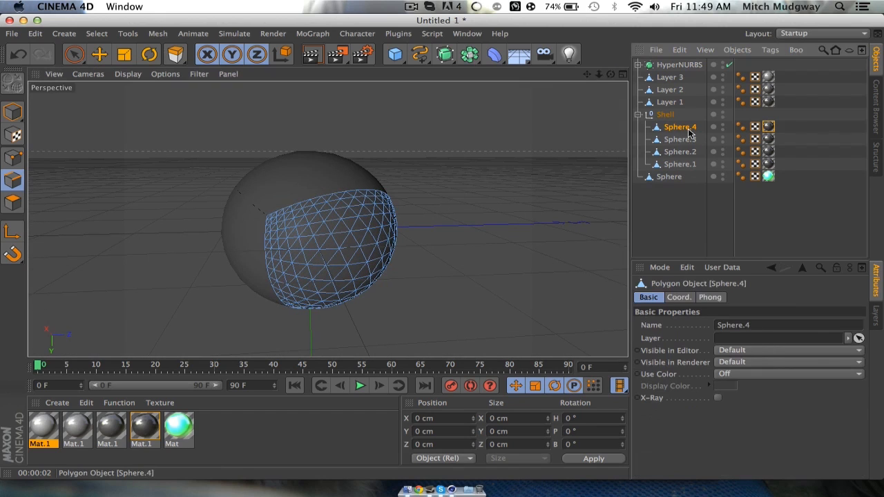
pyautogui.click(12, 112)
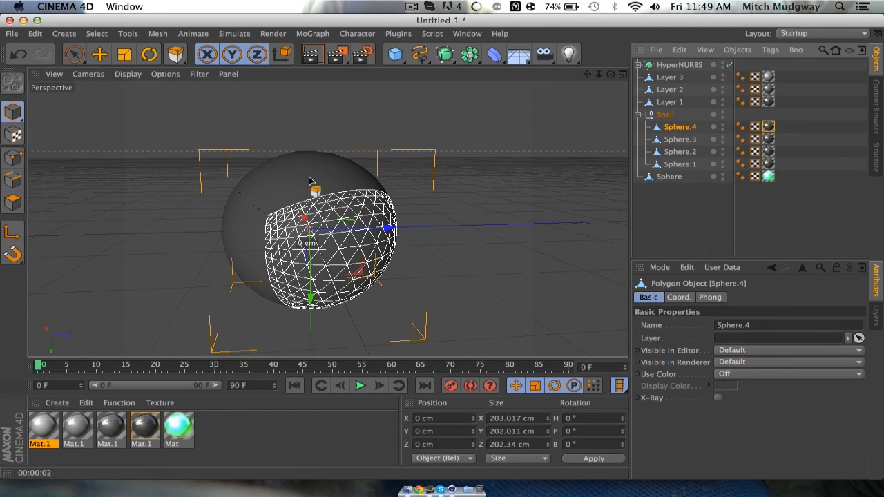
pyautogui.click(100, 54)
pyautogui.moveTo(348, 235); pyautogui.dragTo(387, 237)
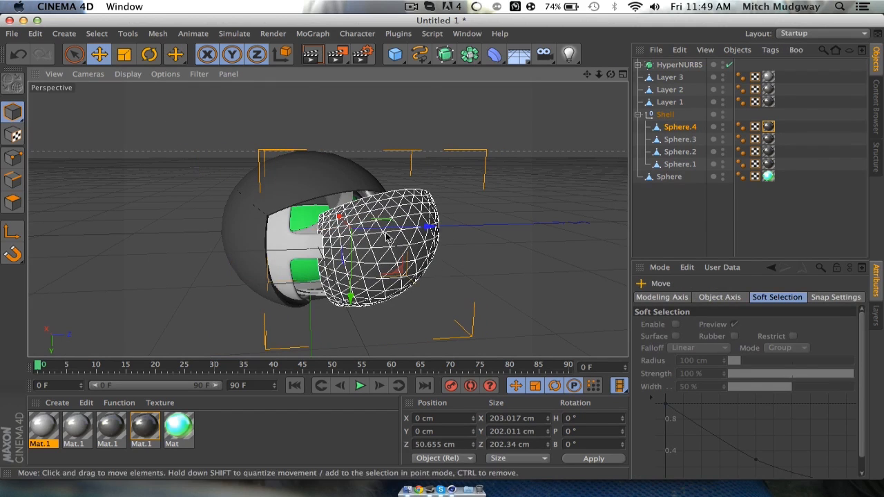
pyautogui.moveTo(350, 297); pyautogui.dragTo(351, 325)
# Show all four views and pull the Sphere.3 shell piece away from the core along the Y axis.
pyautogui.click(314, 180)
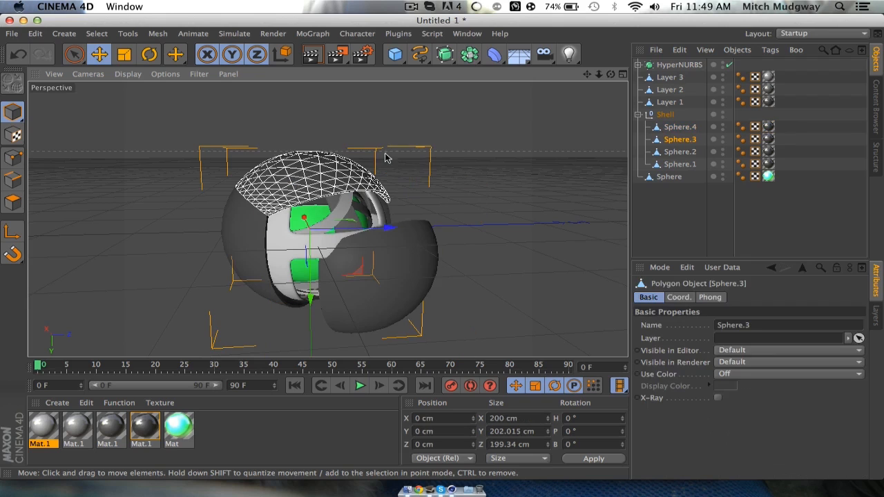
pyautogui.click(621, 76)
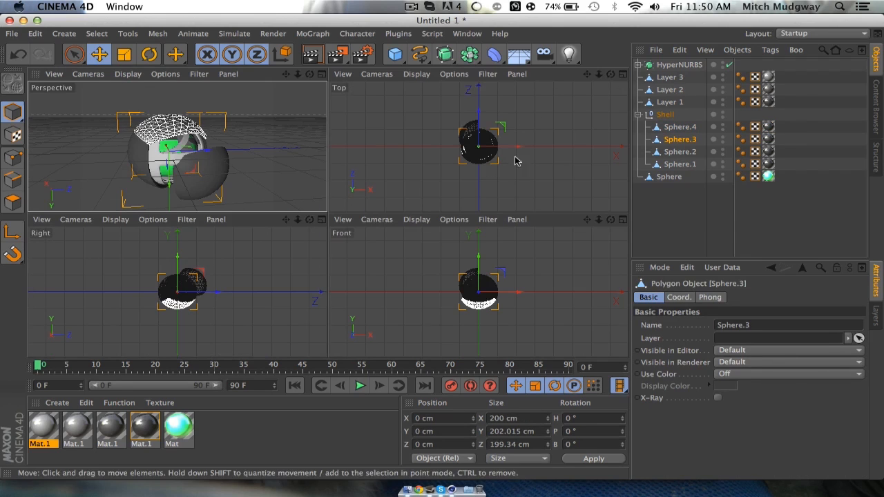
pyautogui.moveTo(482, 276); pyautogui.dragTo(482, 290)
# Move the Sphere.2 shell piece to about -79 cm in Z and the Sphere.3 piece to about -92 cm in Y.
pyautogui.click(160, 163)
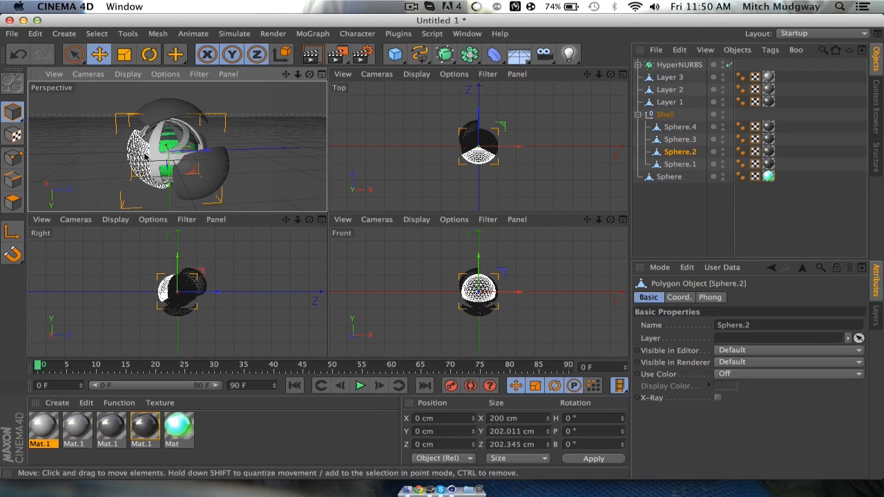
pyautogui.moveTo(200, 152); pyautogui.dragTo(156, 156)
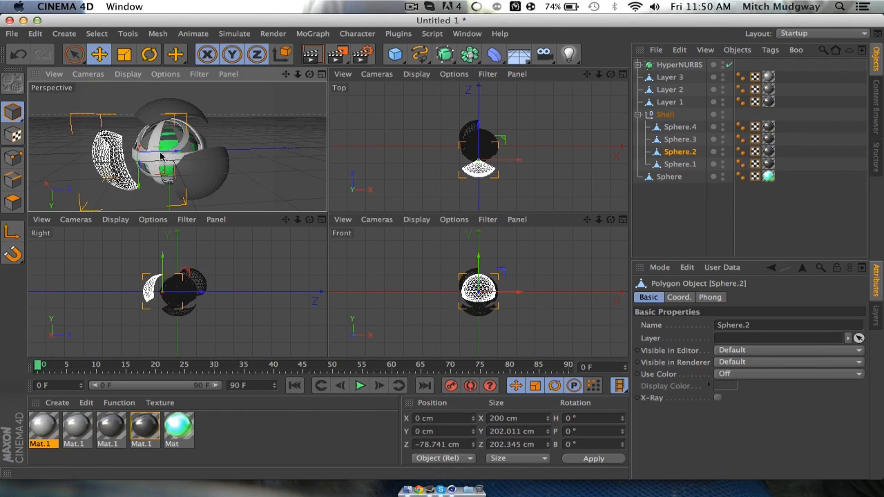
pyautogui.click(166, 107)
pyautogui.moveTo(169, 130); pyautogui.dragTo(169, 114)
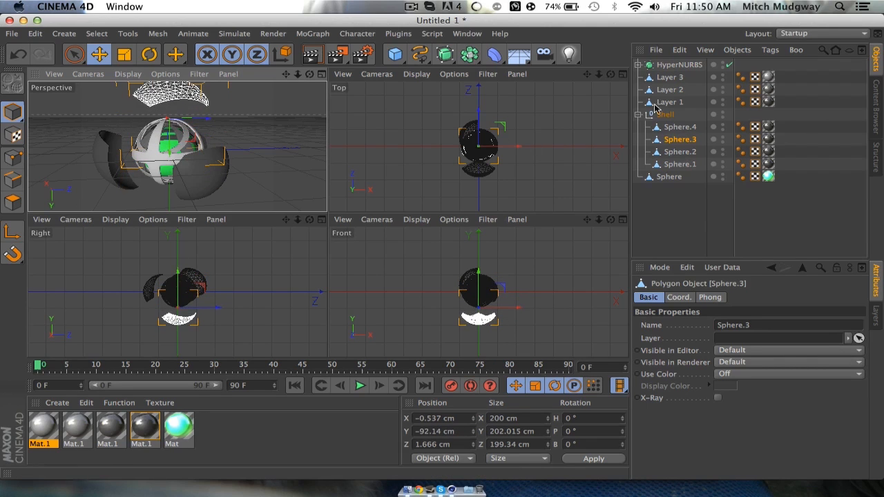
# Move the Sphere.1 shell piece away from the core along X to about 125 cm.
pyautogui.click(683, 128)
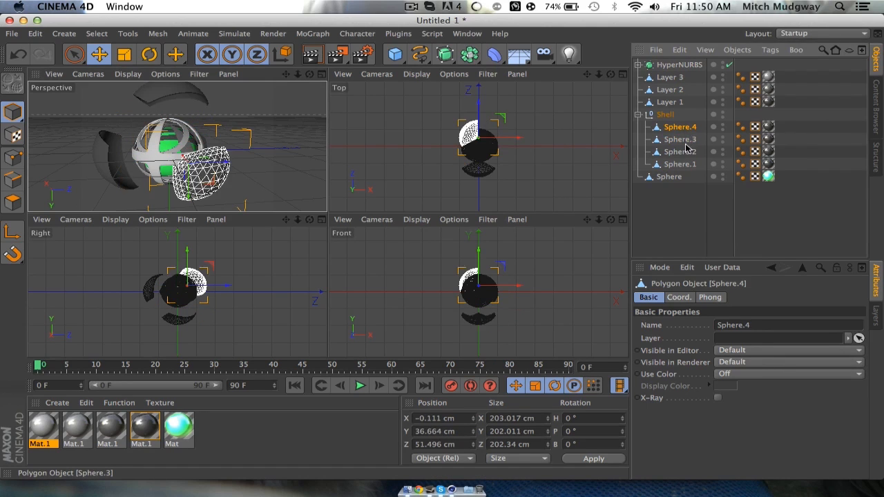
pyautogui.click(686, 143)
pyautogui.click(686, 155)
pyautogui.click(683, 165)
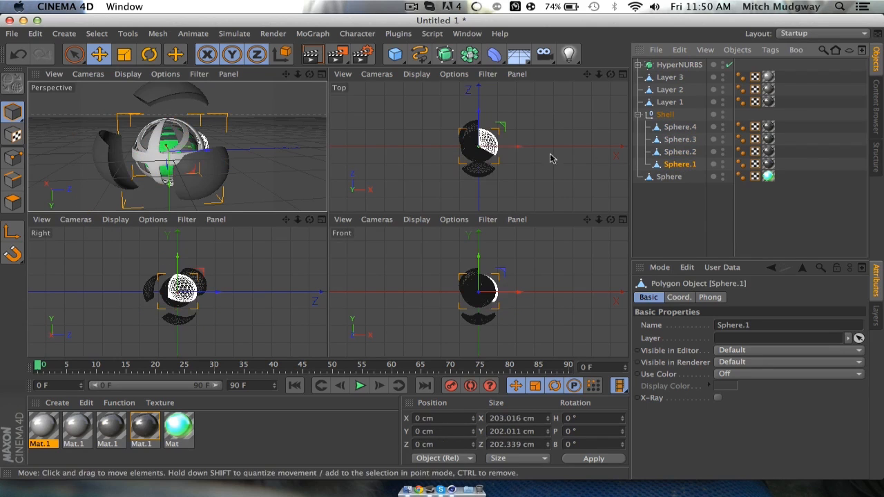
pyautogui.moveTo(475, 147); pyautogui.dragTo(502, 118)
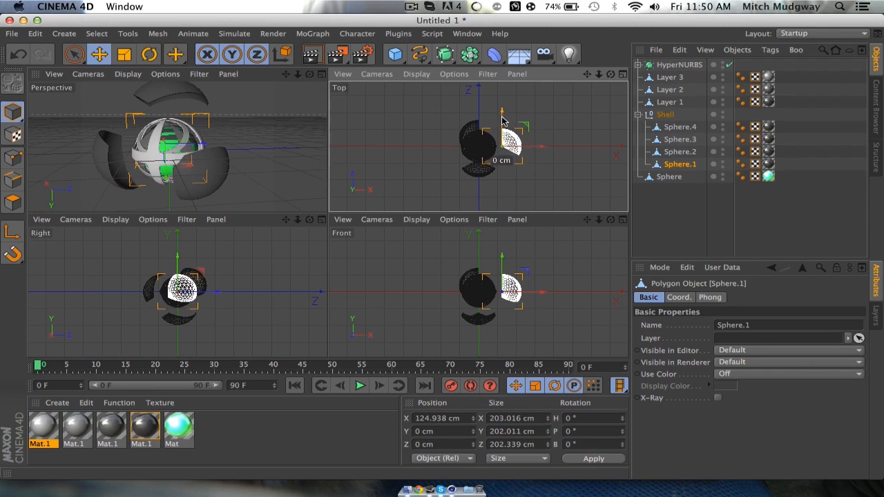
# Raise the Sphere.1 shell piece to about 77 cm in Y and enlarge the perspective view.
pyautogui.moveTo(502, 257)
pyautogui.mouseDown()
pyautogui.moveTo(504, 271)
pyautogui.moveTo(505, 249)
pyautogui.mouseUp()
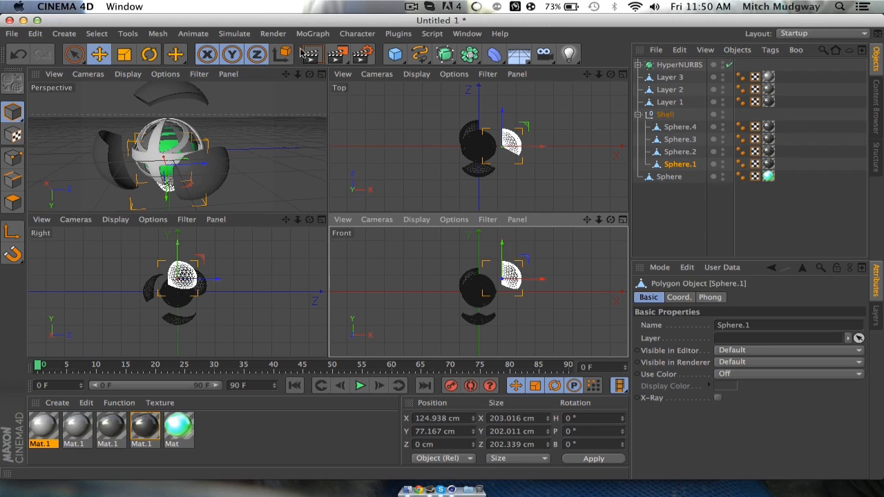
pyautogui.click(318, 77)
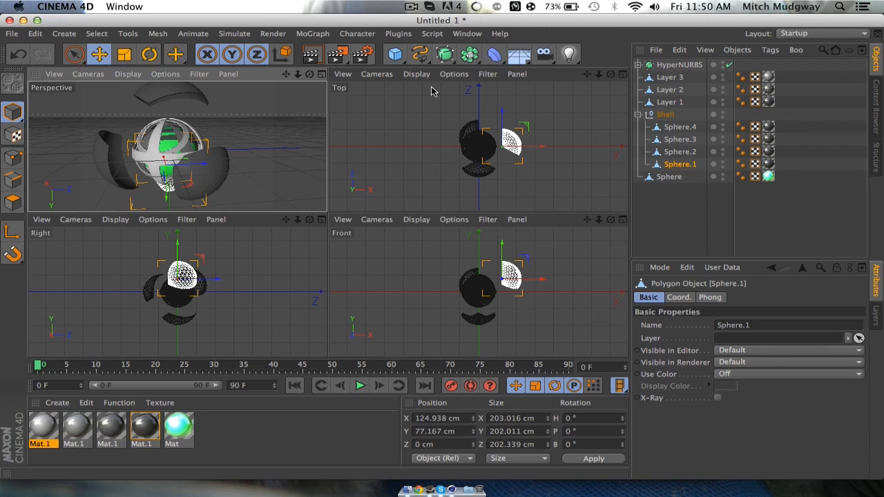
pyautogui.click(320, 75)
pyautogui.moveTo(611, 74); pyautogui.dragTo(340, 159)
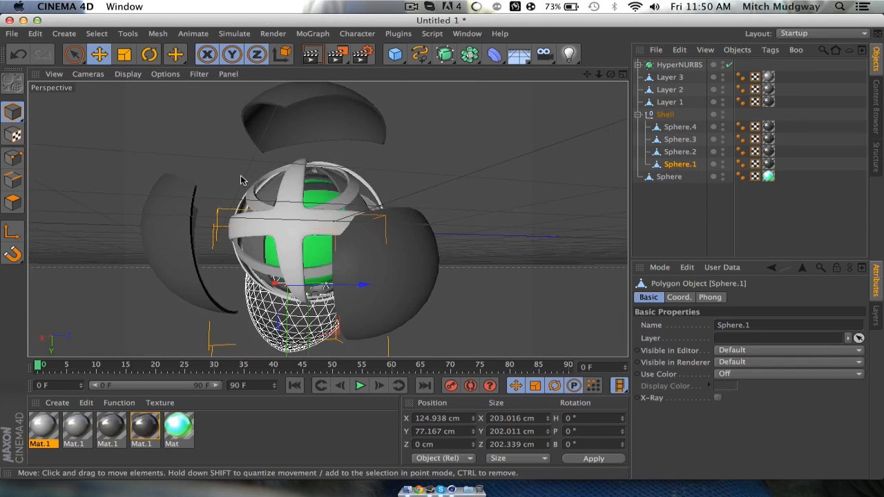
# Move the Sphere.4 shell piece farther from the core, to about 94 cm in Y and 98 cm in Z.
pyautogui.click(449, 292)
pyautogui.click(421, 284)
pyautogui.moveTo(433, 260); pyautogui.dragTo(459, 261)
pyautogui.moveTo(388, 273); pyautogui.dragTo(388, 318)
pyautogui.scroll(-3, 529, 150)
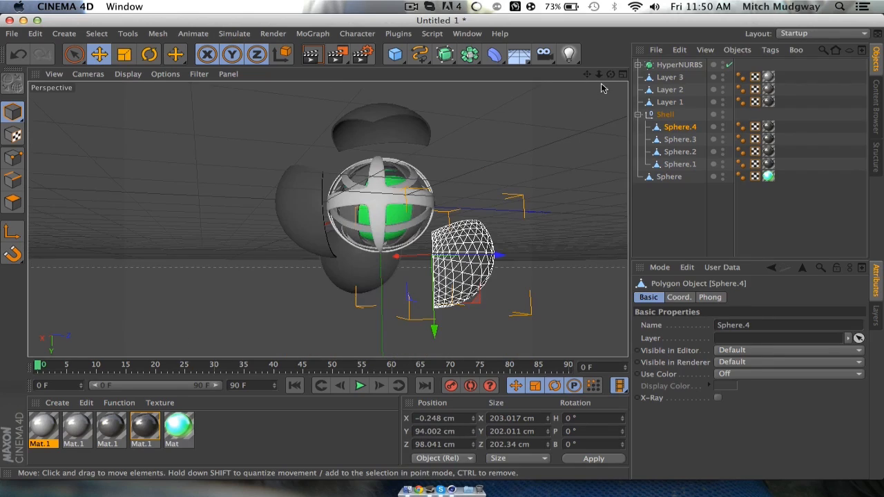
# Lower the glow's inner strength on the green Mat material and render the perspective view.
pyautogui.moveTo(607, 76); pyautogui.dragTo(503, 86)
pyautogui.moveTo(327, 218); pyautogui.dragTo(373, 229)
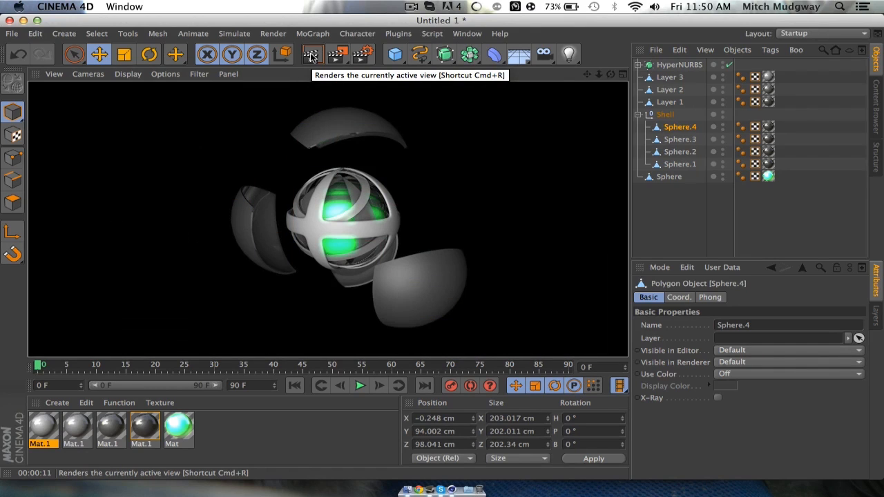
pyautogui.doubleClick(178, 426)
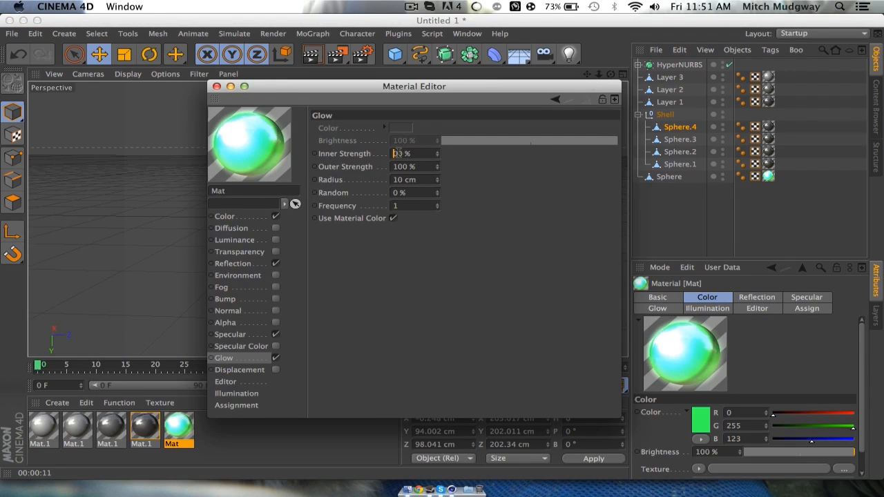
pyautogui.click(216, 87)
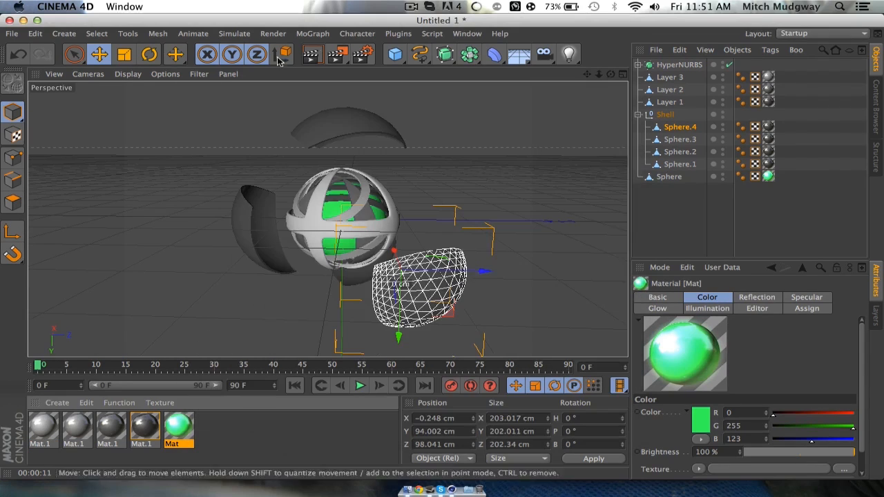
pyautogui.click(312, 55)
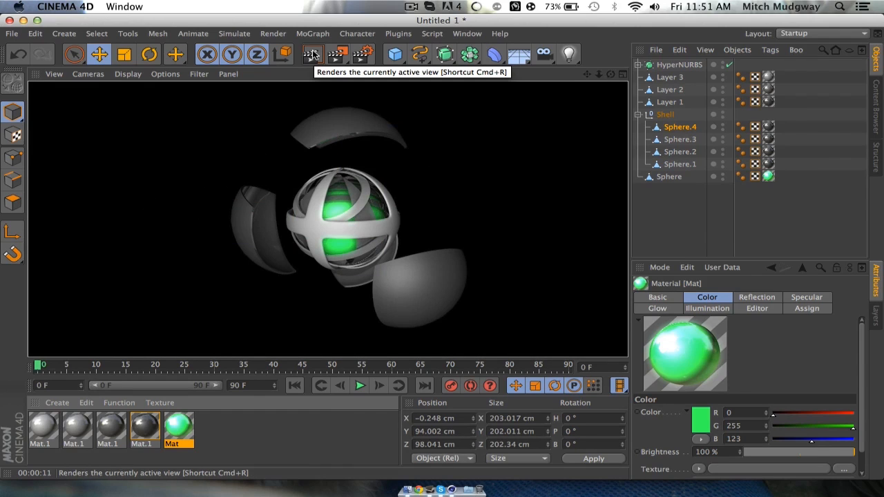
pyautogui.click(57, 403)
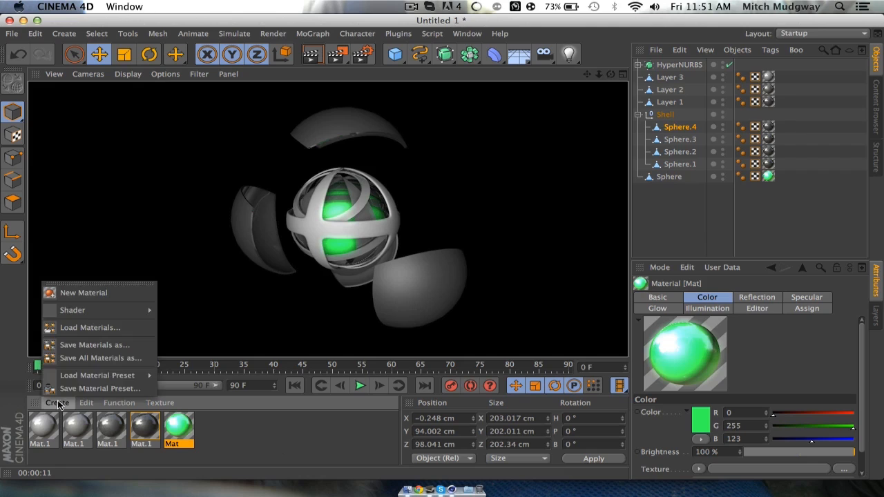
pyautogui.moveTo(169, 378)
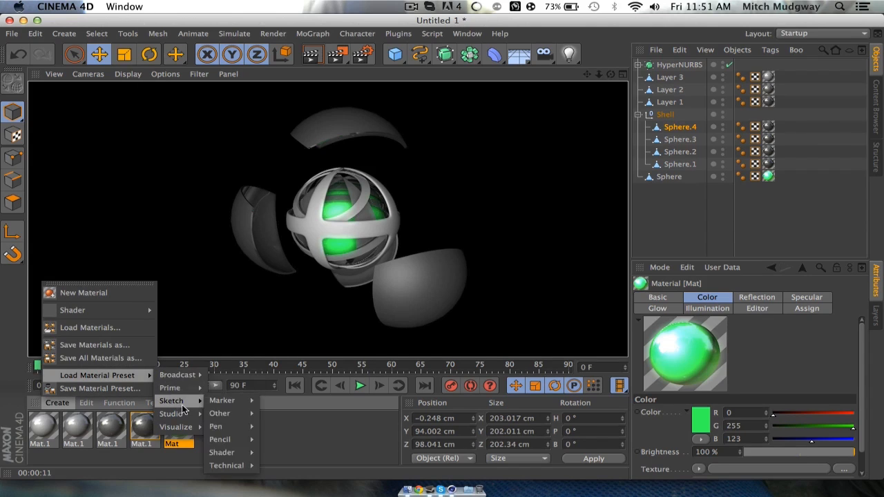
pyautogui.moveTo(184, 422)
pyautogui.click(260, 462)
# Load the Metal - Iron Cast material preset from the Broadcast natural metal materials.
pyautogui.click(66, 406)
pyautogui.moveTo(90, 373)
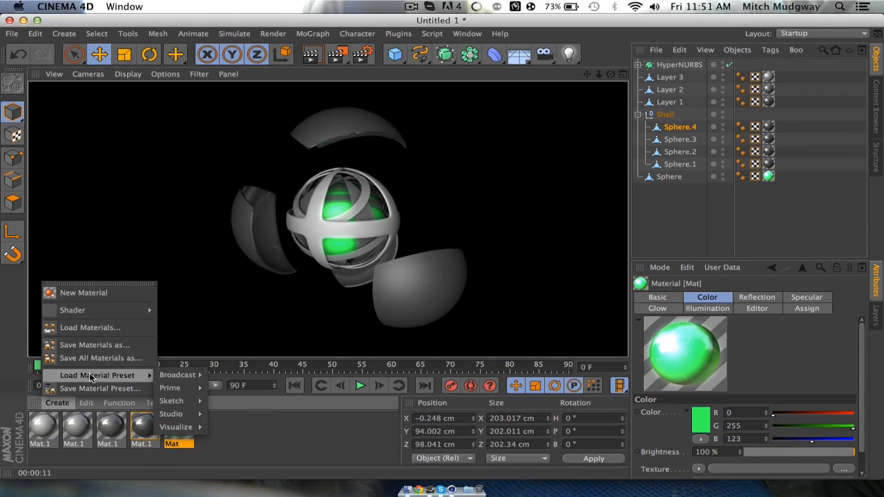
pyautogui.moveTo(165, 379)
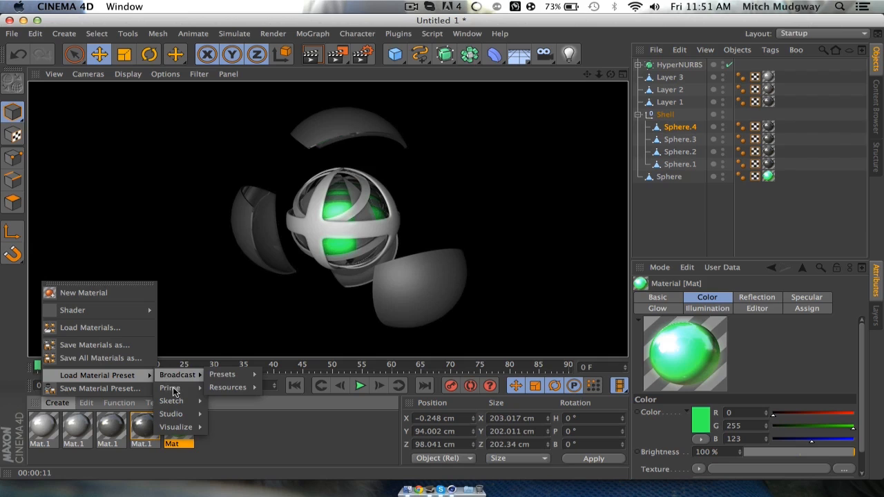
pyautogui.moveTo(182, 417)
pyautogui.moveTo(218, 375)
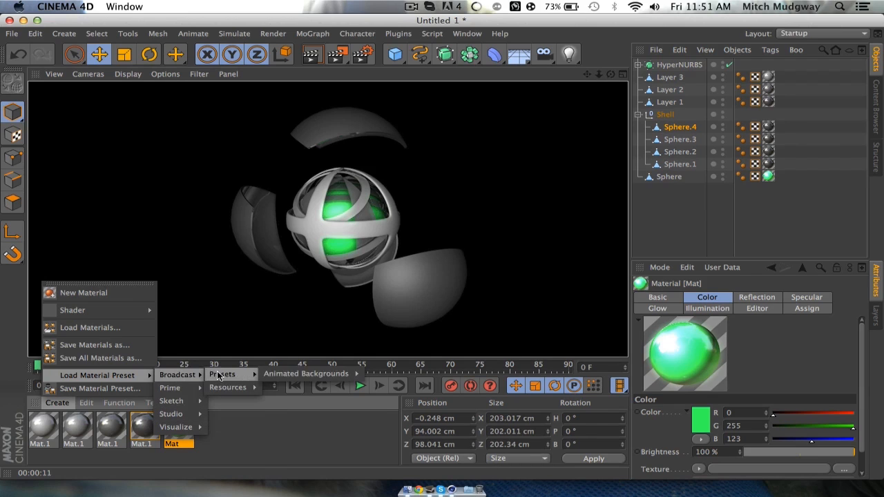
pyautogui.moveTo(279, 387)
pyautogui.moveTo(342, 386)
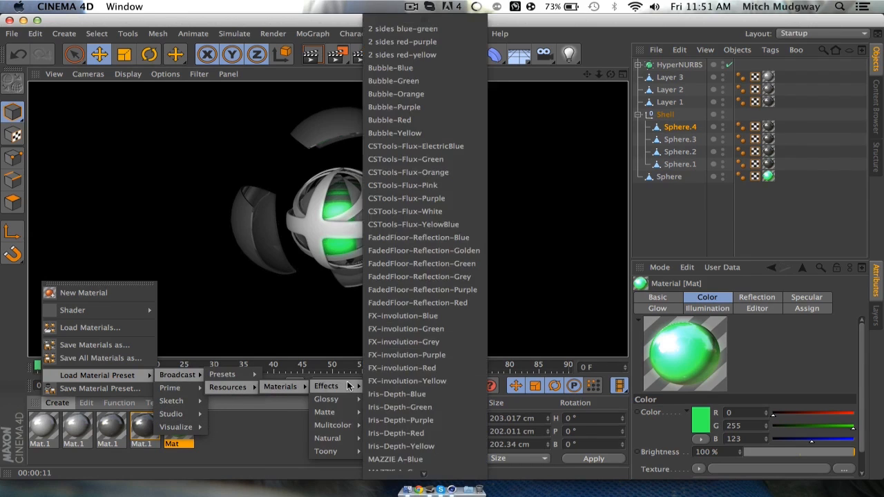
pyautogui.moveTo(337, 437)
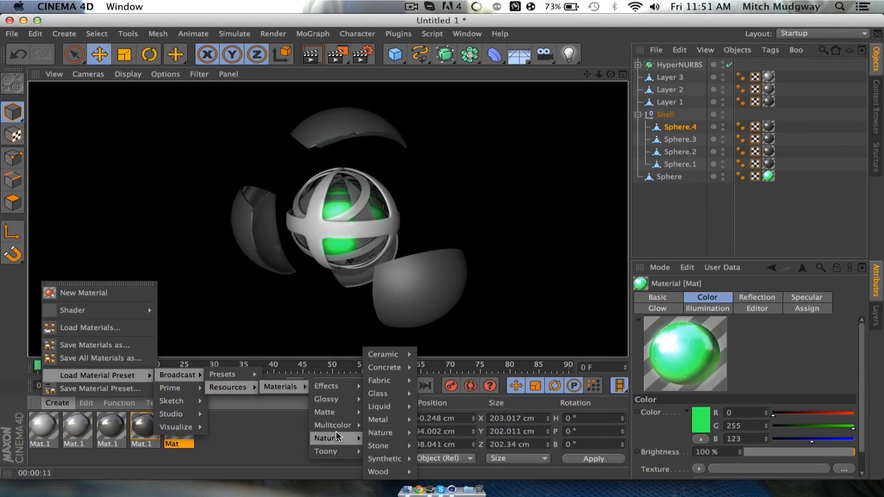
pyautogui.moveTo(379, 419)
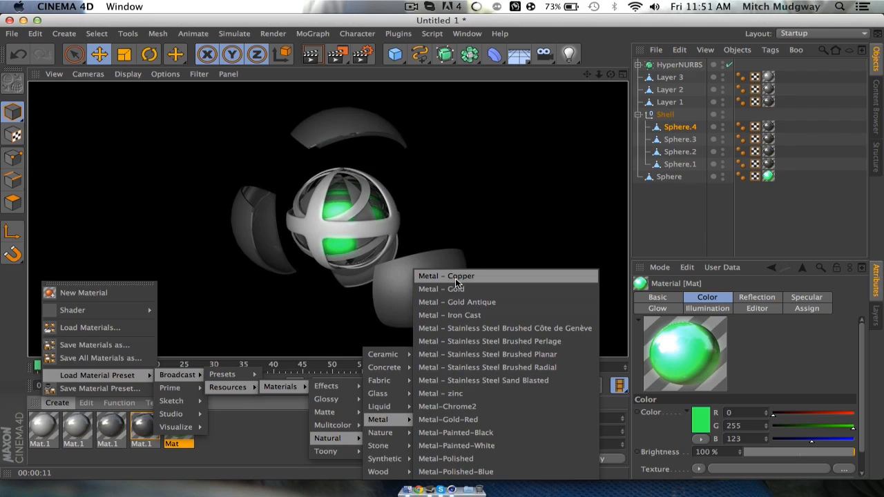
pyautogui.click(461, 315)
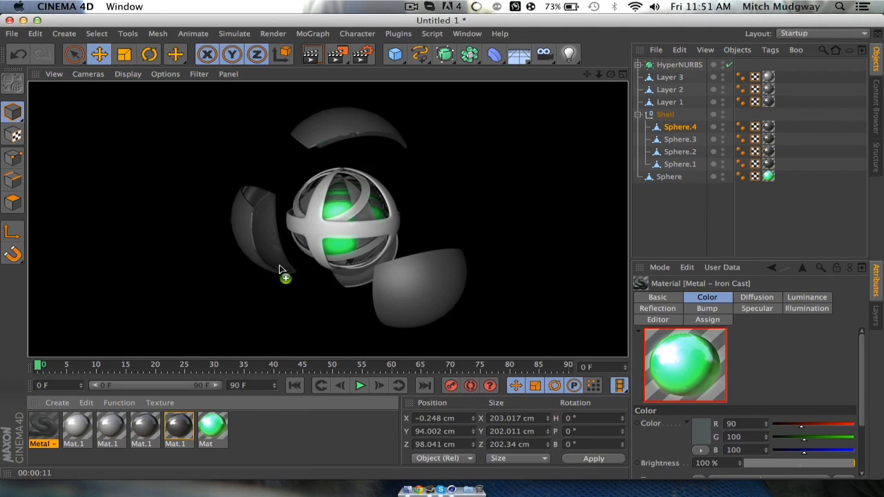
# Replace the grey material on the Sphere.1 object inside HyperNURBS with Metal - Iron Cast and render the view.
pyautogui.moveTo(309, 223); pyautogui.dragTo(309, 224)
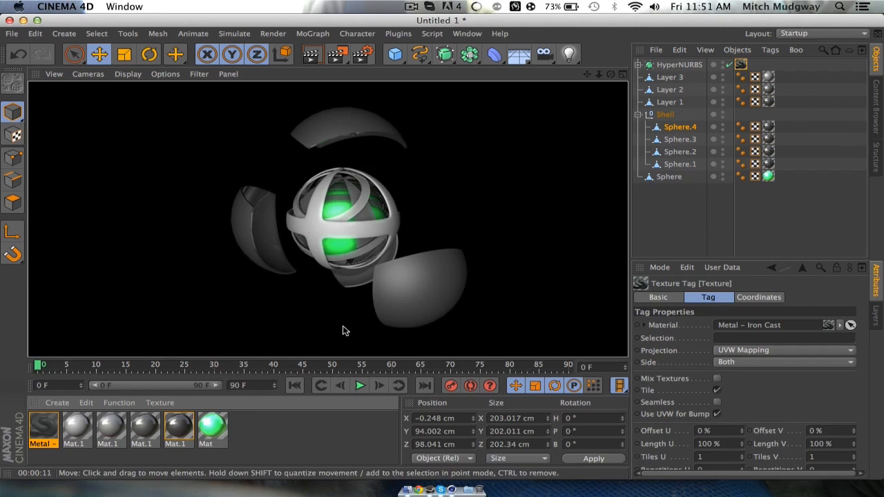
pyautogui.click(297, 332)
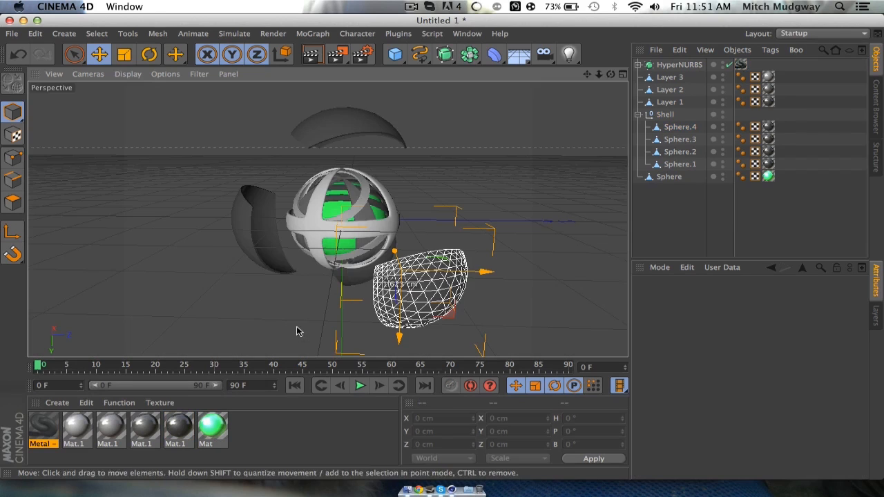
pyautogui.moveTo(696, 67); pyautogui.dragTo(782, 78)
pyautogui.click(639, 65)
pyautogui.click(677, 77)
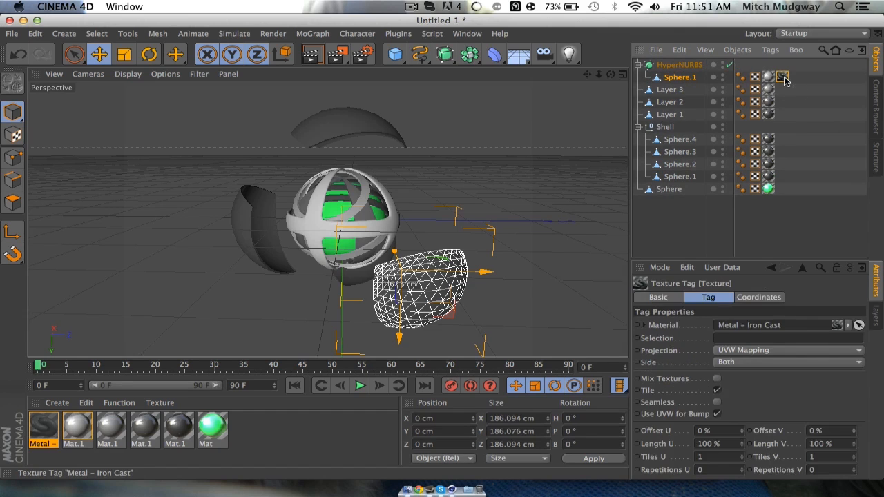
pyautogui.click(769, 77)
pyautogui.press('Delete')
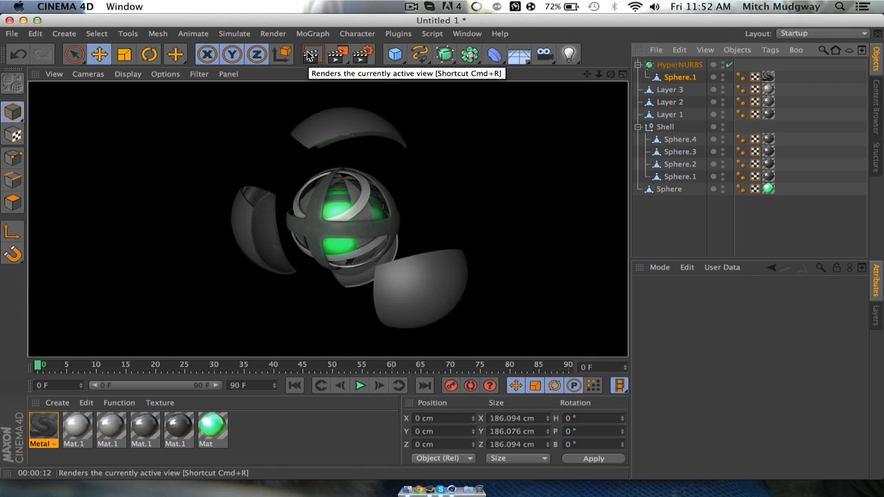
# Delete the Metal - Iron Cast material and load the Metal - Stainless Steel Brushed Radial preset.
pyautogui.click(50, 432)
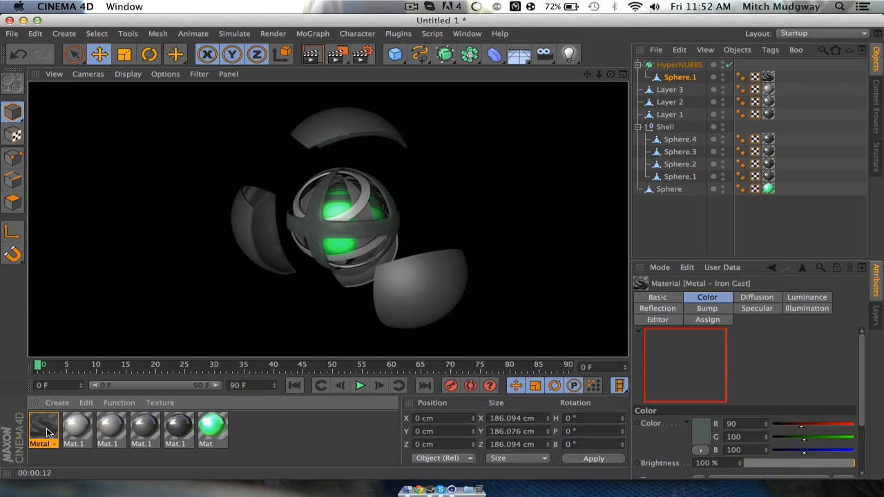
pyautogui.press('Delete')
pyautogui.click(54, 404)
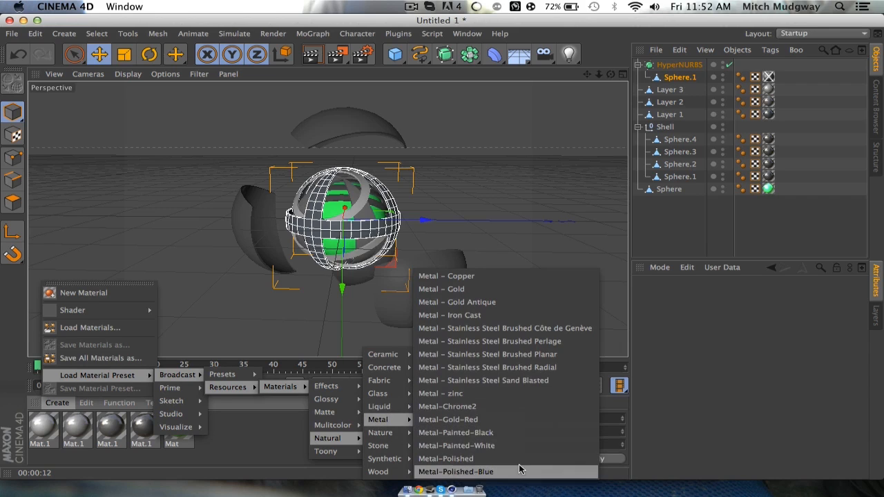
pyautogui.click(492, 371)
# Apply the brushed steel material to Sphere.1 inside HyperNURBS in place of its empty texture tag, and render the view.
pyautogui.moveTo(38, 428); pyautogui.dragTo(759, 77)
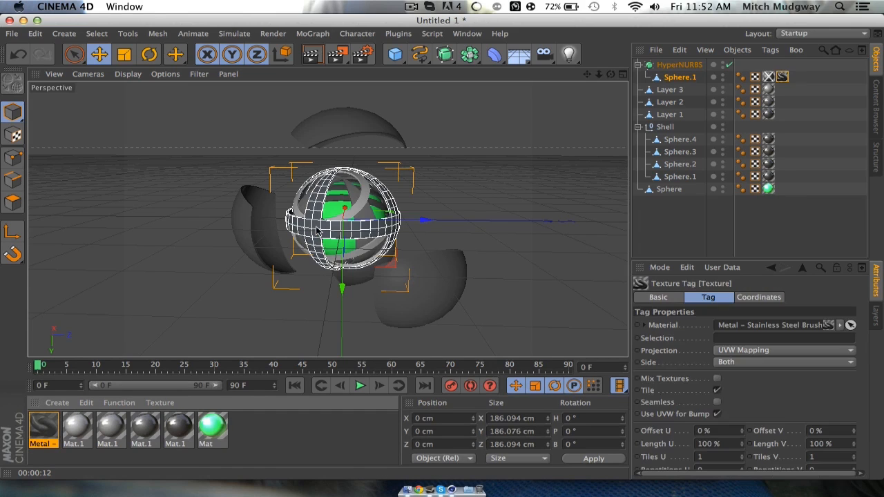
pyautogui.click(769, 81)
pyautogui.press('Delete')
pyautogui.click(314, 58)
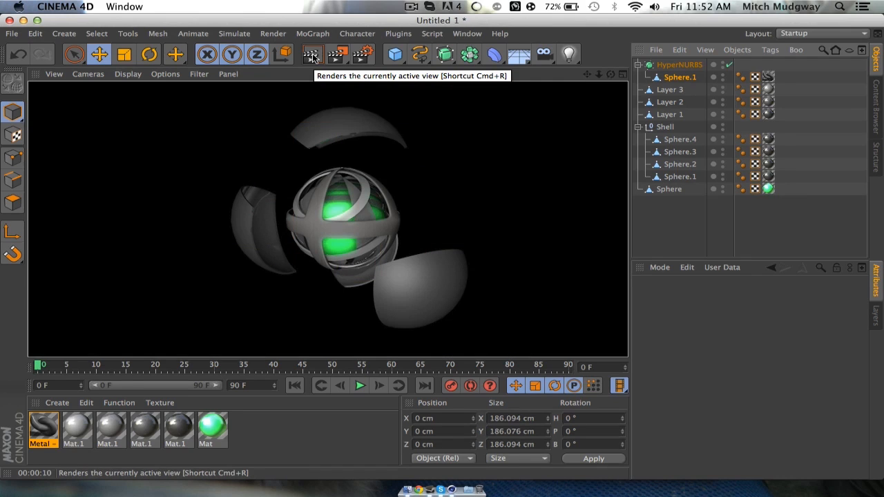
# Load the Metal - Copper material preset from the Broadcast natural metal materials.
pyautogui.click(57, 403)
pyautogui.moveTo(86, 403)
pyautogui.moveTo(159, 403)
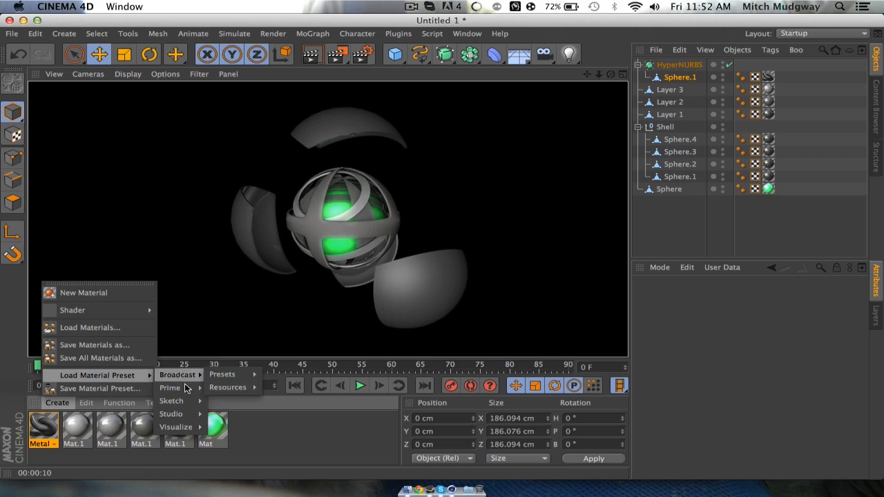
pyautogui.moveTo(187, 392)
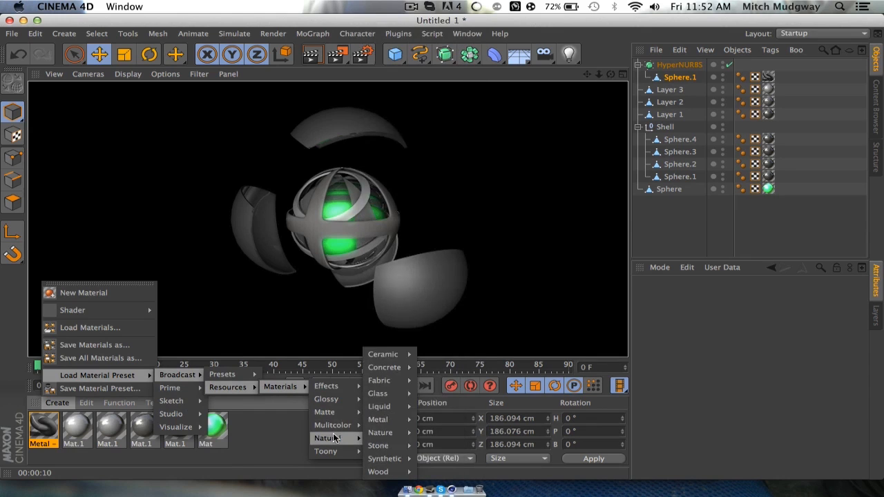
pyautogui.moveTo(379, 419)
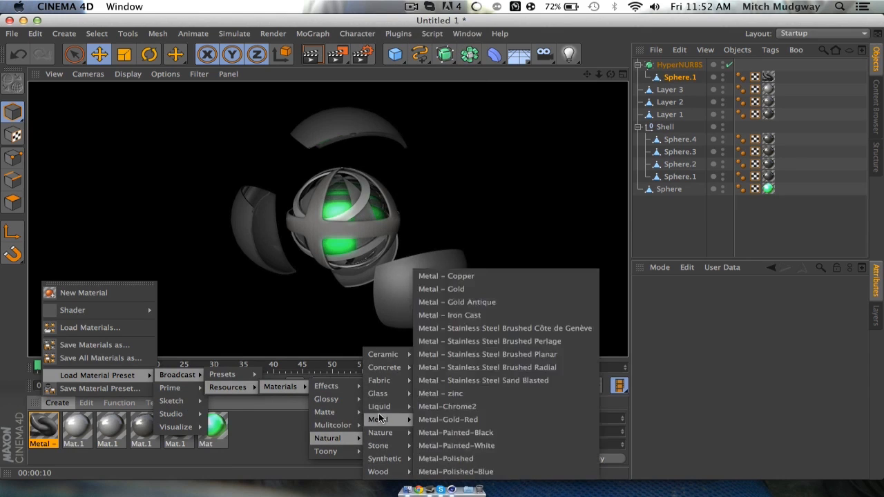
pyautogui.click(446, 278)
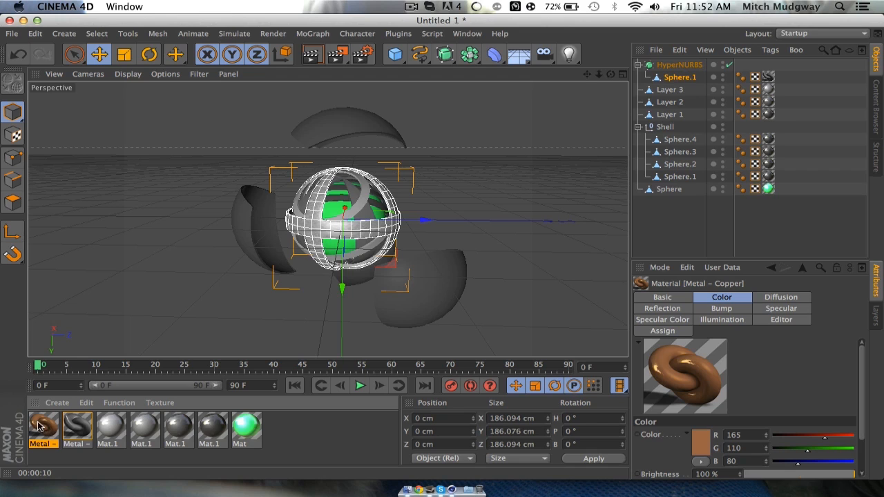
# Apply the Metal - Copper material to all four shell pieces and render the view.
pyautogui.moveTo(236, 233); pyautogui.dragTo(239, 235)
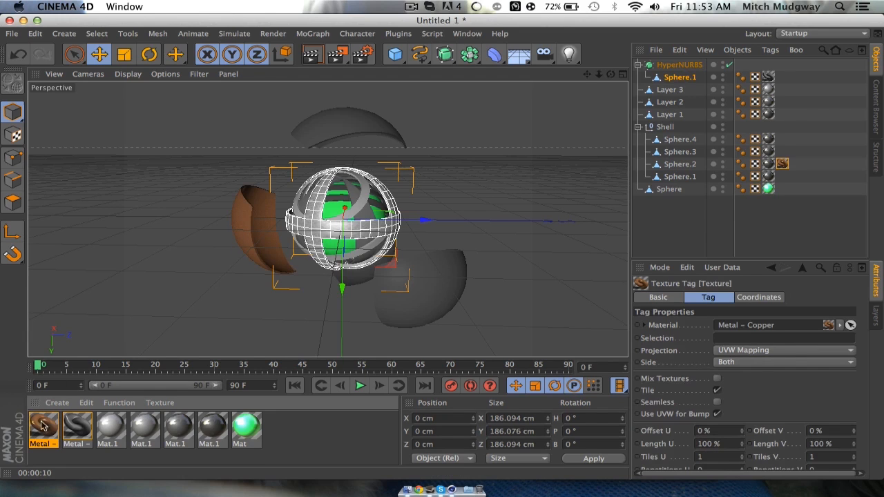
pyautogui.moveTo(369, 240); pyautogui.dragTo(428, 287)
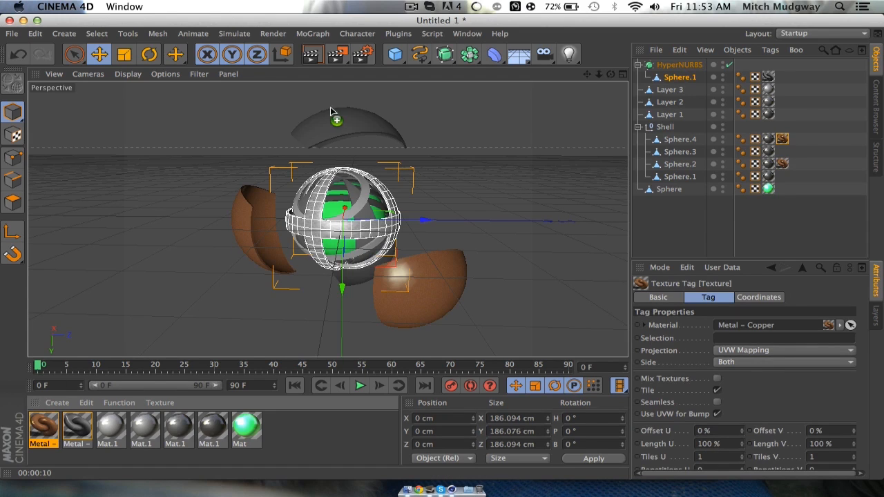
pyautogui.moveTo(331, 110); pyautogui.dragTo(344, 125)
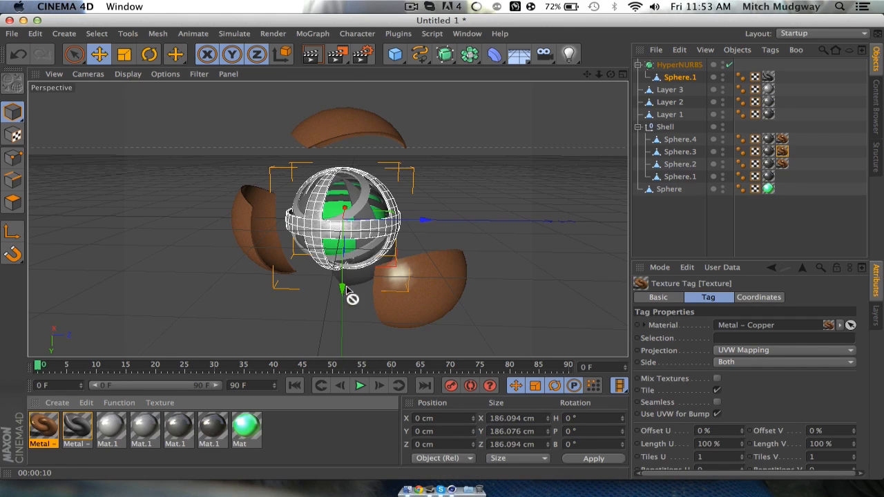
pyautogui.moveTo(351, 282); pyautogui.dragTo(351, 283)
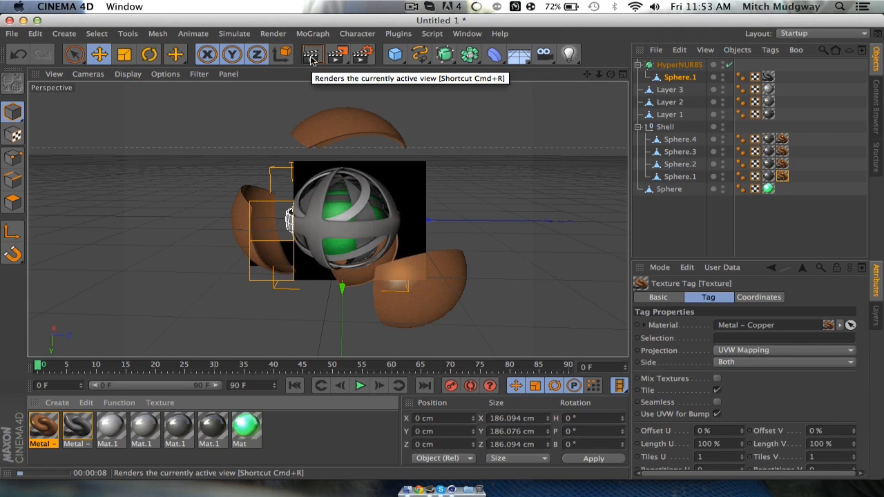
# Stop the render and delete the Metal - Copper material.
pyautogui.click(328, 441)
pyautogui.click(44, 430)
pyautogui.press('Delete')
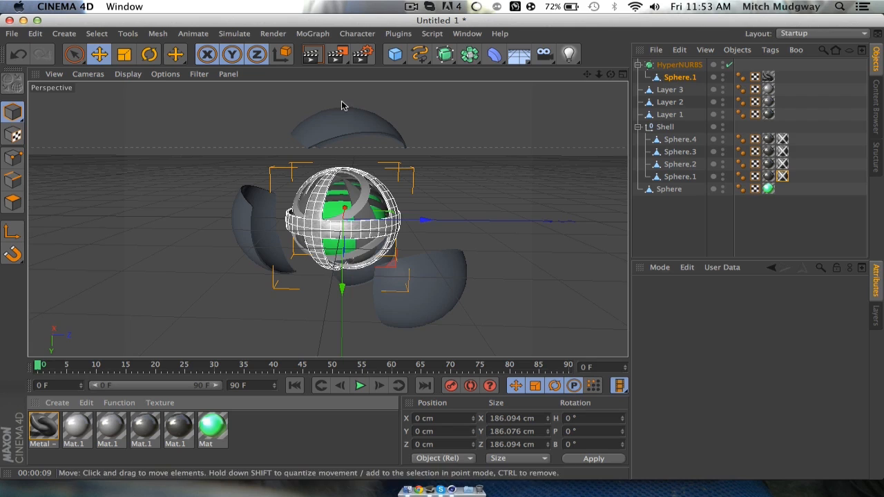
# Browse the content library to the GreyscaleGorilla HDRI Light Kit Pro 1.5 presets.
pyautogui.click(467, 34)
pyautogui.click(493, 99)
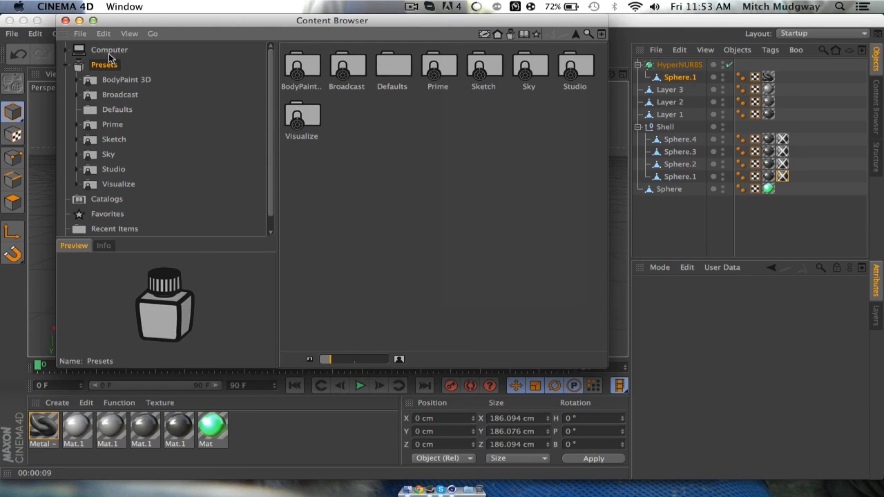
pyautogui.click(108, 51)
pyautogui.doubleClick(341, 66)
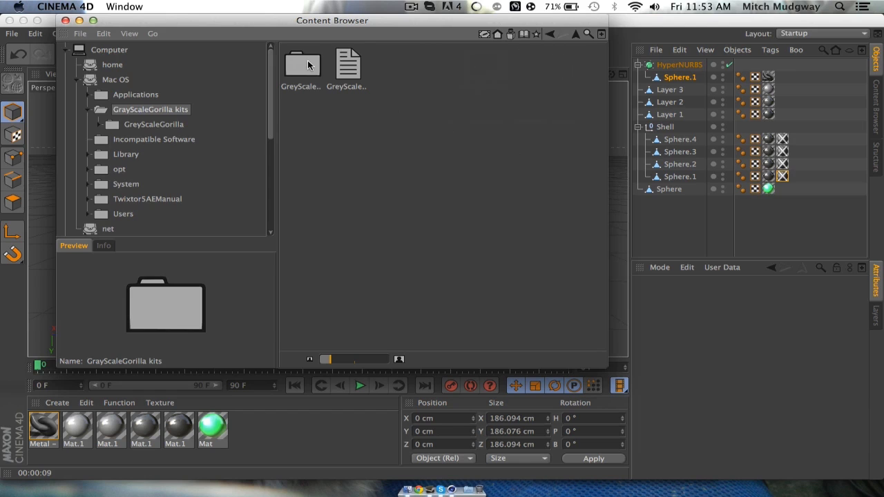
pyautogui.doubleClick(308, 64)
pyautogui.click(204, 173)
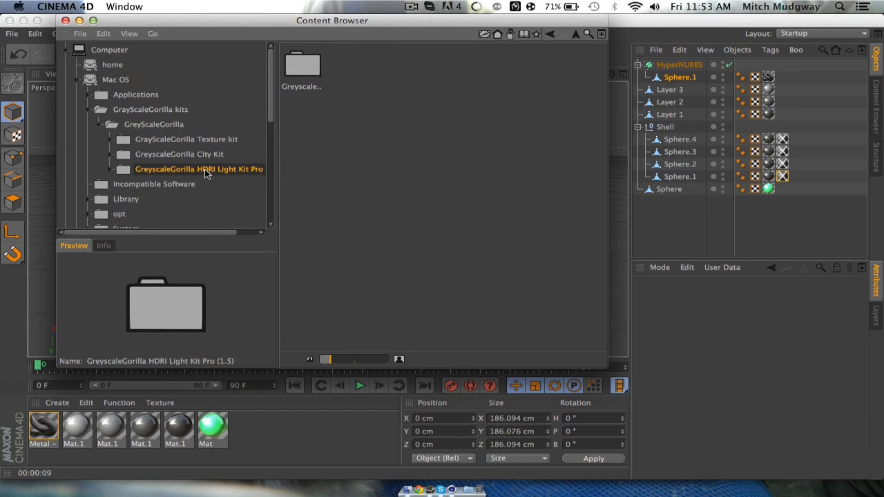
pyautogui.doubleClick(301, 66)
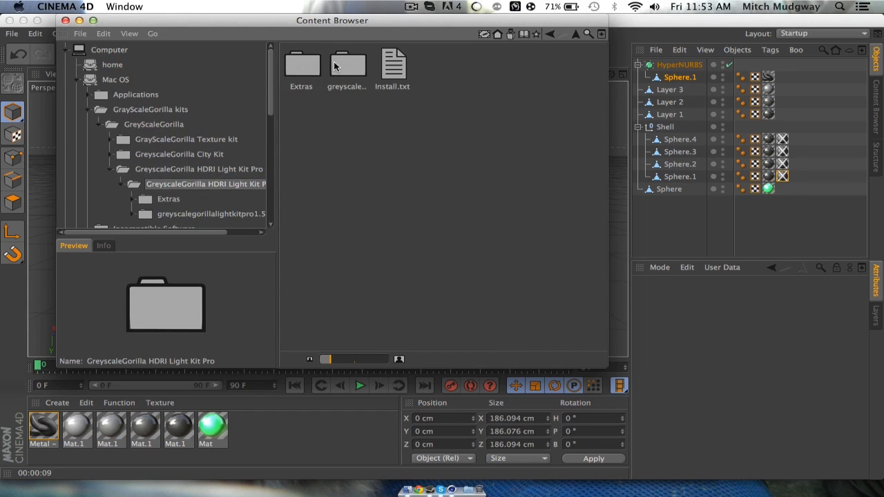
pyautogui.doubleClick(347, 66)
pyautogui.doubleClick(308, 65)
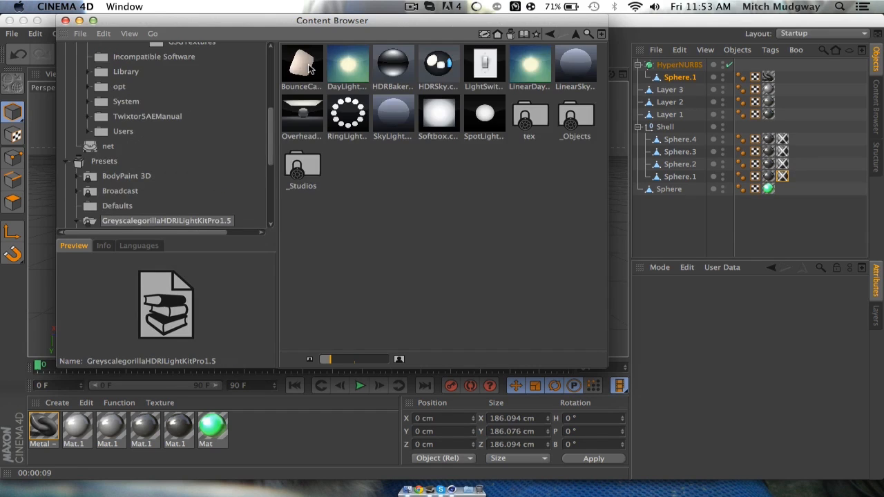
# Add the OverheadSoftbox.c4d light preset to the scene and test render the perspective view.
pyautogui.click(306, 109)
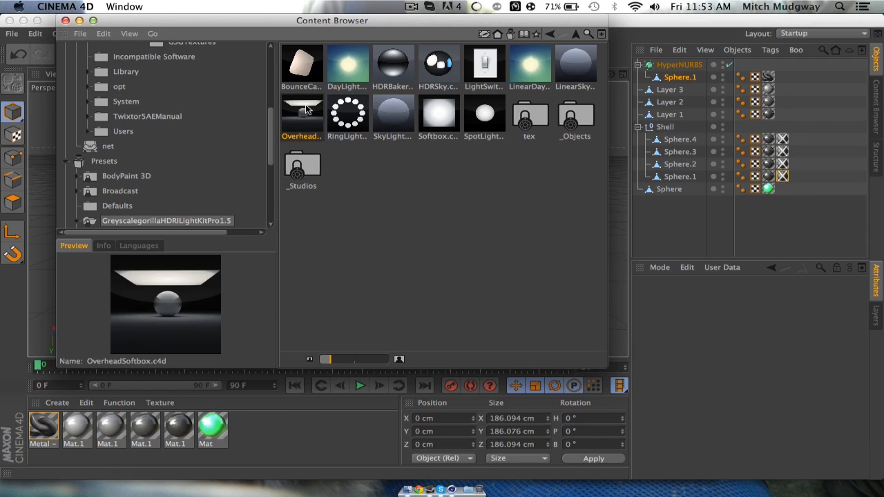
pyautogui.doubleClick(307, 109)
pyautogui.click(65, 21)
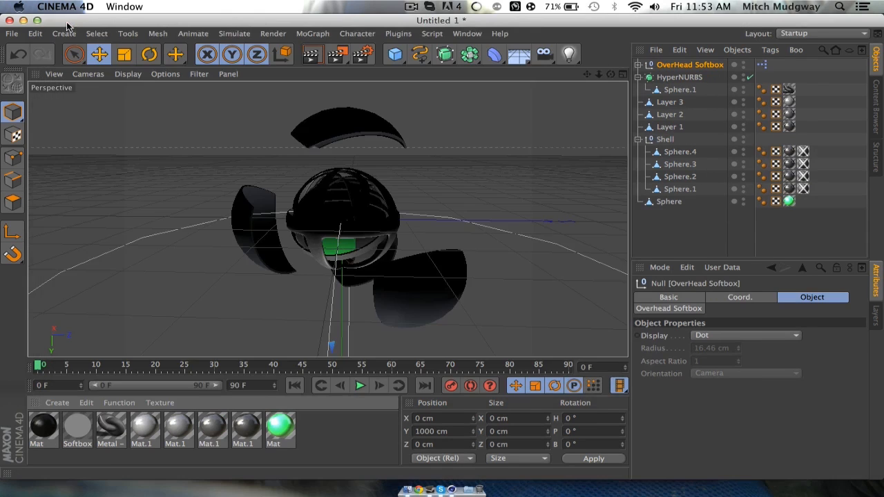
pyautogui.moveTo(611, 74)
pyautogui.mouseDown()
pyautogui.moveTo(587, 166)
pyautogui.moveTo(598, 93)
pyautogui.moveTo(616, 69)
pyautogui.moveTo(614, 77)
pyautogui.mouseUp()
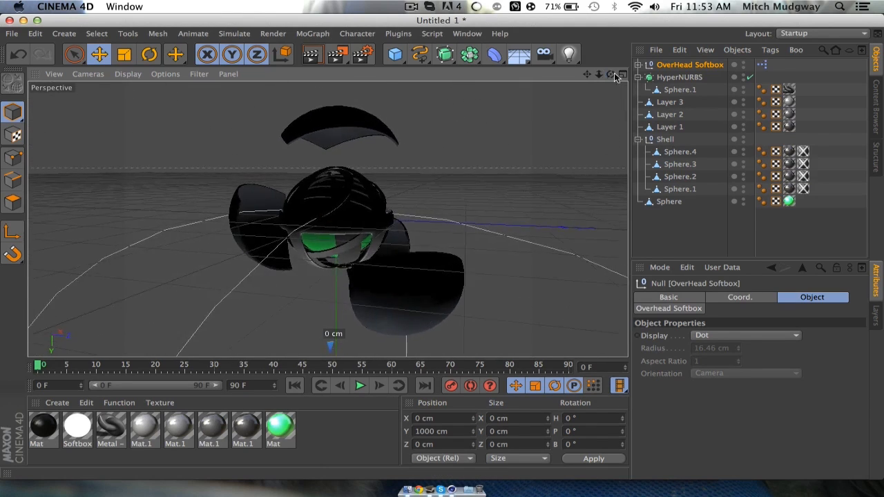
pyautogui.click(312, 56)
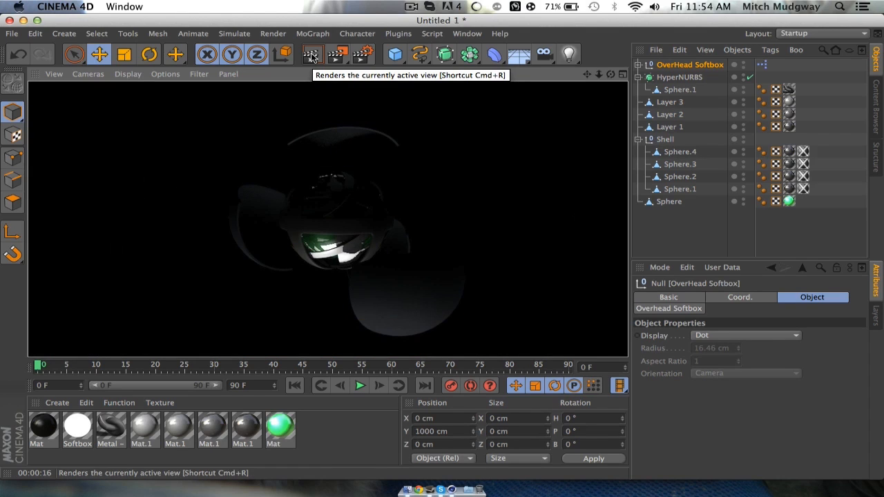
pyautogui.click(432, 129)
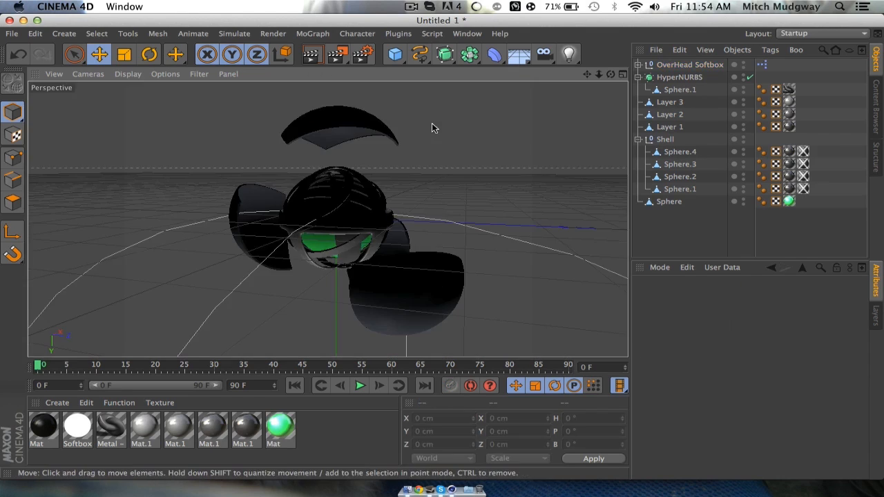
# Tilt the OverHead Softbox to about -32° pitch and move it to about Y 862 cm, Z 497 cm, angled at the sphere.
pyautogui.click(622, 75)
pyautogui.scroll(-10, 219, 315)
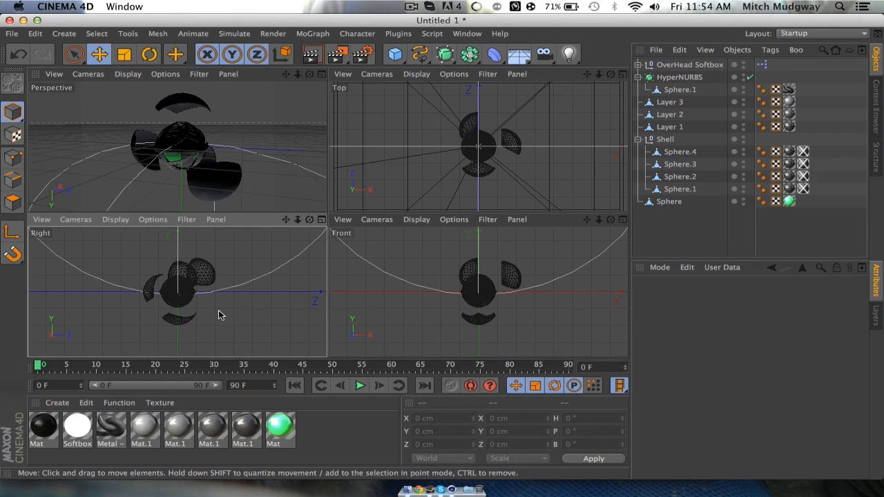
pyautogui.moveTo(286, 220); pyautogui.dragTo(179, 279)
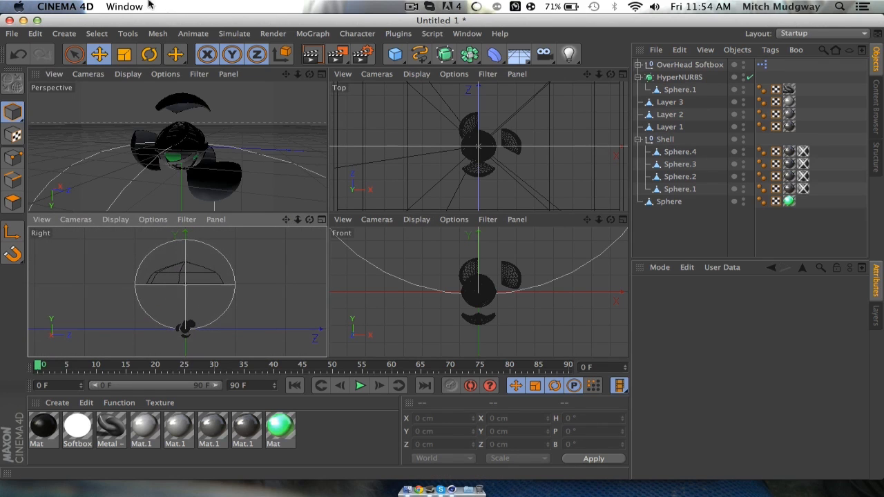
pyautogui.click(650, 69)
pyautogui.press('r')
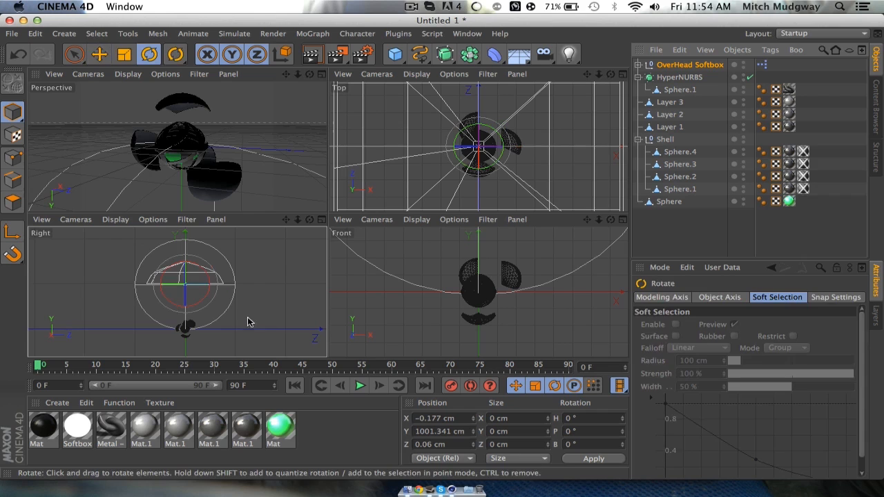
pyautogui.moveTo(216, 272); pyautogui.dragTo(246, 263)
pyautogui.press('e')
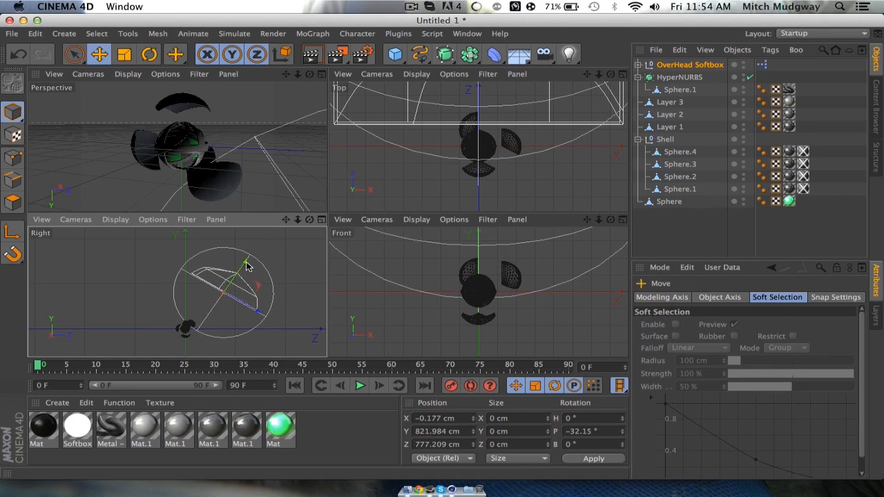
pyautogui.moveTo(250, 304); pyautogui.dragTo(237, 301)
pyautogui.moveTo(237, 269)
pyautogui.mouseDown()
pyautogui.moveTo(233, 261)
pyautogui.moveTo(227, 271)
pyautogui.moveTo(235, 261)
pyautogui.mouseUp()
# Raise the OverHead Softbox brightness to about 194% and test render the perspective view.
pyautogui.click(680, 65)
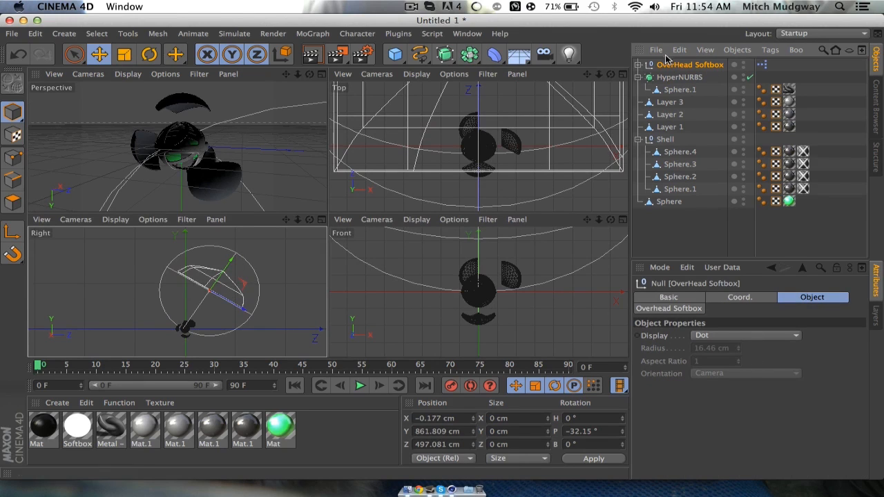
pyautogui.click(668, 309)
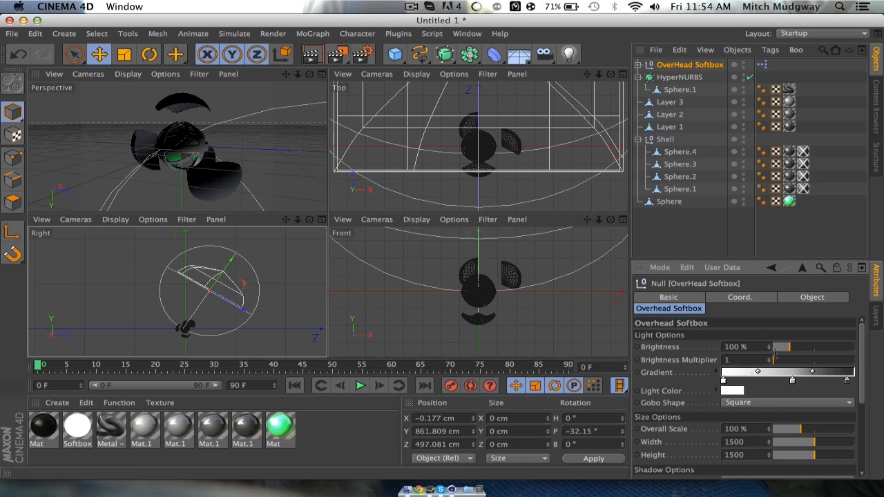
pyautogui.moveTo(789, 347); pyautogui.dragTo(805, 346)
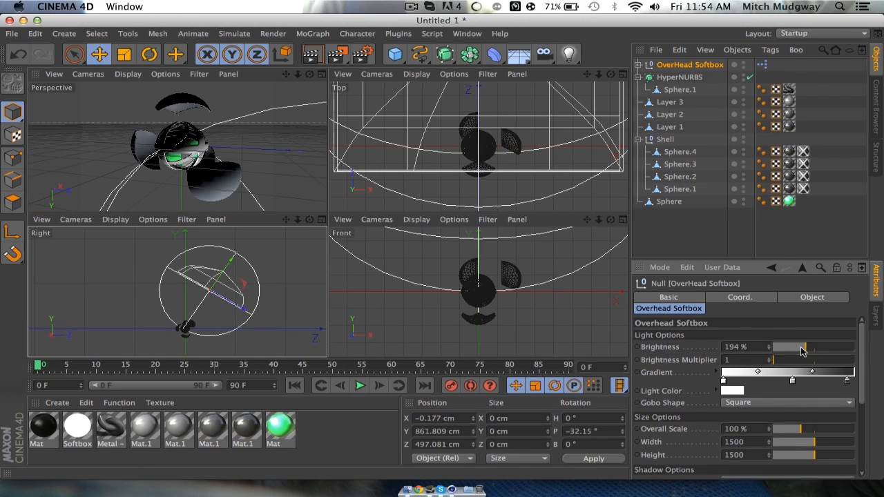
pyautogui.click(321, 74)
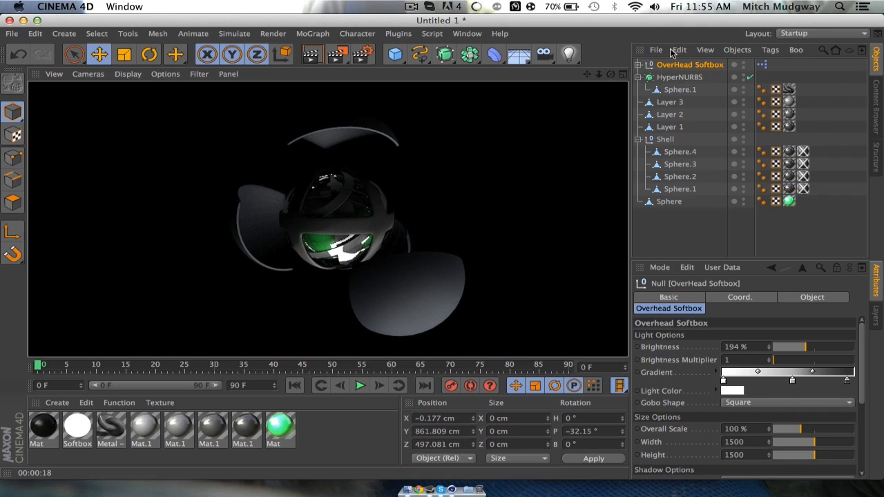
pyautogui.click(623, 76)
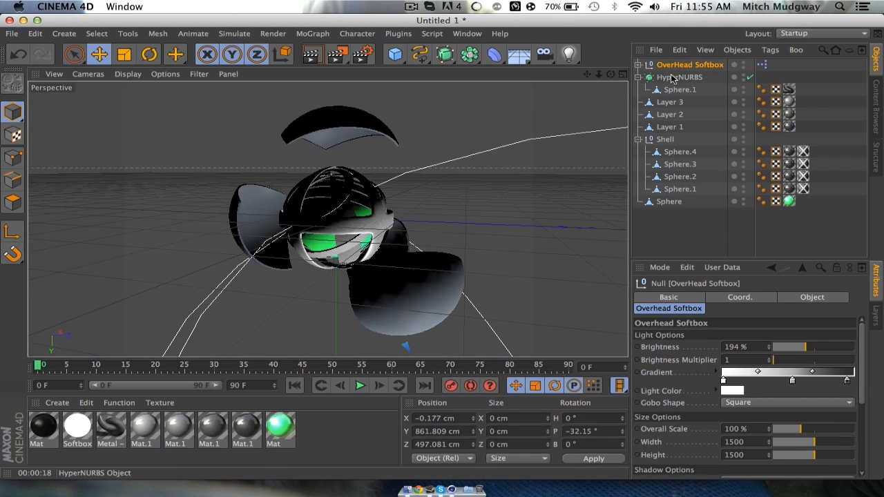
# Duplicate the OverHead Softbox, tilt the copy to about -54° pitch, and move it to about Y 600 cm, Z 1172 cm.
pyautogui.click(624, 75)
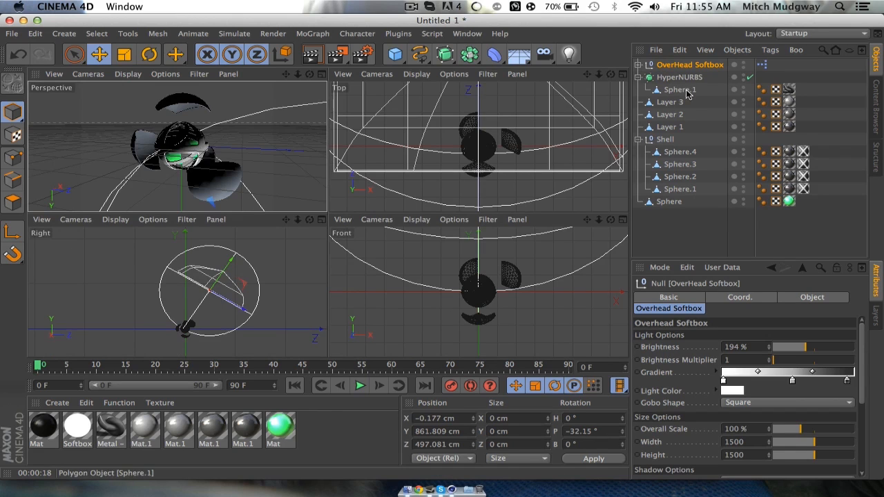
pyautogui.press('super+v')
pyautogui.click(150, 55)
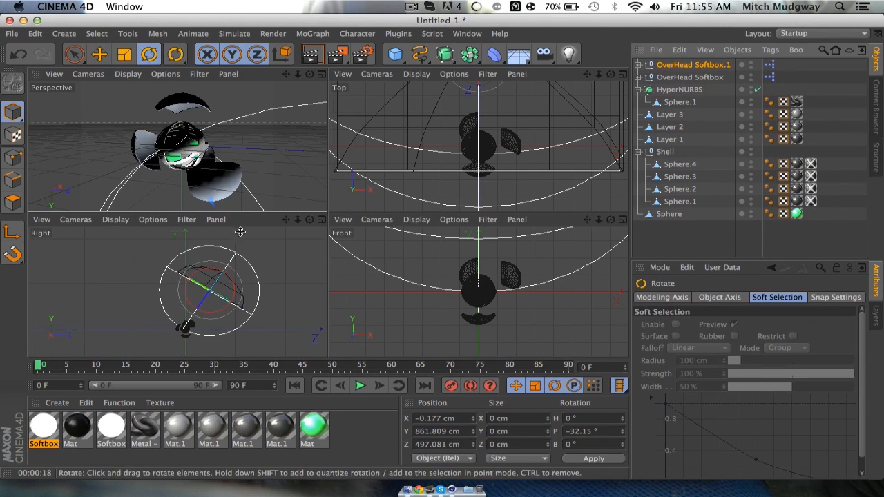
pyautogui.moveTo(212, 274)
pyautogui.mouseDown()
pyautogui.moveTo(221, 275)
pyautogui.moveTo(211, 267)
pyautogui.mouseUp()
pyautogui.press('e')
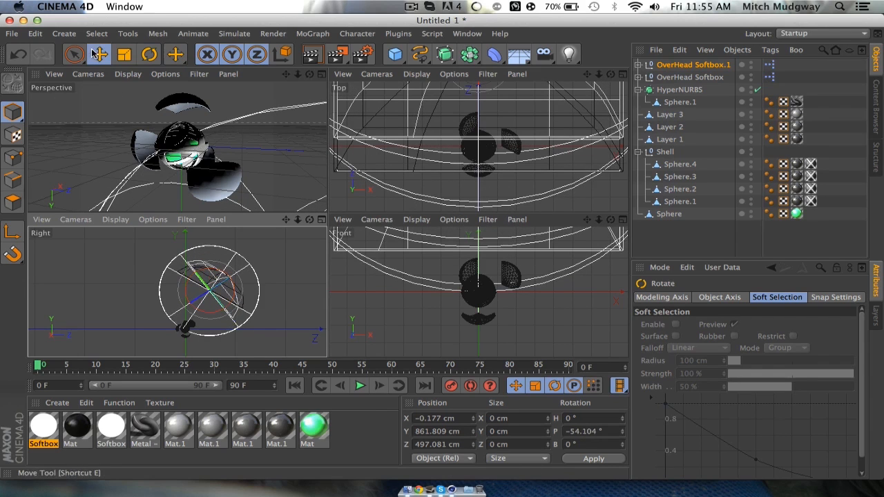
pyautogui.moveTo(232, 322); pyautogui.dragTo(271, 291)
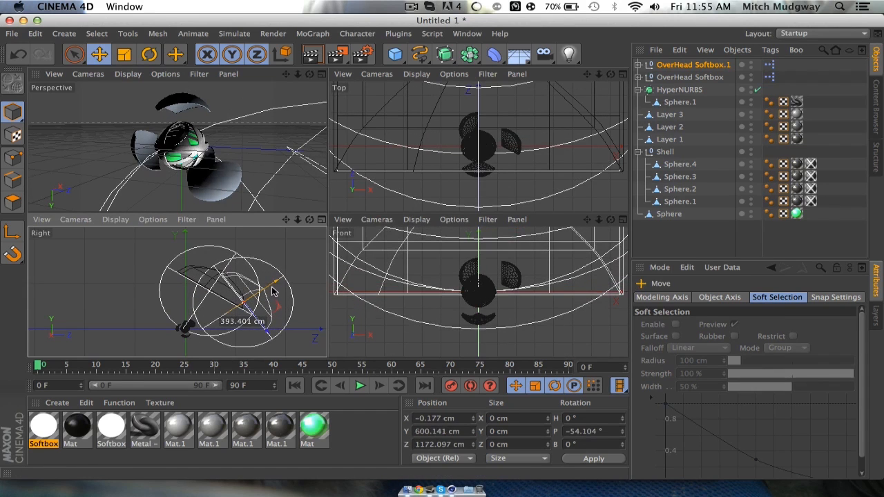
# Render the perspective view to check the lighting from both softboxes.
pyautogui.click(321, 74)
pyautogui.click(311, 55)
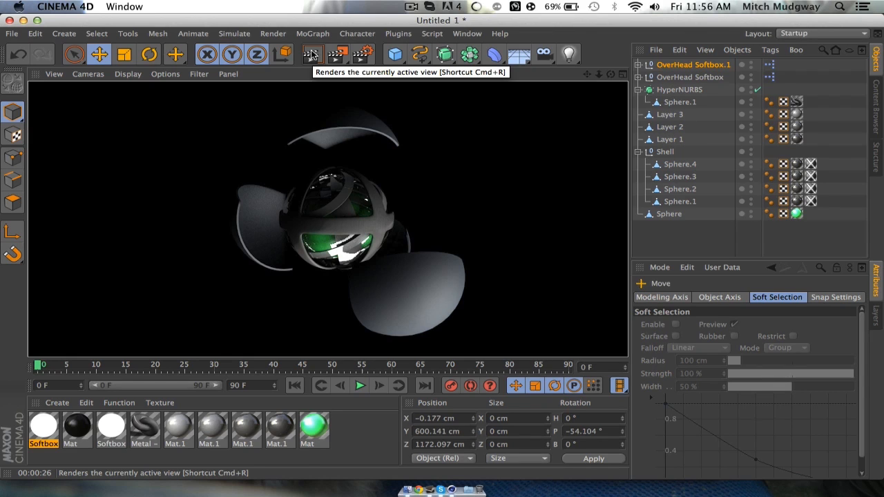
pyautogui.click(455, 123)
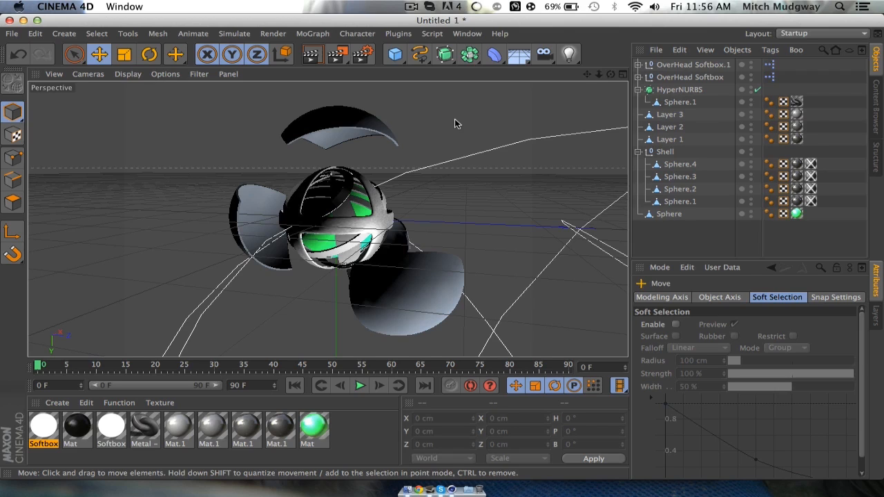
# Examine which parts of the sphere the shell pieces, Layers 1 to 3 and the HyperNURBS Sphere.1 form.
pyautogui.click(666, 164)
pyautogui.click(667, 177)
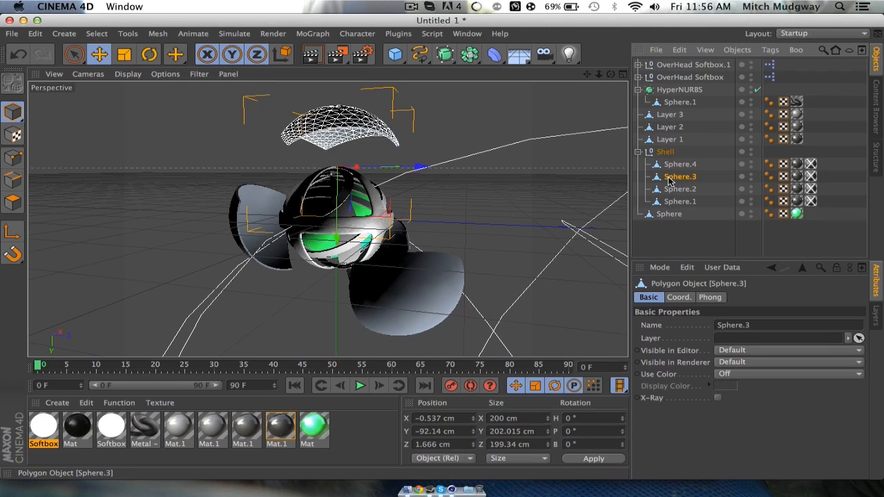
pyautogui.click(660, 141)
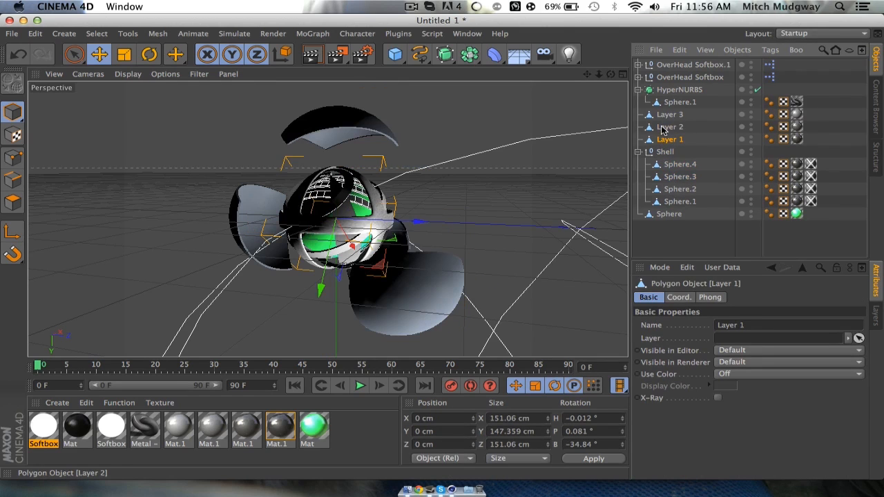
pyautogui.click(664, 128)
pyautogui.click(662, 118)
pyautogui.click(667, 103)
pyautogui.click(667, 115)
pyautogui.click(667, 131)
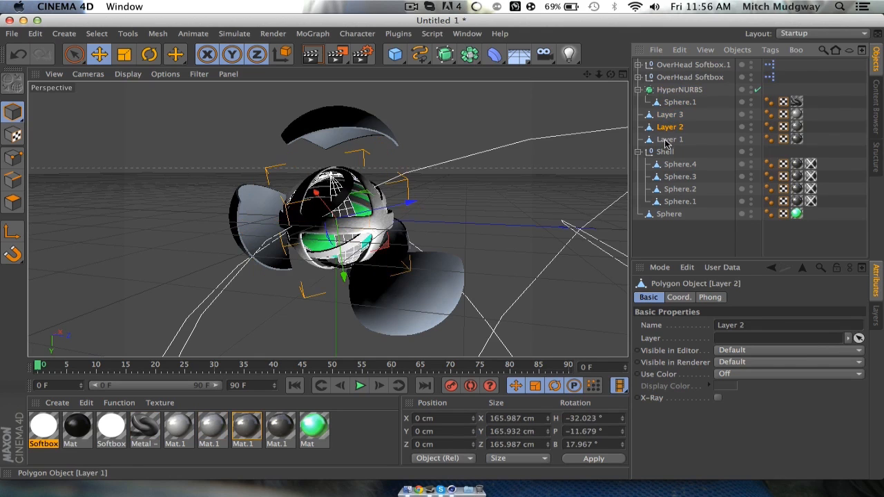
# Record Layer 1's starting orientation as keyframes at frames 0 and 30, and go to frame 50.
pyautogui.click(667, 142)
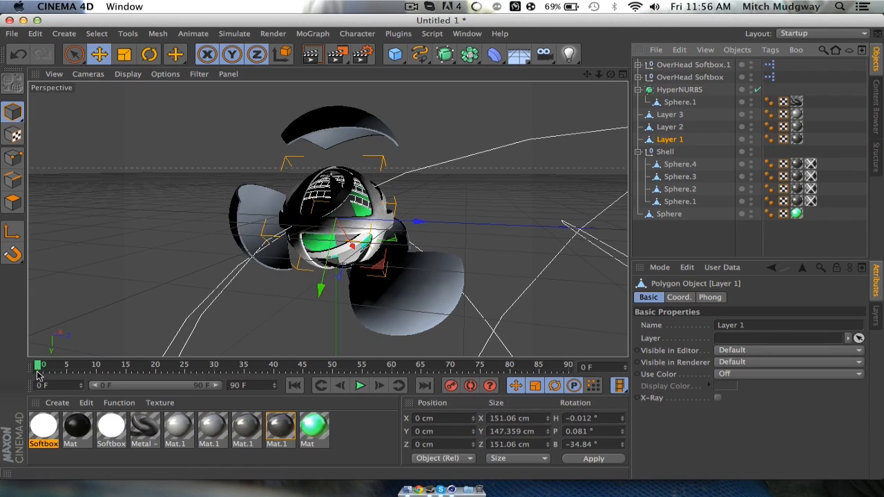
pyautogui.moveTo(33, 371)
pyautogui.mouseDown()
pyautogui.moveTo(348, 369)
pyautogui.moveTo(332, 373)
pyautogui.mouseUp()
pyautogui.click(450, 385)
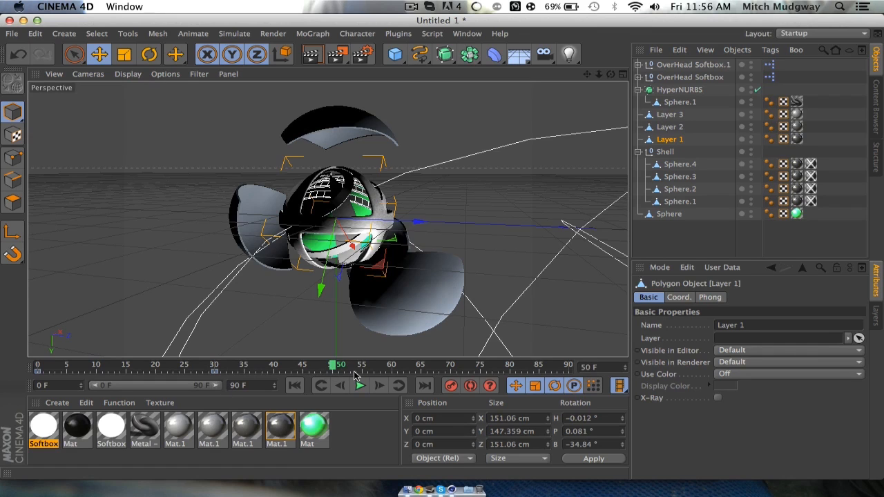
# Rotate Layer 1 to about -179° heading and 548° bank, and record a keyframe at frame 50.
pyautogui.press('r')
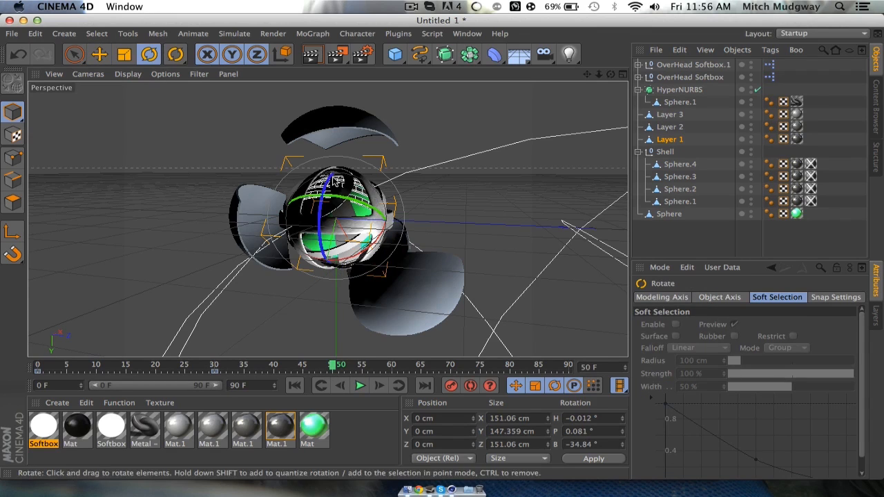
pyautogui.moveTo(335, 181); pyautogui.dragTo(335, 270)
pyautogui.moveTo(299, 227); pyautogui.dragTo(602, 239)
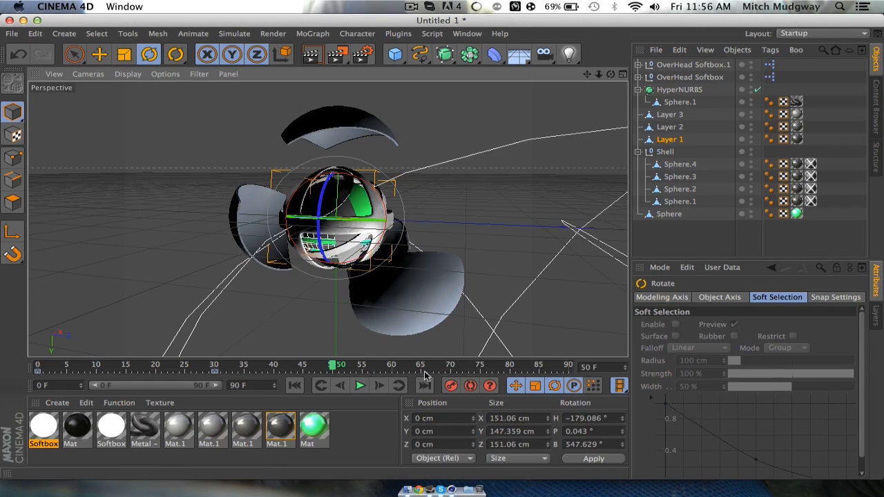
pyautogui.click(453, 389)
# Preview Layer 1's rotation and shift its frame 50 keyframe to about frame 81.
pyautogui.moveTo(334, 366); pyautogui.dragTo(184, 366)
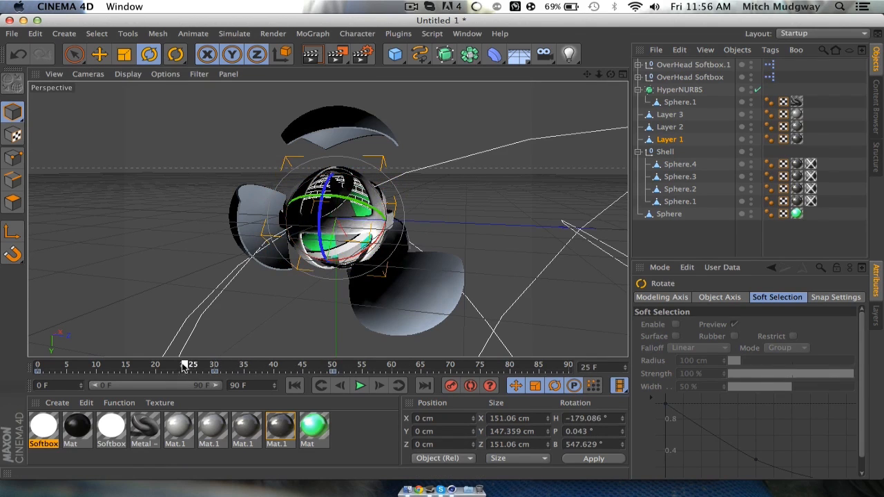
pyautogui.click(360, 386)
pyautogui.click(360, 386)
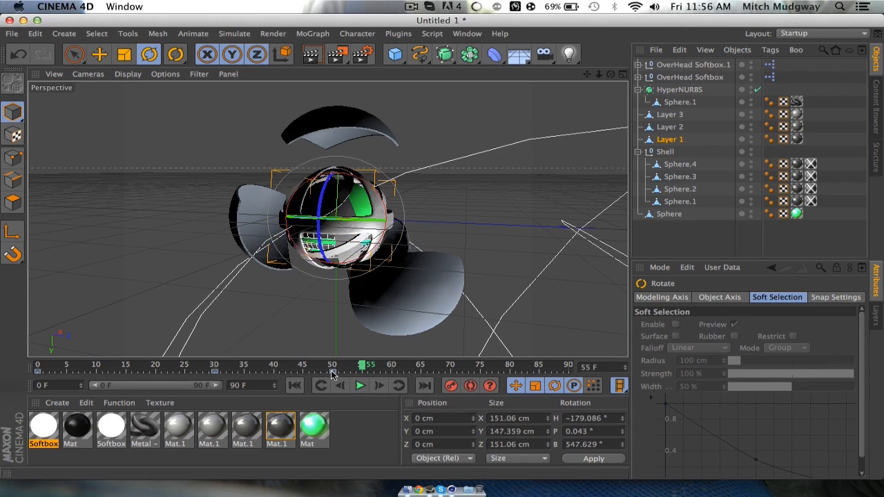
pyautogui.moveTo(333, 373); pyautogui.dragTo(516, 378)
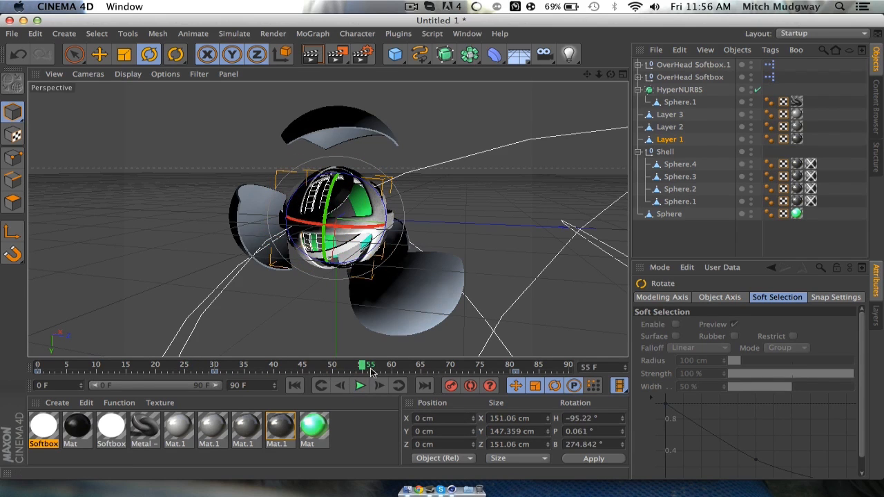
# Play the animation and scrub through it to review Layer 1's rotation.
pyautogui.moveTo(359, 368); pyautogui.dragTo(39, 366)
pyautogui.click(360, 386)
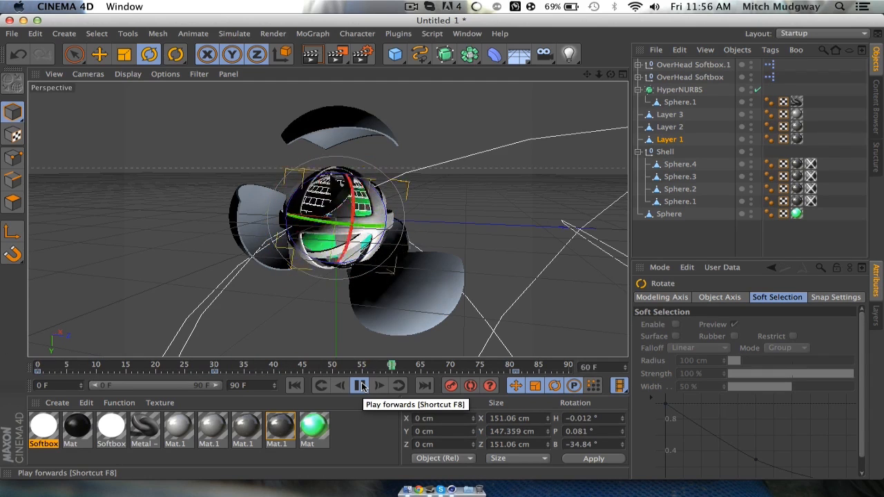
pyautogui.click(359, 386)
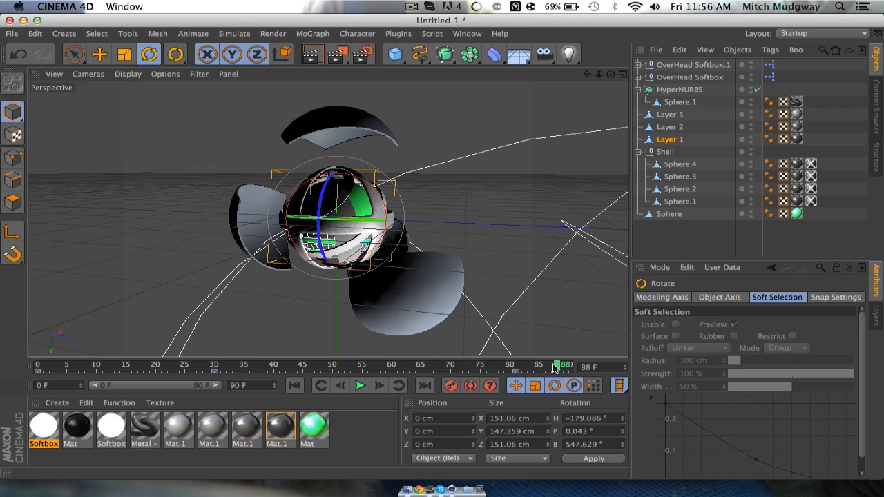
pyautogui.moveTo(556, 367); pyautogui.dragTo(126, 356)
# Keyframe Layer 2's starting orientation at frames 0 and 30, and a rotation of about 673° heading, 34° pitch and 110° bank at frame 85.
pyautogui.click(672, 127)
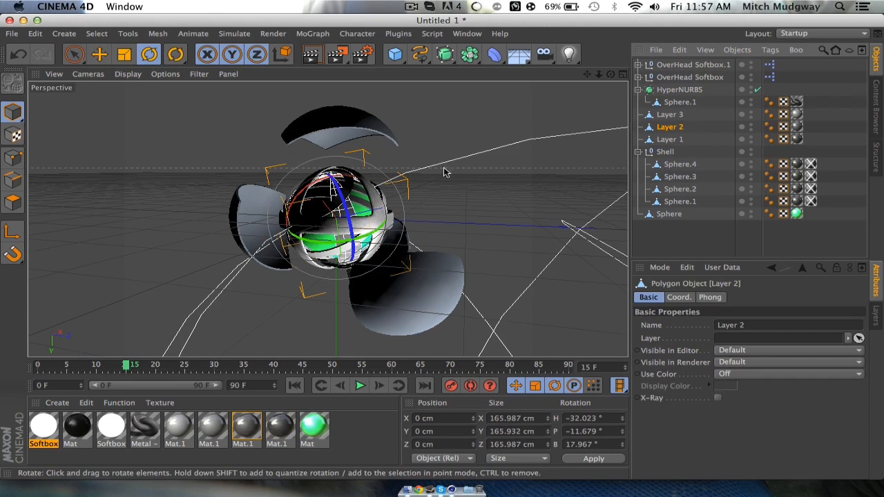
pyautogui.moveTo(128, 367); pyautogui.dragTo(4, 360)
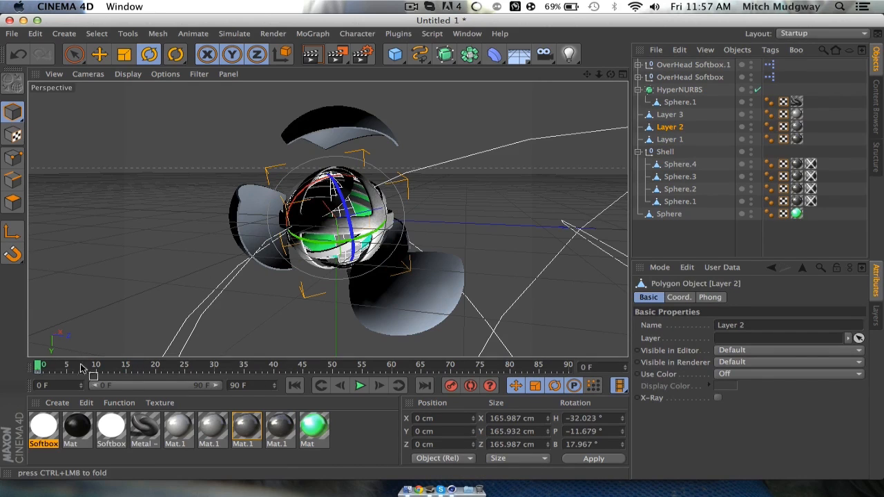
pyautogui.moveTo(41, 367); pyautogui.dragTo(509, 367)
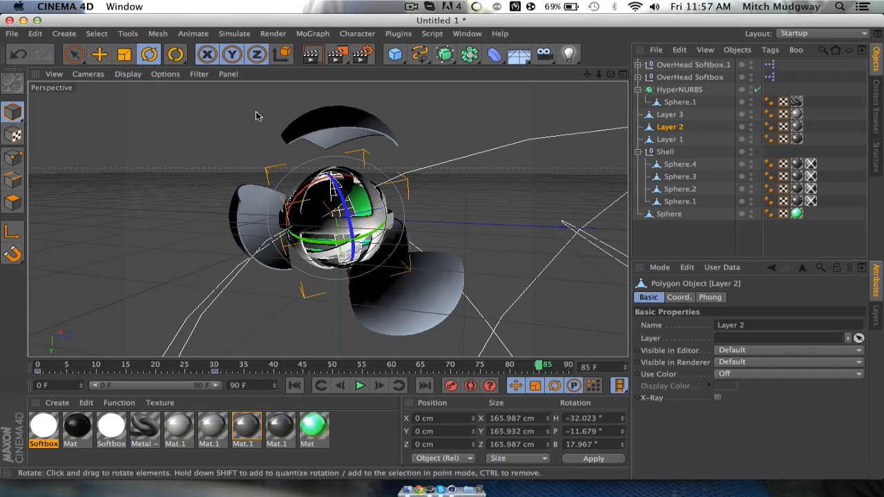
pyautogui.moveTo(314, 168); pyautogui.dragTo(348, 206)
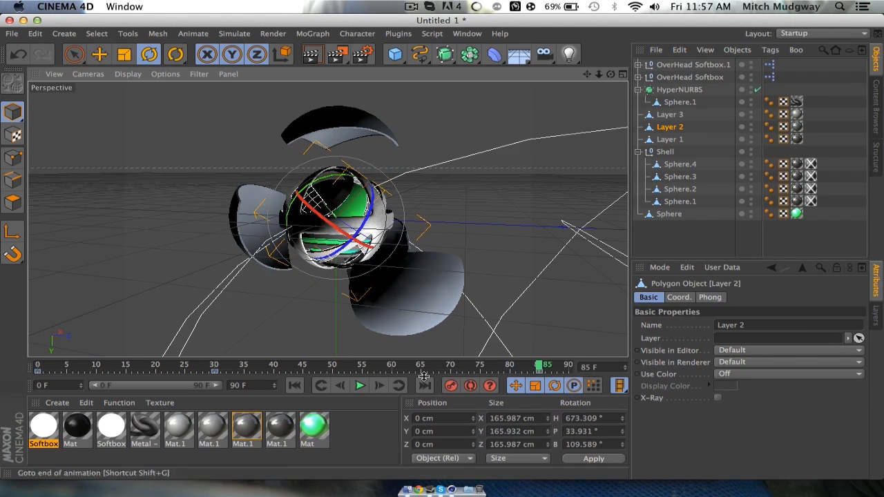
# Play the animation from frame 0 to check Layer 2's rotation.
pyautogui.moveTo(539, 367); pyautogui.dragTo(34, 355)
pyautogui.click(358, 386)
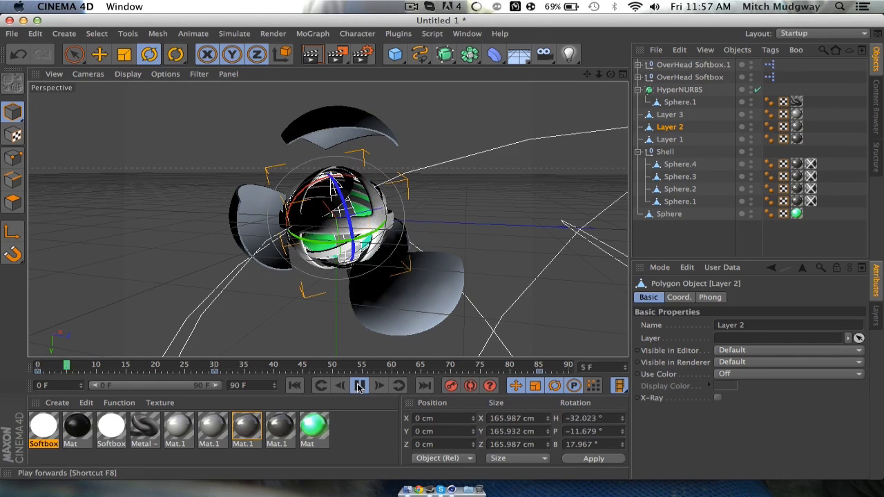
pyautogui.click(375, 420)
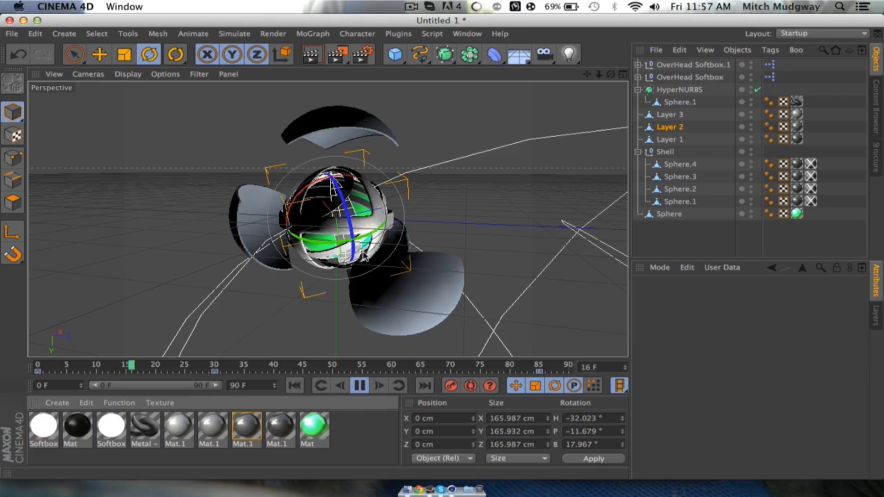
# Keyframe the HyperNURBS's starting orientation at frames 0 and 30, and a rotation of about -272° heading, 415° pitch and 179° bank at frame 85.
pyautogui.click(364, 257)
pyautogui.click(360, 385)
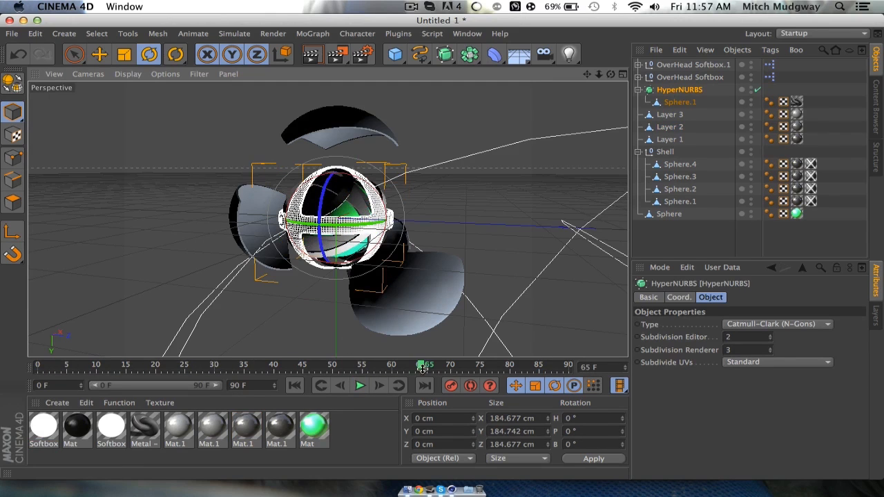
pyautogui.moveTo(420, 367); pyautogui.dragTo(24, 356)
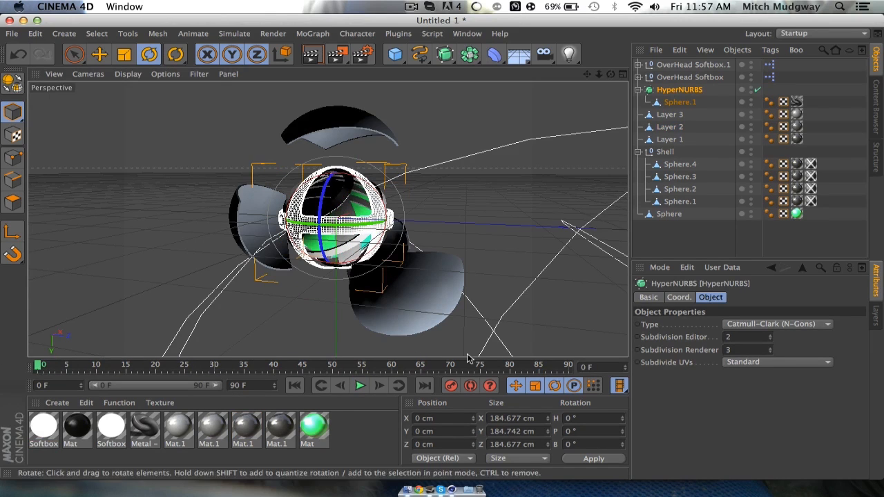
pyautogui.moveTo(185, 373); pyautogui.dragTo(216, 379)
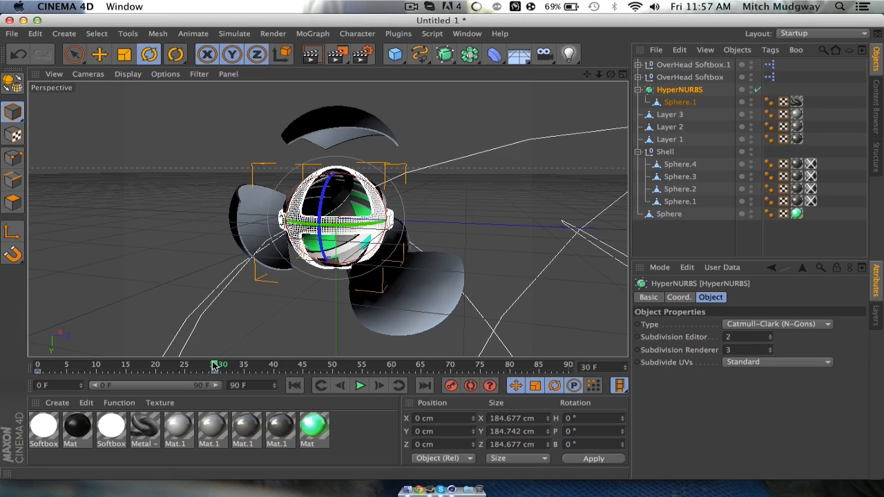
pyautogui.moveTo(214, 366); pyautogui.dragTo(540, 381)
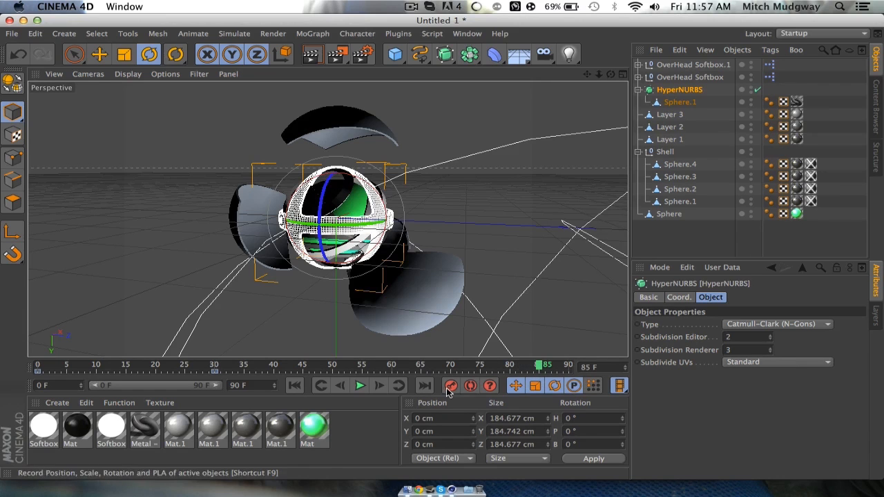
pyautogui.moveTo(321, 195); pyautogui.dragTo(440, 207)
pyautogui.moveTo(328, 215); pyautogui.dragTo(319, 233)
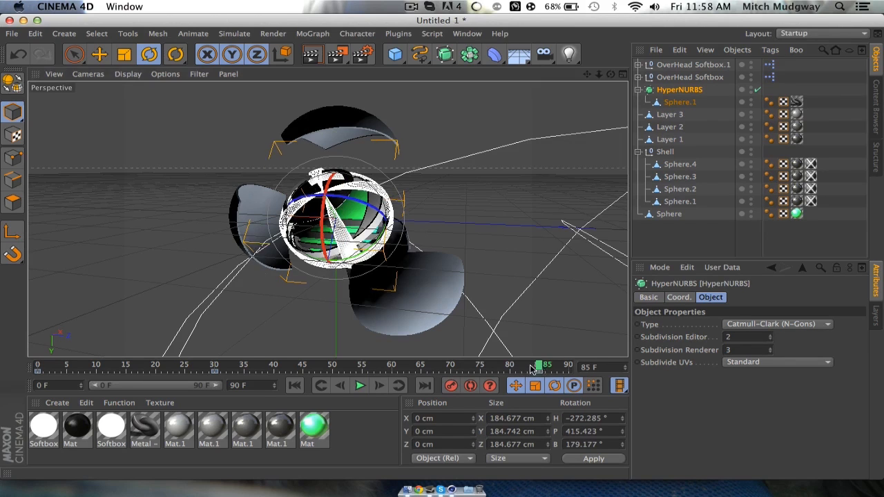
# Deselect everything and play the animation from frame 0 to review all rotating layers together.
pyautogui.moveTo(541, 365); pyautogui.dragTo(0, 349)
pyautogui.click(207, 249)
pyautogui.click(360, 386)
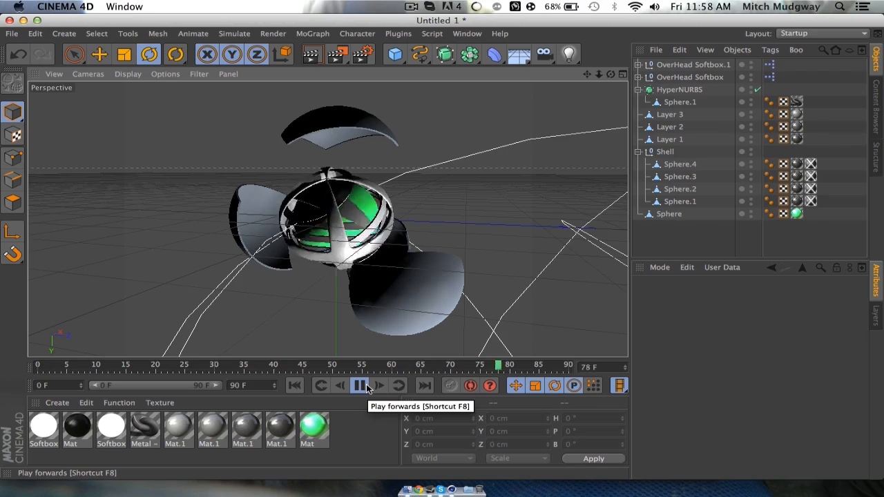
pyautogui.click(363, 387)
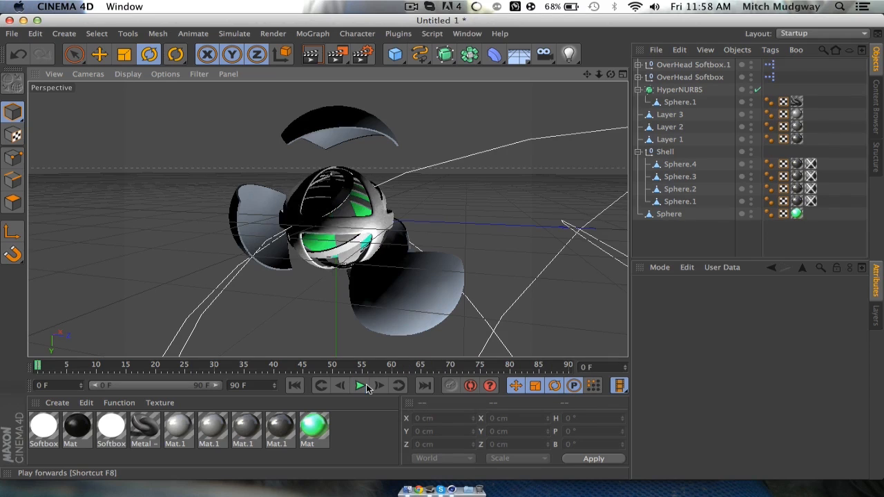
# Move the upper shell piece Sphere.3 farther from the core, to about Y -104 cm, and render the view.
pyautogui.click(342, 125)
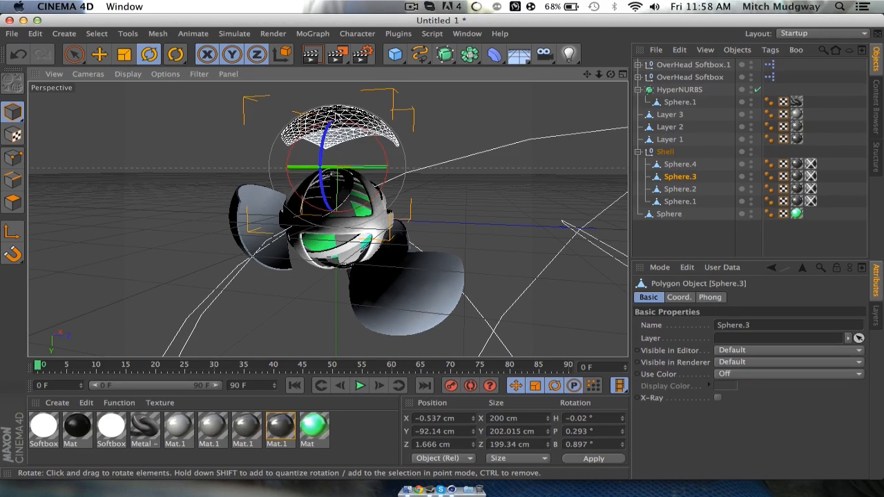
pyautogui.click(98, 55)
pyautogui.moveTo(343, 141); pyautogui.dragTo(330, 125)
pyautogui.click(311, 55)
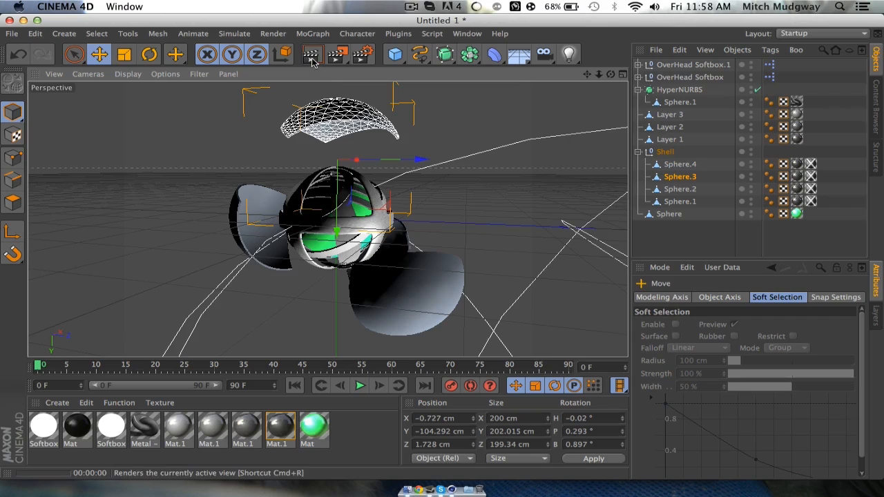